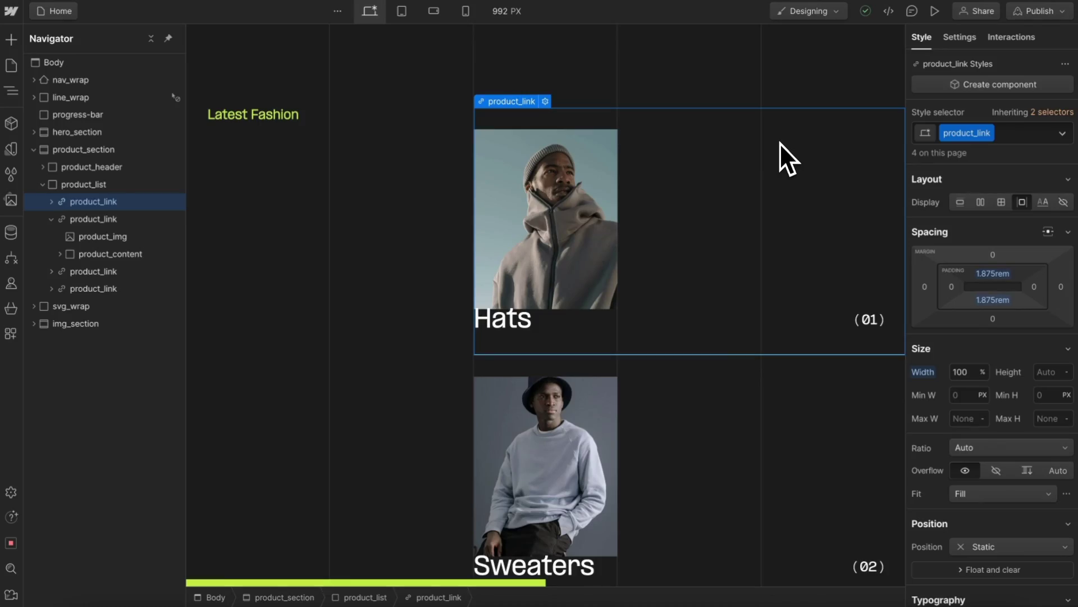
Step: Set the position of the product_img image in the Sweaters link to Absolute
left_click(735, 368)
scroll(733, 372, "down", 2)
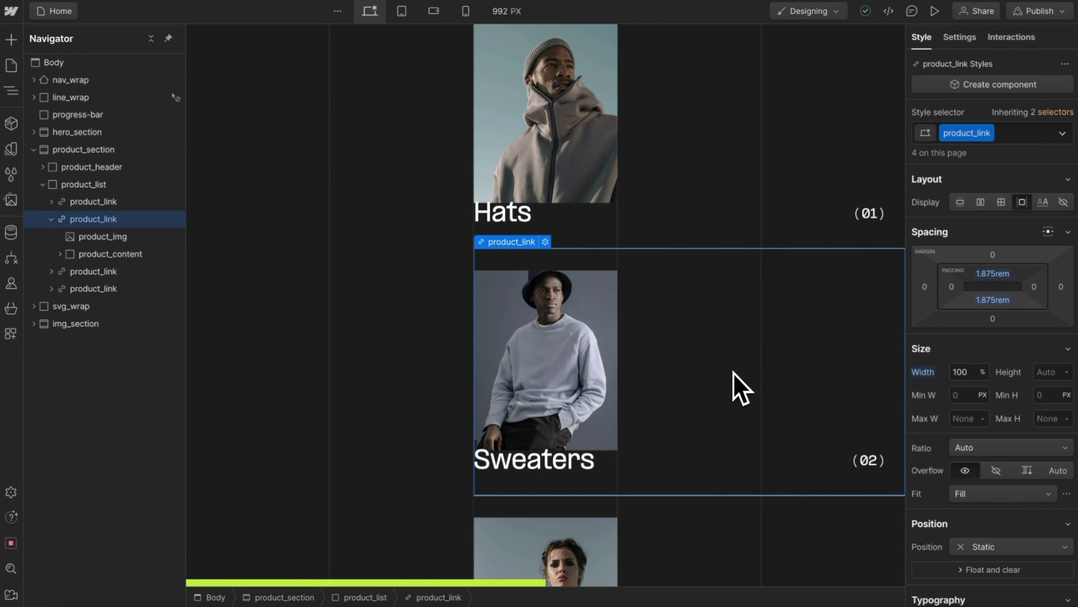
left_click(572, 340)
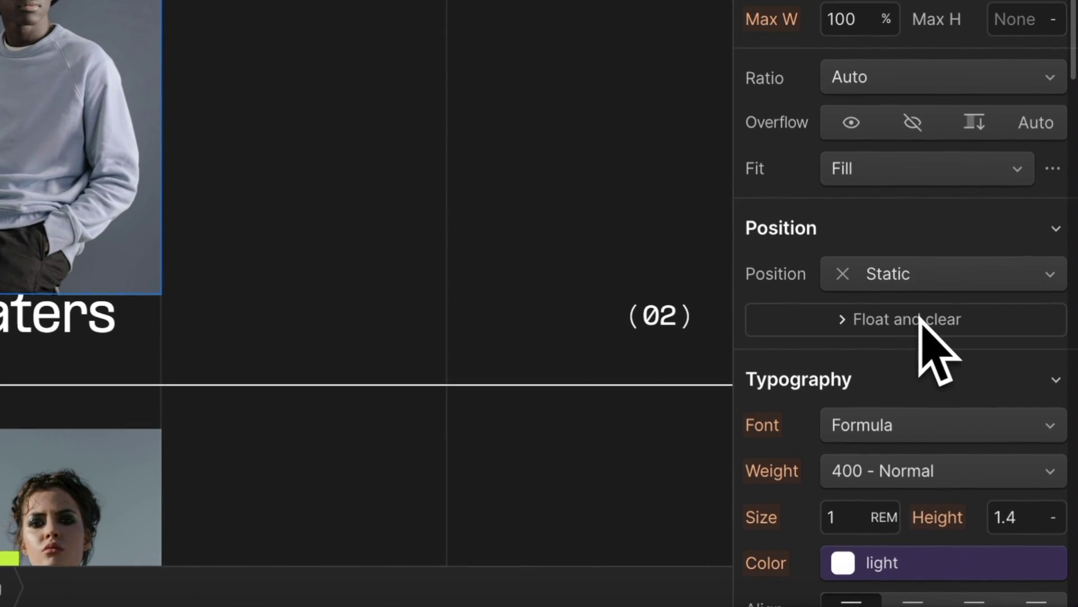
left_click(982, 278)
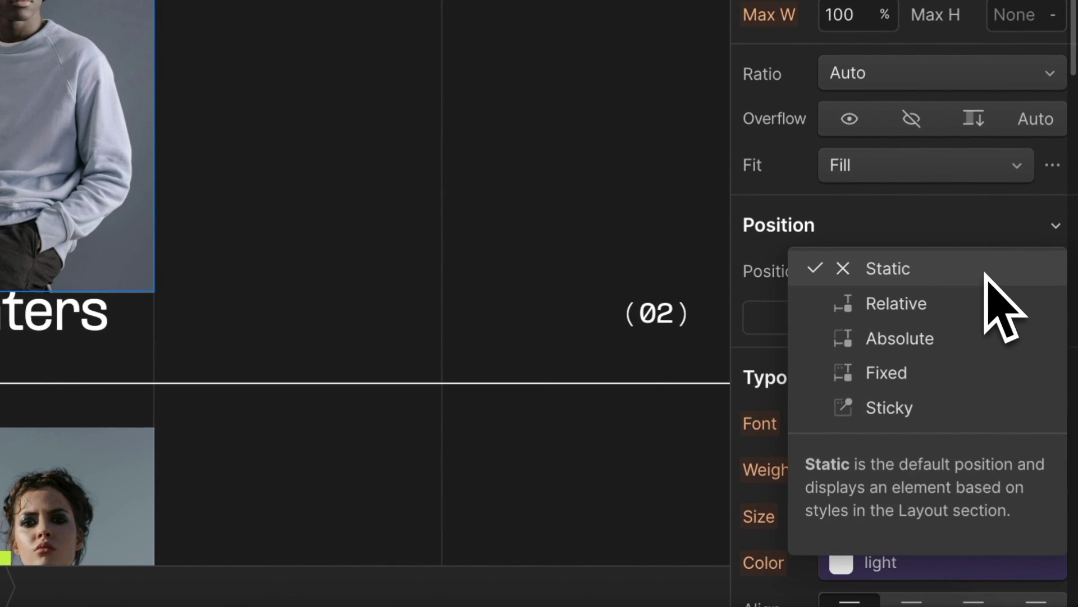
left_click(964, 339)
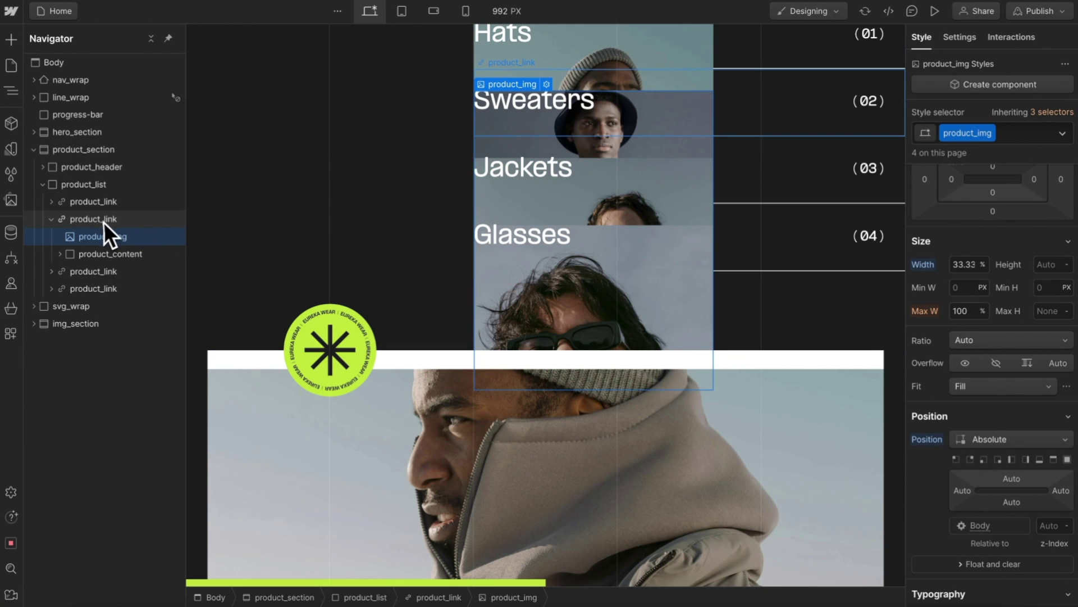
Step: Set the position of the Sweaters product_link, the image's parent, to Relative
left_click(84, 220)
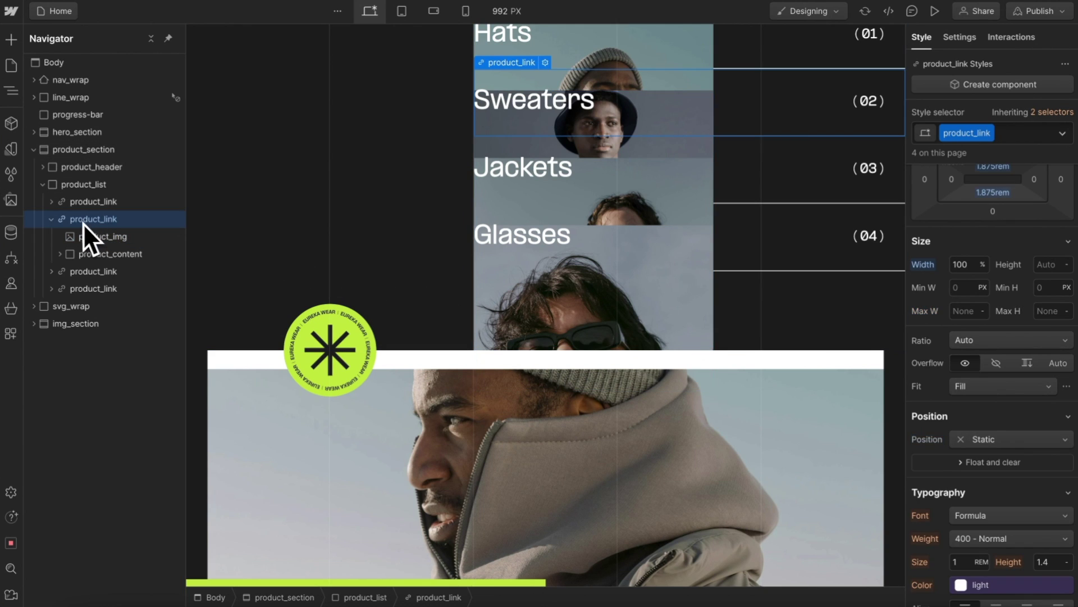
left_click(983, 441)
left_click(1010, 460)
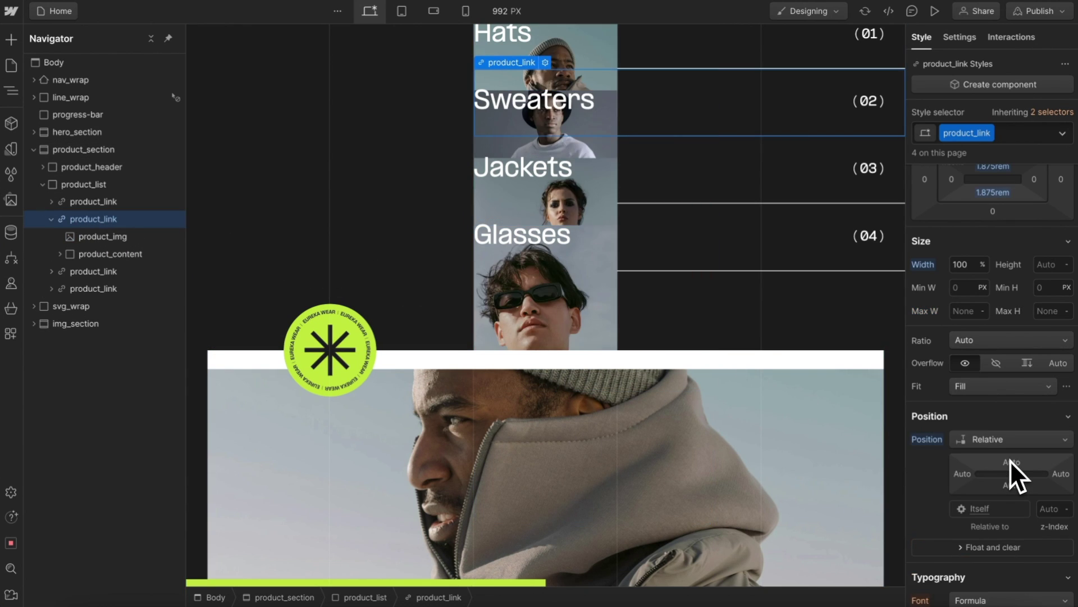
Step: Make the product_link a flex layout with its children aligned and justified to the center
scroll(1000, 298, "up", 2)
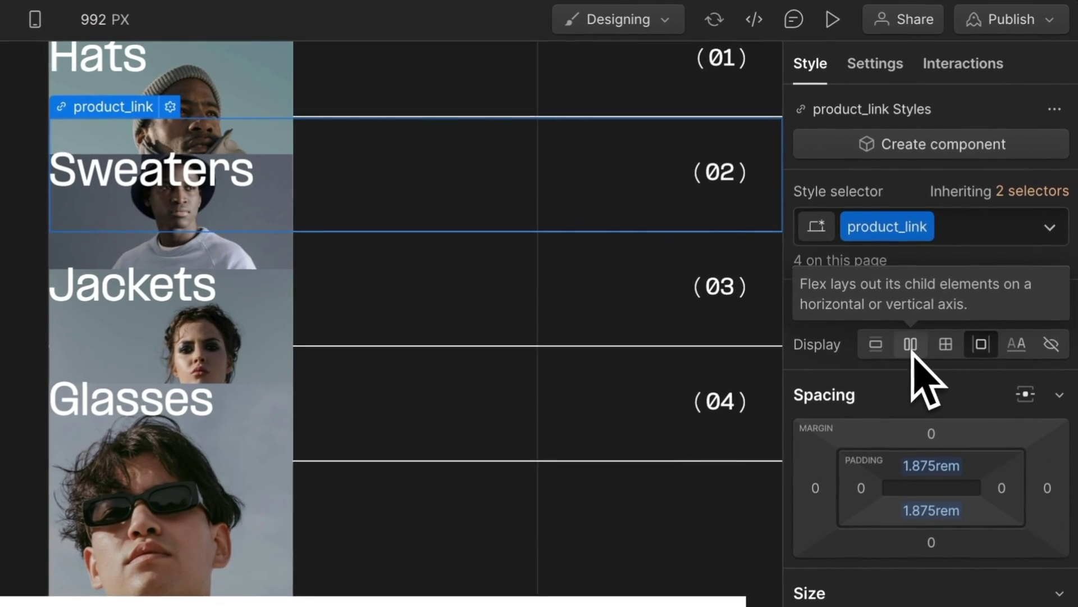
left_click(981, 203)
left_click(919, 437)
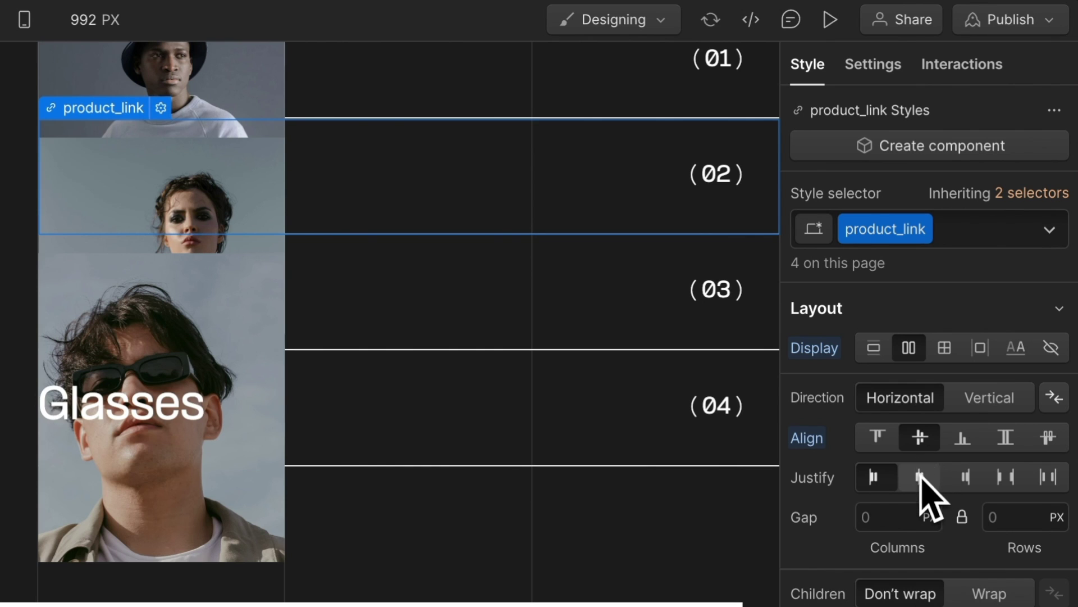
left_click(919, 477)
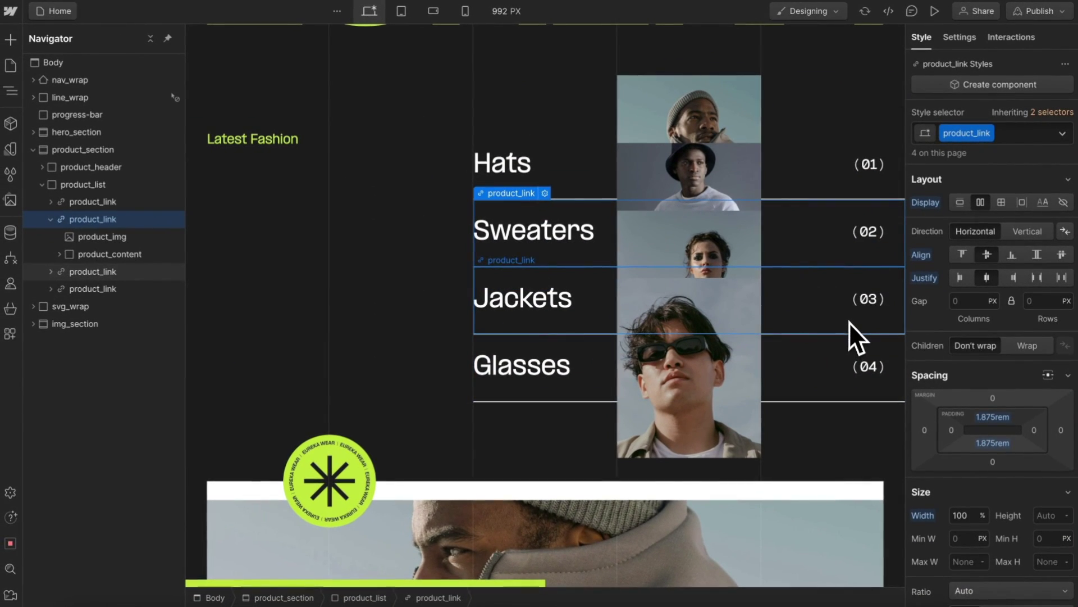
Step: Add a mouse hover element trigger to the Sweaters product_link and apply it to the whole product_link class
left_click(554, 193)
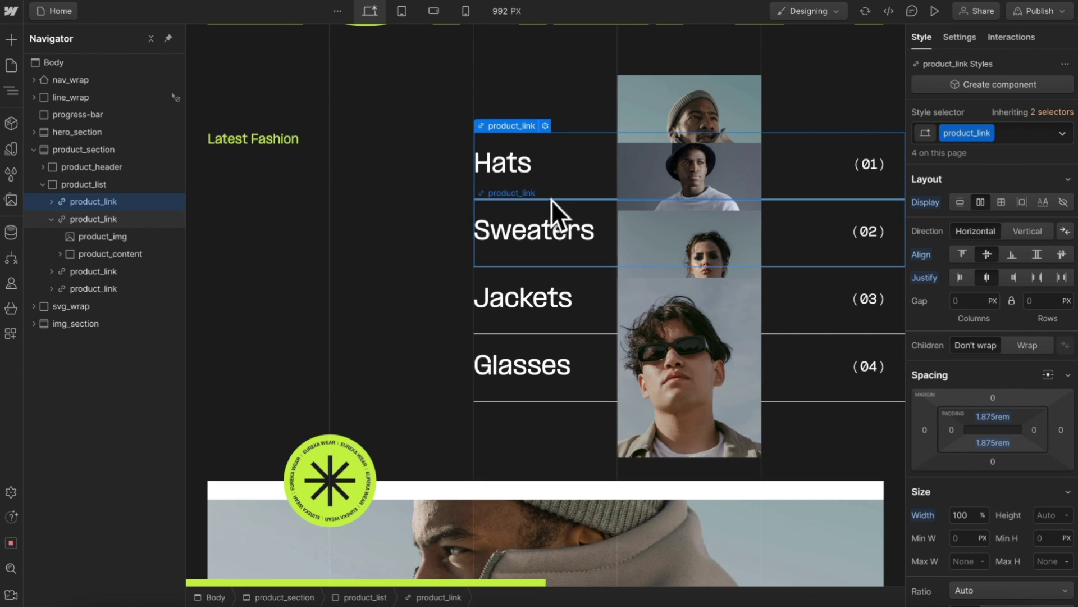
left_click(545, 211)
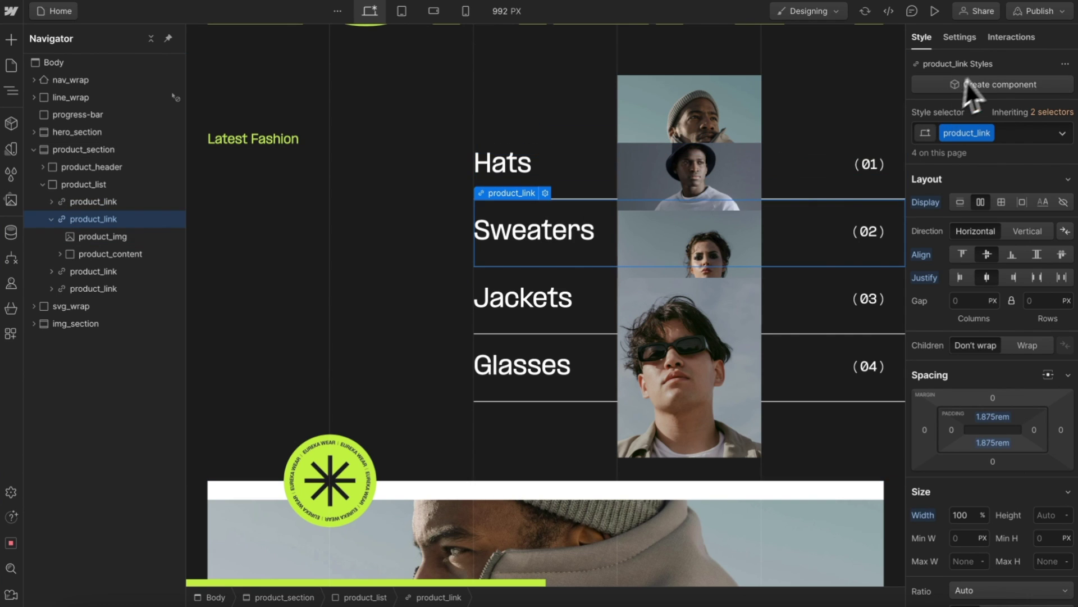
left_click(1010, 37)
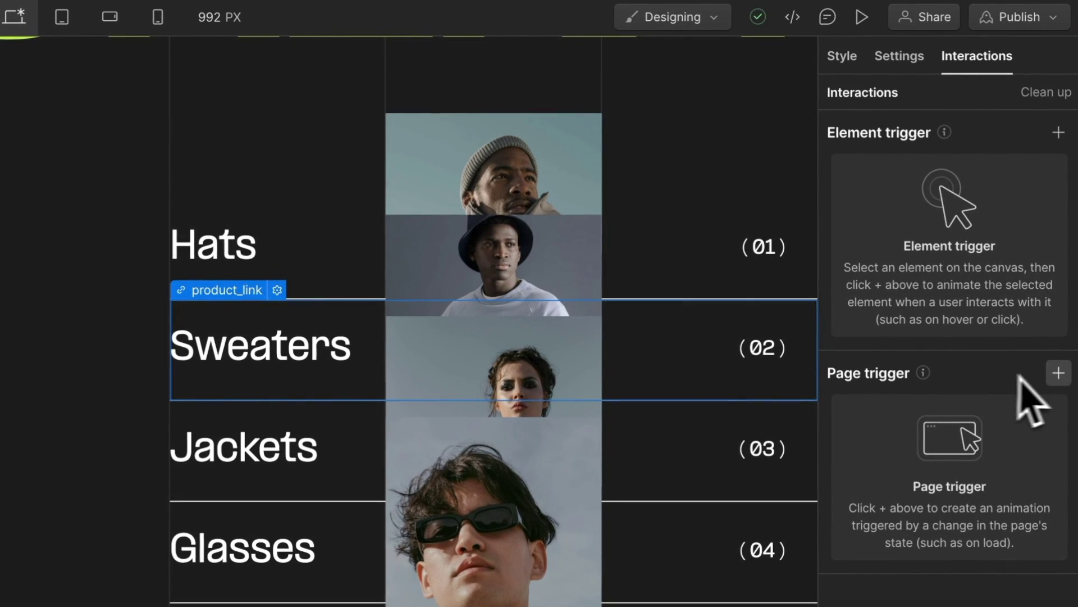
left_click(1059, 346)
mouse_move(879, 417)
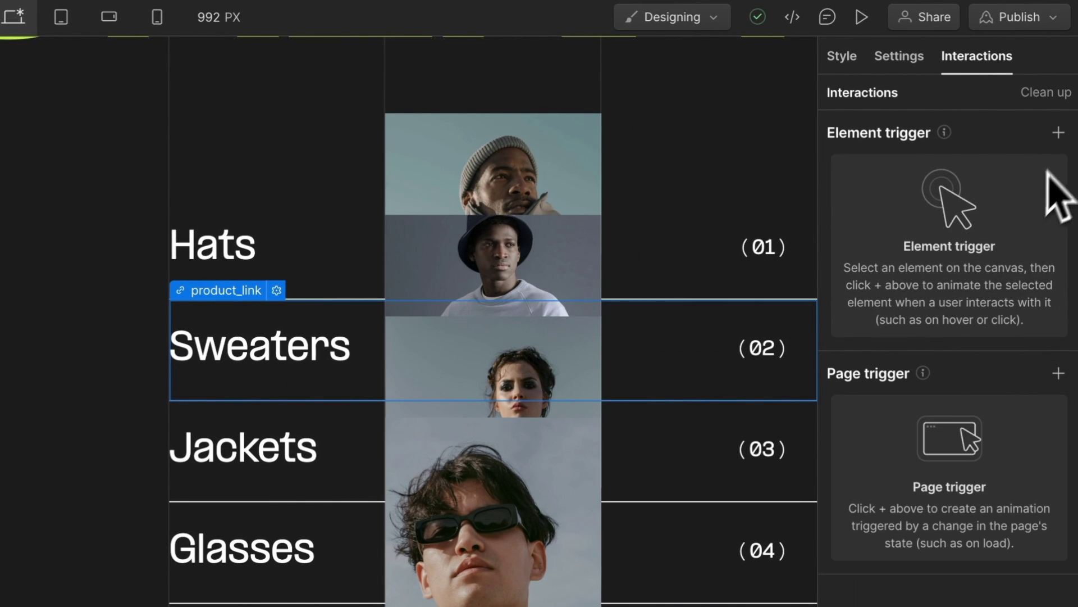
left_click(1059, 135)
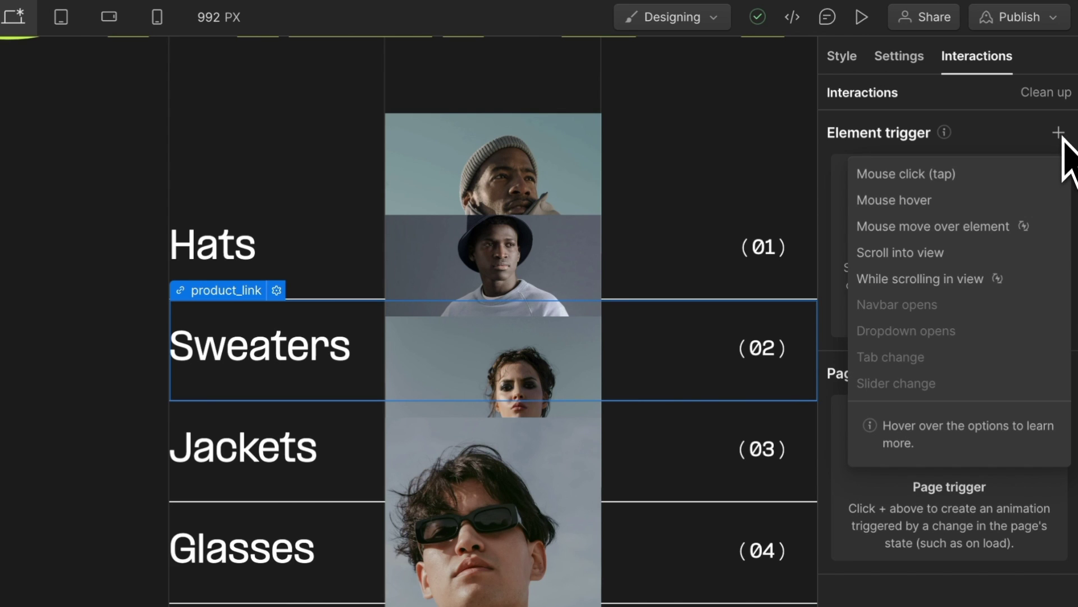
mouse_move(1030, 198)
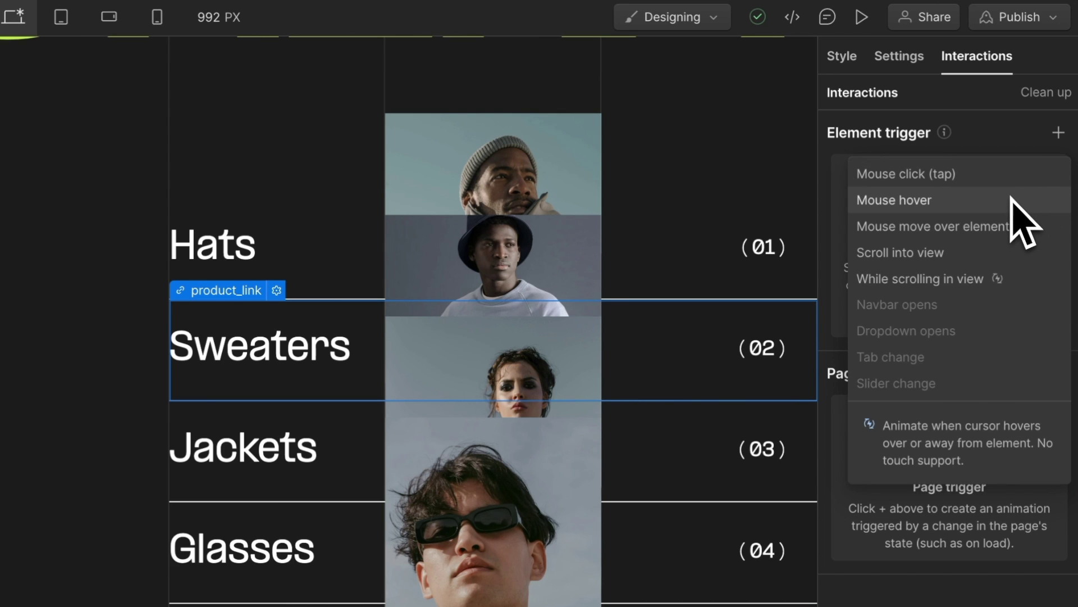
left_click(1011, 198)
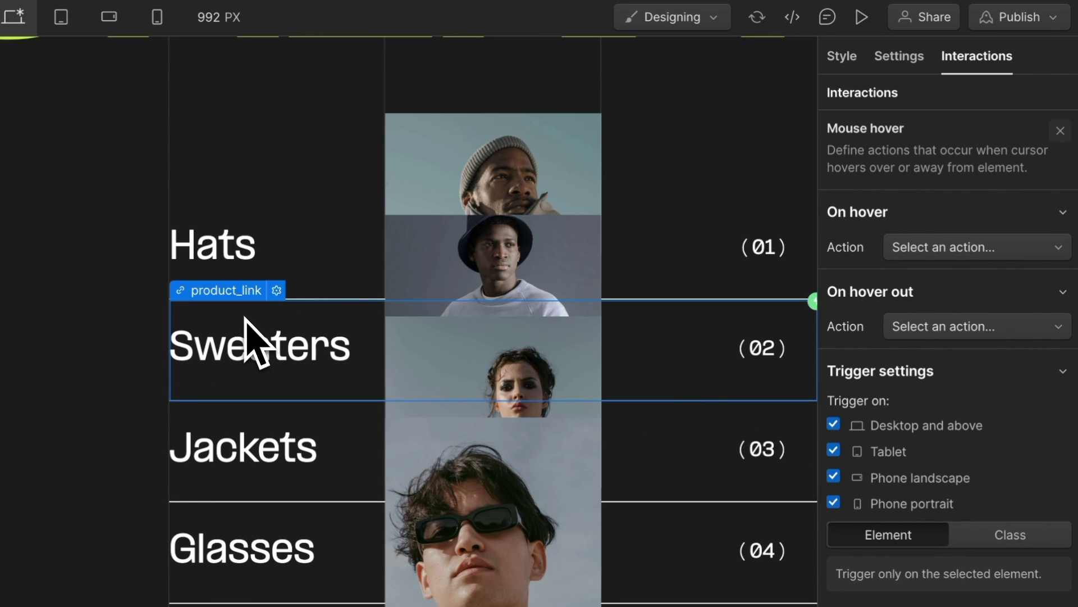
left_click(993, 534)
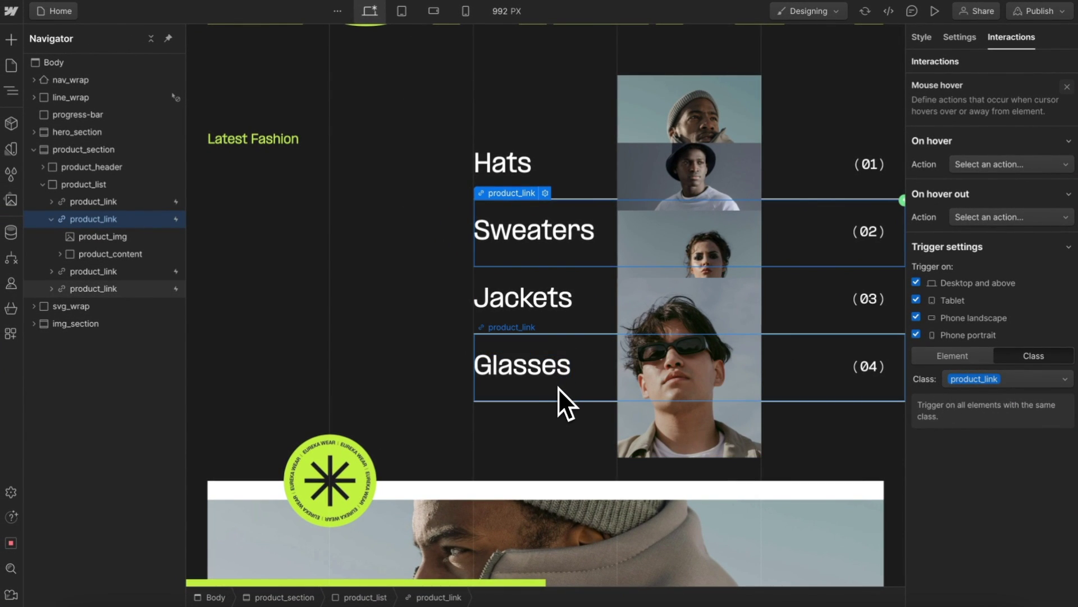
Step: Set the on-hover action to start an animation and create a timed animation named Link Hover In
left_click(1010, 165)
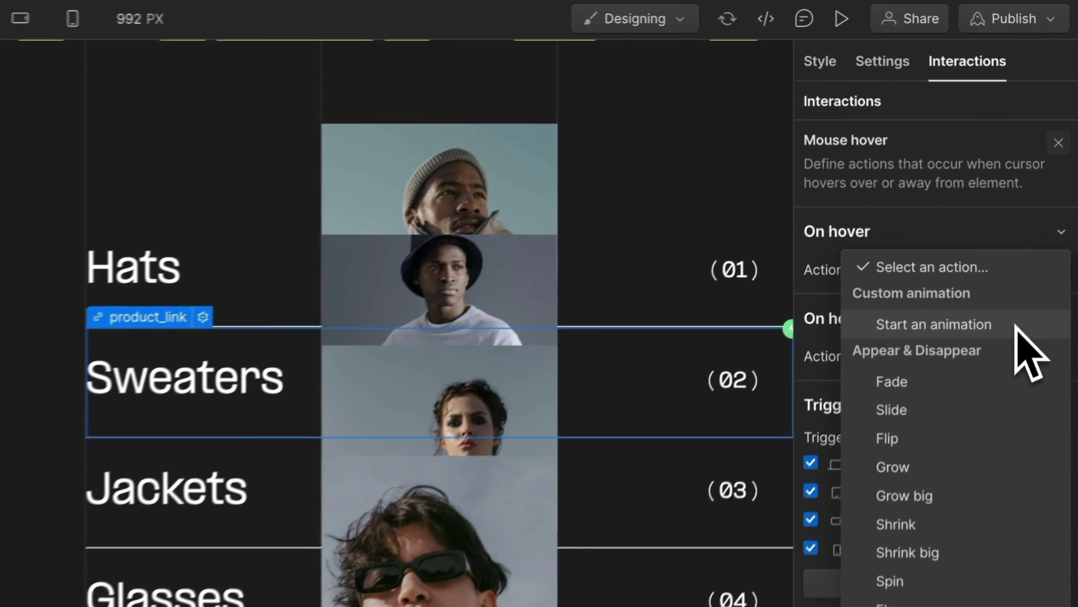
left_click(1015, 326)
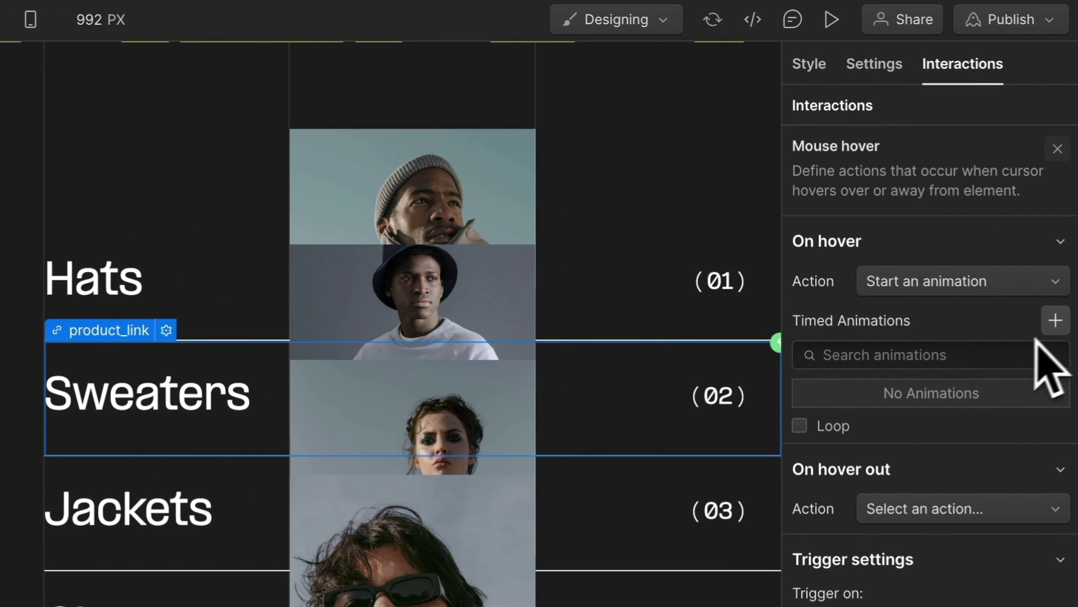
left_click(1061, 323)
type("Link")
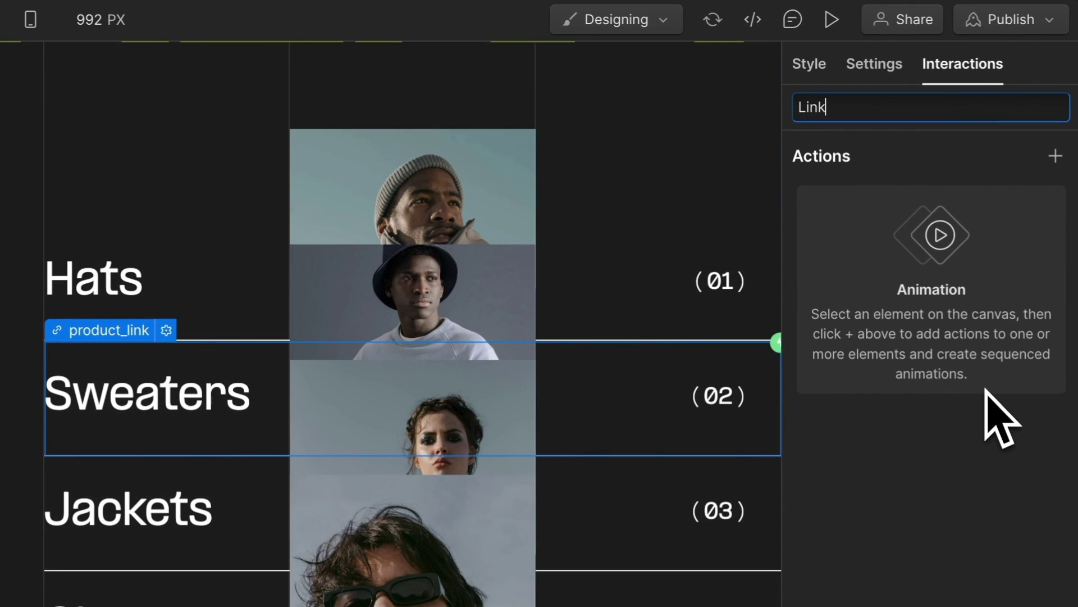
type(" Hover In")
key("Return")
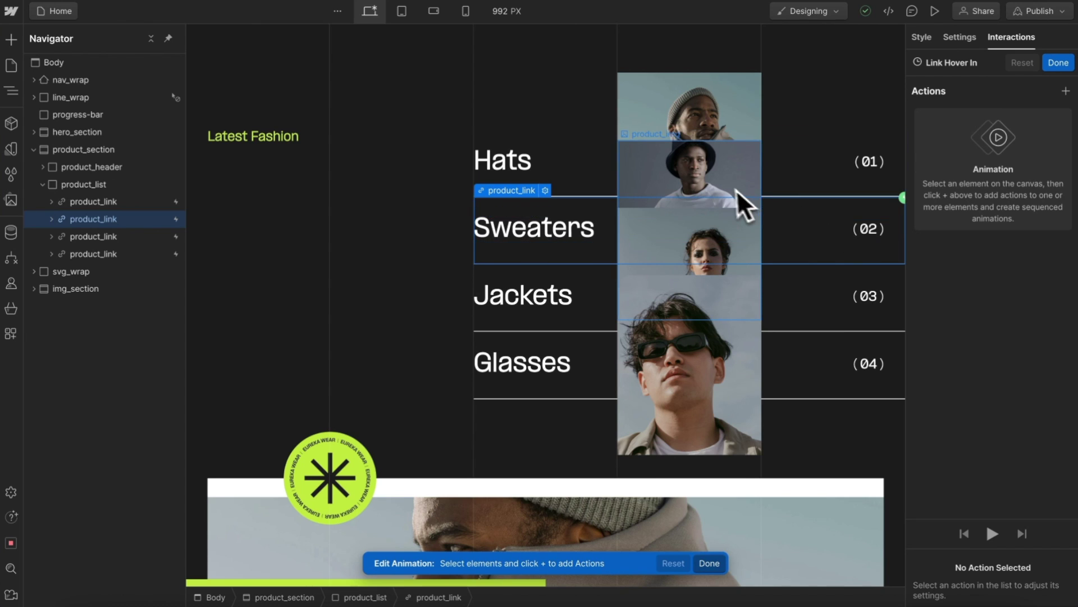
Step: Try an opacity action on the Sweaters product_img affecting all elements with this class, and delete it
left_click(466, 315)
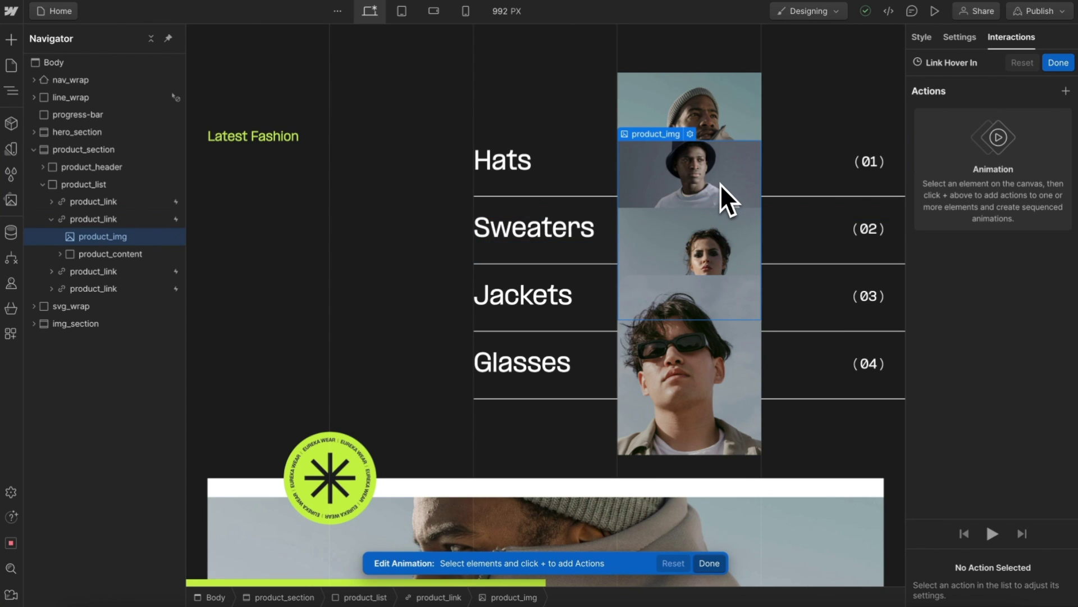
left_click(1065, 91)
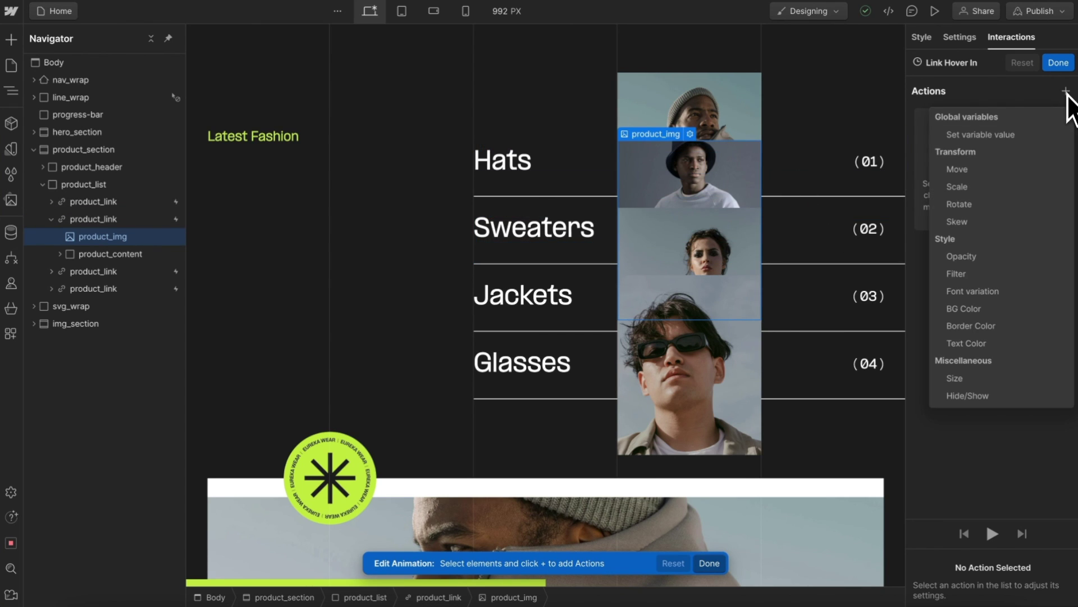
left_click(961, 256)
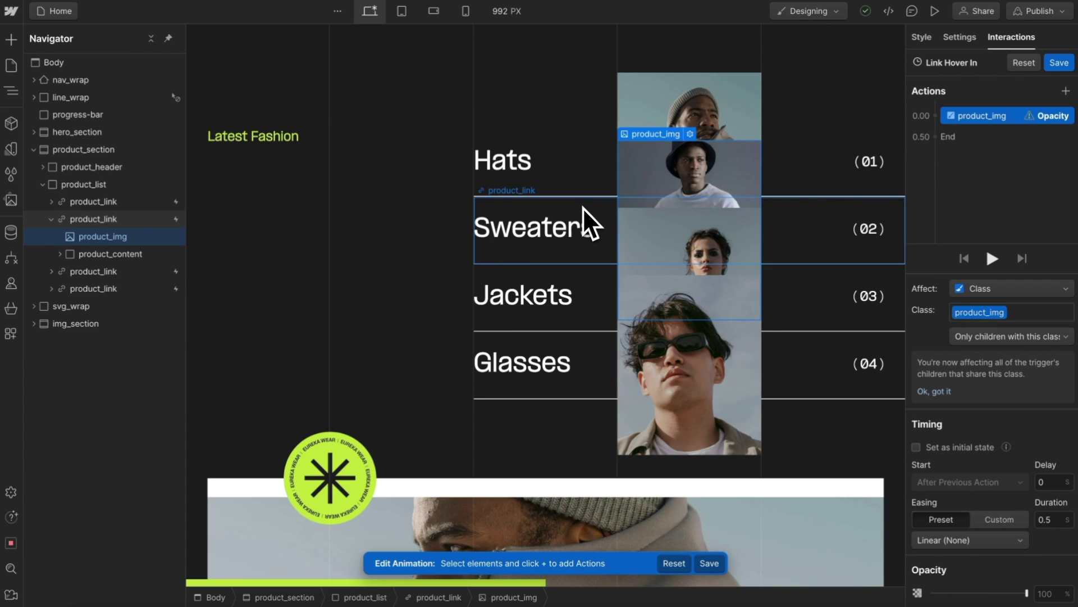
left_click(980, 337)
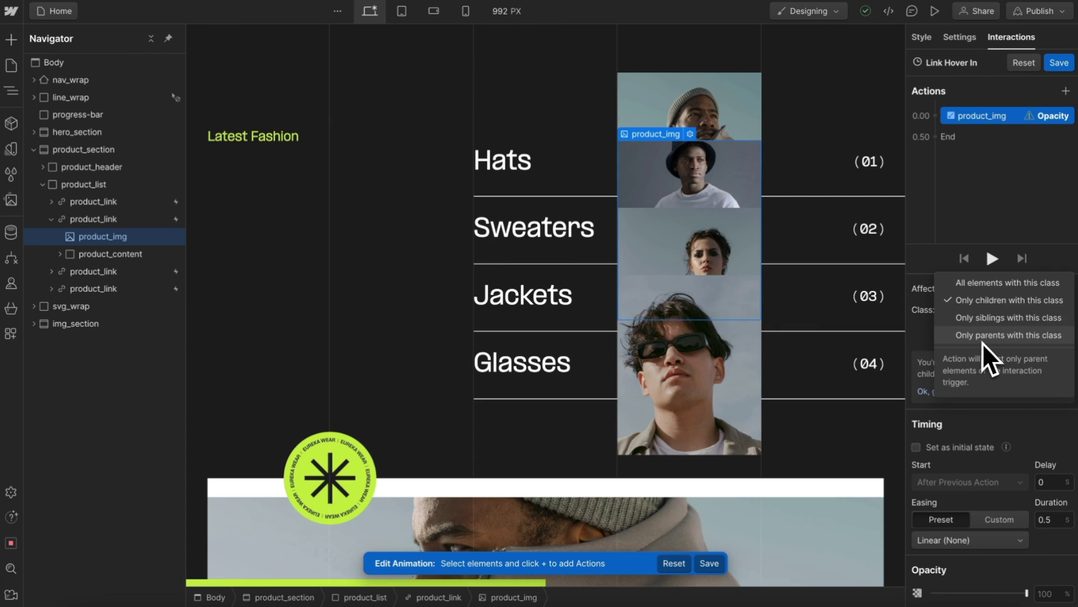
left_click(995, 285)
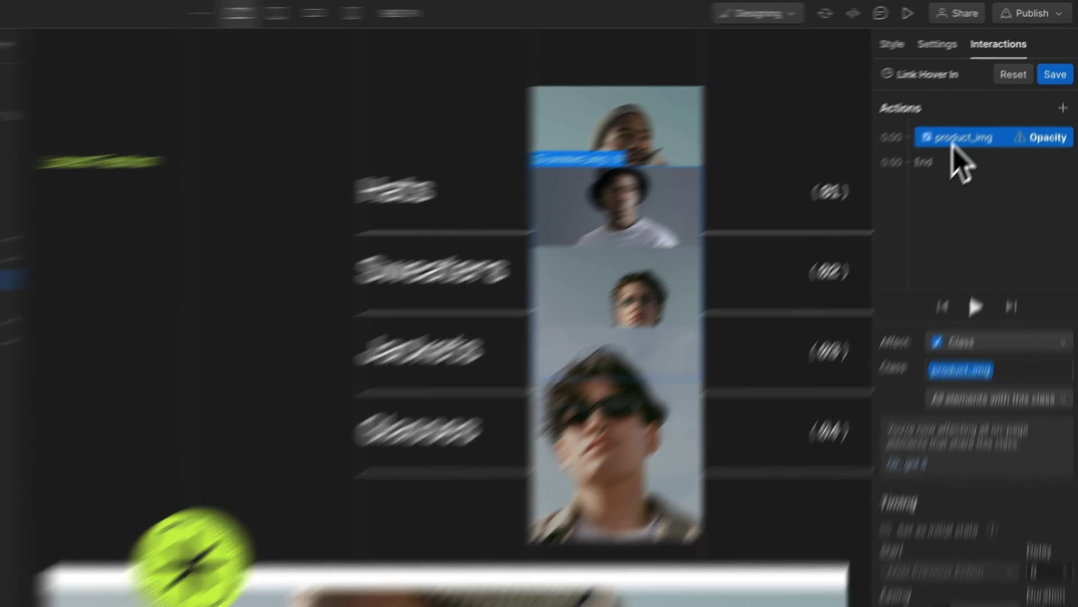
key("Delete")
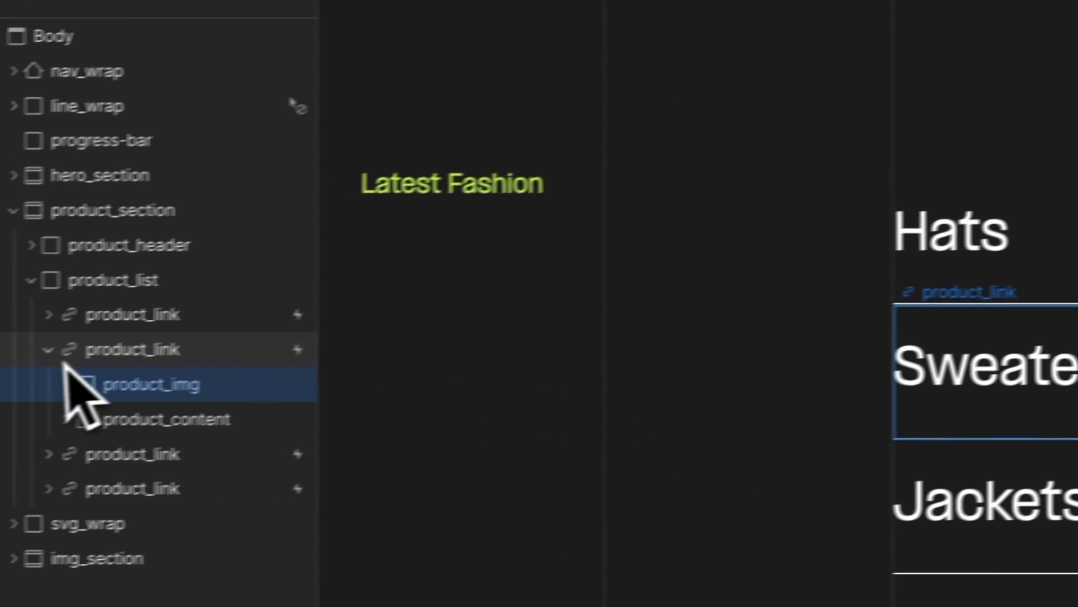
Step: Try an opacity action on the parent product_list to see its class targeting, and delete it
left_click(103, 341)
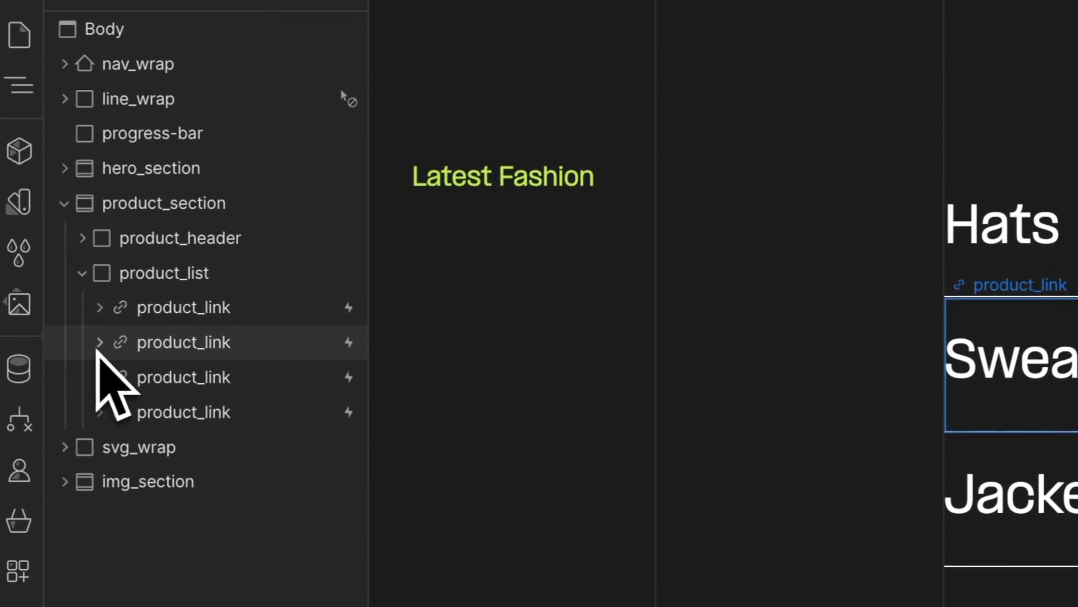
left_click(214, 271)
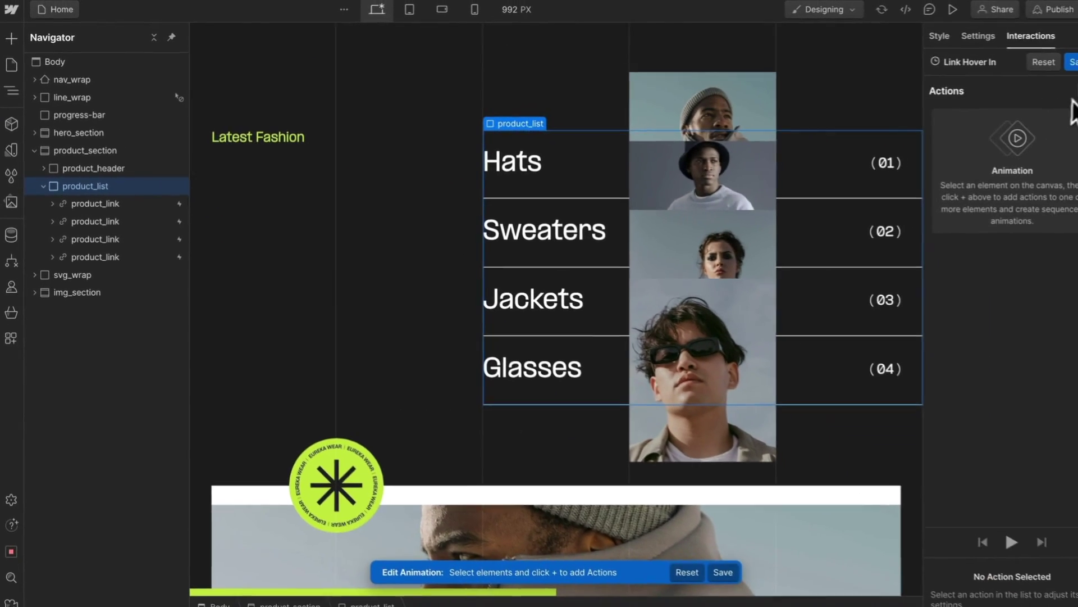
left_click(1066, 90)
left_click(997, 260)
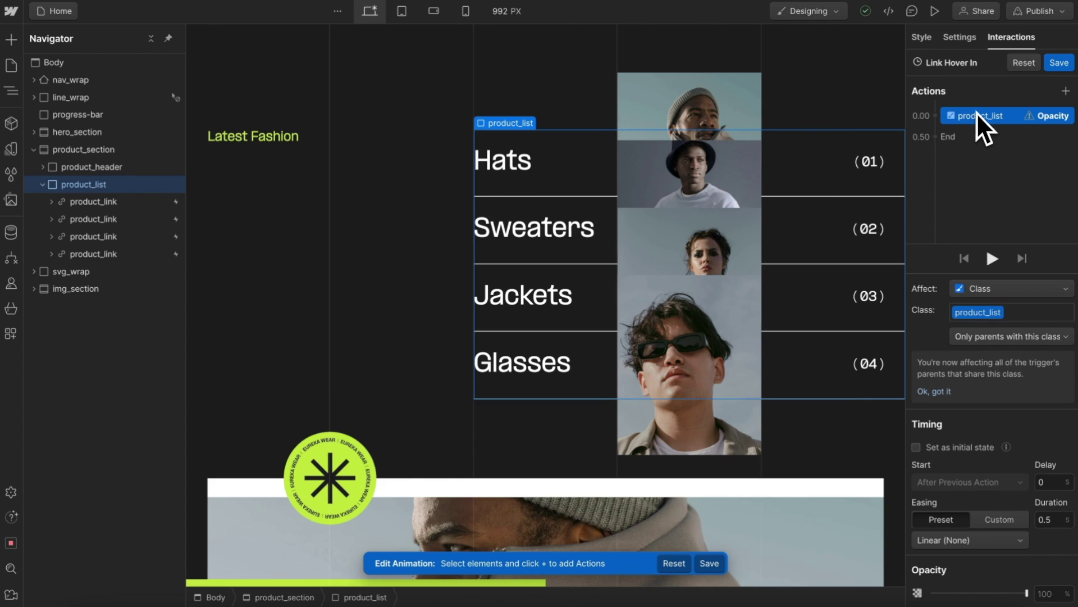
key("Delete")
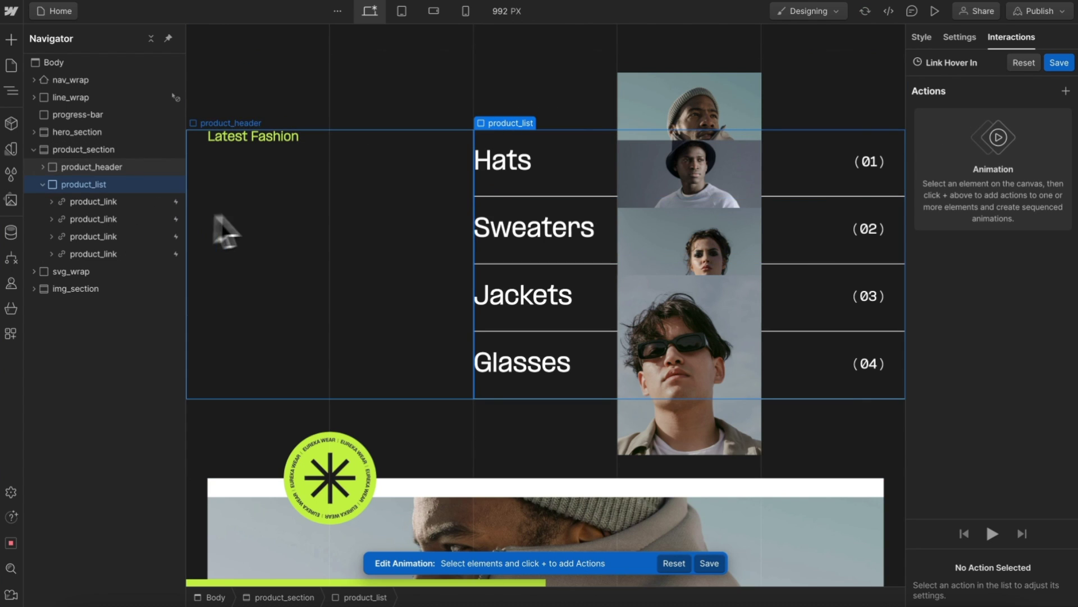
Step: Try an opacity action on the Sweaters product_link to see its trigger targeting, and delete it
left_click(140, 222)
left_click(1065, 91)
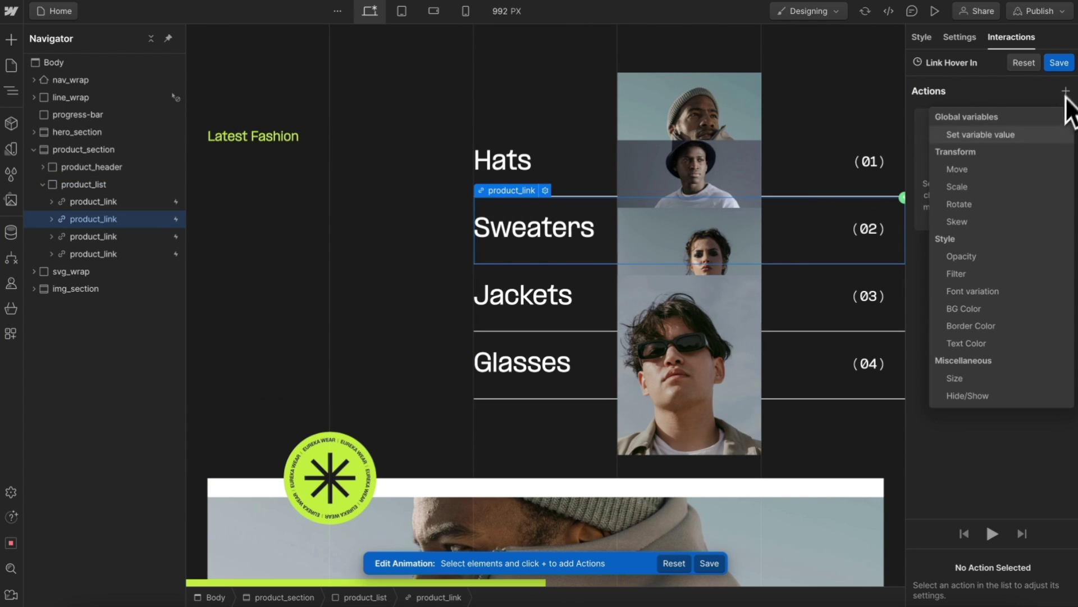
left_click(989, 256)
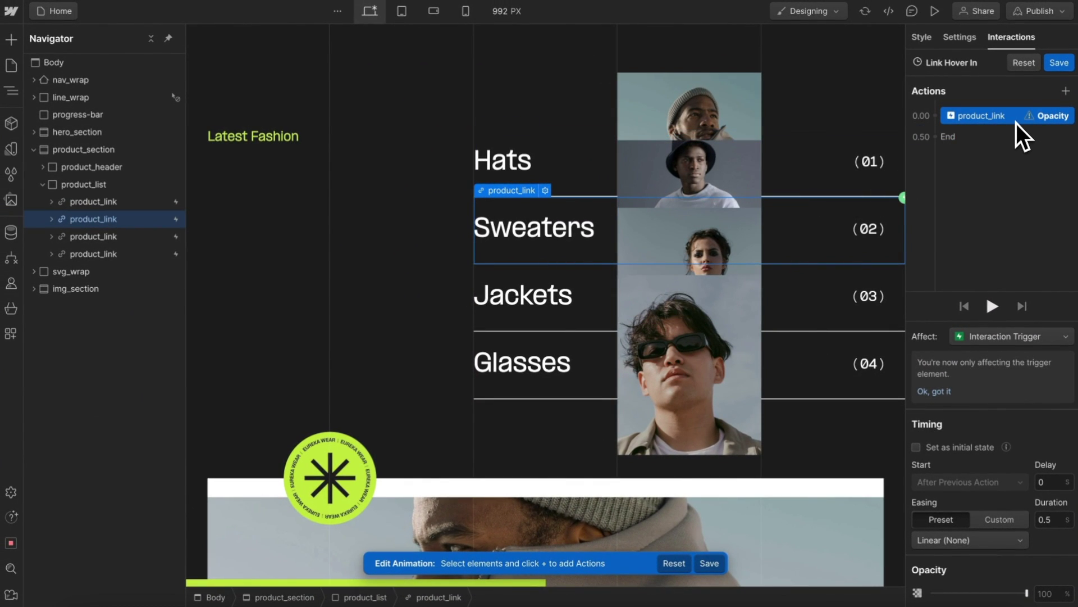
key("Delete")
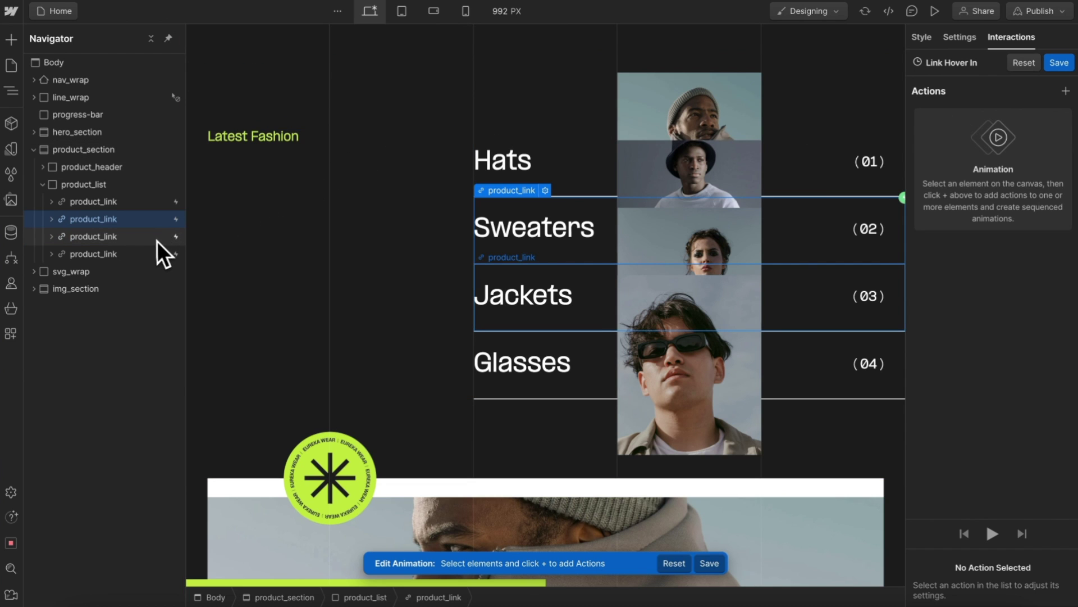
Step: Try an opacity action on the Jackets product_link to see its sibling class targeting, and delete it
left_click(141, 236)
left_click(1066, 90)
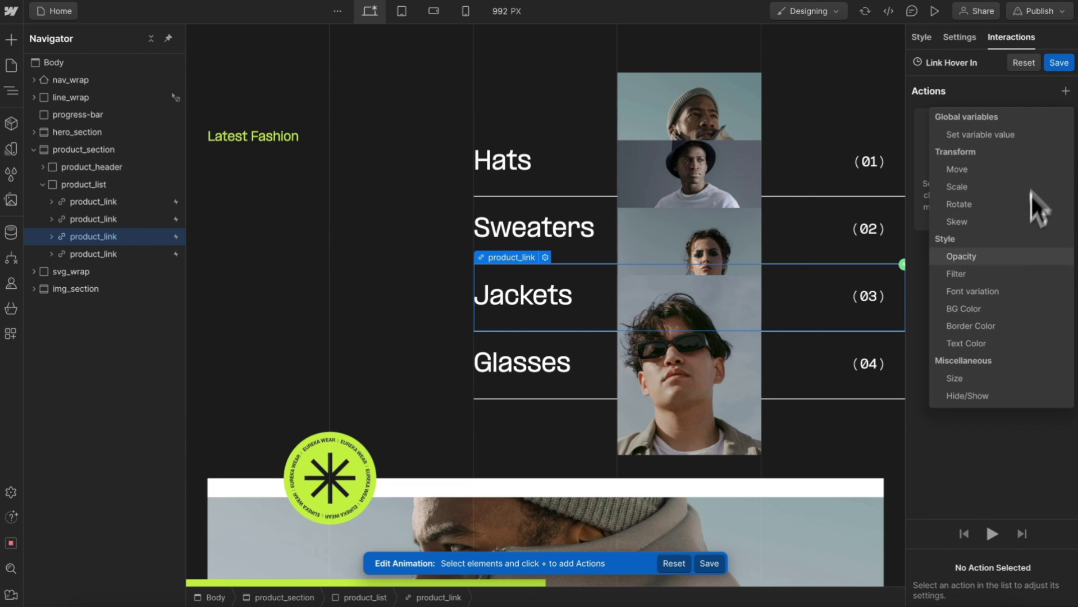
left_click(1003, 273)
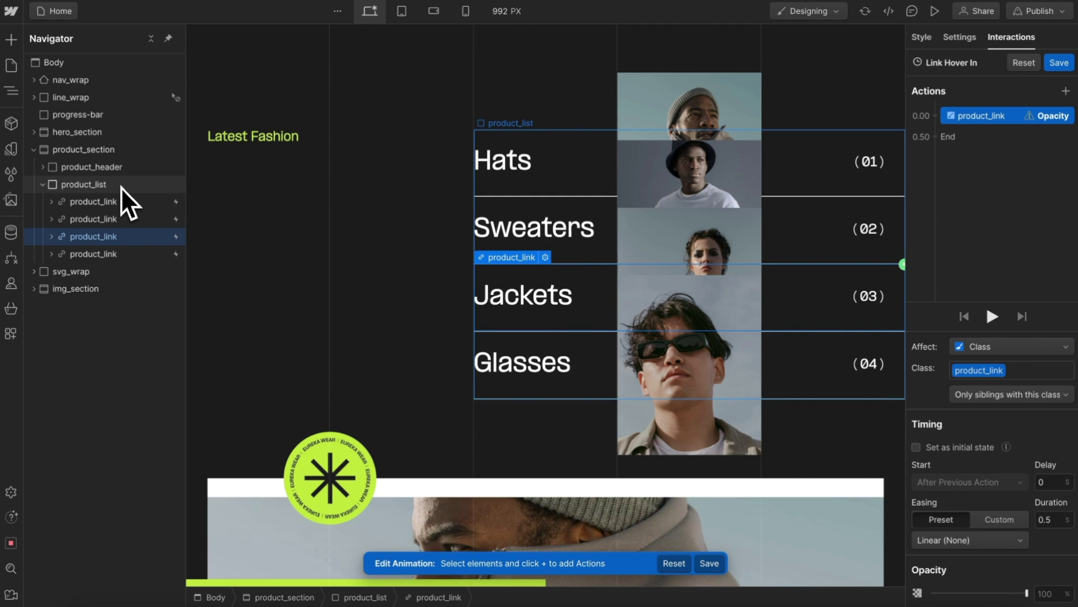
key("Delete")
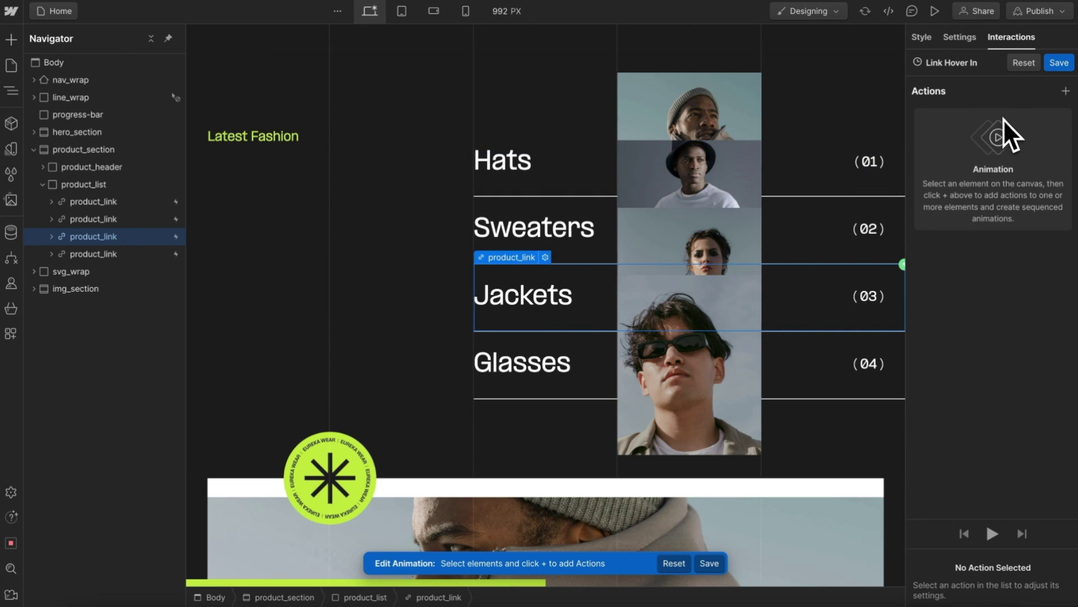
Step: Add an opacity action of 0% with a duration of 0 s on the Sweaters product_img, affecting only children with this class
left_click(733, 188)
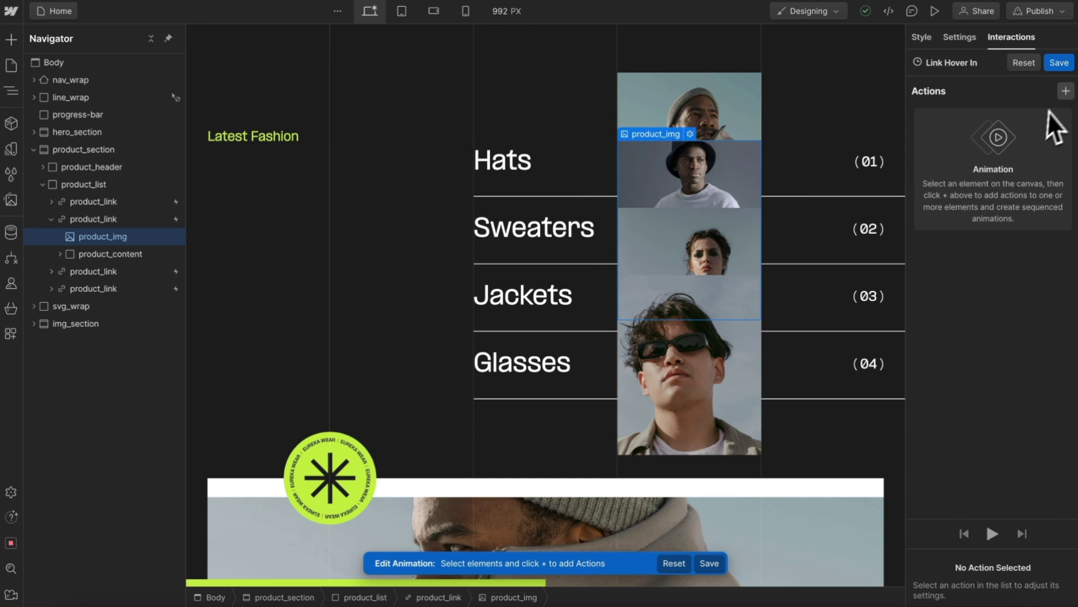
left_click(1065, 91)
left_click(976, 256)
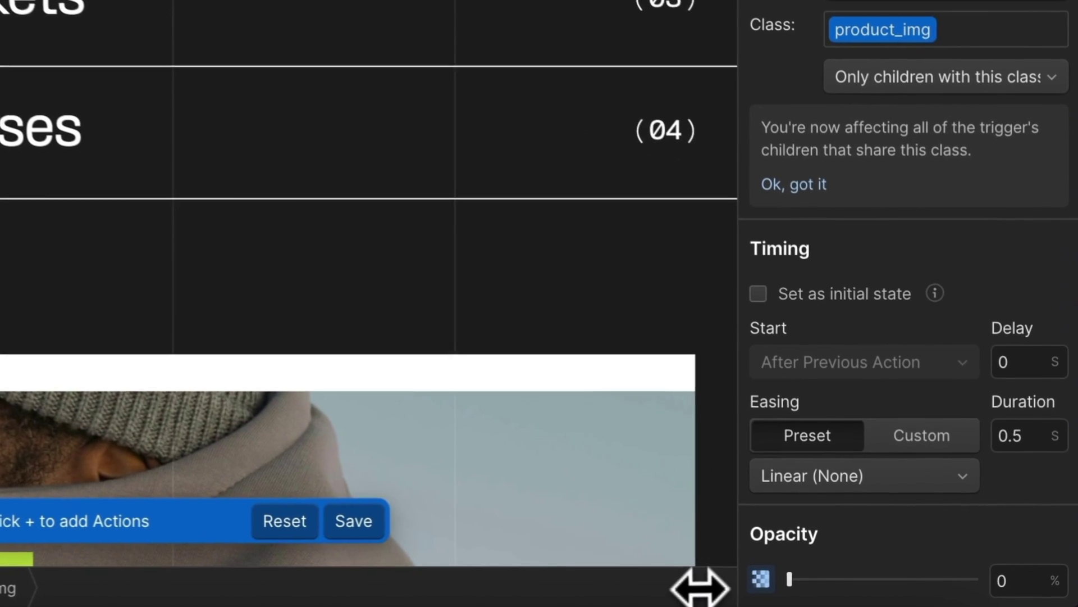
left_click(1033, 434)
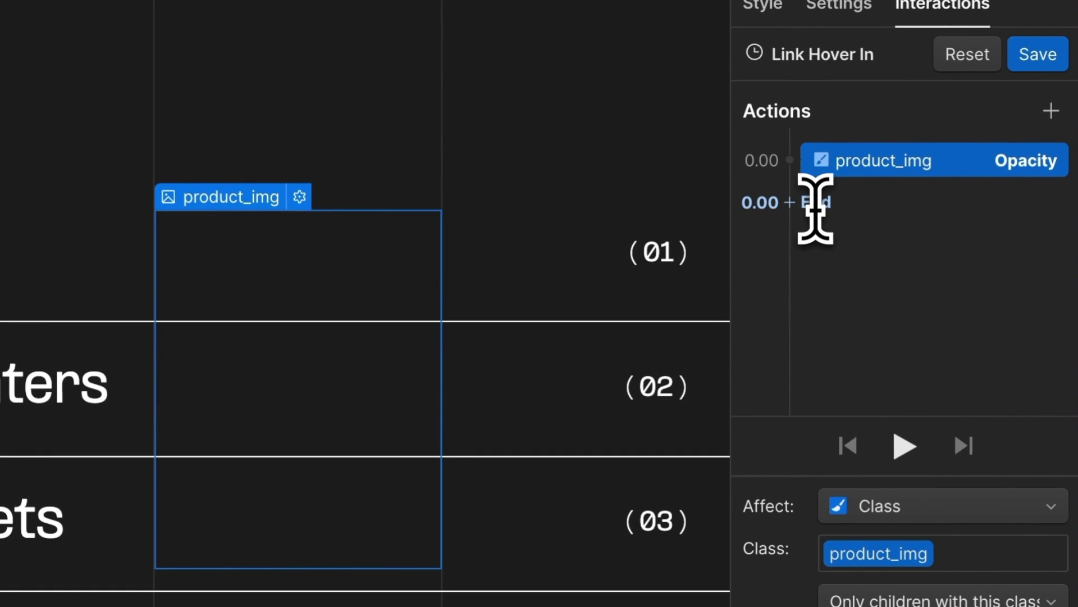
Step: Add a second product_img opacity action of 100% with a duration of 0.5 s, starting after the previous action
left_click_drag(1052, 109, 855, 227)
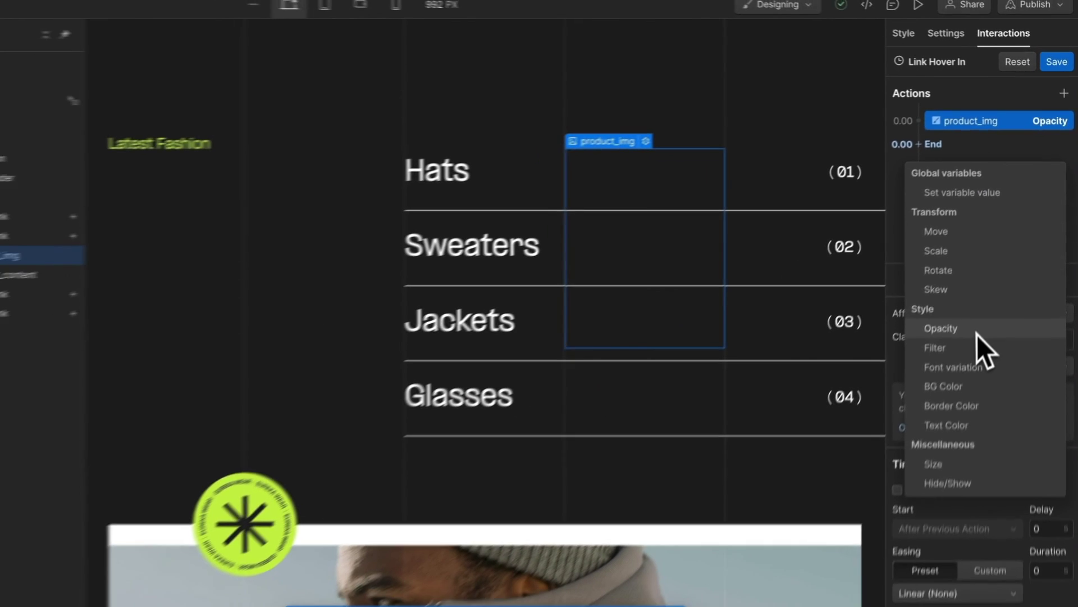
left_click(906, 531)
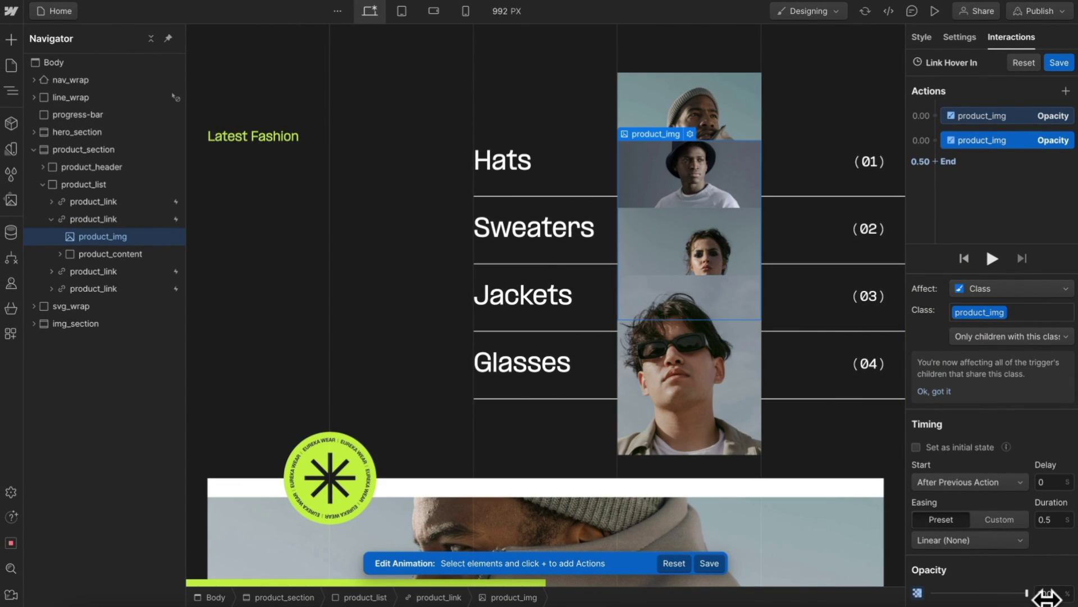
left_click(1016, 119)
left_click(1028, 143)
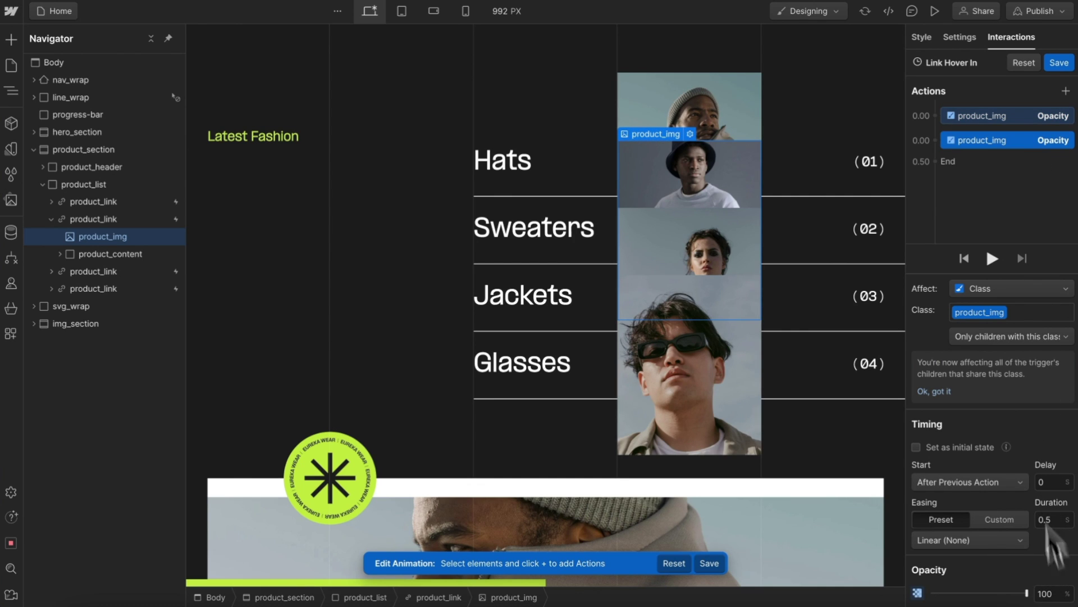
Step: Preview the page to check how the product images appear before any link is hovered
left_click(935, 10)
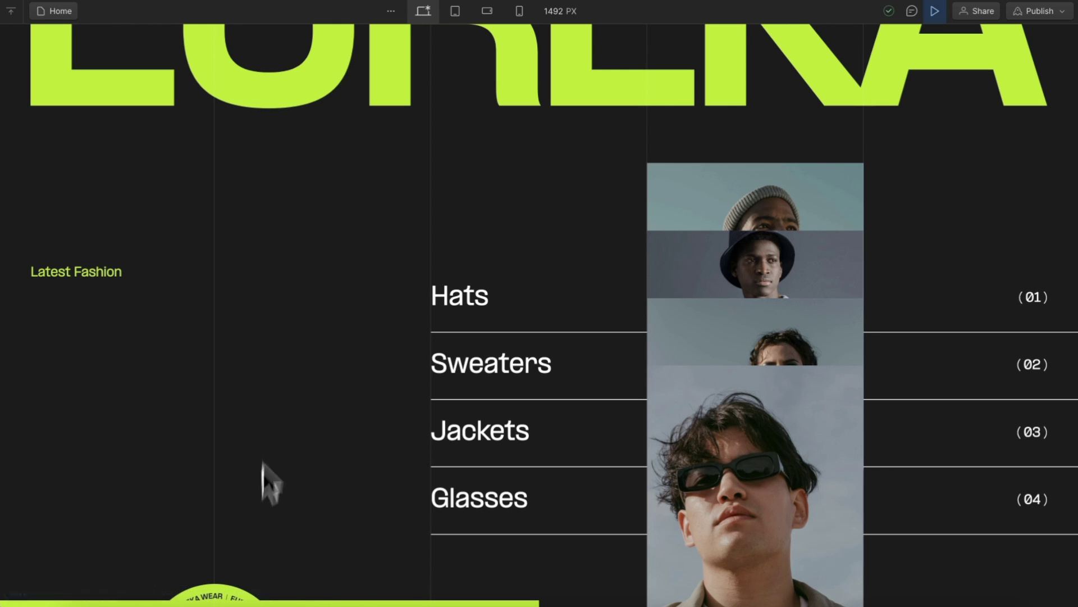
scroll(921, 65, "down", 1)
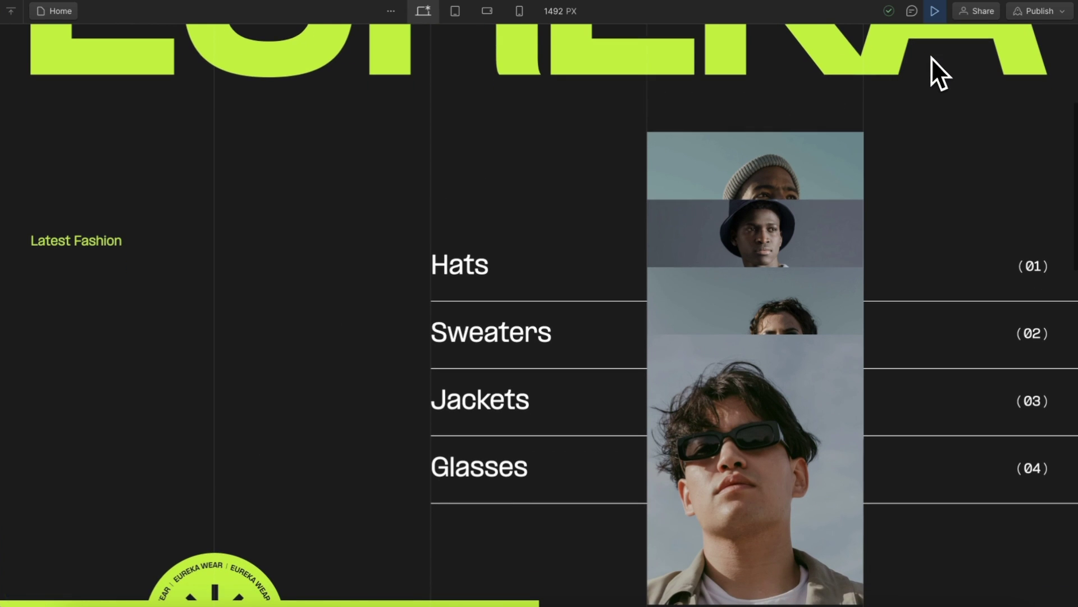
left_click(935, 11)
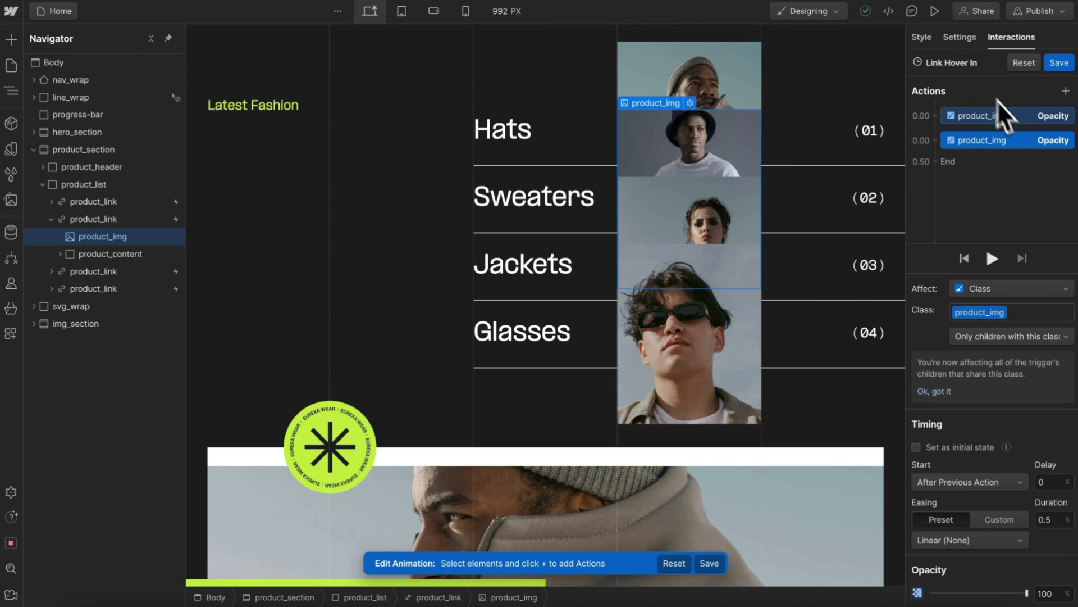
Step: Set the first product_img opacity action as initial state and preview the hover on the product links
left_click(1017, 118)
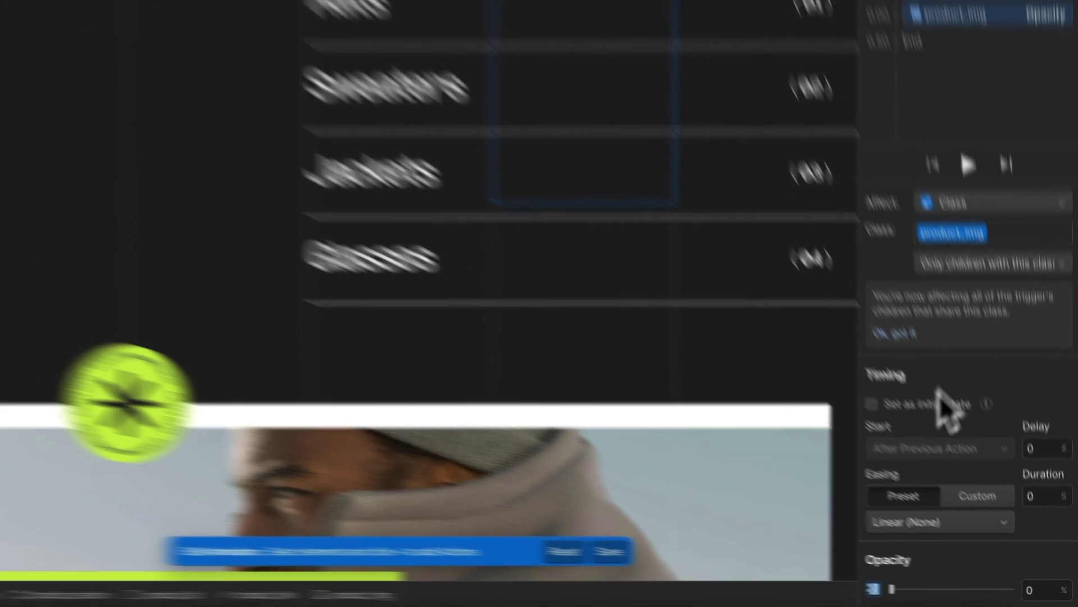
left_click(980, 448)
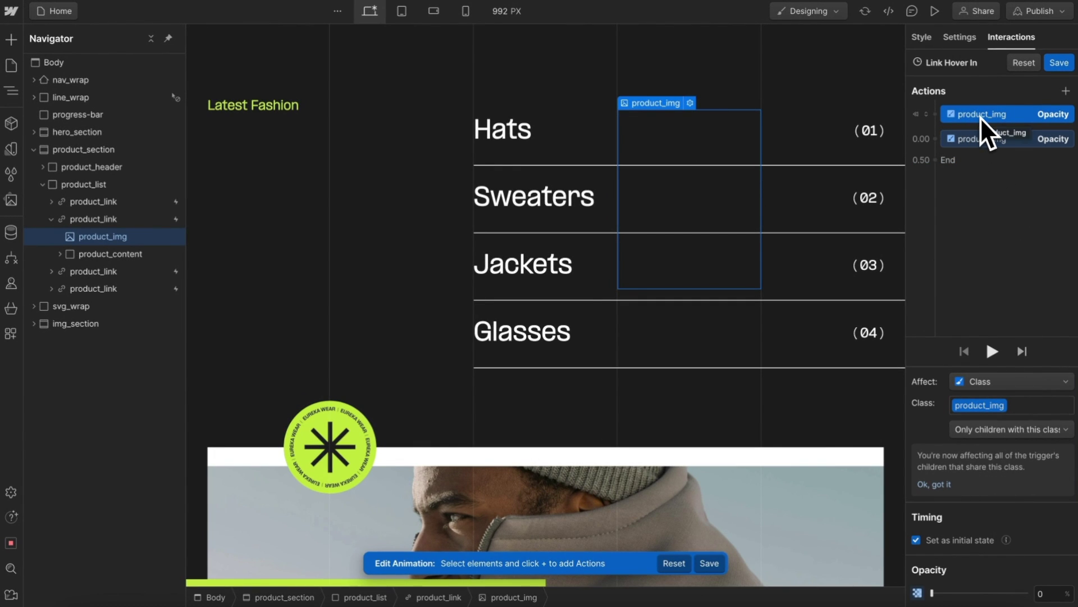
left_click(935, 11)
scroll(337, 214, "down", 2)
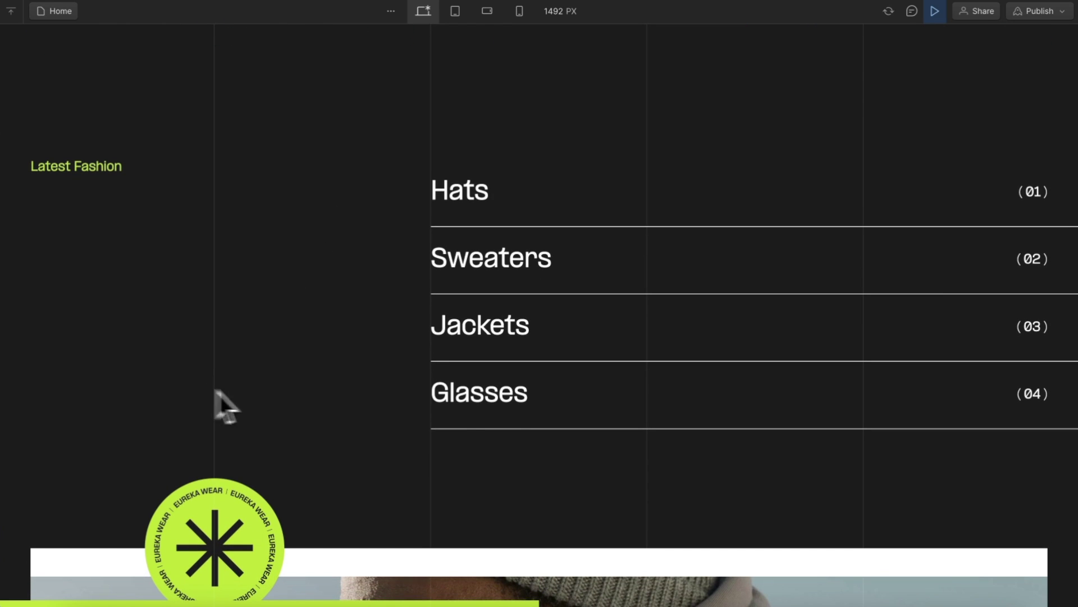
mouse_move(568, 405)
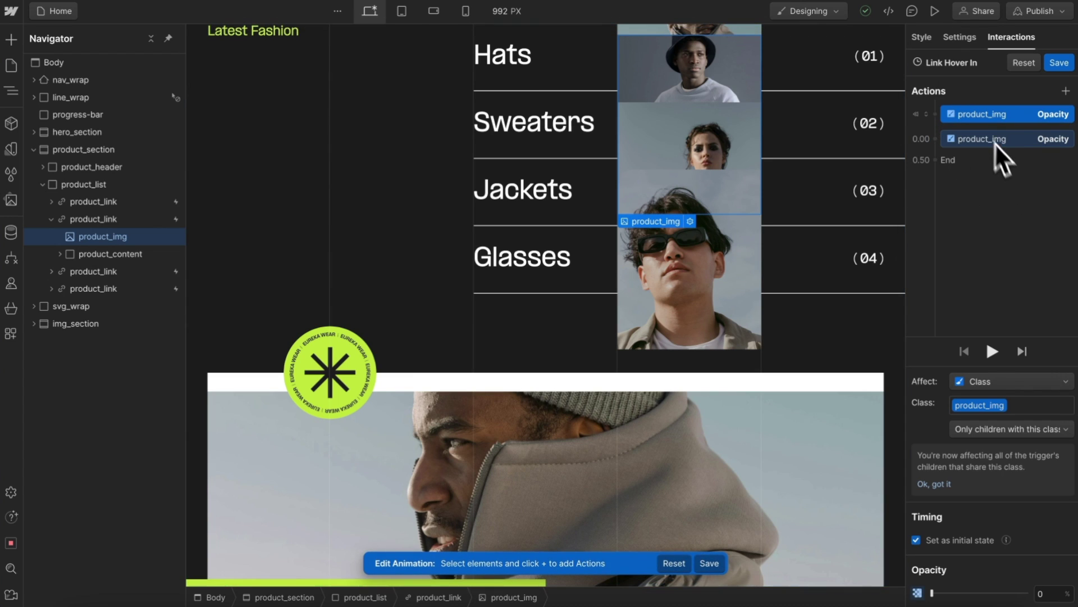
Step: Duplicate the initial-state product_img opacity action and preview the hover on the product links
right_click(1009, 120)
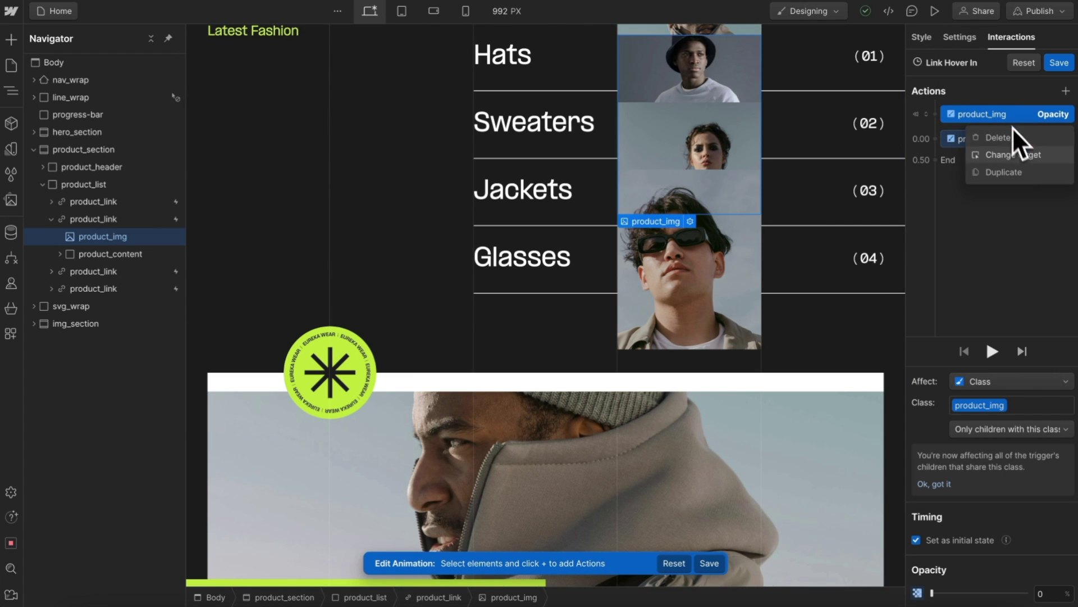
left_click(1016, 174)
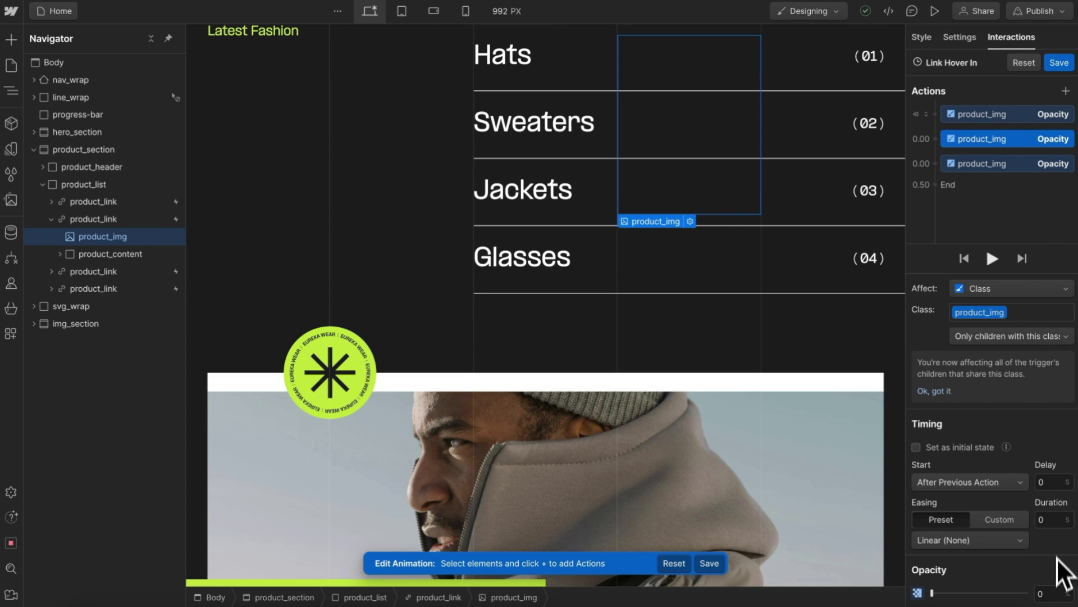
left_click(935, 12)
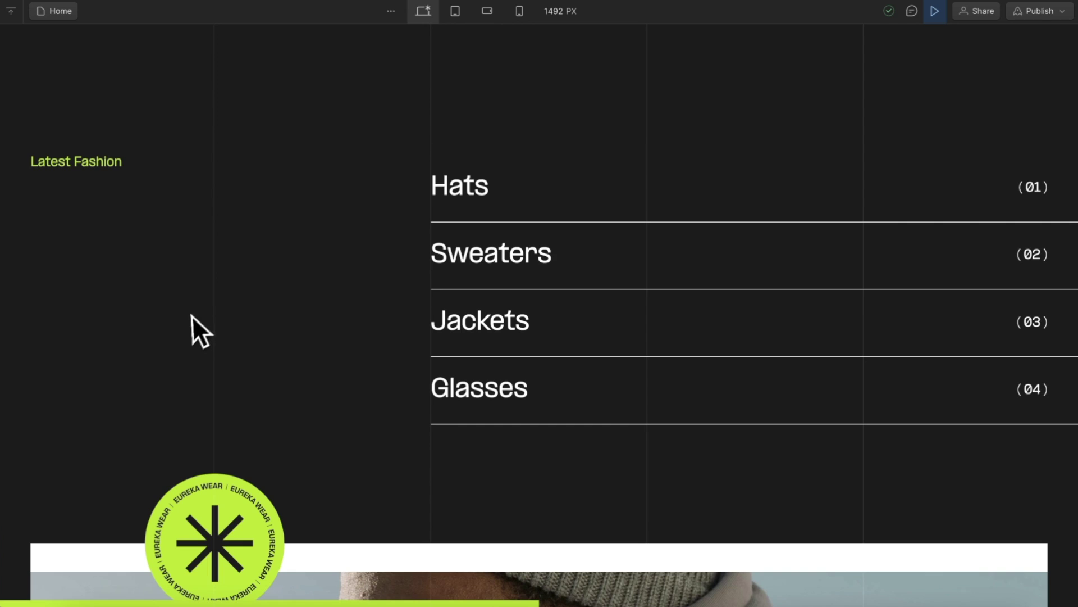
mouse_move(472, 419)
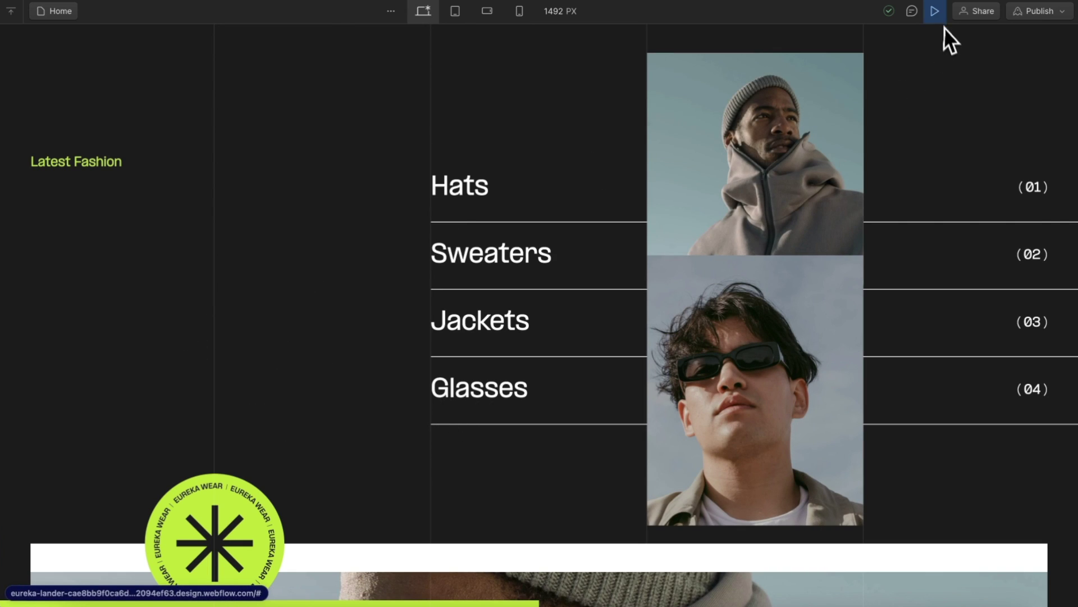
left_click(935, 12)
Step: Publish the site to the webflow.io staging domain and check how the product section loads on the live page
left_click(1040, 11)
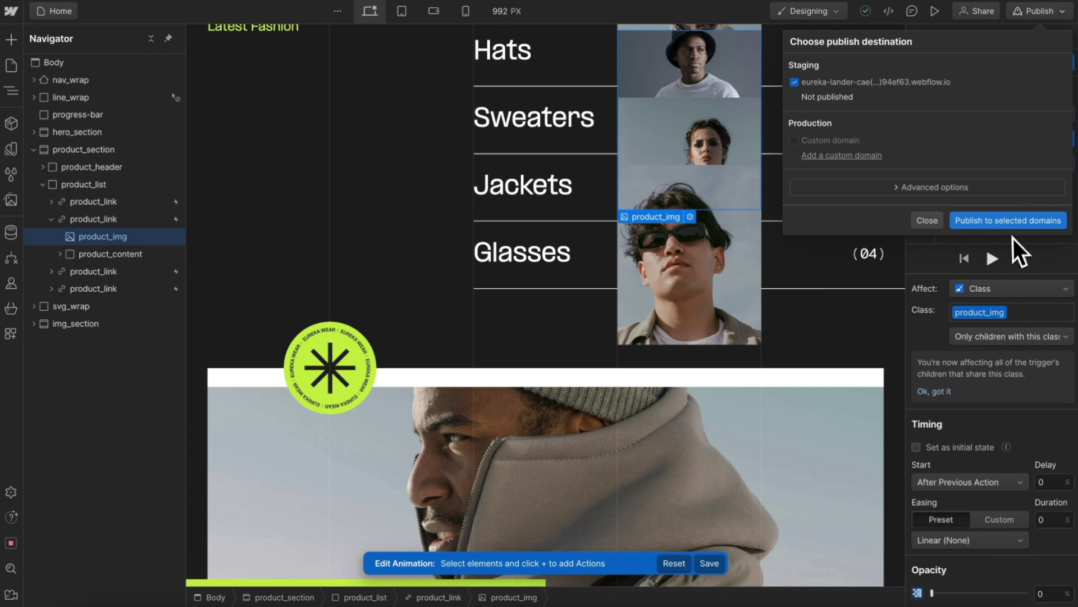
left_click(1012, 221)
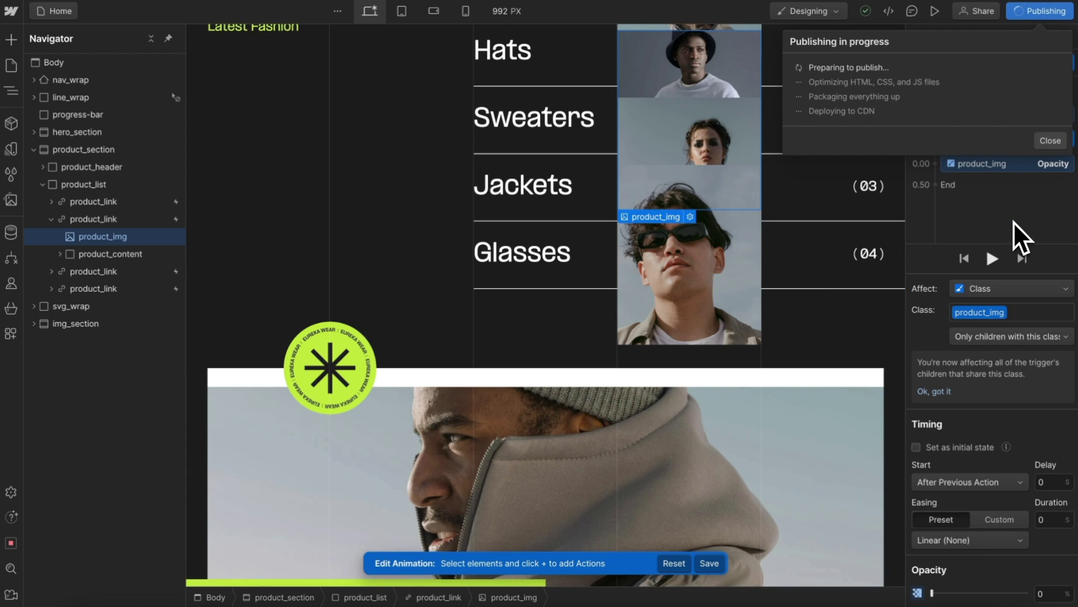
left_click(962, 82)
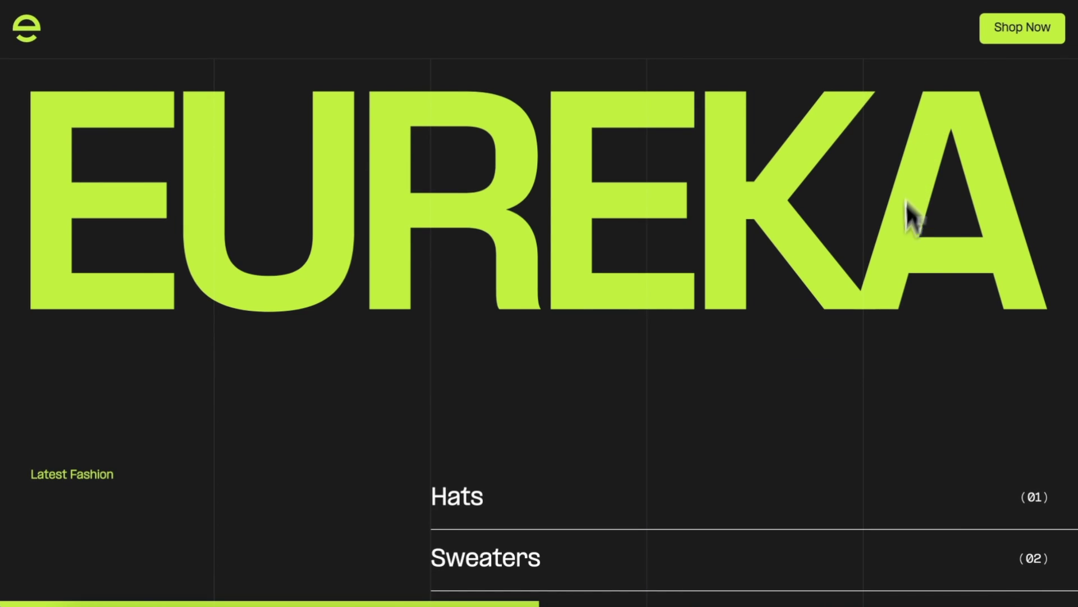
scroll(902, 264, "down", 2)
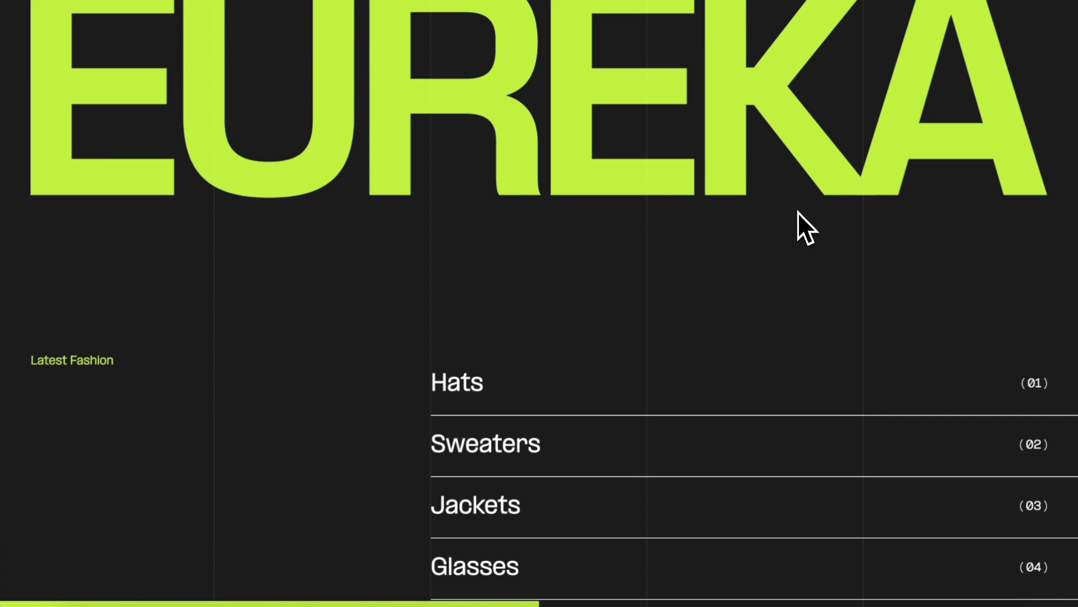
mouse_move(59, 246)
Step: Return to the Webflow designer and delete the initial-state opacity action from Link Hover In
left_click(22, 71)
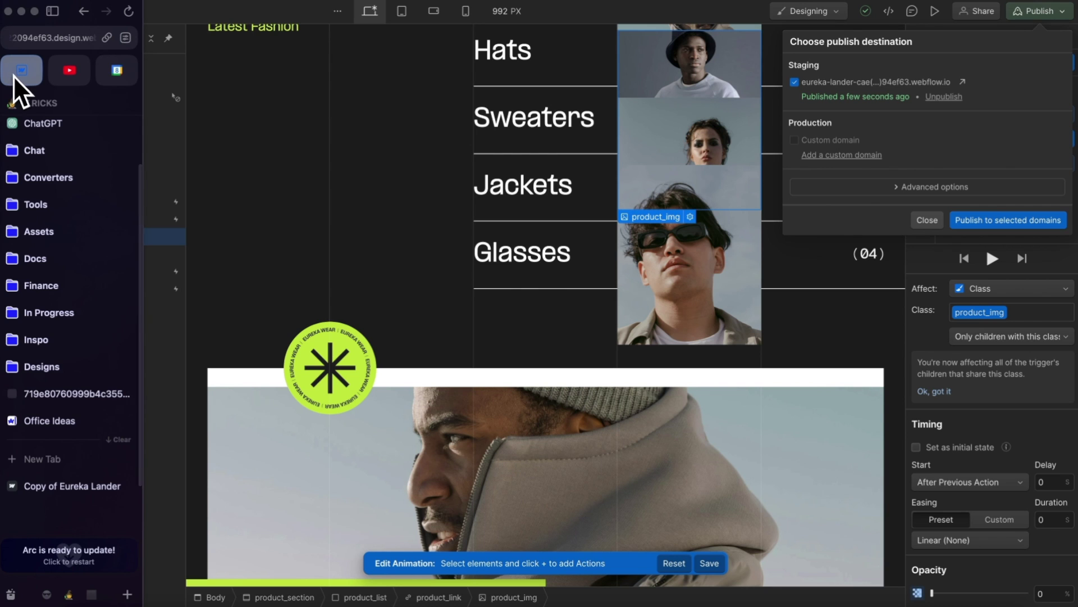
left_click(984, 394)
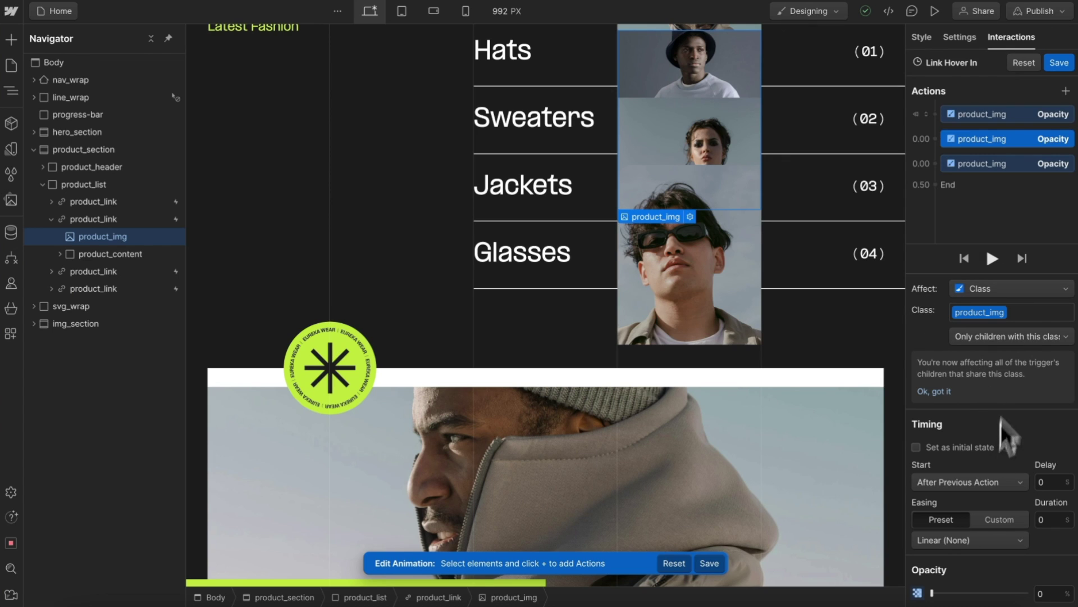
left_click(1000, 114)
key("Delete")
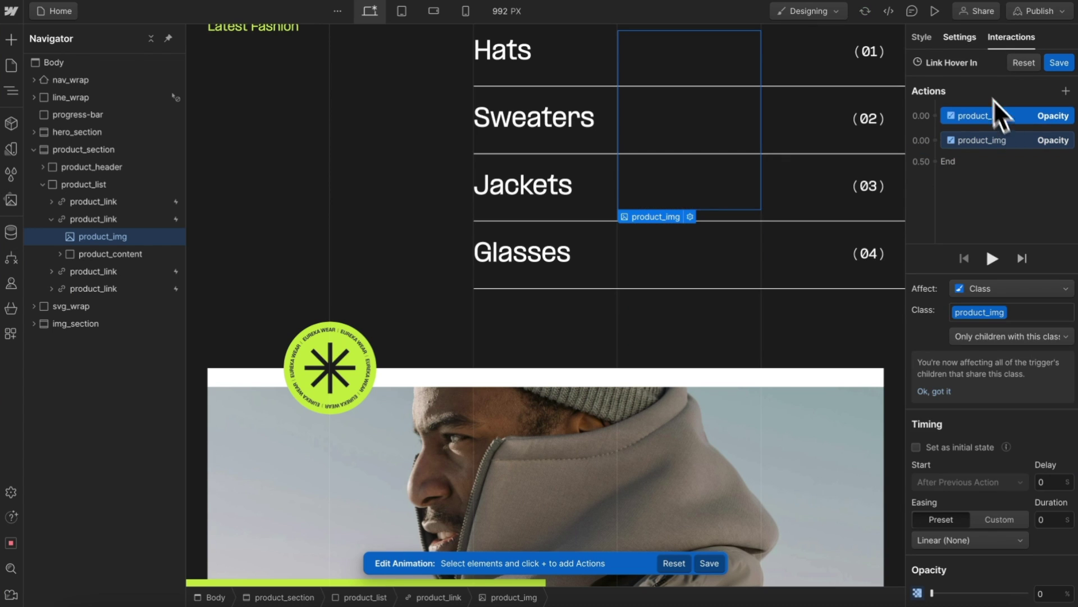
Step: Set the opacity of the product_img class to 0% in its style effects
left_click(923, 40)
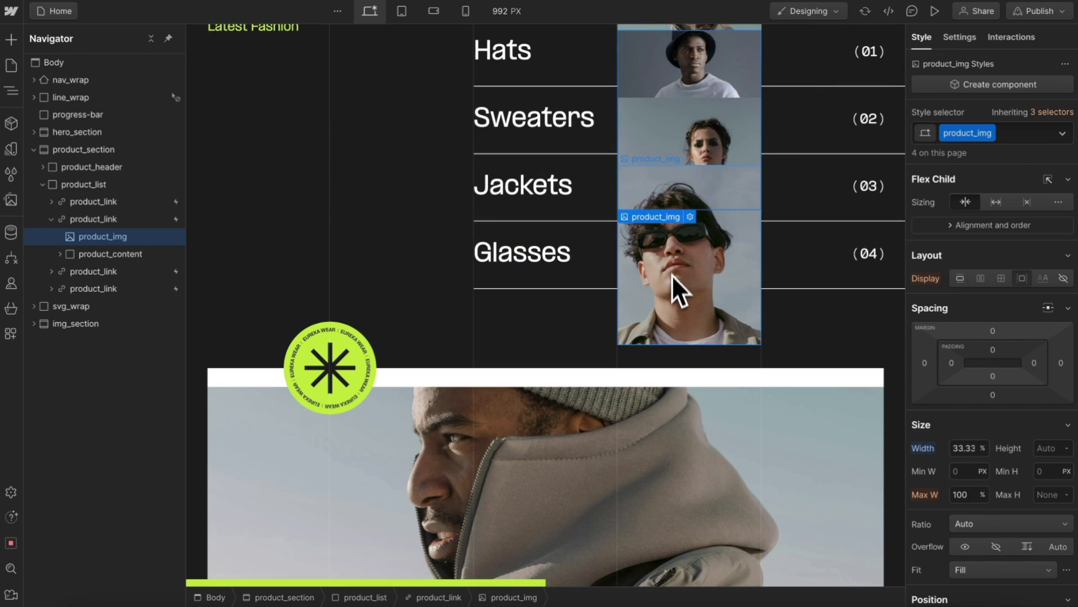
left_click(681, 292)
scroll(1035, 393, "down", 8)
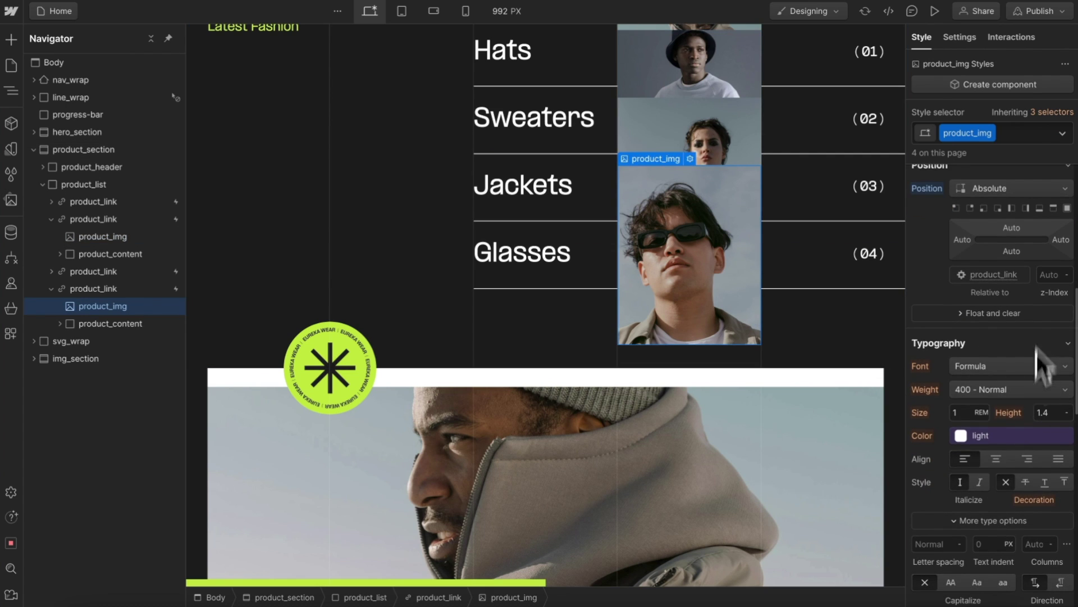
scroll(1047, 376, "down", 10)
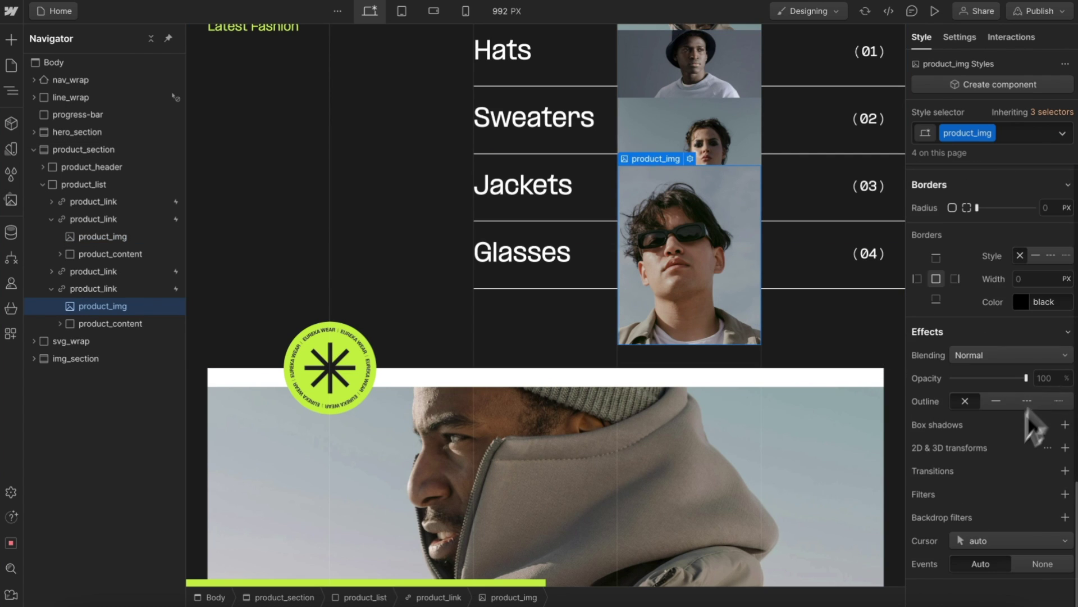
left_click_drag(989, 387, 907, 378)
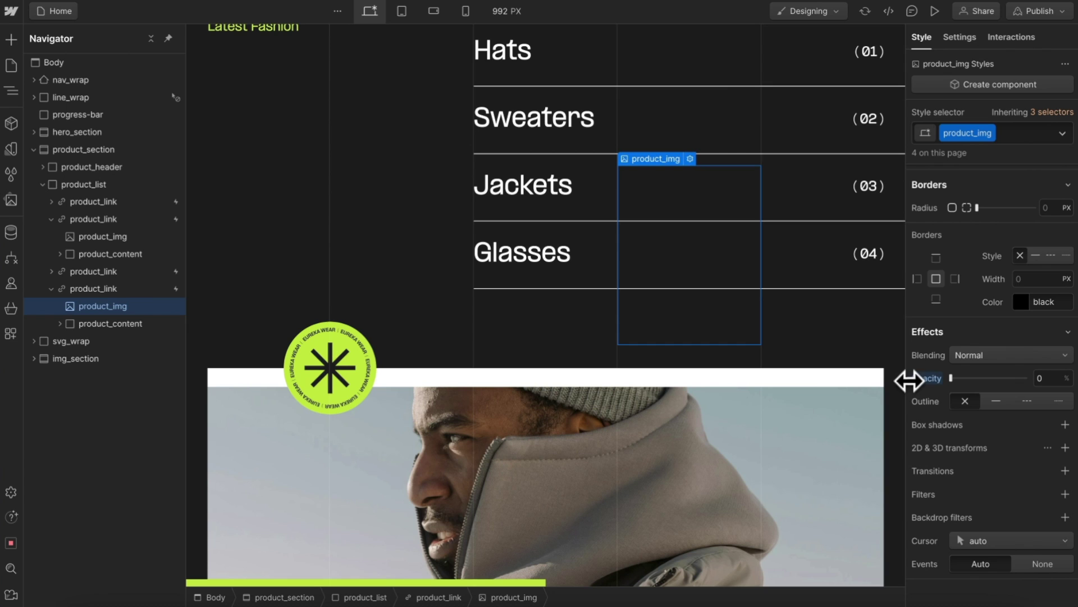
Step: Open the Link Hover In animation from the Sweaters product_link's mouse hover interaction
left_click(95, 220)
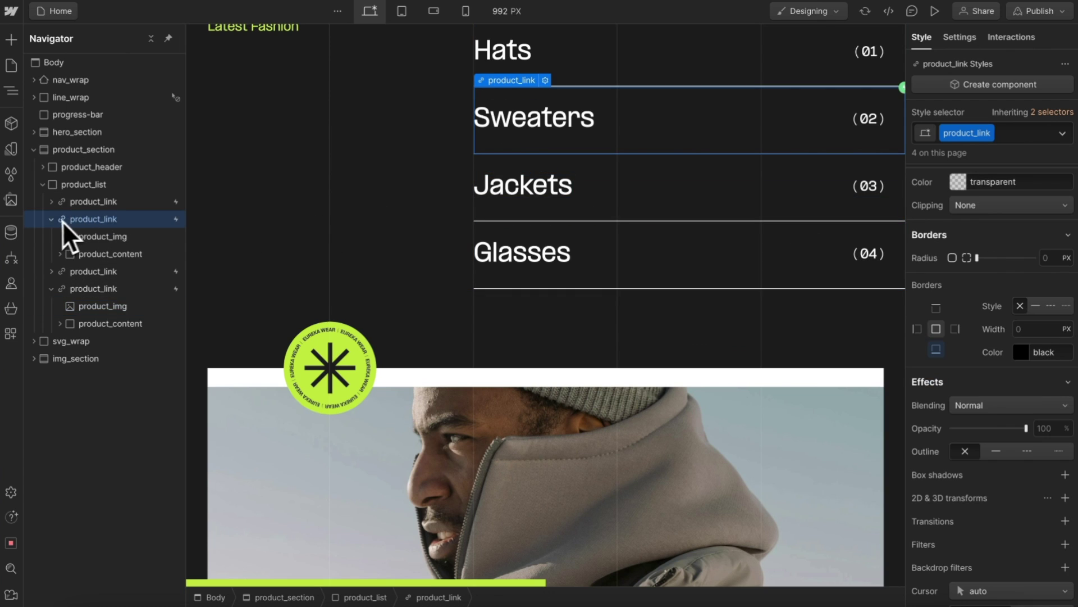
left_click(52, 219)
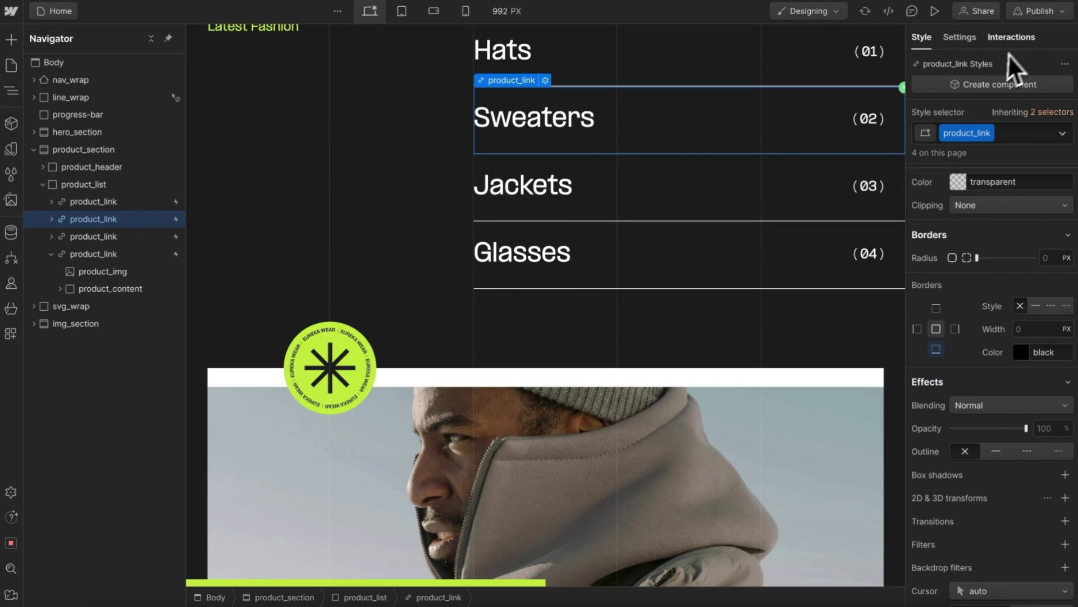
left_click(1019, 38)
left_click(1000, 115)
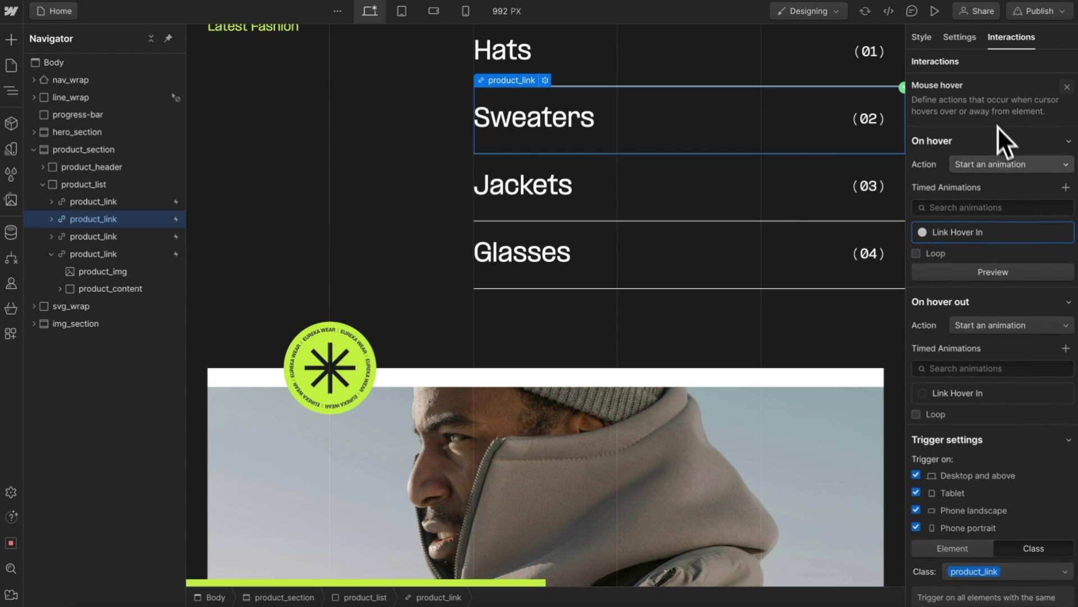
left_click(984, 237)
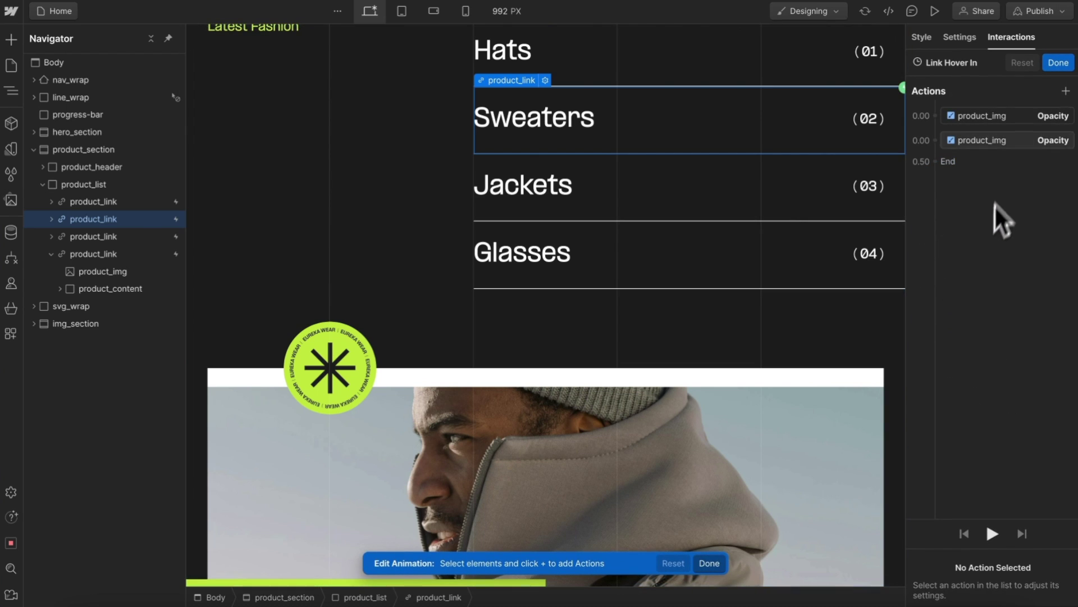
Step: Delete the product_img action with 0% opacity from the Link Hover In animation
left_click(1005, 141)
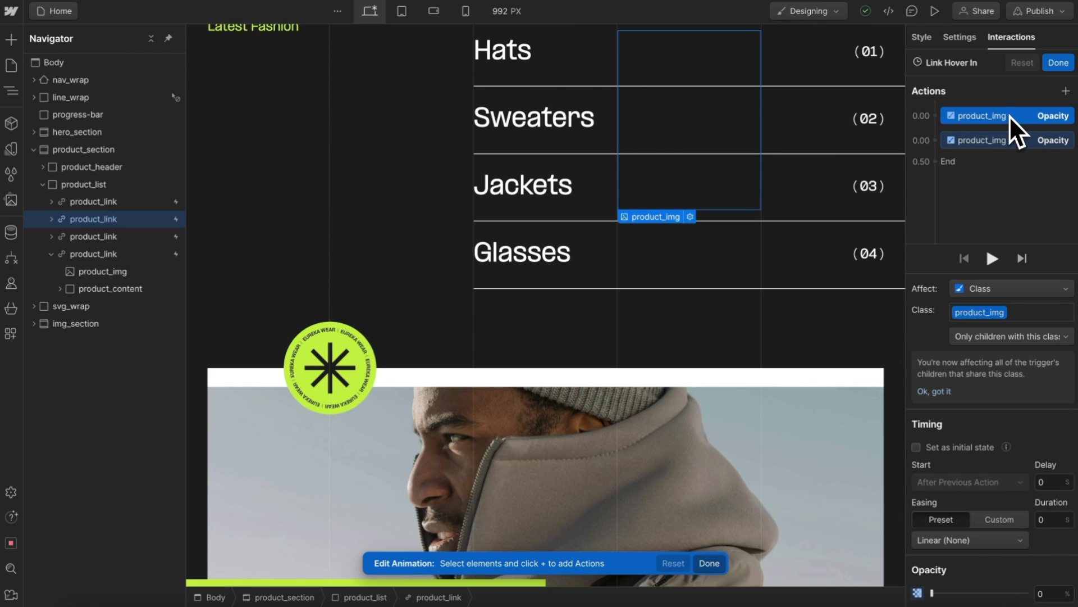
key("Delete")
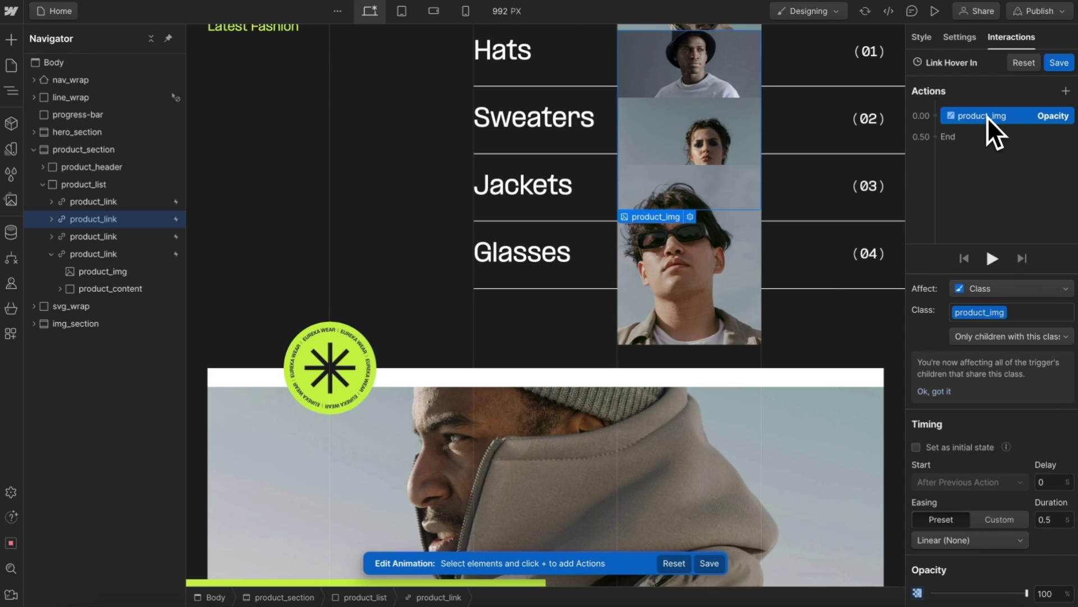
Step: Add an Opacity action at 30% for the product_link class, affecting only siblings with this class and starting with the previous action
left_click_drag(552, 99, 72, 230)
left_click(99, 237)
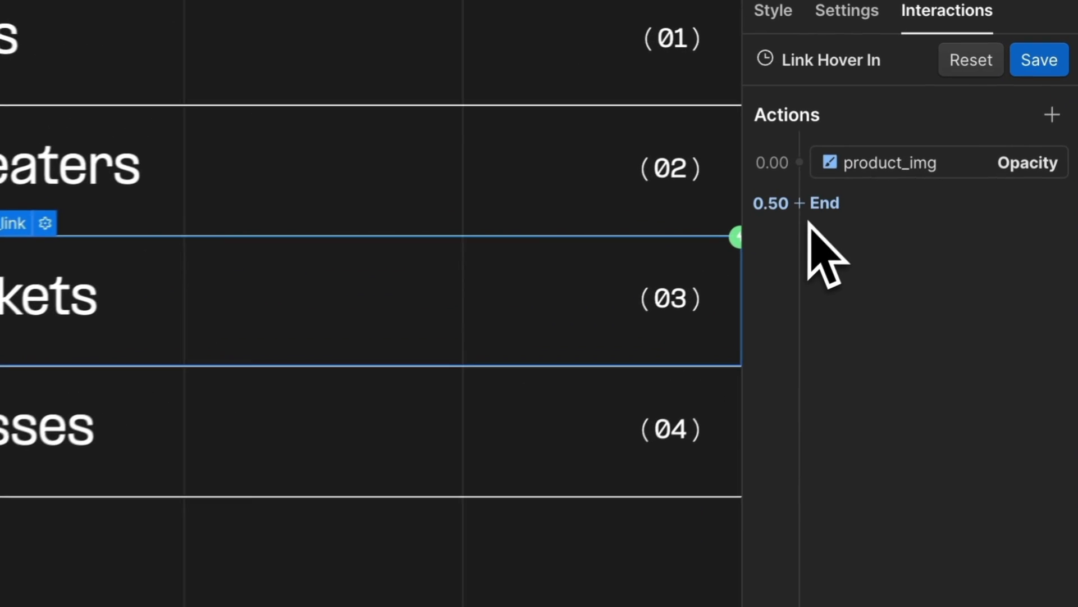
left_click_drag(942, 176, 784, 172)
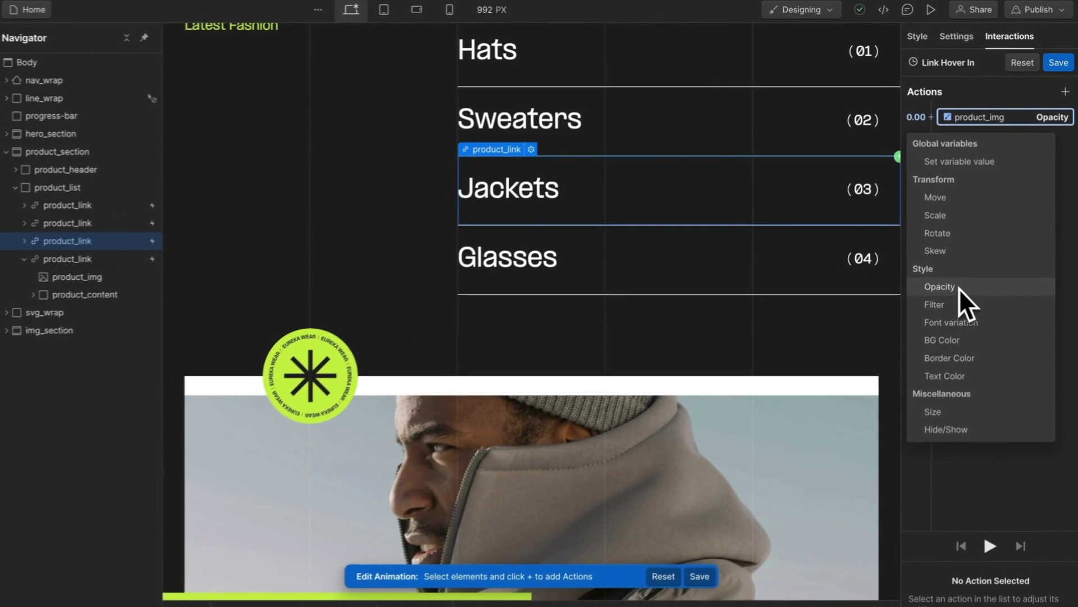
left_click(809, 496)
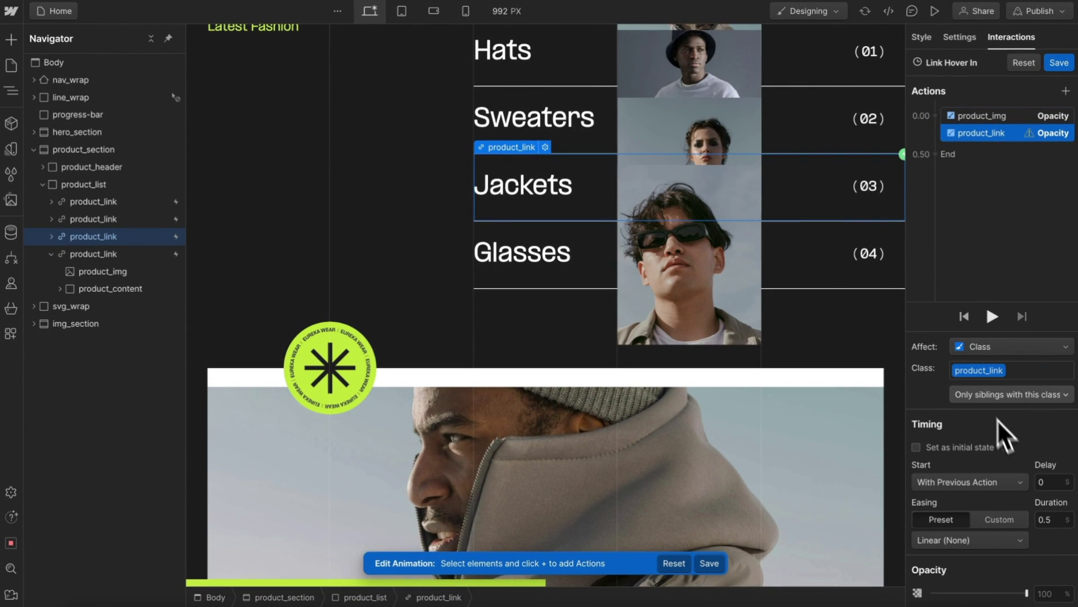
left_click(1046, 593)
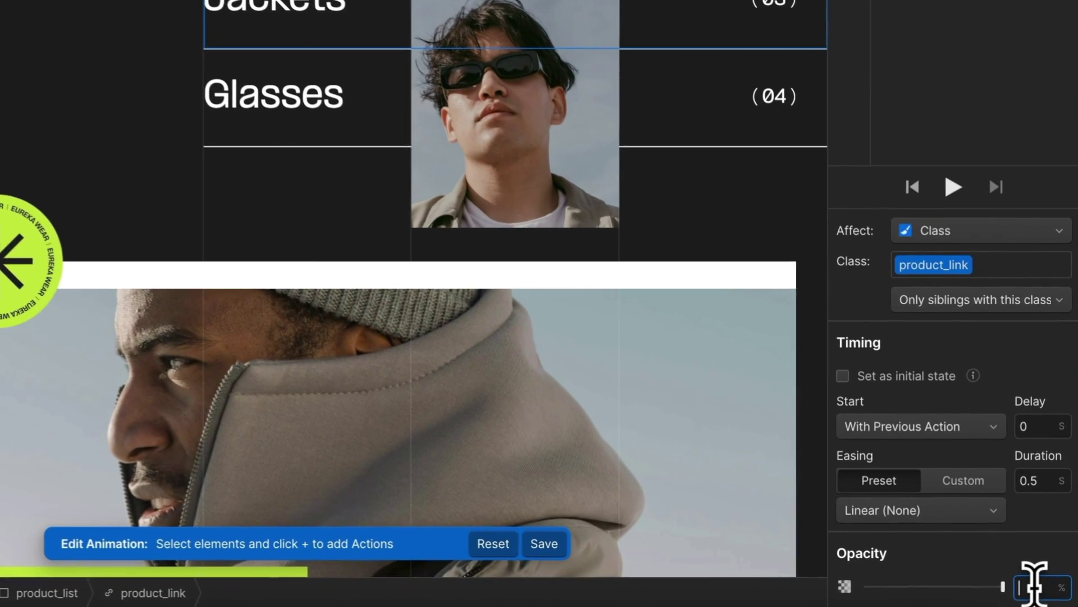
type("30")
key("Return")
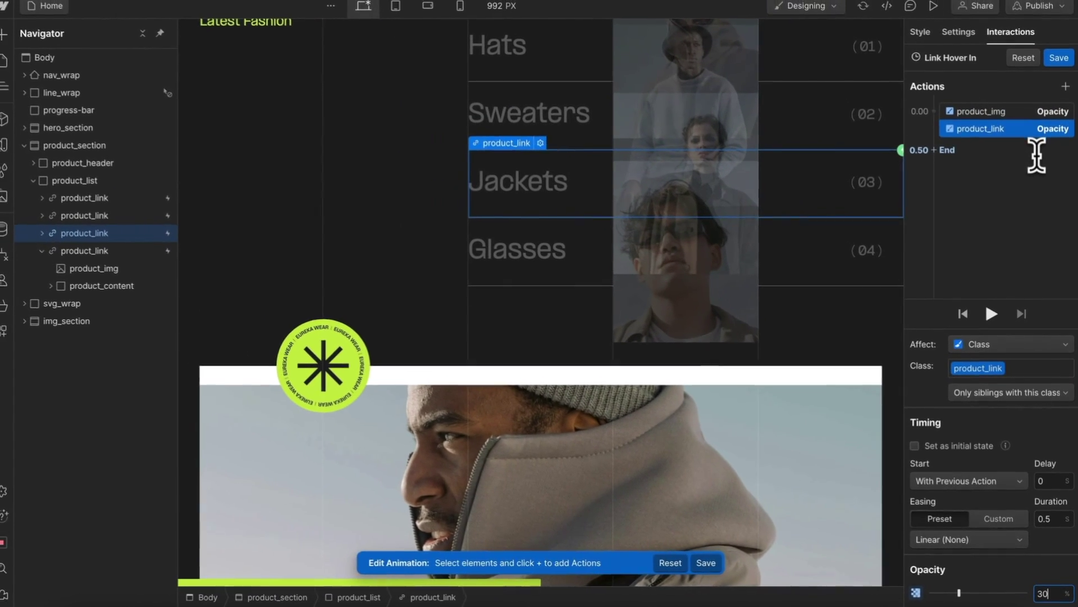
Step: Set both the product_img and product_link opacity actions to a 0.6 s duration with Out Sine easing
left_click(1009, 116, "shift")
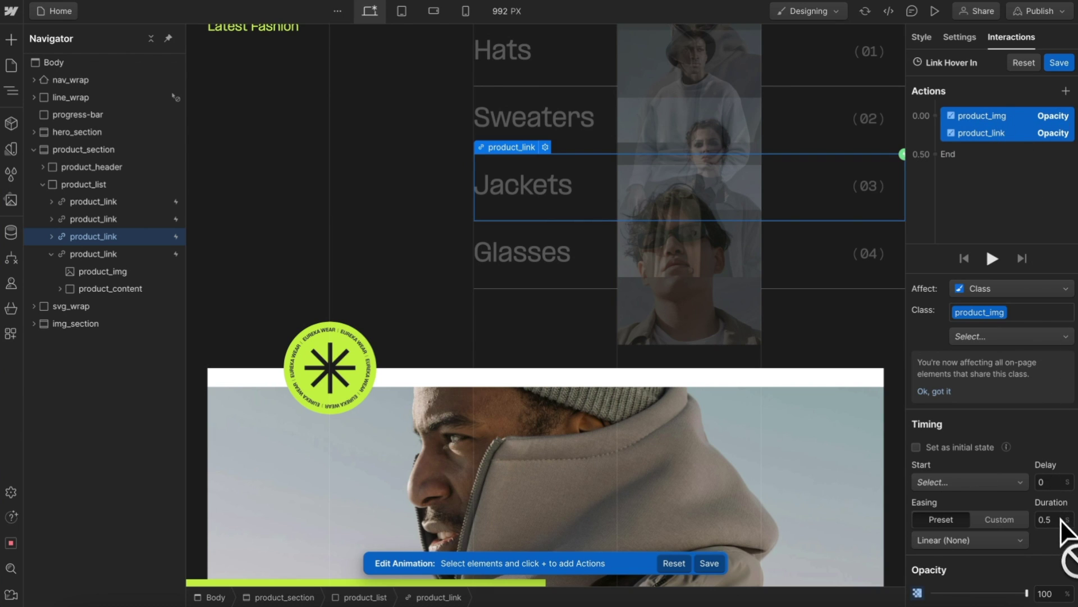
type("0.6")
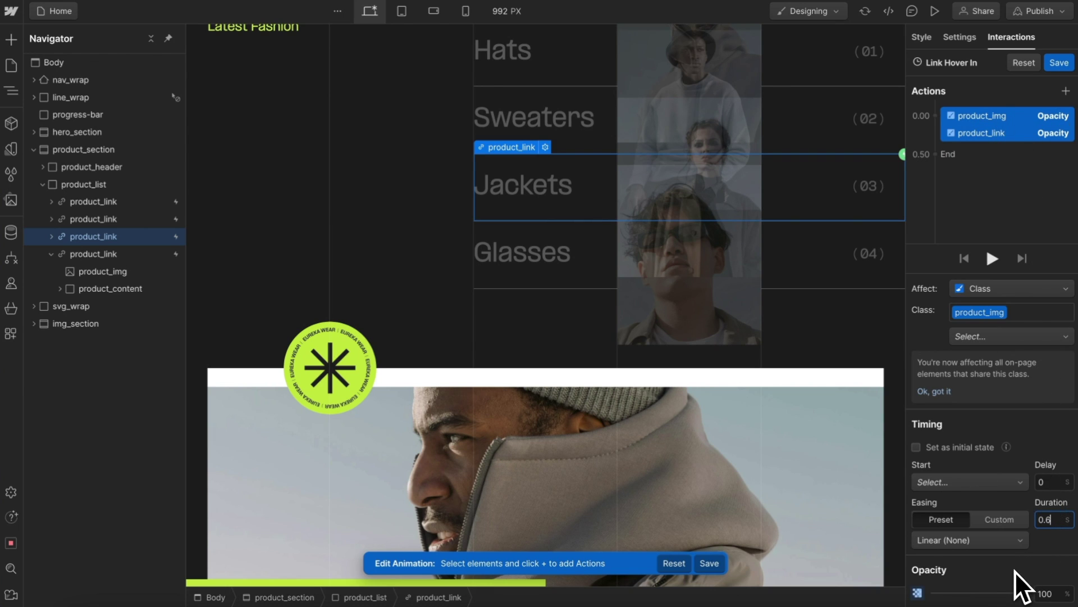
left_click(966, 544)
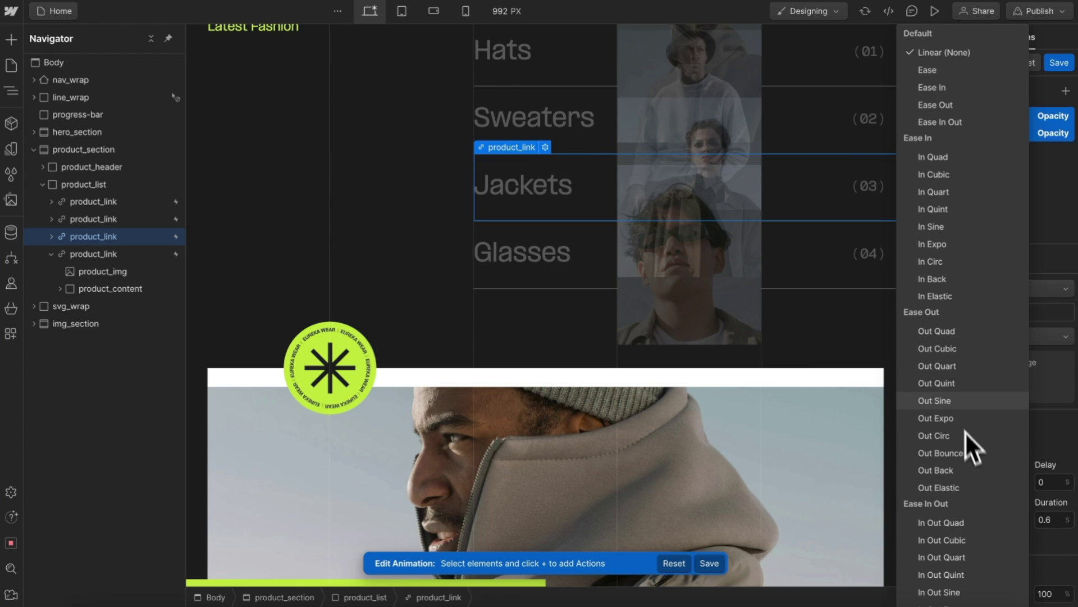
left_click(946, 401)
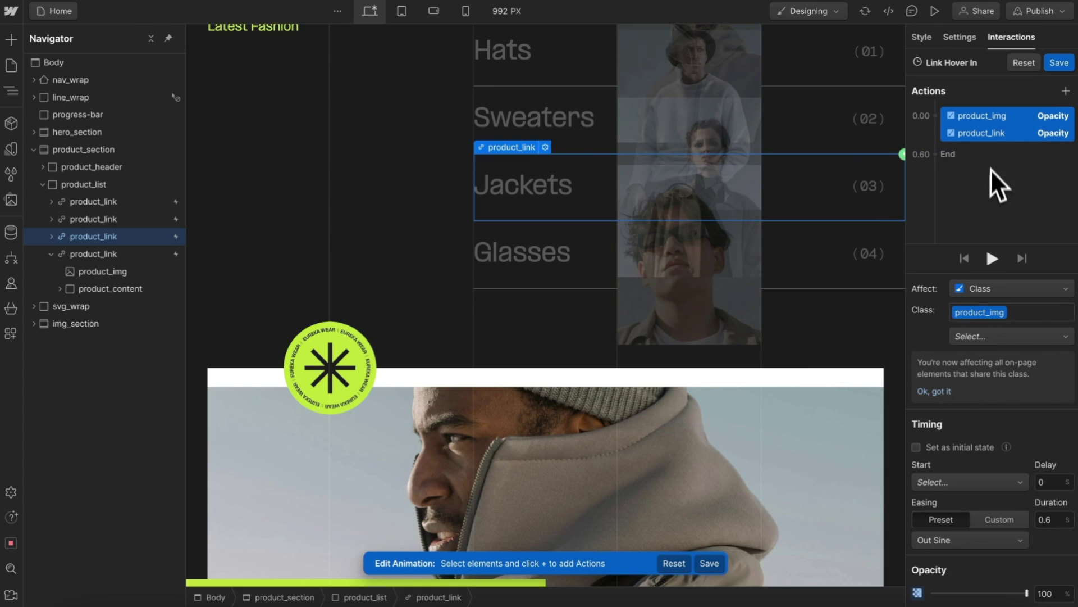
Step: Preview the page and check the hover-in effect on the product links
left_click(935, 10)
scroll(305, 223, "down", 1)
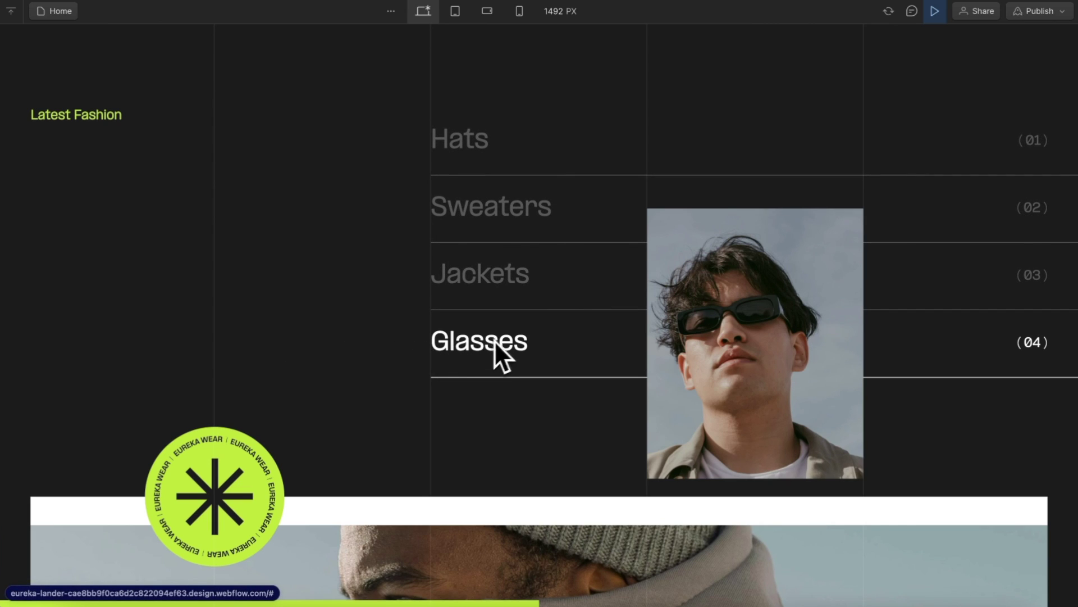
left_click(934, 11)
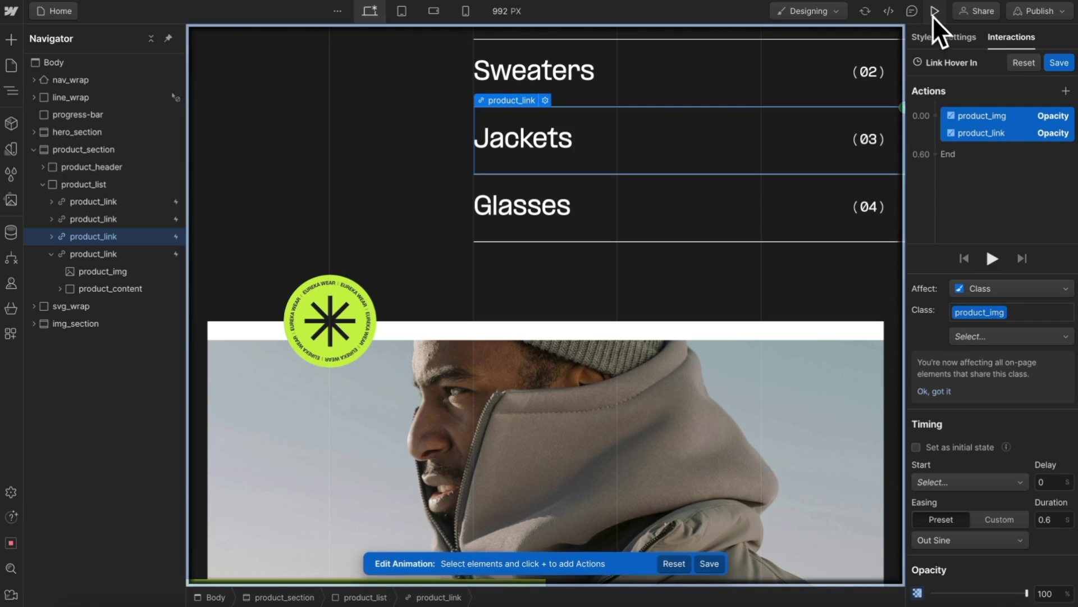
Step: Save Link Hover In and duplicate it in the hover-out animation list
left_click(1060, 63)
scroll(1016, 274, "down", 1)
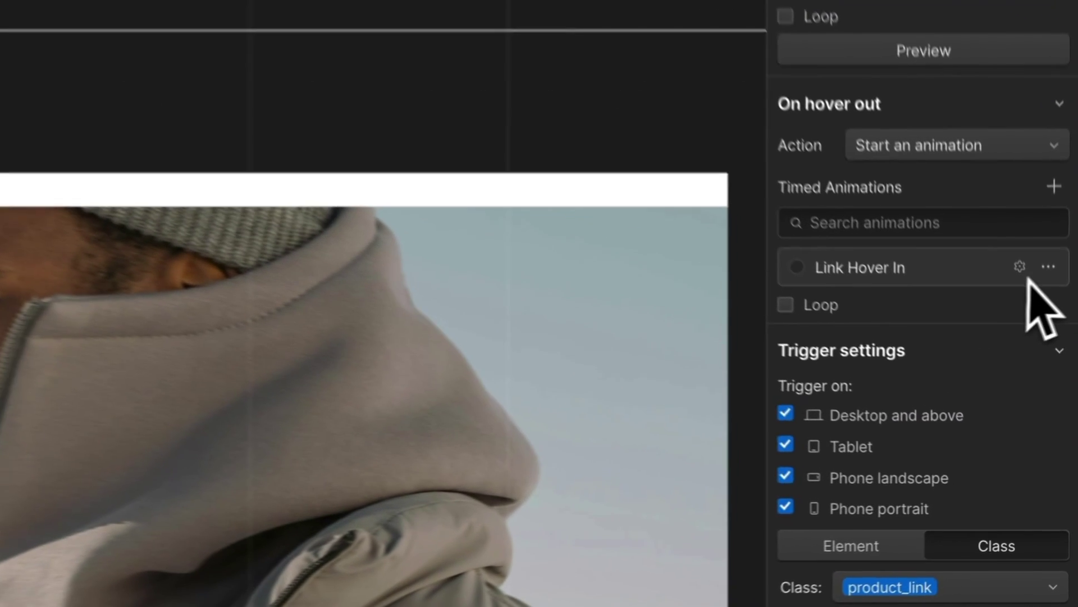
left_click(1062, 374)
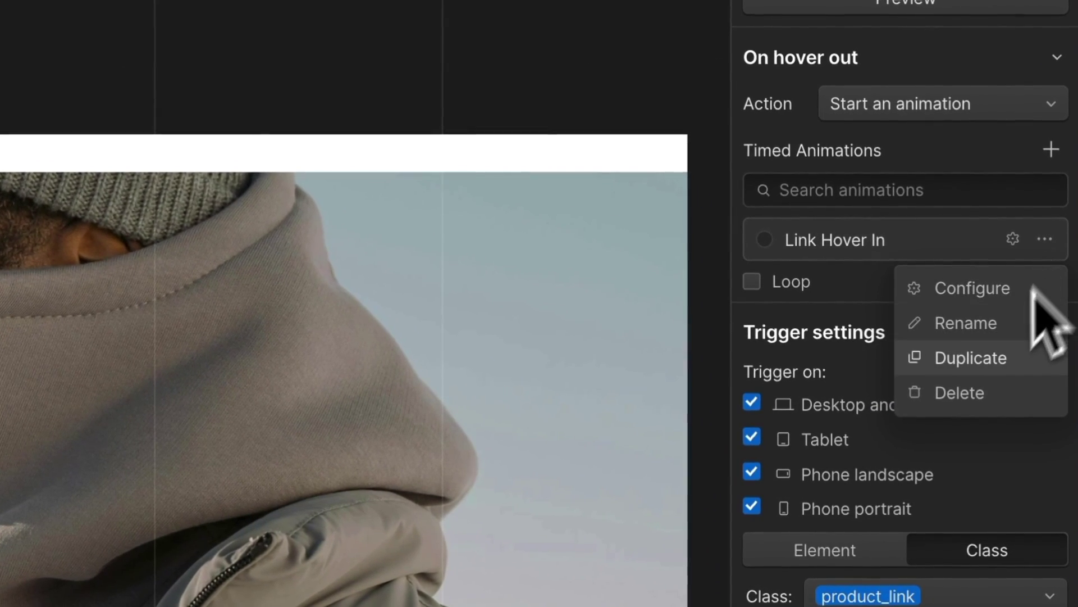
left_click(980, 365)
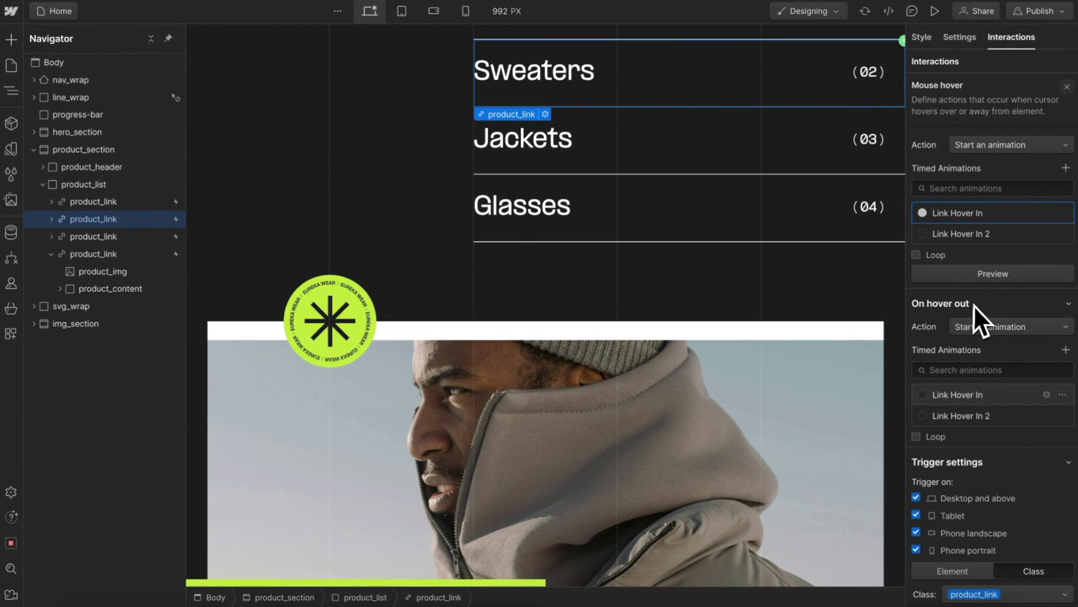
Step: Assign the duplicated animation to hover out and rename it Link Hover Out
left_click(969, 419)
left_click(970, 419)
left_click(962, 62)
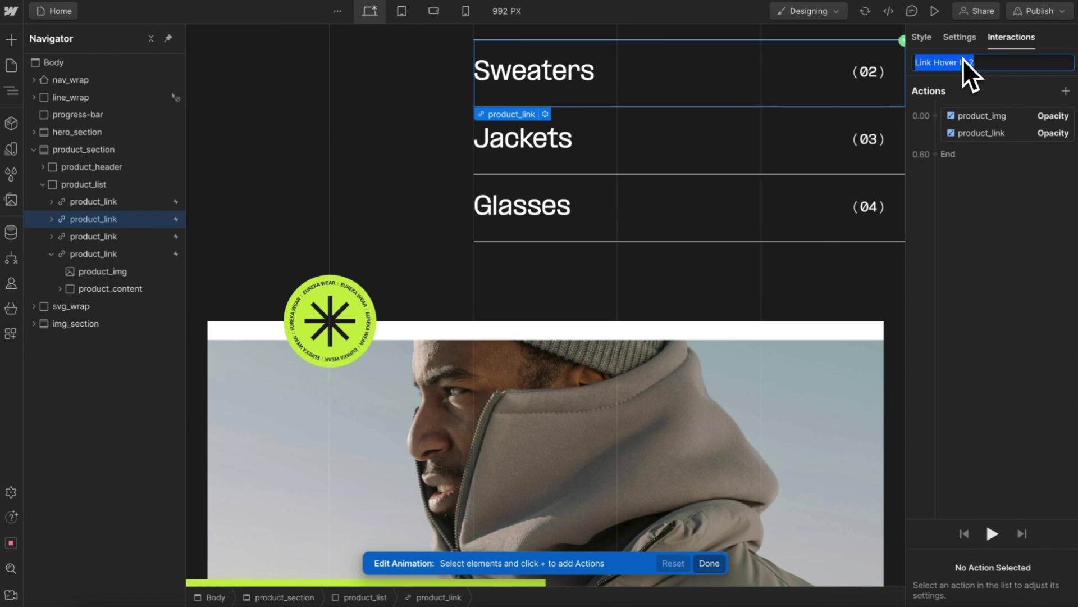
key("BackSpace")
key("BackSpace")
key("BackSpace")
key("BackSpace")
type("Out")
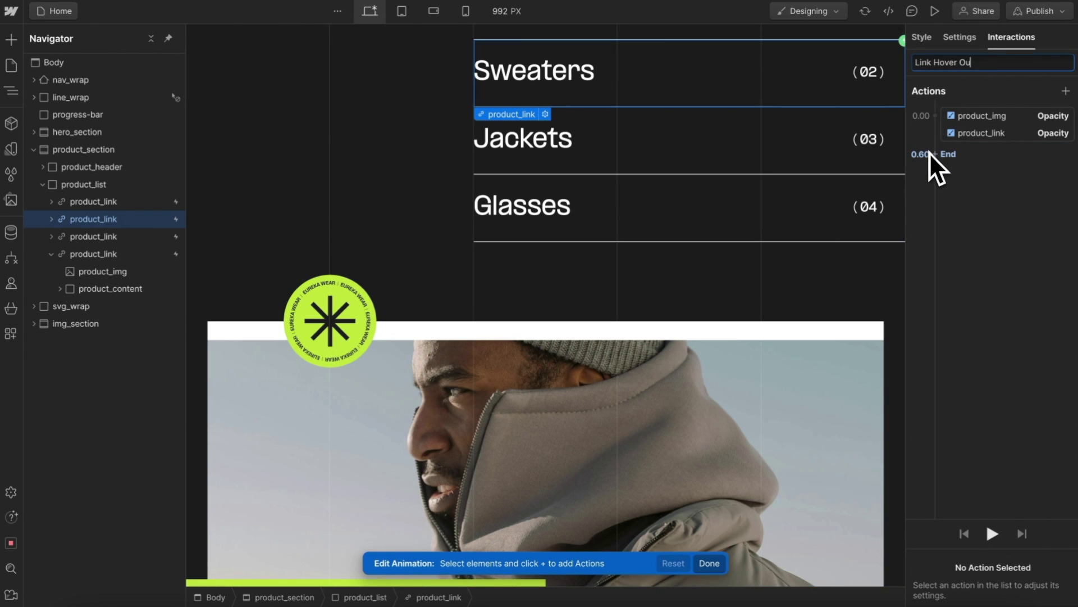
key("Return")
Step: In Link Hover Out, set the product_img opacity to 0% and the product_link opacity to 100%
left_click(1003, 115)
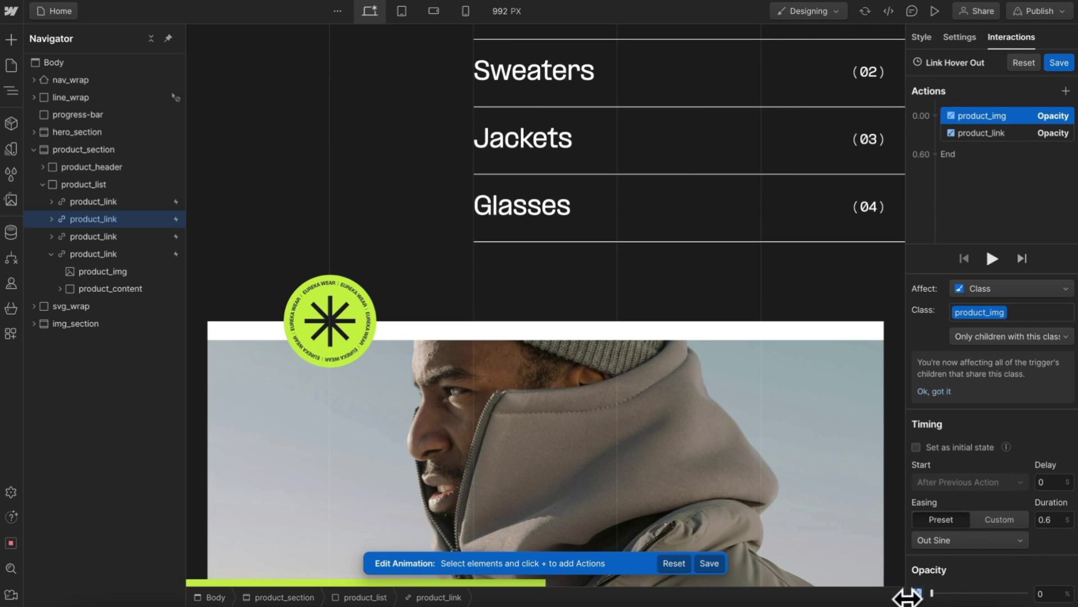
left_click(1026, 133)
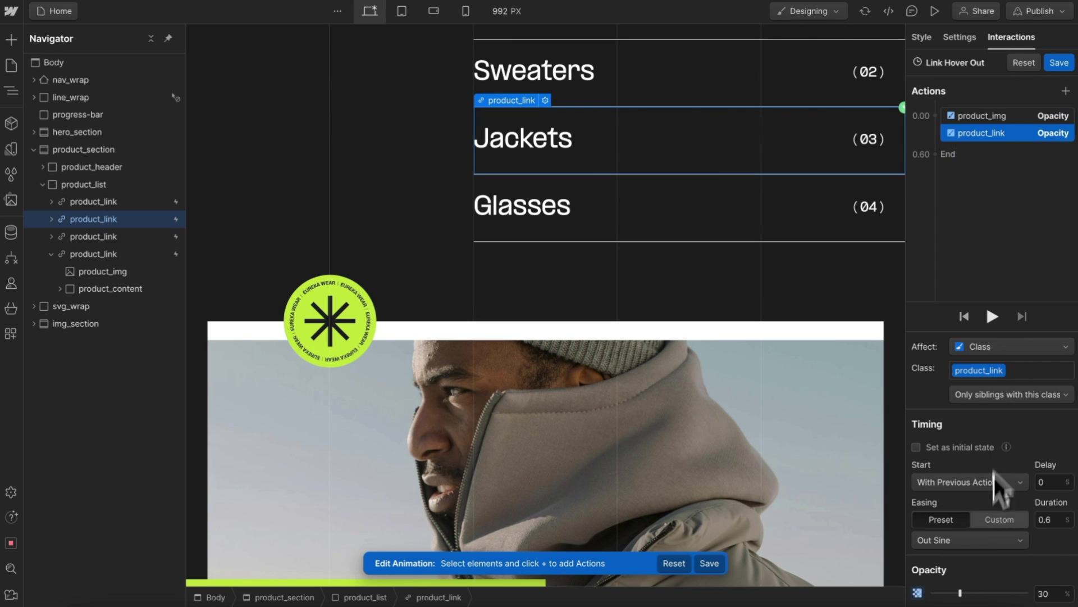
left_click_drag(982, 594, 1051, 594)
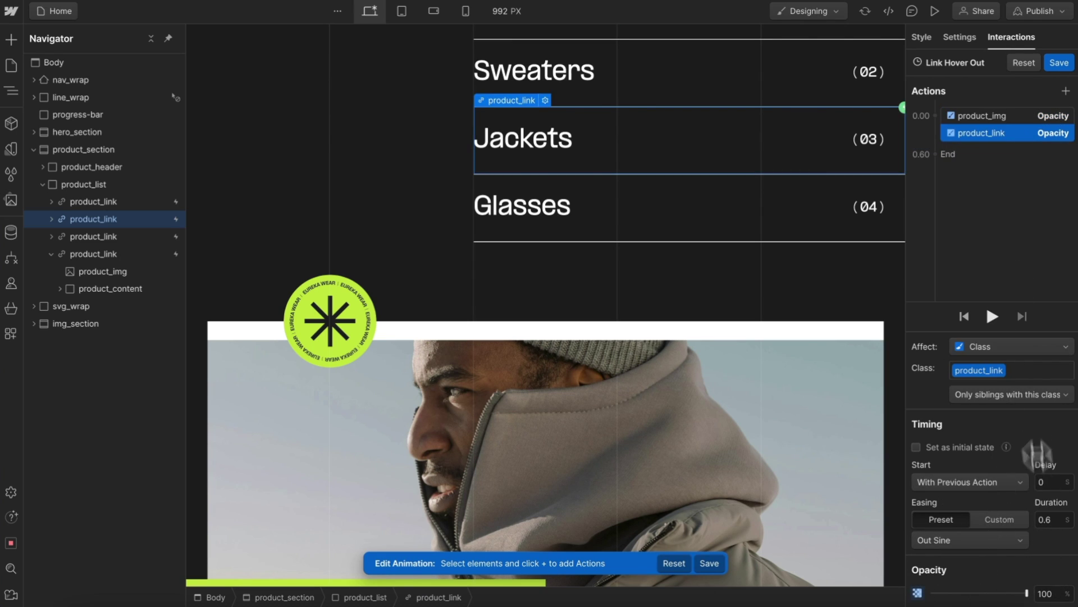
Step: Preview the page and check the hover-in and hover-out effects on the product links
left_click(934, 8)
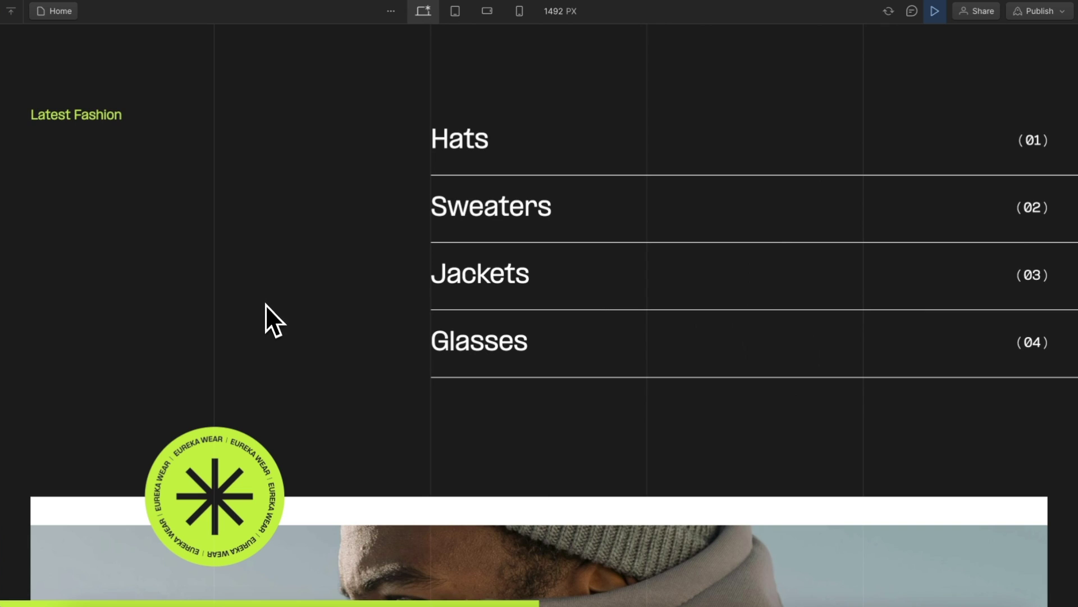
key("Escape")
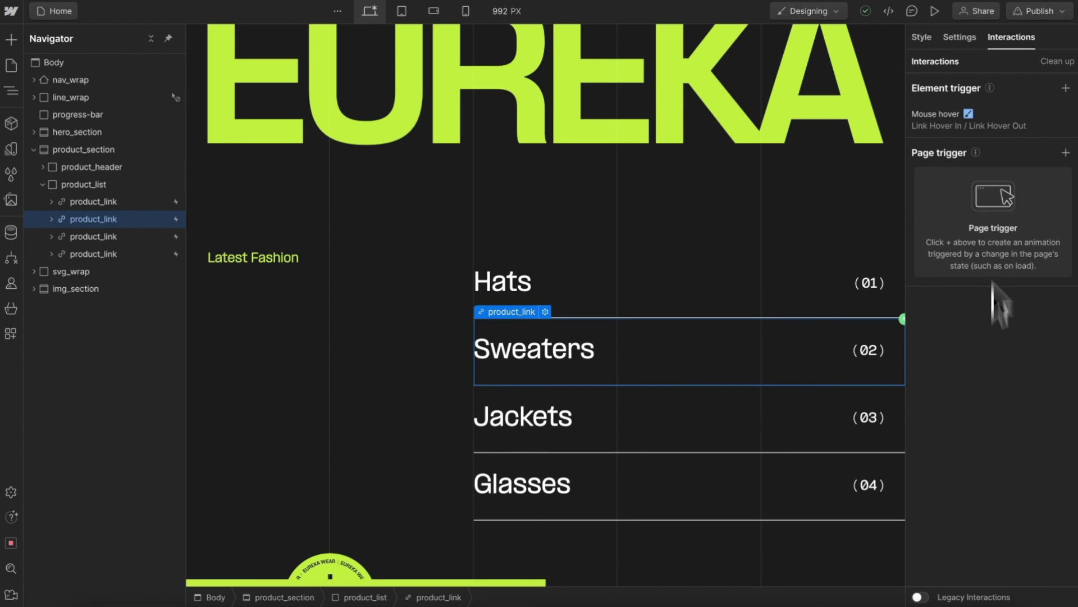
Step: Restrict the product_link mouse hover trigger to Desktop and above, disabling Tablet, Phone landscape and Phone portrait
left_click(995, 124)
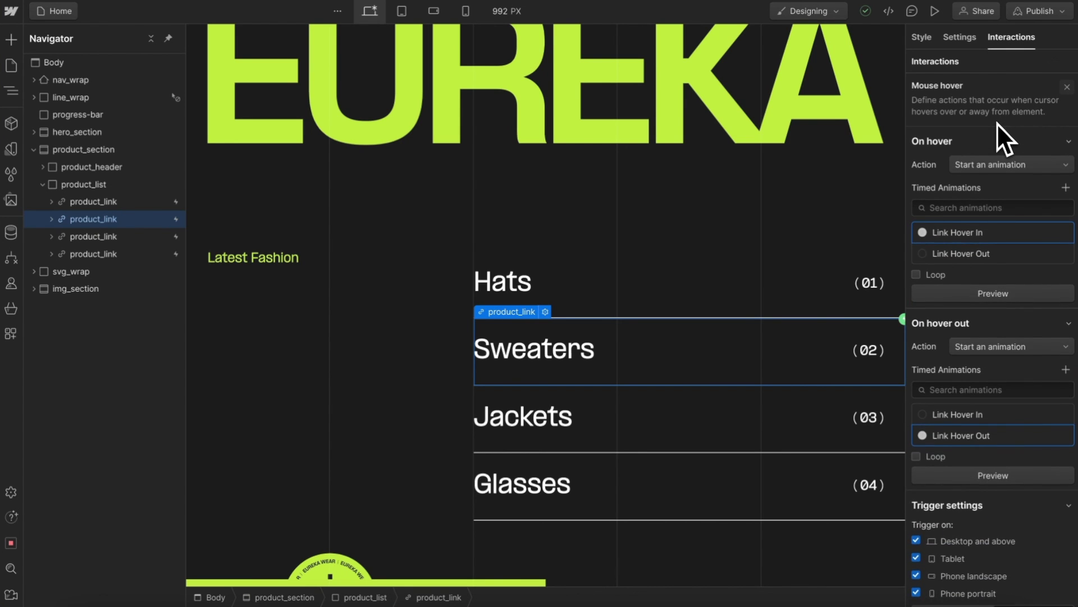
scroll(976, 405, "down", 3)
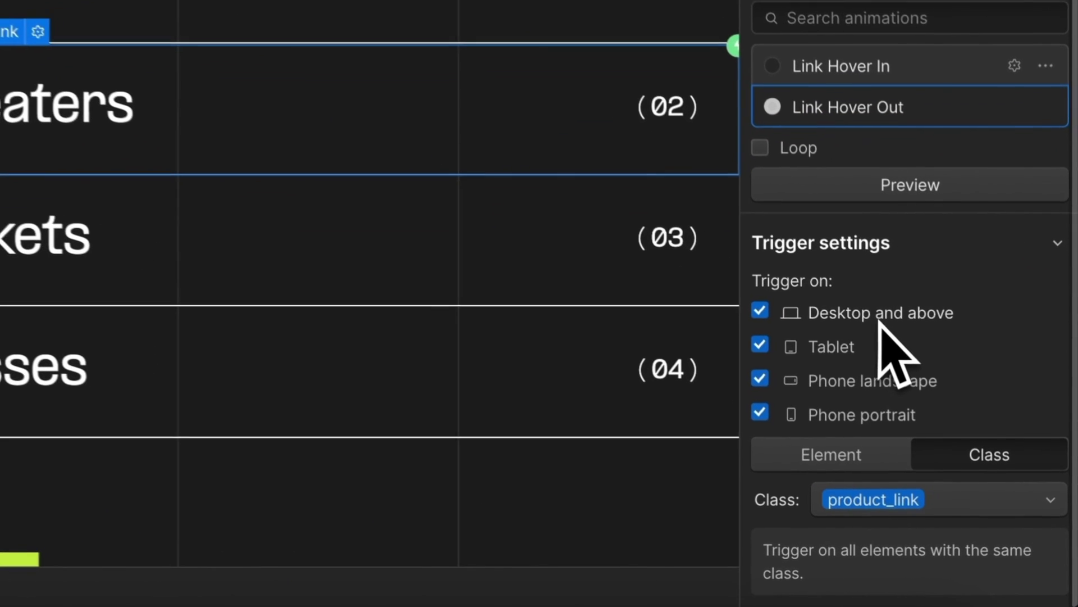
left_click(834, 405)
left_click(841, 377)
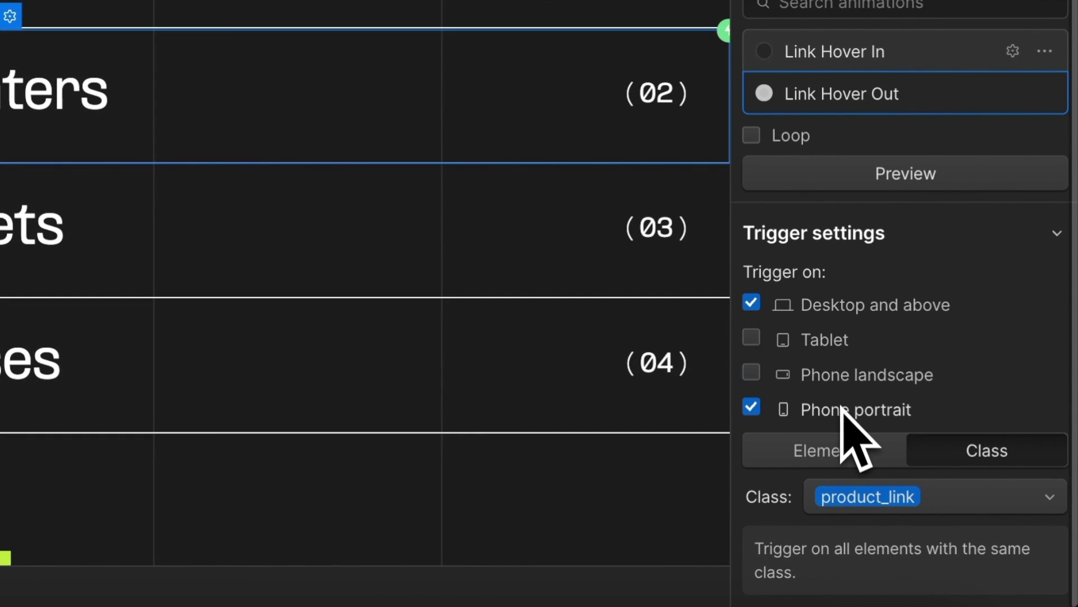
left_click(842, 414)
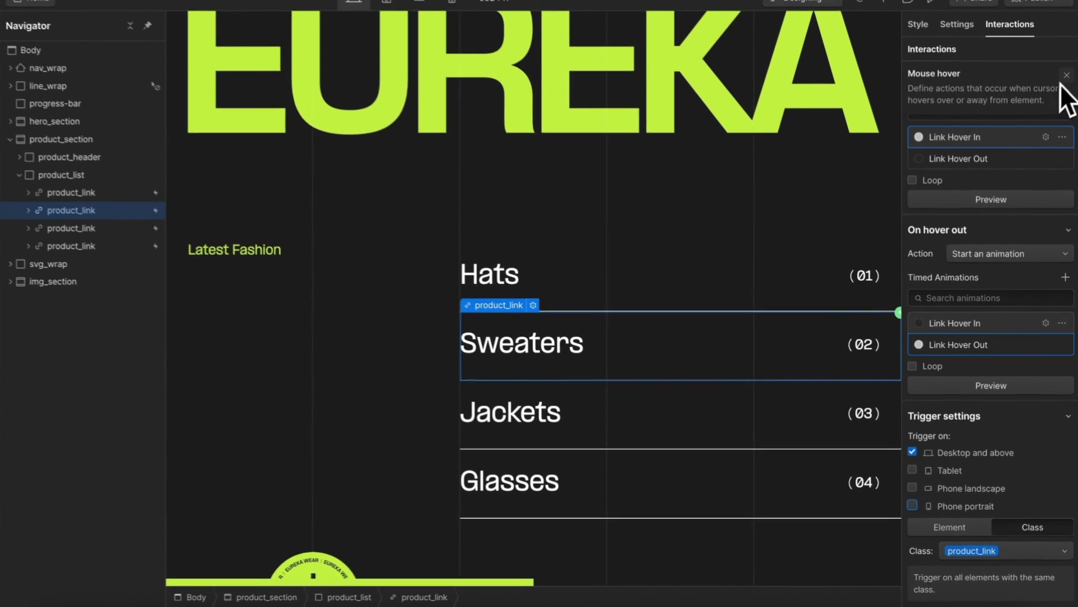
left_click(1066, 75)
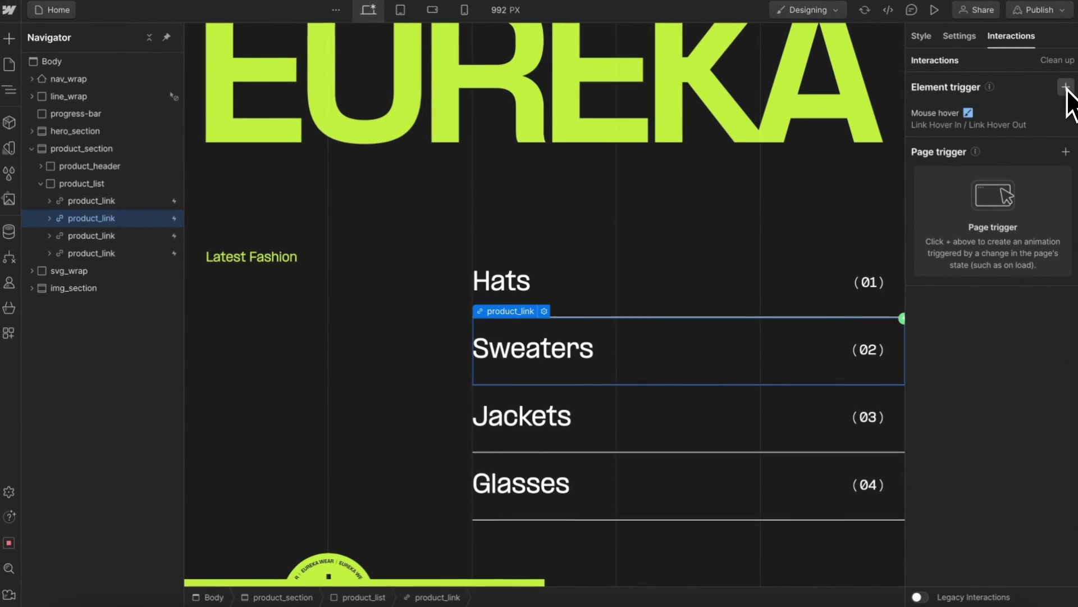
Step: On the tablet breakpoint, change the position of the product_img class to Relative
left_click(386, 1)
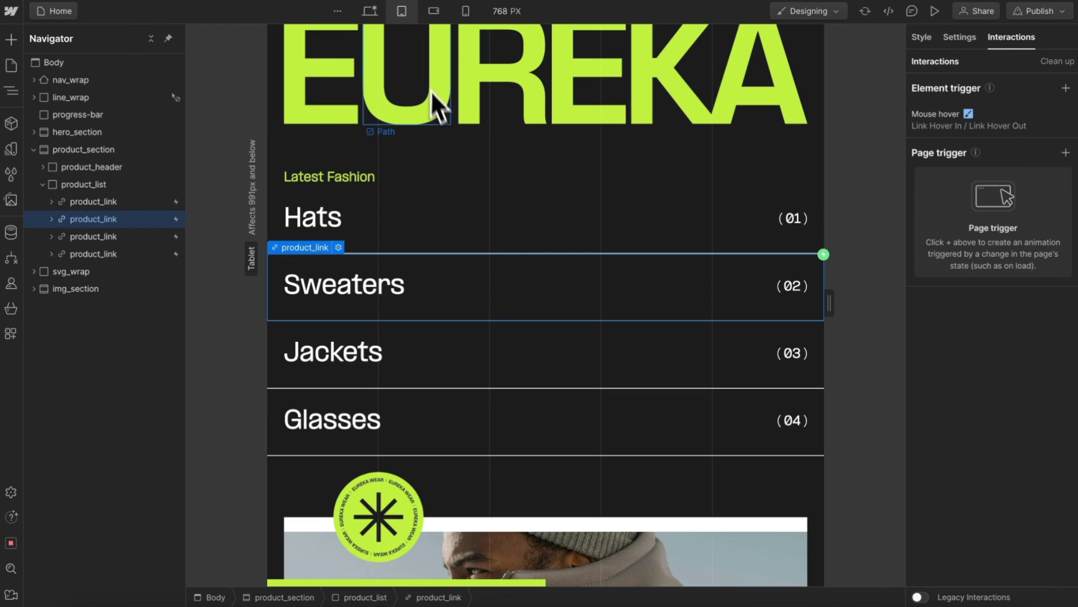
left_click(51, 219)
left_click(84, 236)
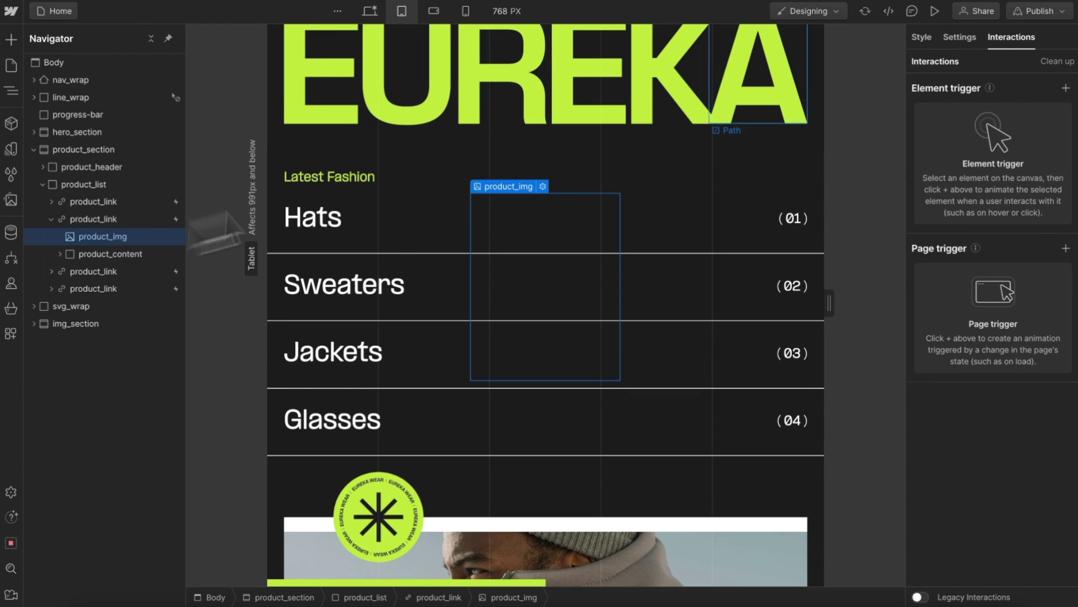
left_click(921, 37)
scroll(1014, 433, "down", 3)
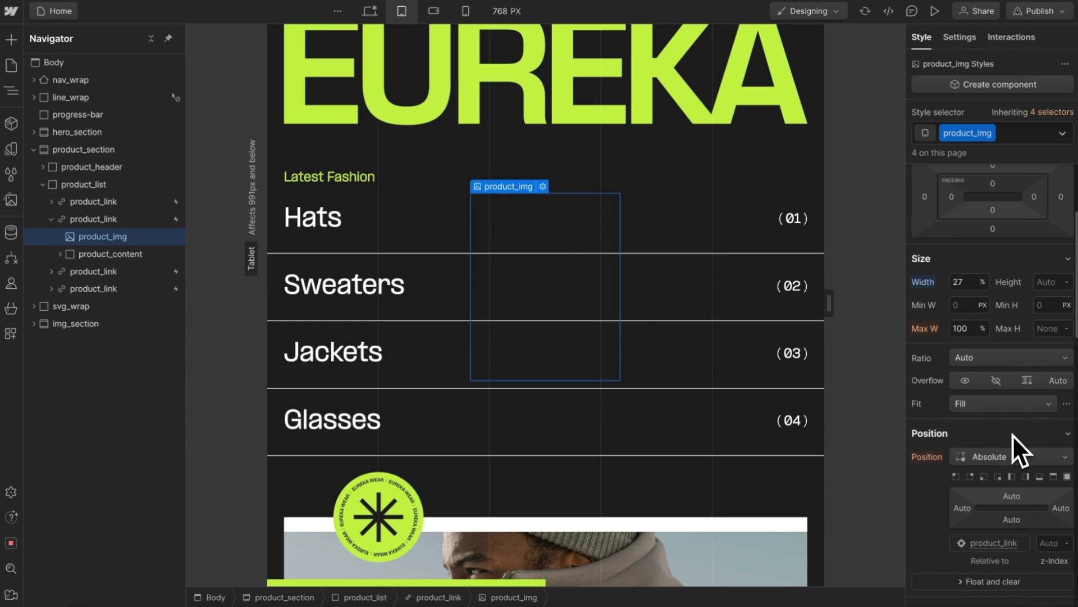
left_click(991, 452)
left_click(996, 442)
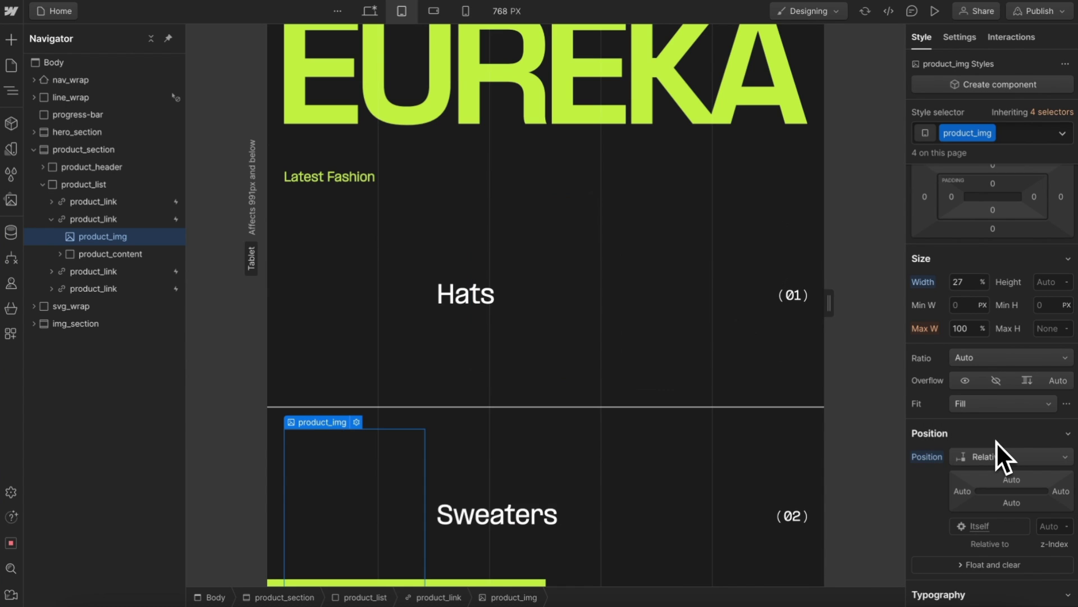
Step: Set the opacity of the product_img class to 100% on the tablet breakpoint and check the product list
scroll(997, 442, "down", 10)
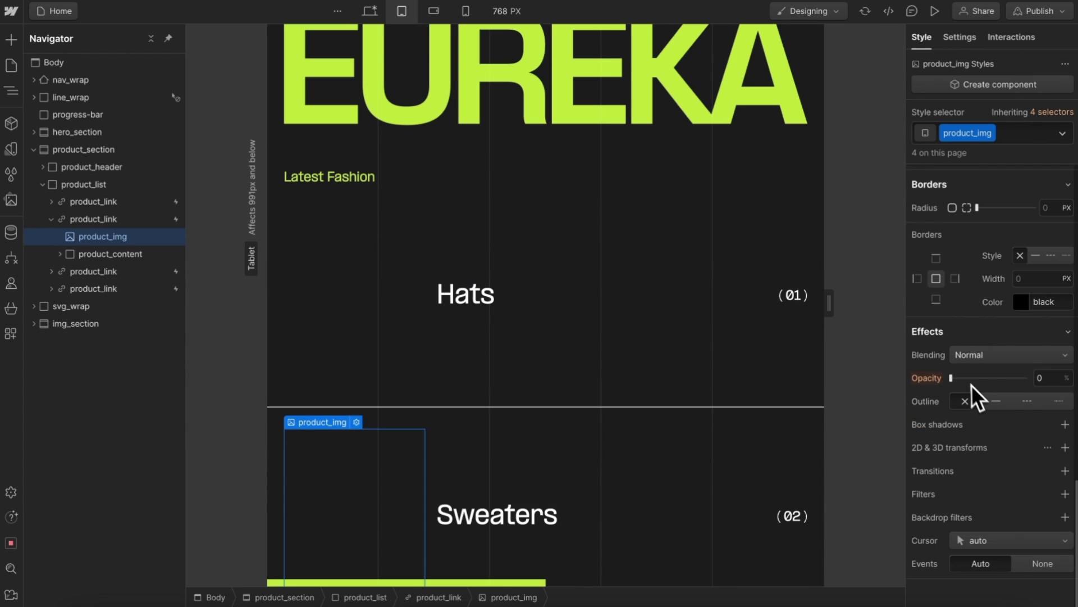
left_click_drag(951, 378, 1026, 378)
scroll(662, 319, "down", 4)
scroll(661, 319, "down", 3)
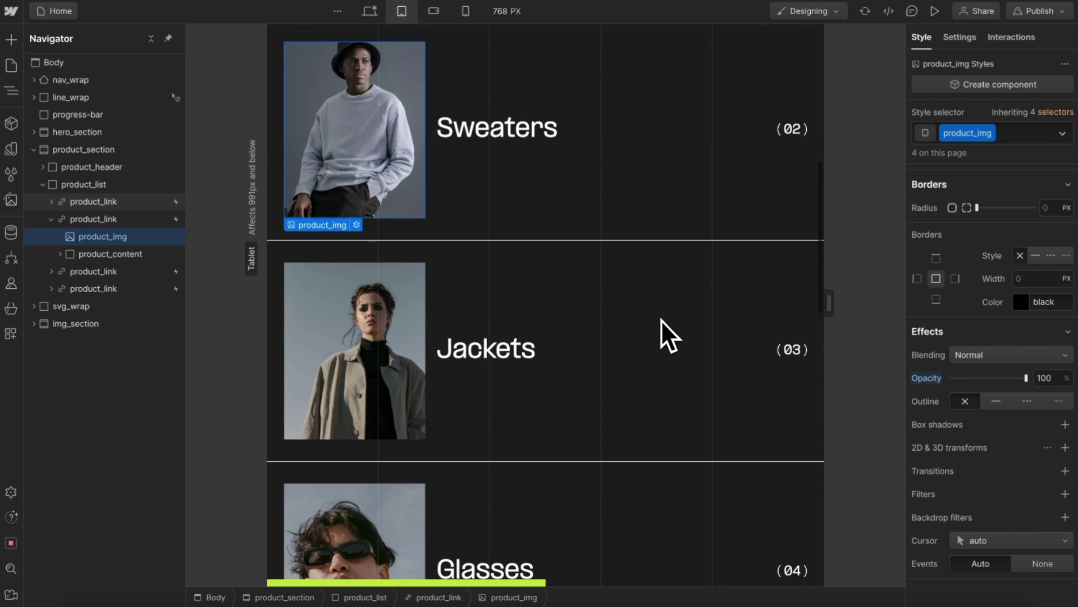
Step: Switch to the desktop breakpoint and set the opacity of the Glasses link's product_img class to 100%
key("shift+1")
left_click(698, 301)
left_click_drag(950, 378, 1067, 378)
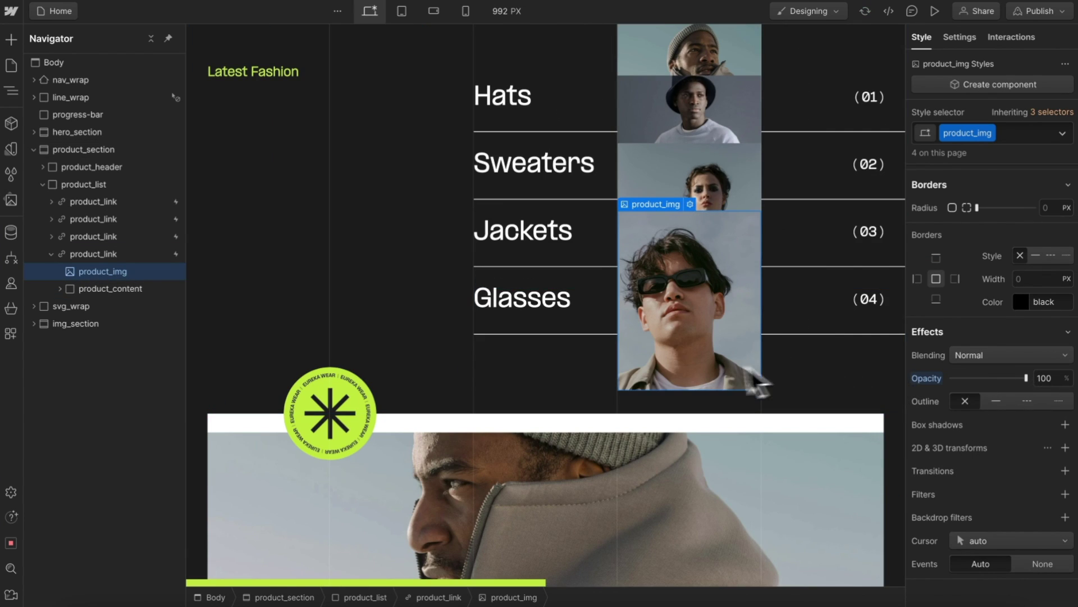
Step: Set the pointer events of the Glasses link's product_img class to None
left_click(593, 331)
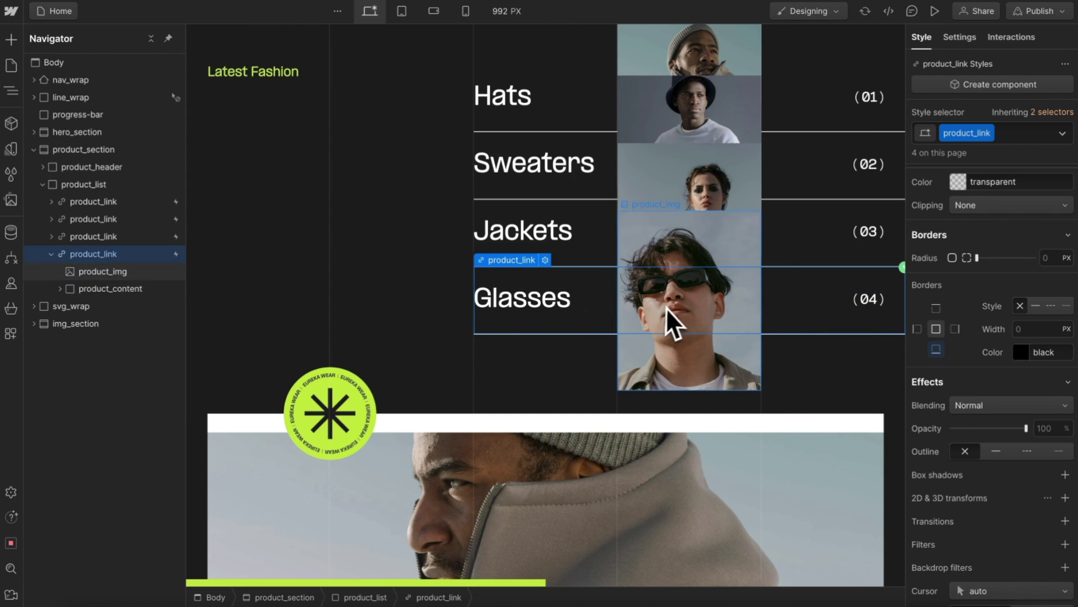
left_click(669, 308)
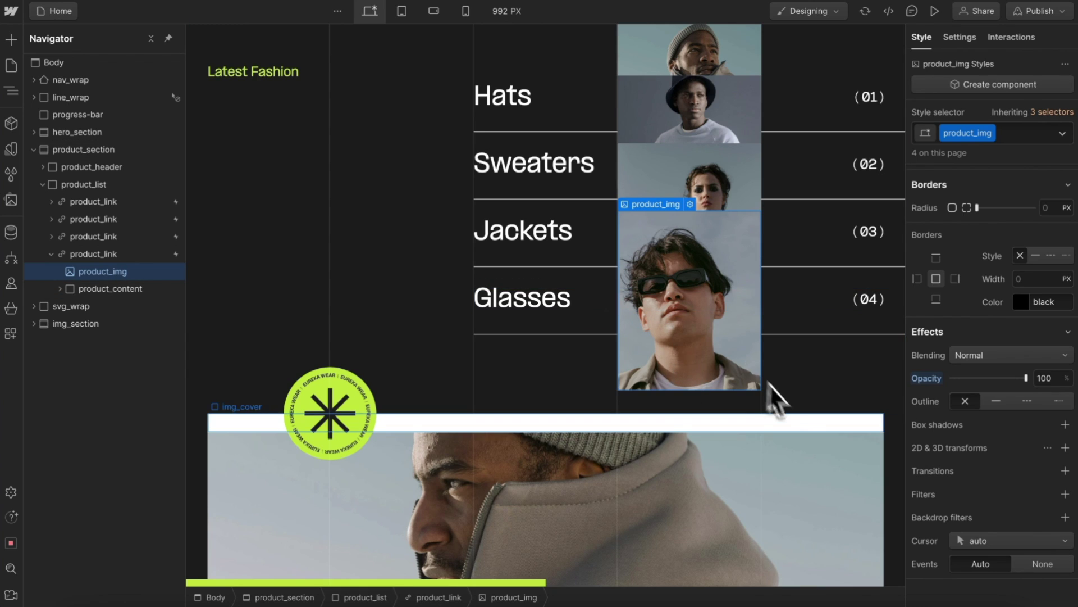
left_click(1040, 569)
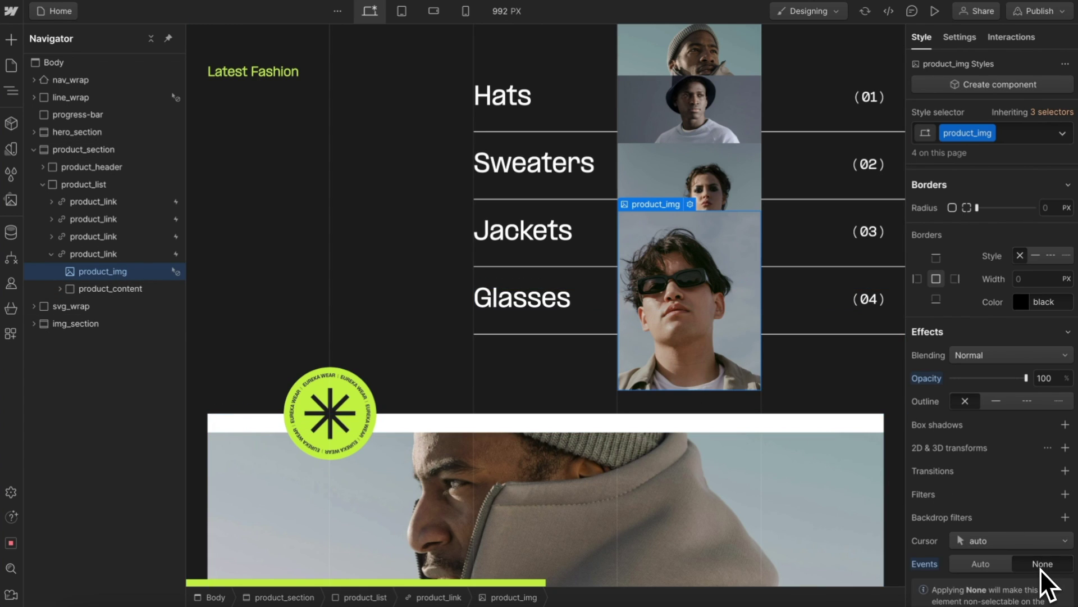
Step: Add a Mouse move over element trigger to the Glasses product_link and create a new mouse animation for it
left_click(657, 316)
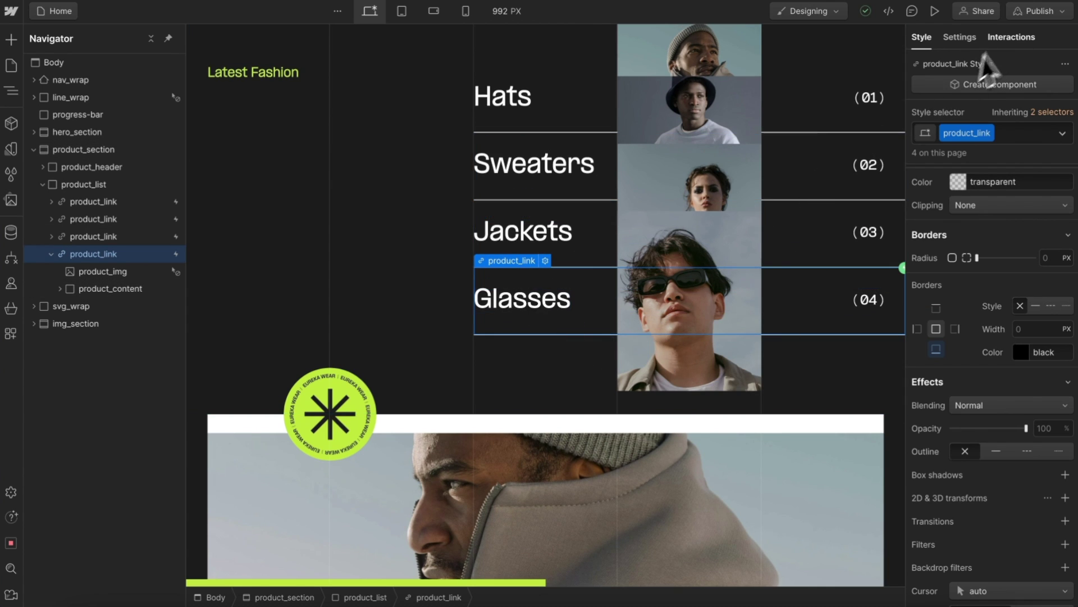
left_click(1012, 37)
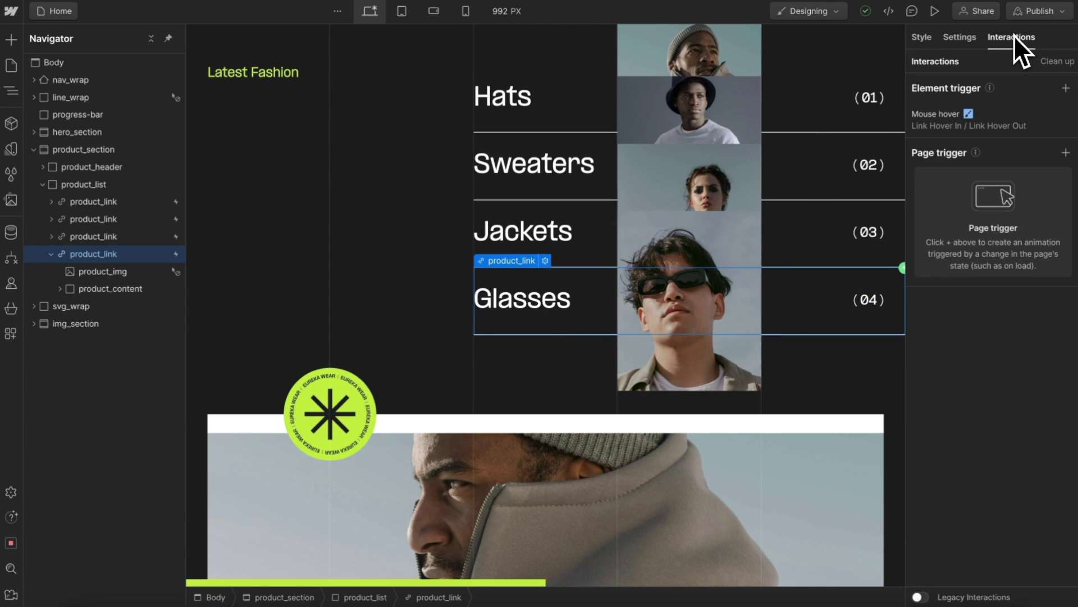
left_click(1056, 92)
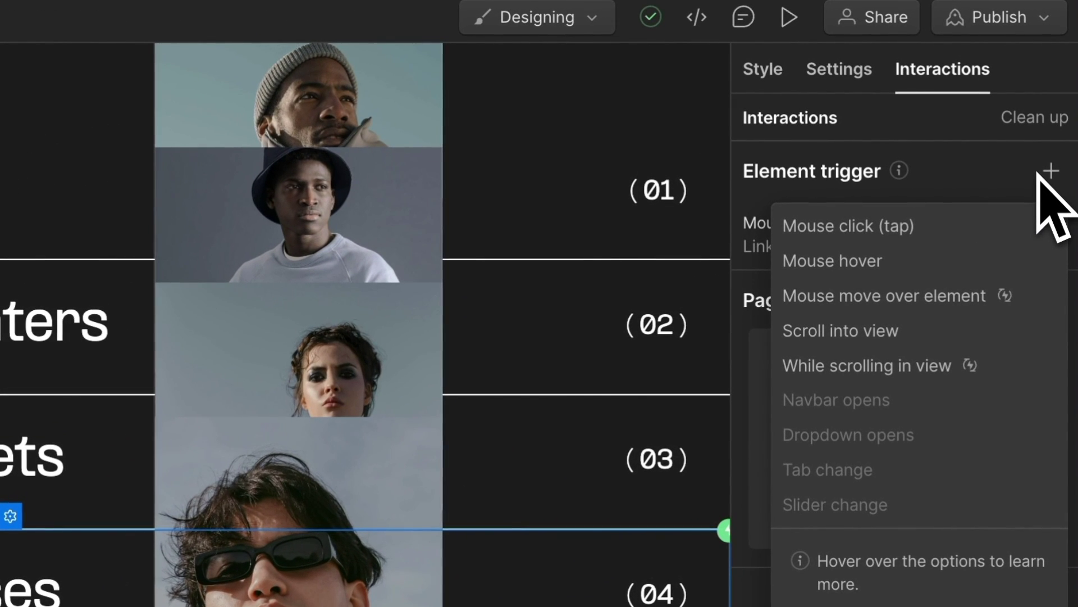
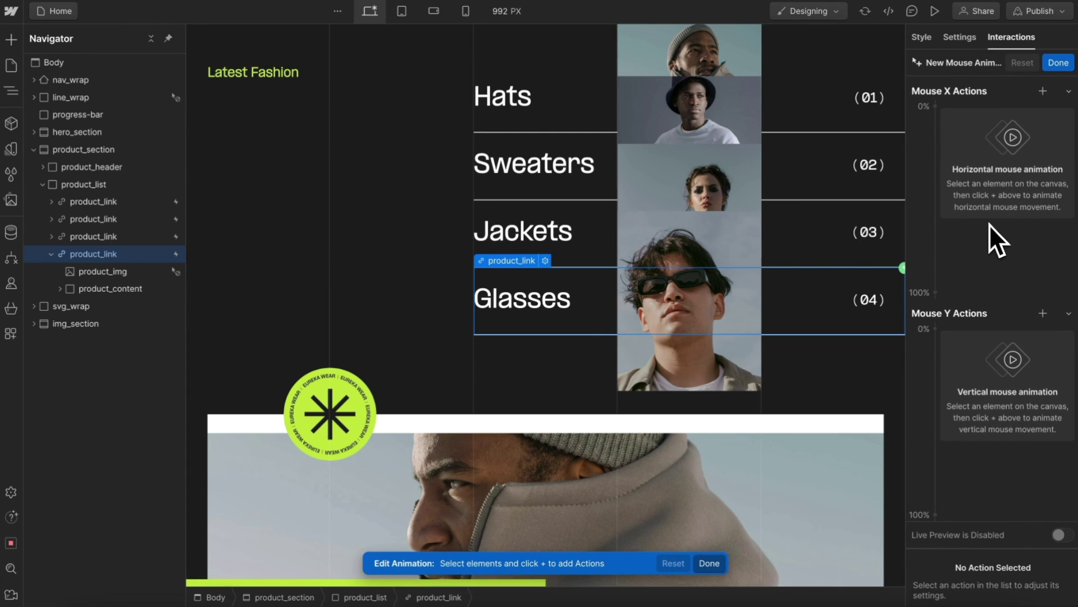
Step: Add a Move action for product_img to the Mouse X actions, affecting only children with this class
left_click(99, 271)
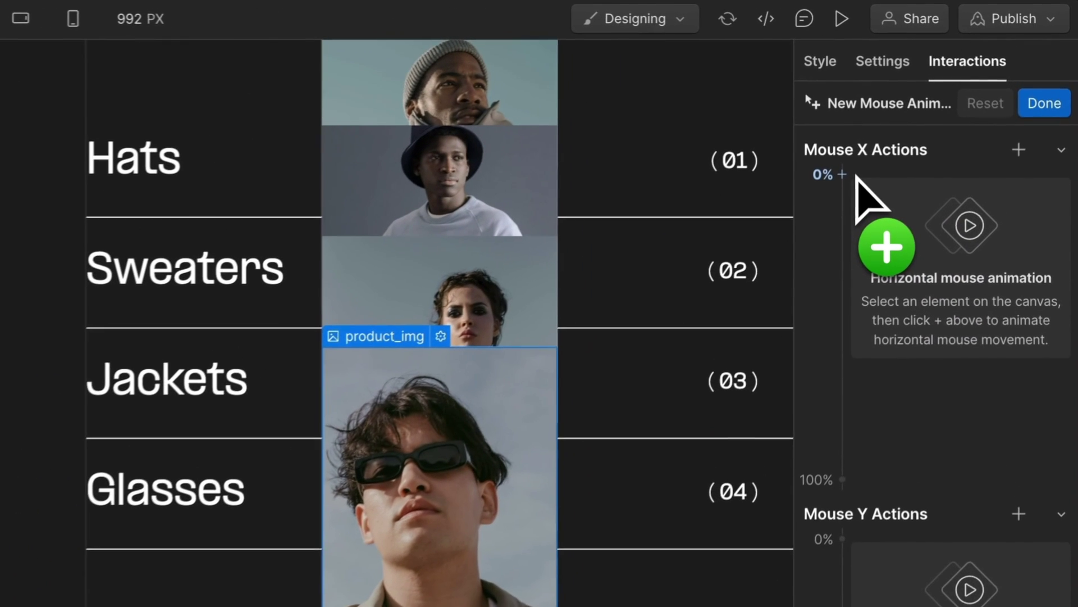
left_click(935, 106)
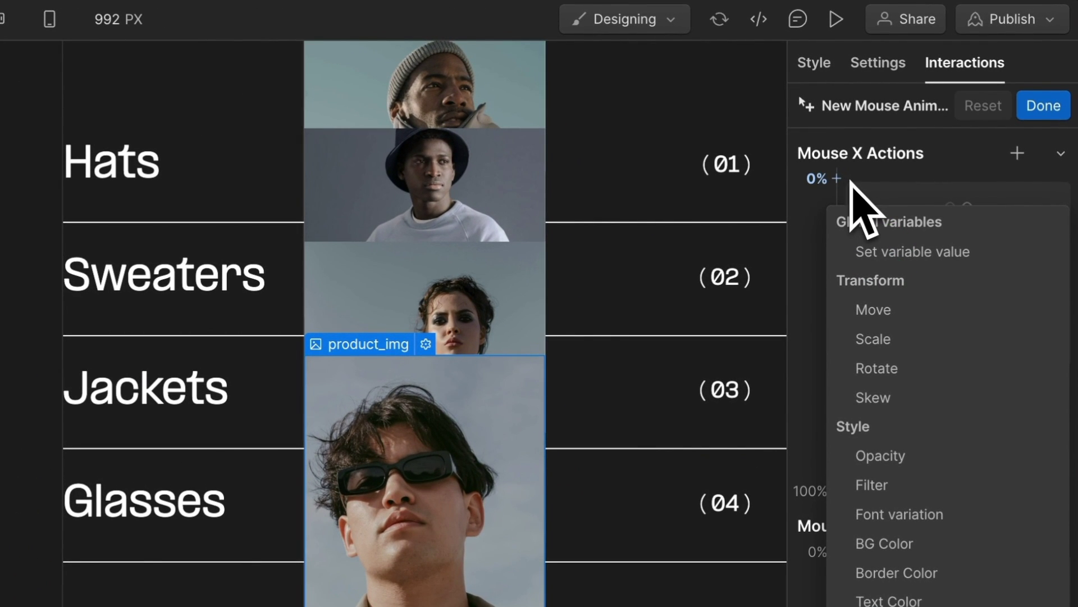
left_click(933, 310)
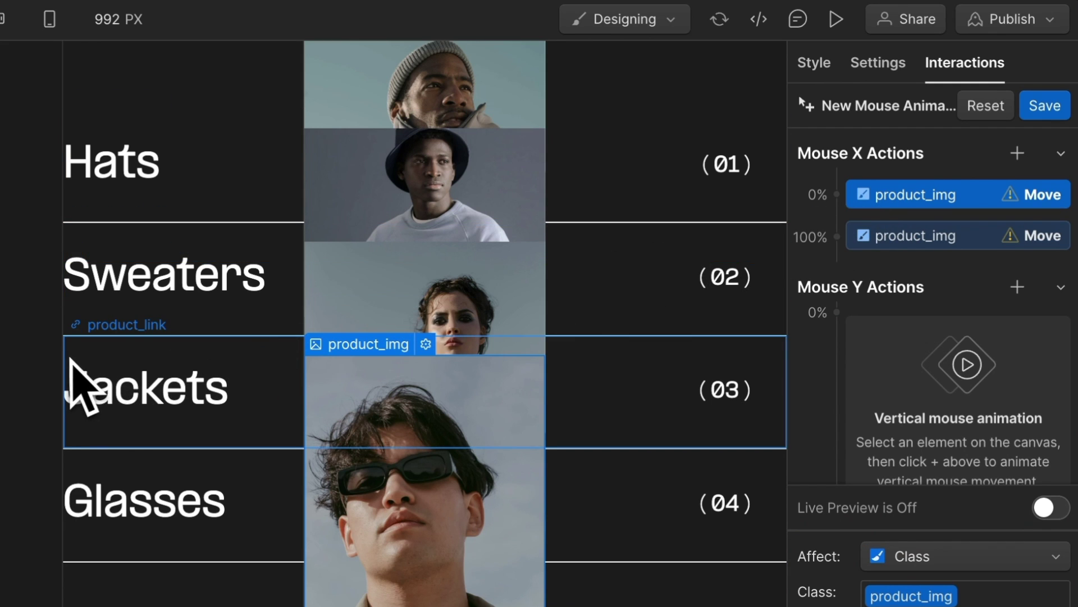
left_click(879, 238)
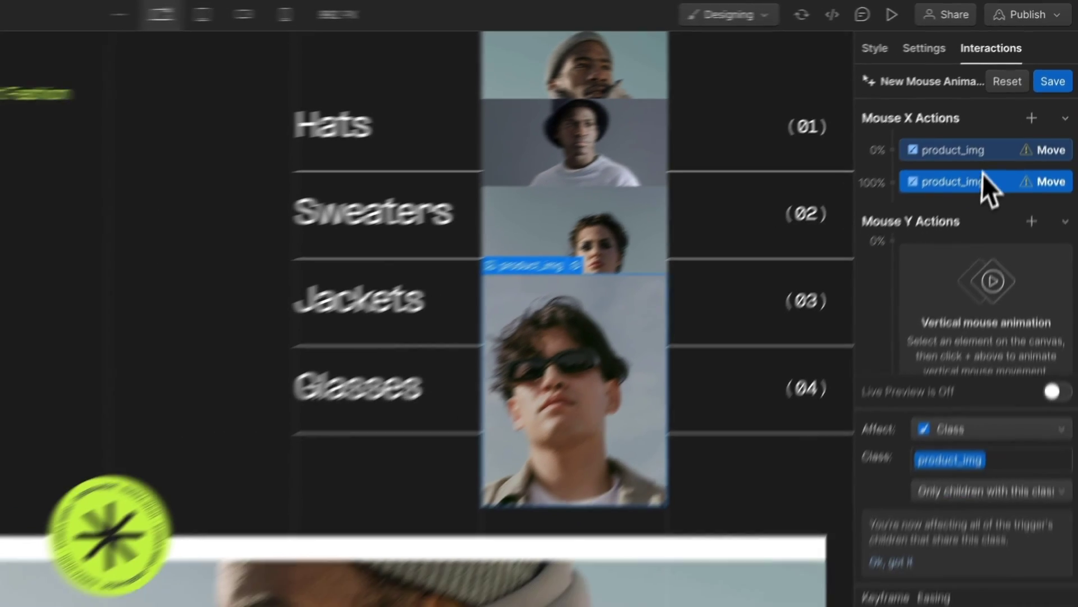
Step: Set the Mouse X Move to -100% on X at the 0% keyframe and 100% at the 100% keyframe, and enable Live Preview
left_click(919, 194)
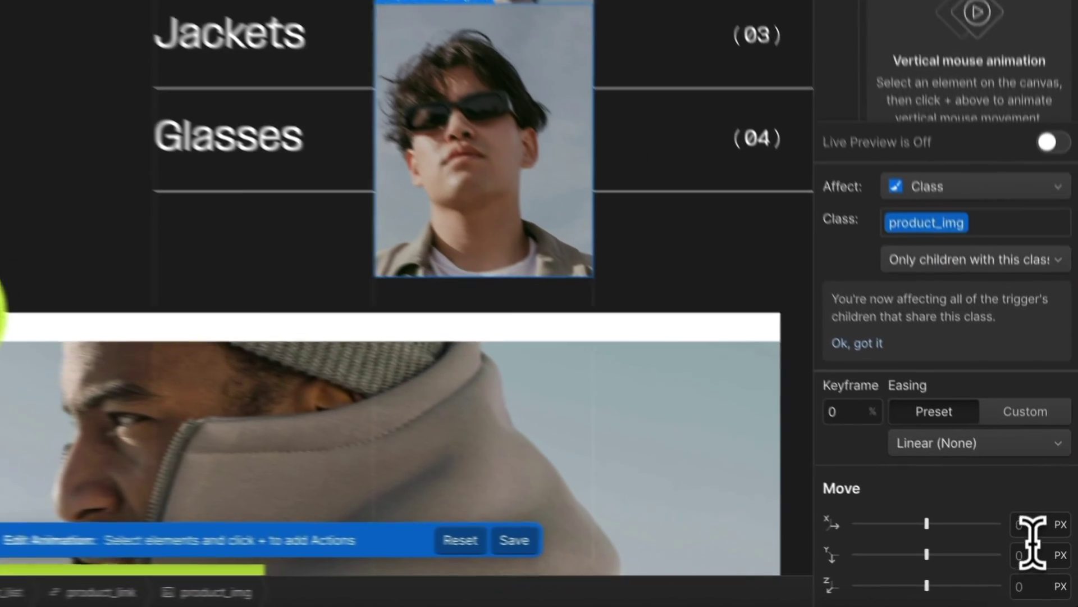
left_click(1043, 552)
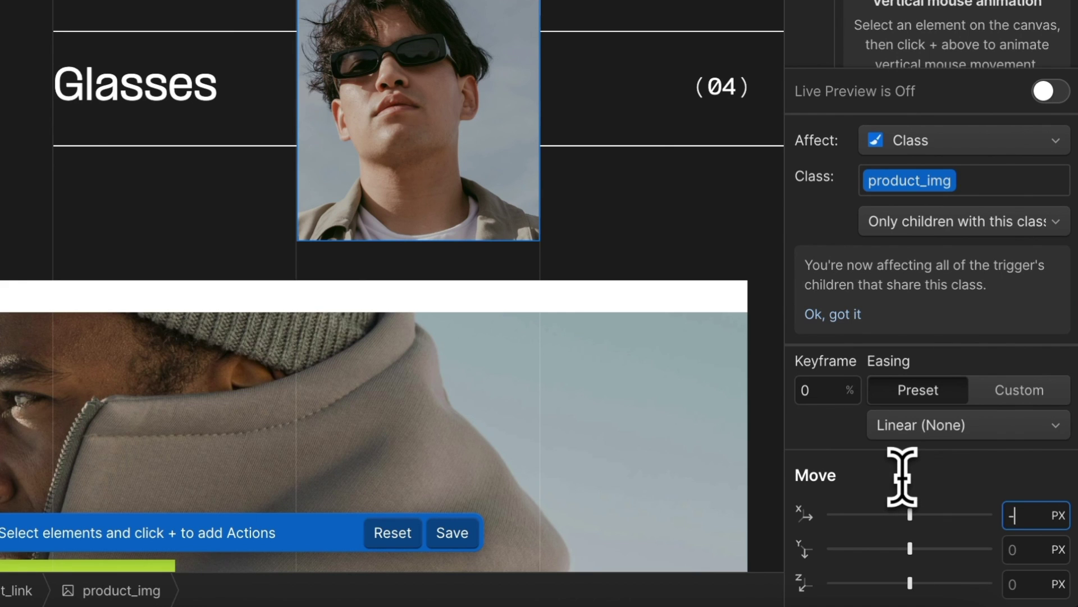
type("-100%")
key("Return")
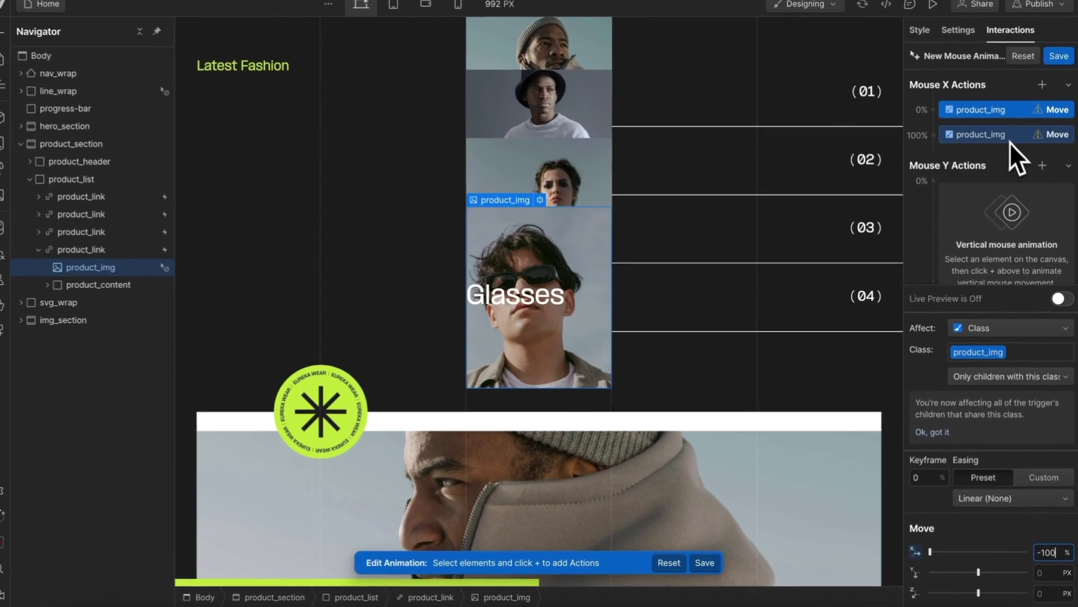
left_click(1003, 140)
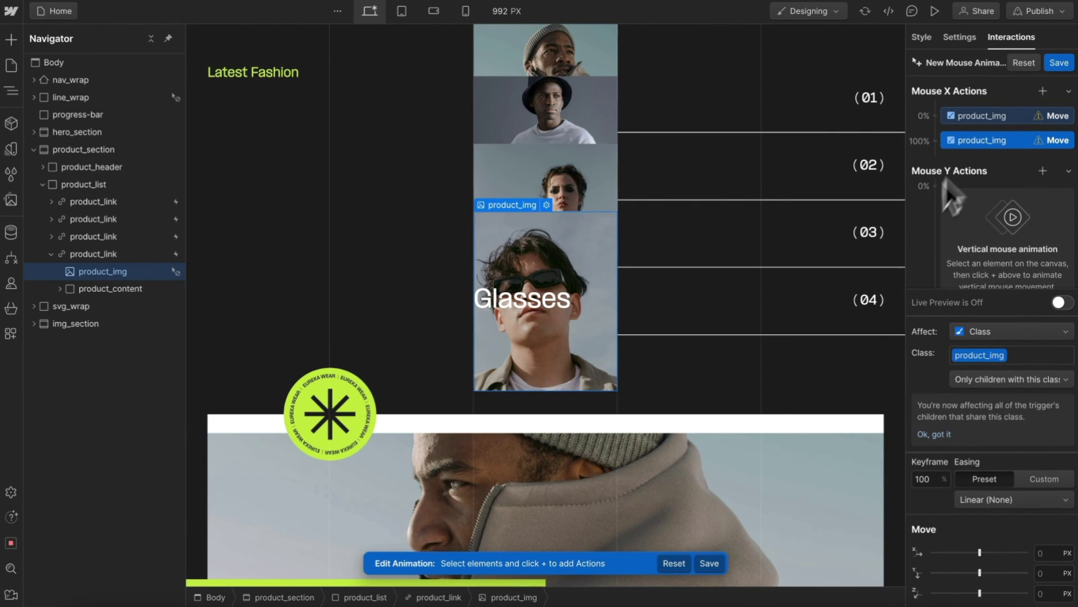
type("100%")
key("Return")
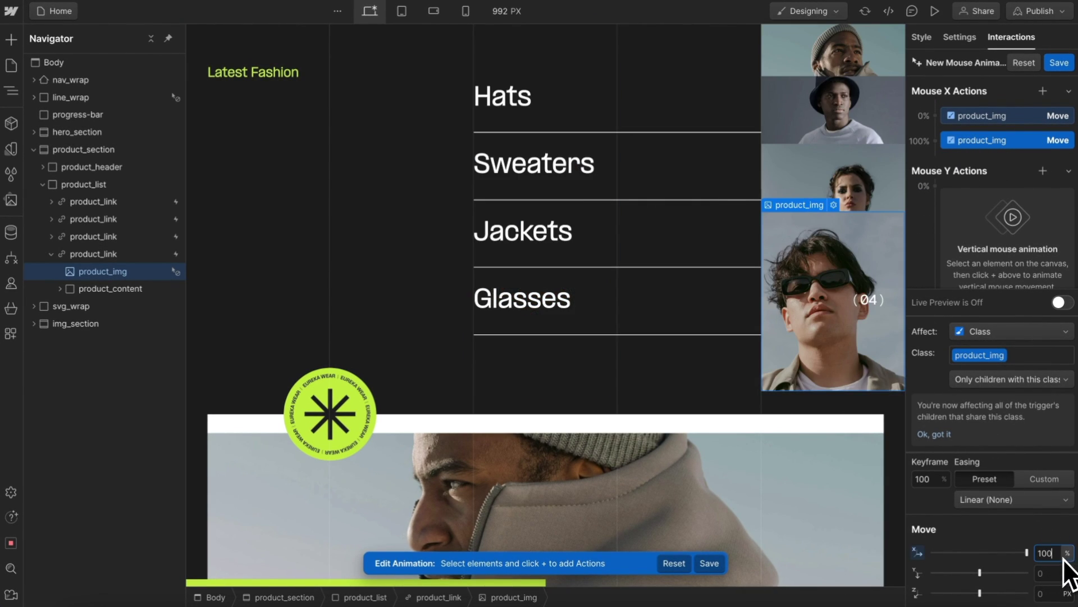
left_click(1062, 303)
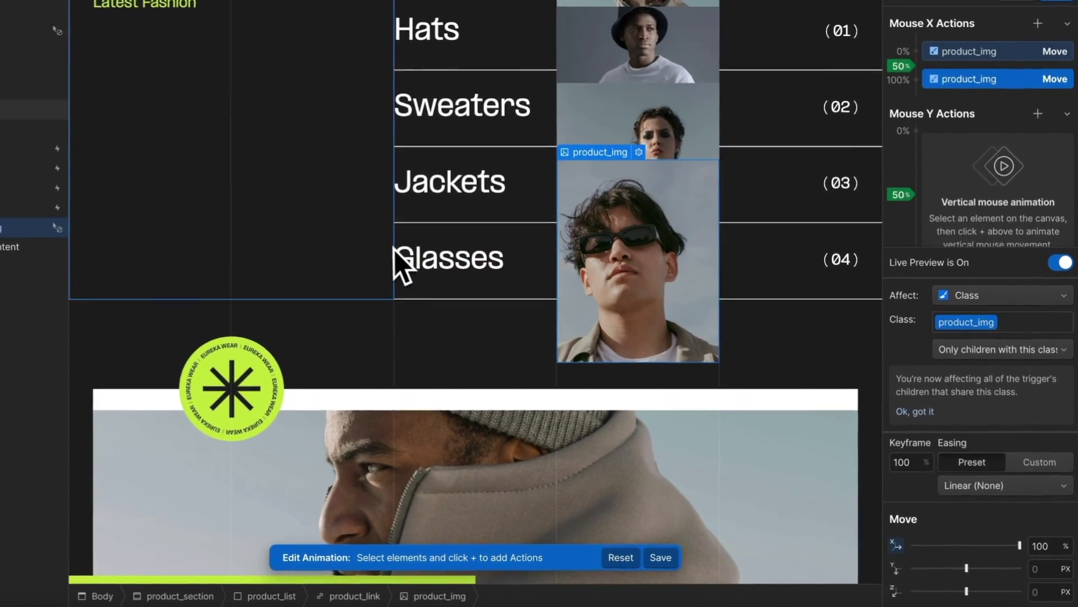
Step: Widen the Mouse X Move to -150% at the 0% keyframe and 150% at the 100% keyframe, and preview it live
left_click(993, 54)
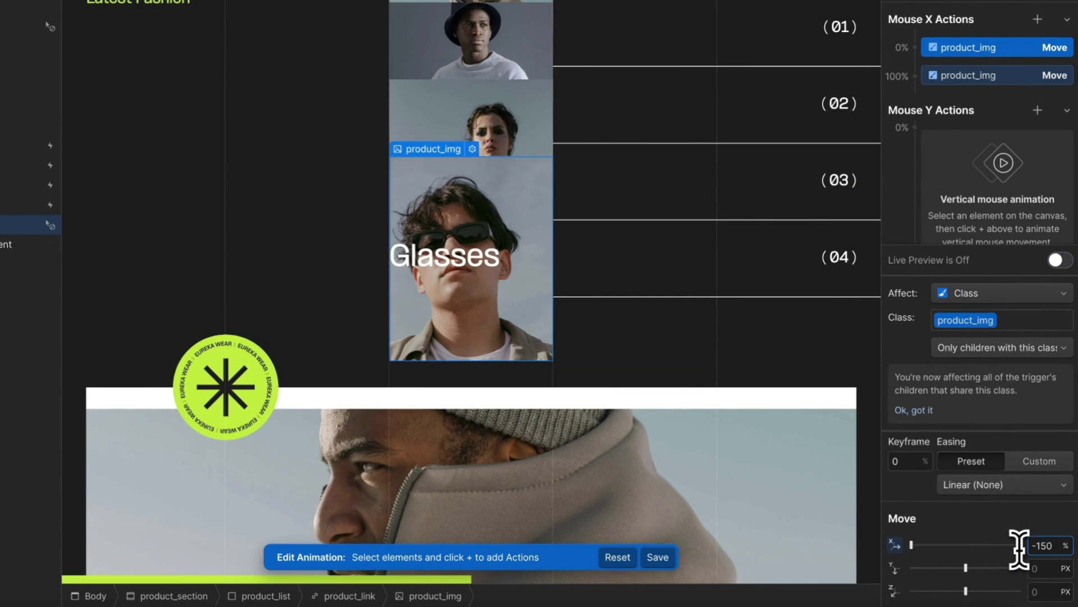
left_click(1003, 77)
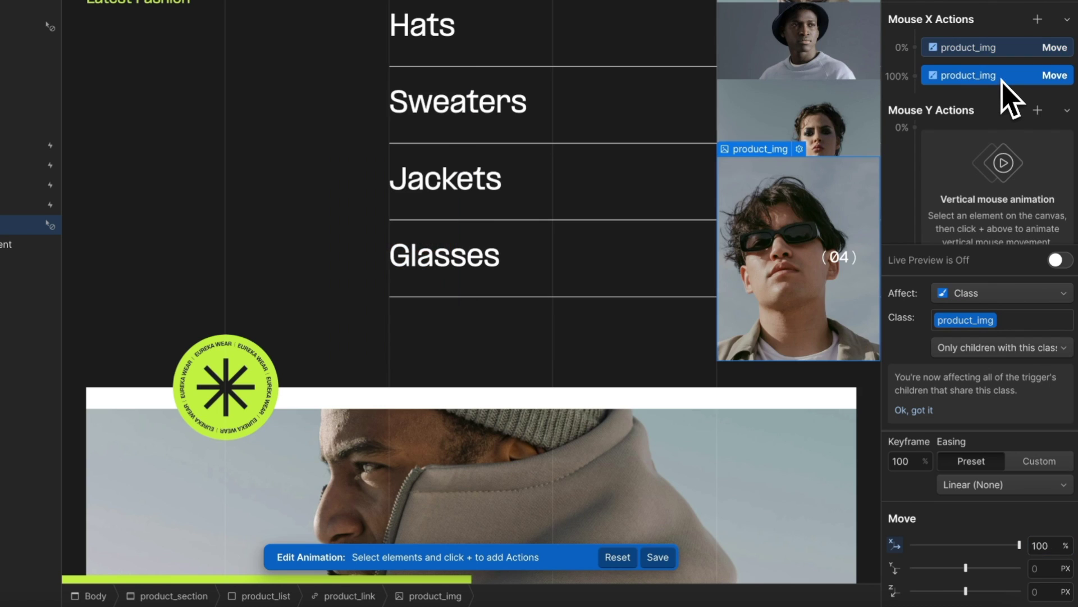
left_click(1054, 548)
type("15")
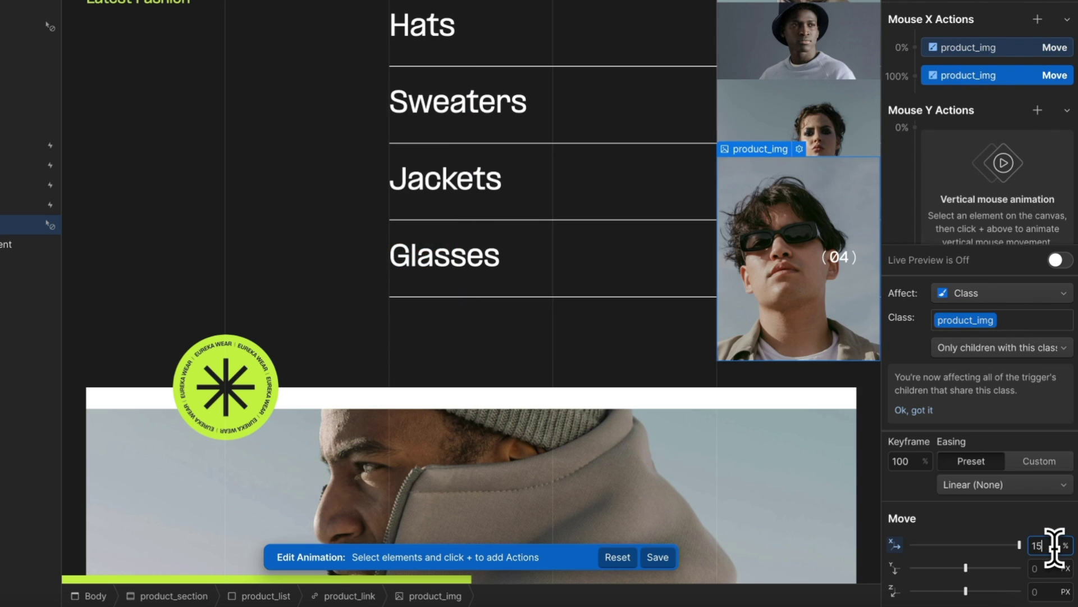
type("0")
left_click(1058, 260)
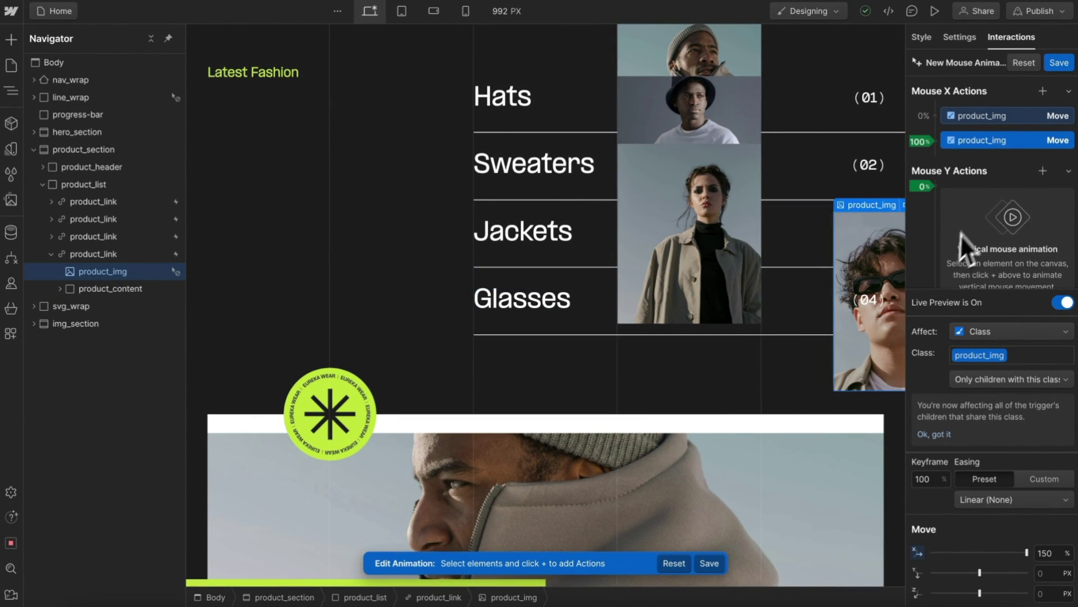
Step: Add a Mouse Y Move for product_img with Y at -20% for 0% and 20% for 100%, preview it and save the animation
left_click(1043, 171)
left_click(976, 250)
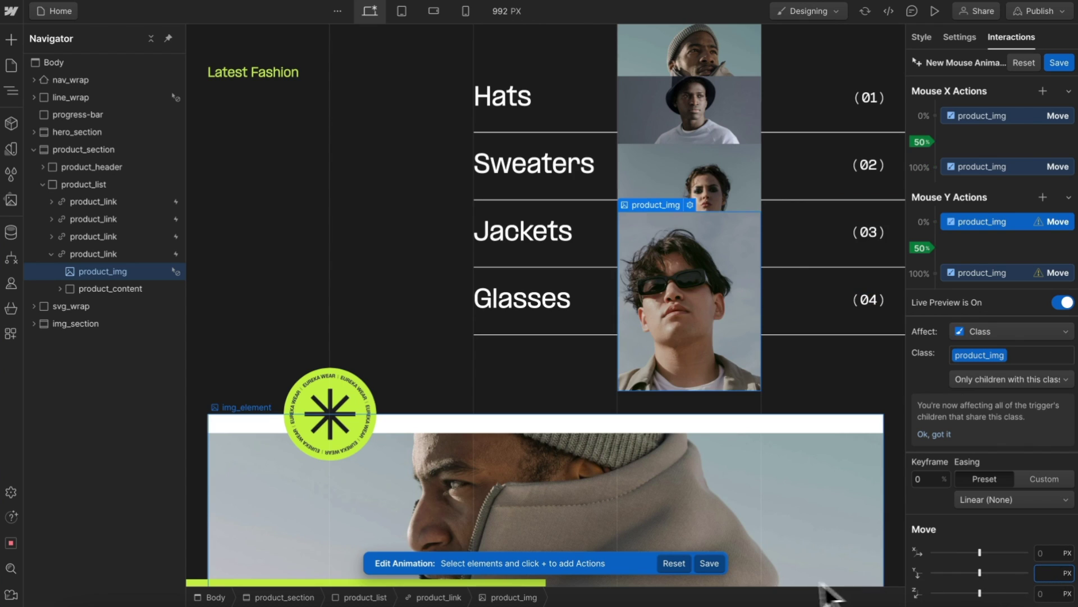
key("Return")
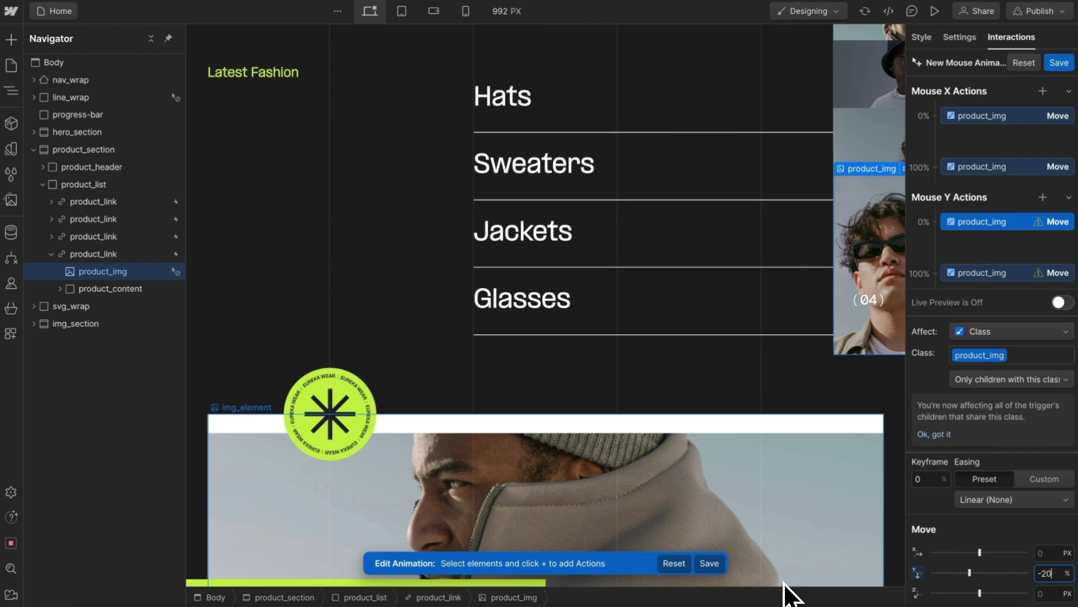
left_click(995, 275)
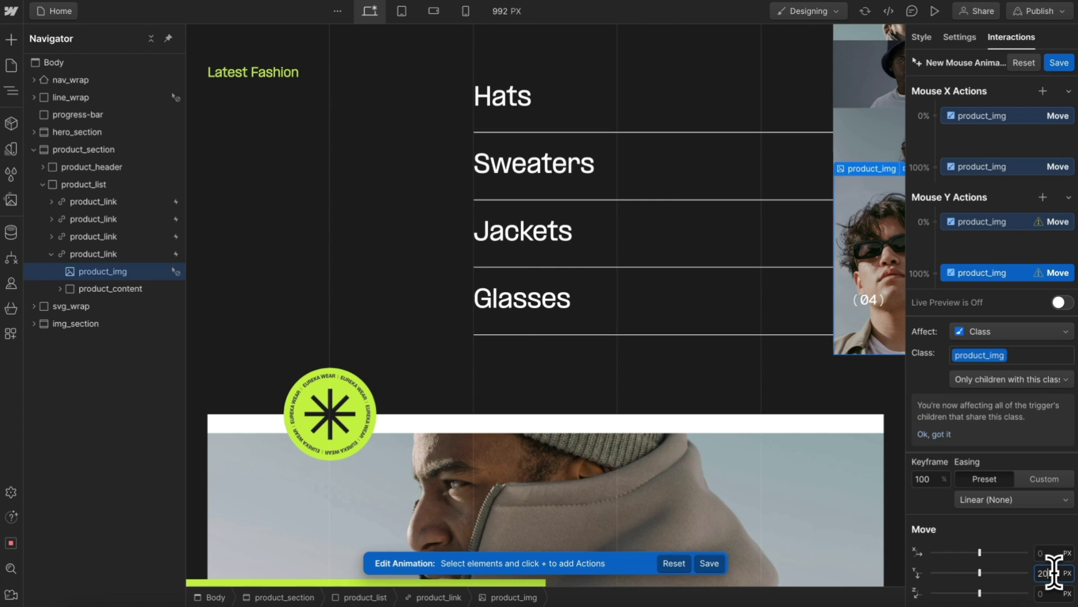
key("Return")
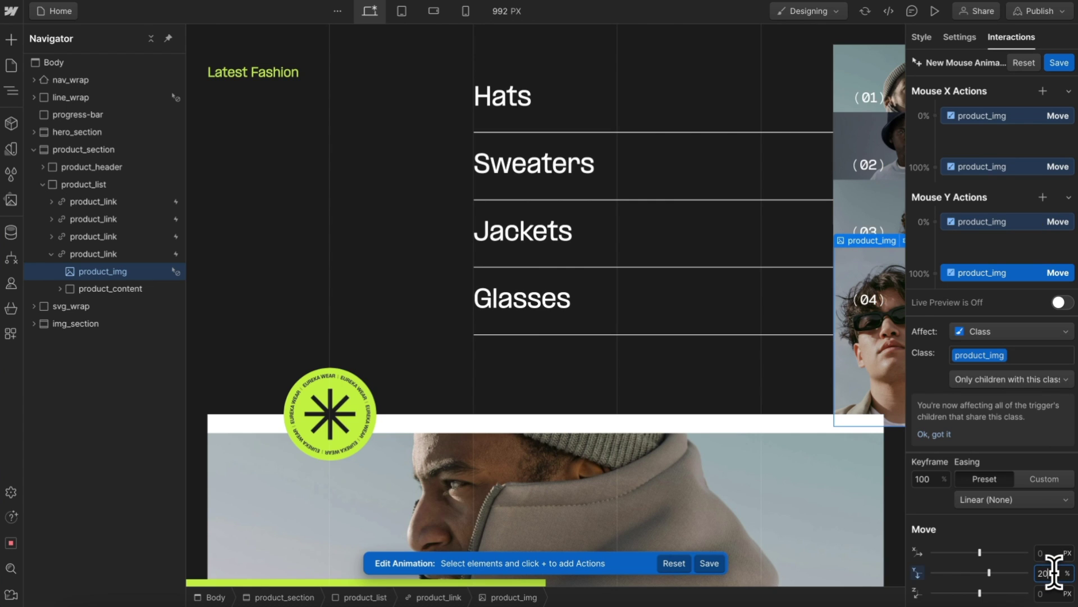
left_click(1062, 303)
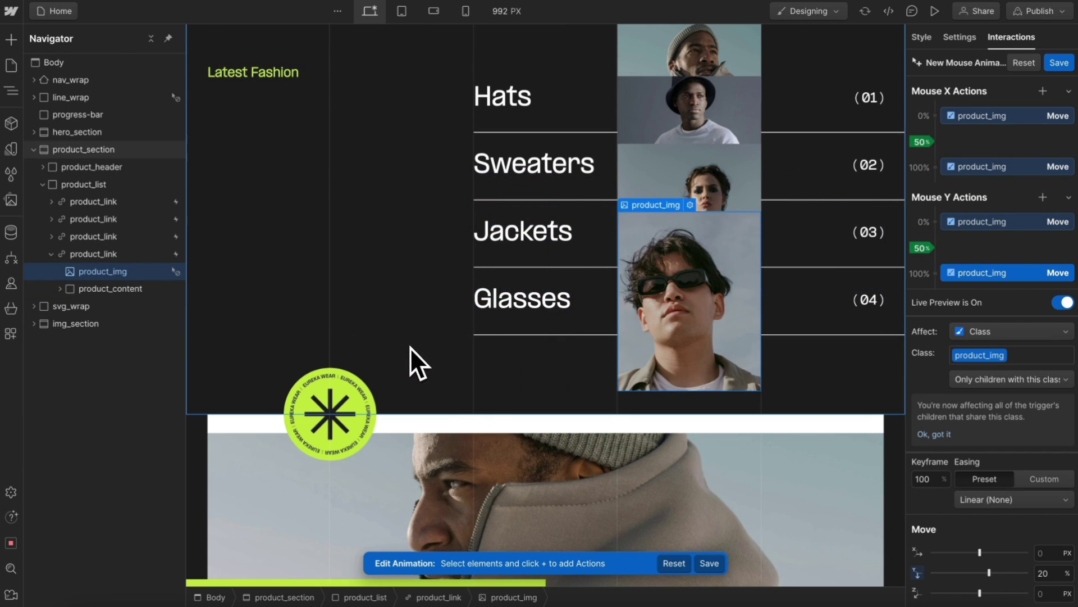
left_click(1055, 63)
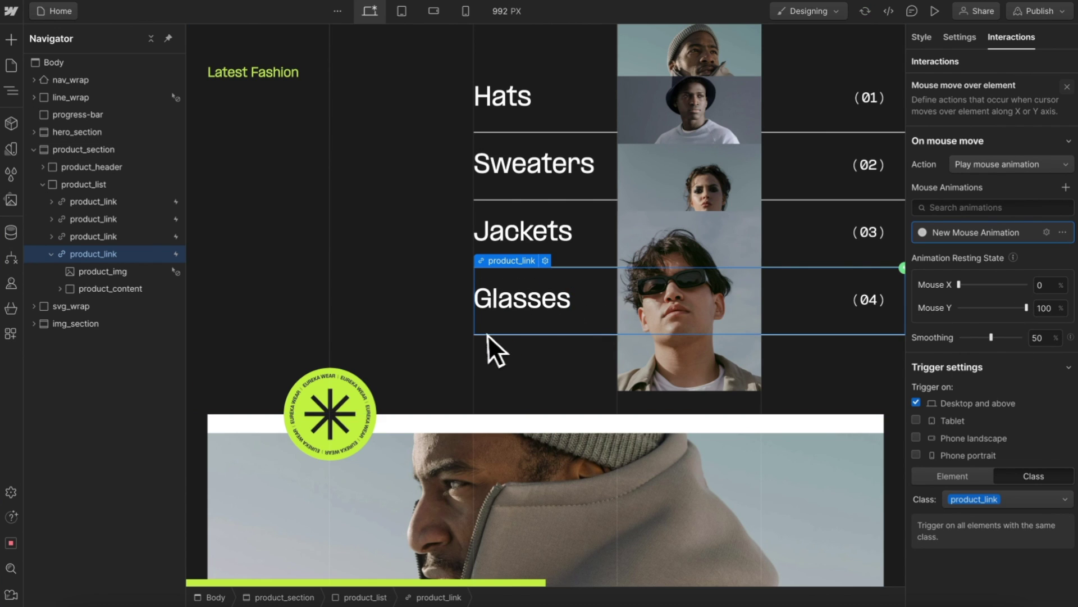
Step: Check the mouse animation and set its resting state to 50% for both Mouse X and Mouse Y
left_click(973, 236)
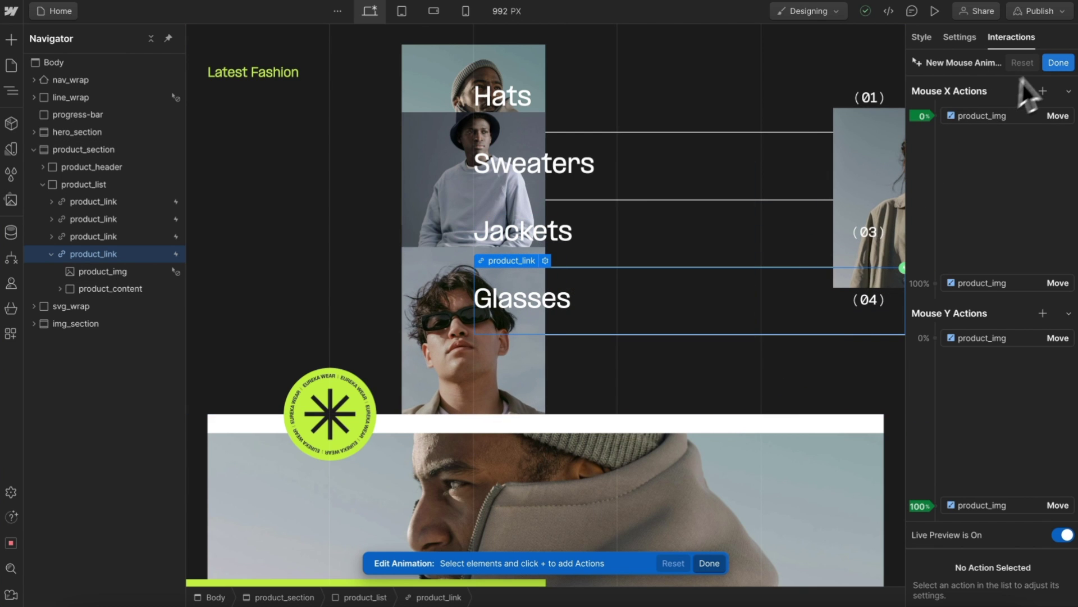
left_click(1055, 63)
left_click(1028, 288)
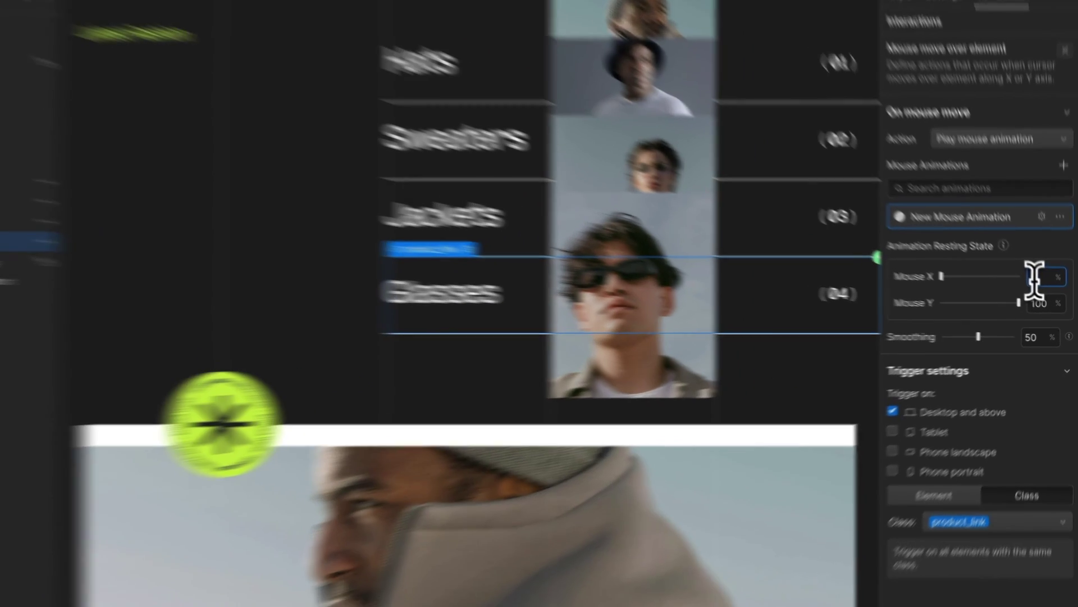
type("50")
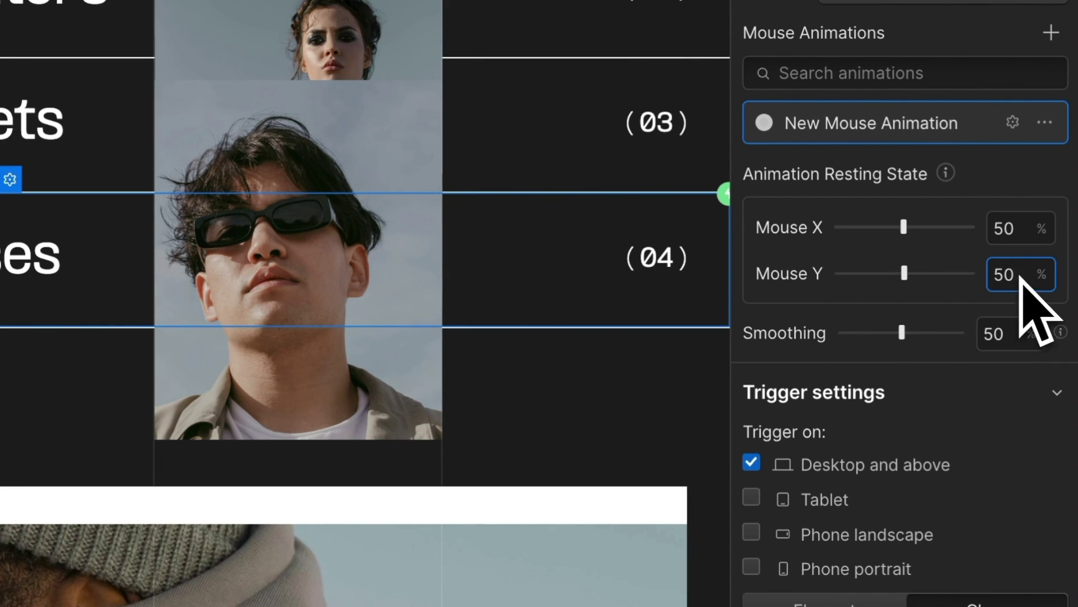
Step: Set the mouse animation's smoothing to 0% and try the product link hover in preview mode
left_click_drag(902, 337, 794, 340)
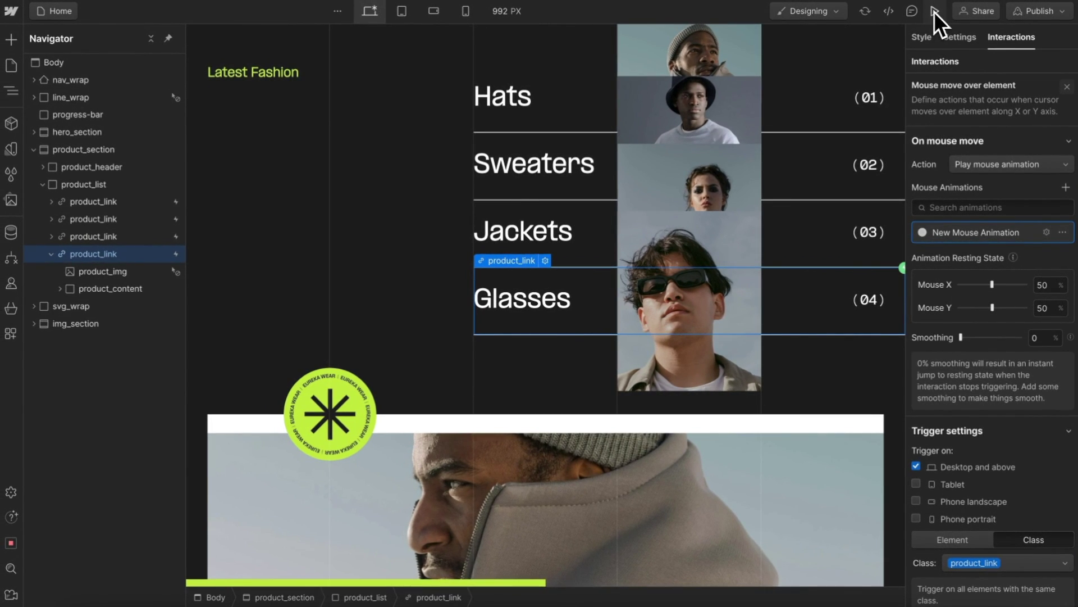
left_click(934, 12)
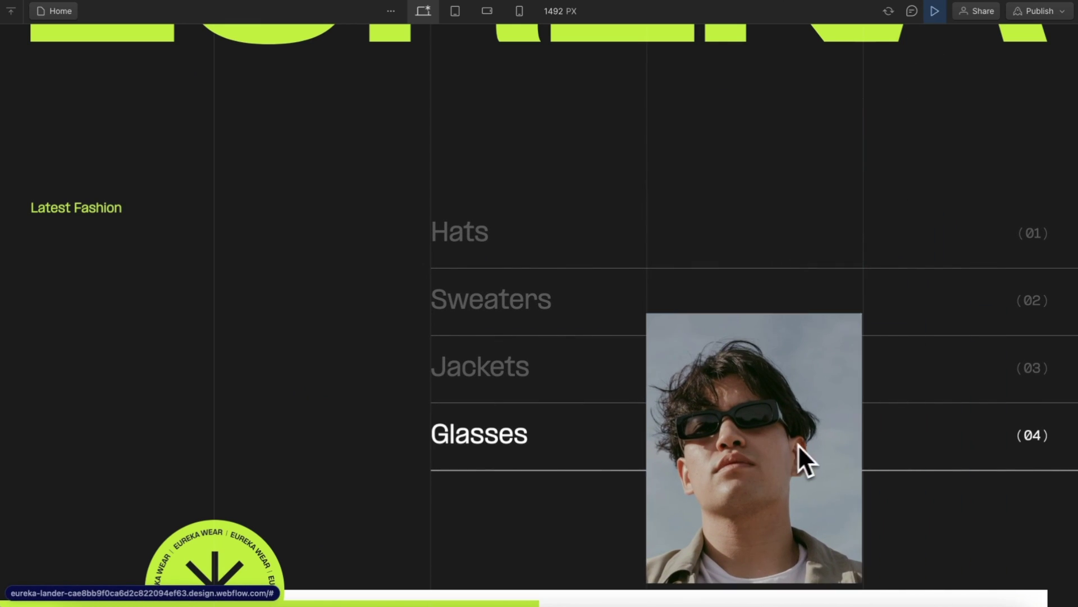
right_click(935, 13)
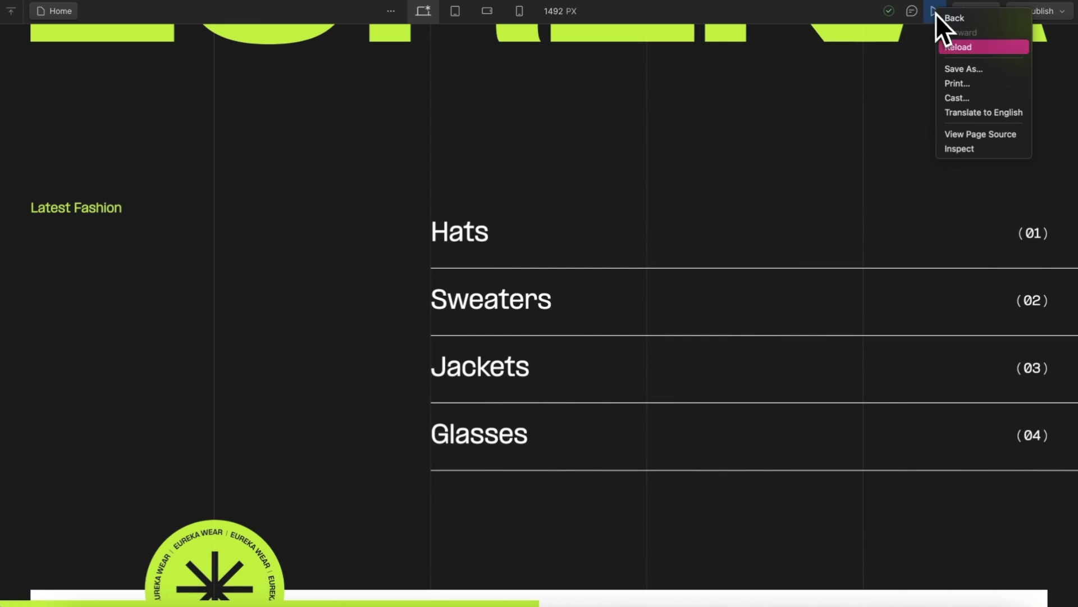
left_click(936, 12)
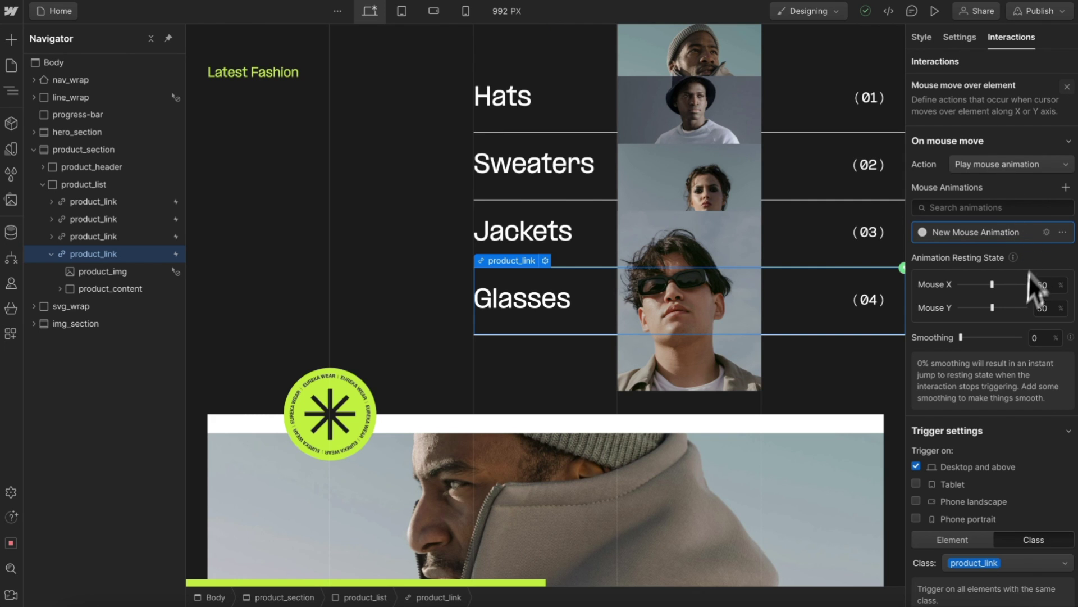
Step: Raise the mouse animation's smoothing to 92%, try the product link hover in preview mode and close the trigger's settings
left_click_drag(983, 339, 1009, 339)
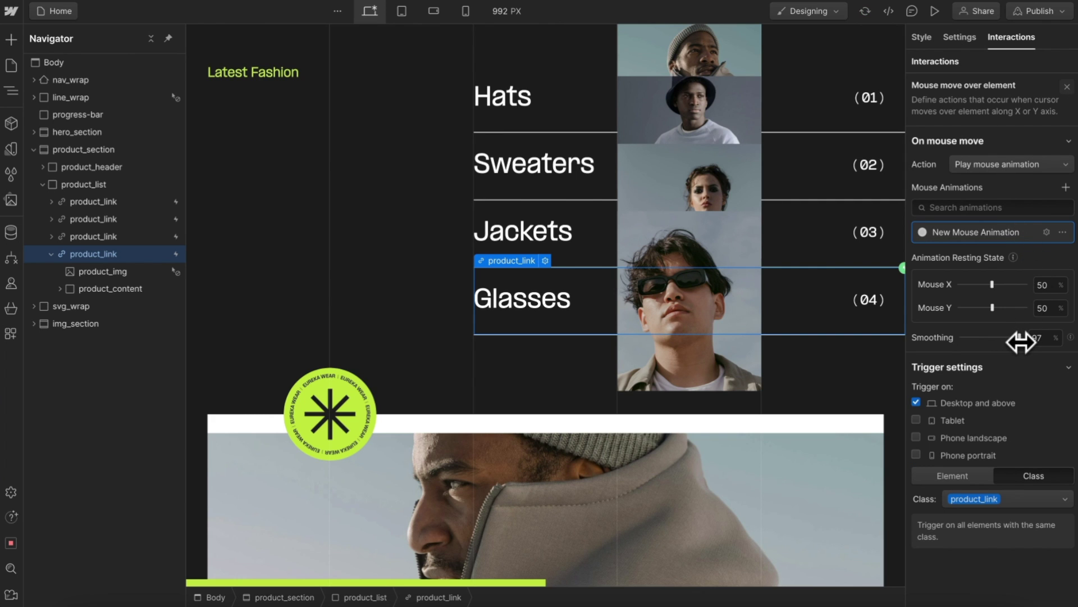
left_click(934, 11)
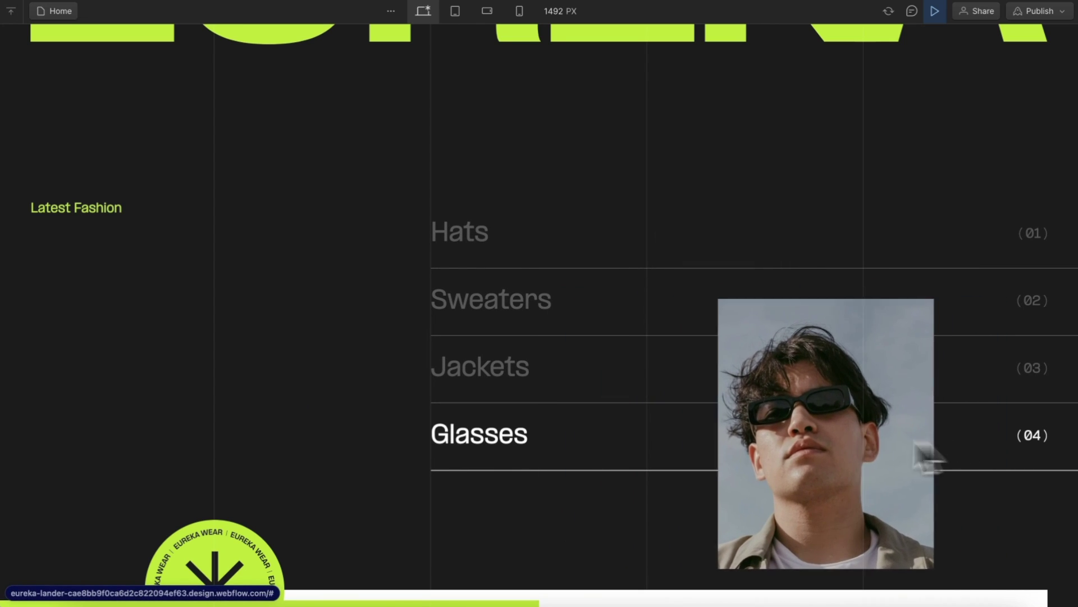
key("shift+p")
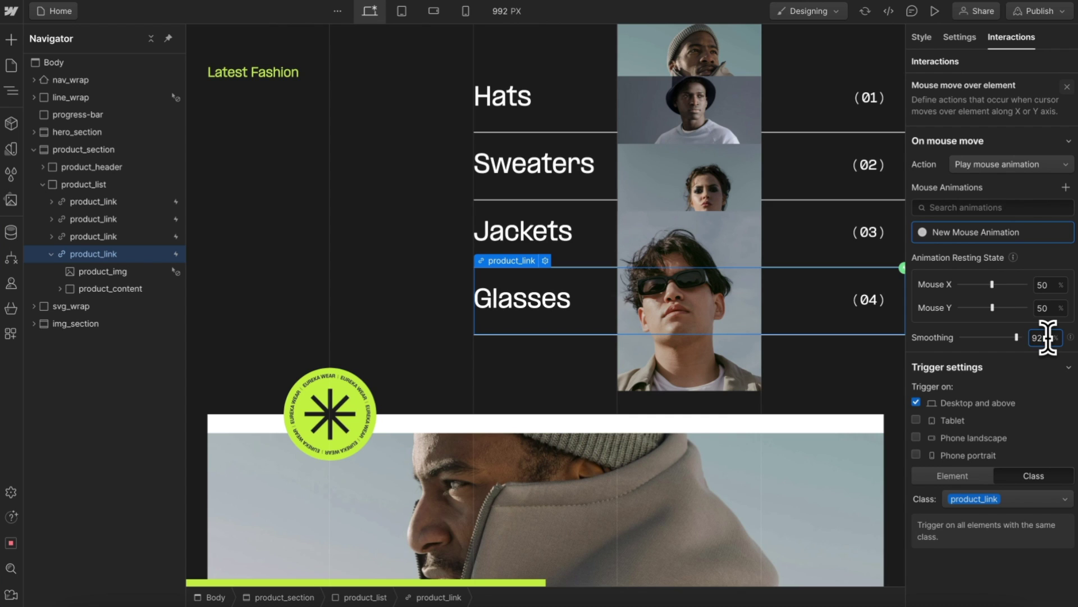
left_click(1067, 87)
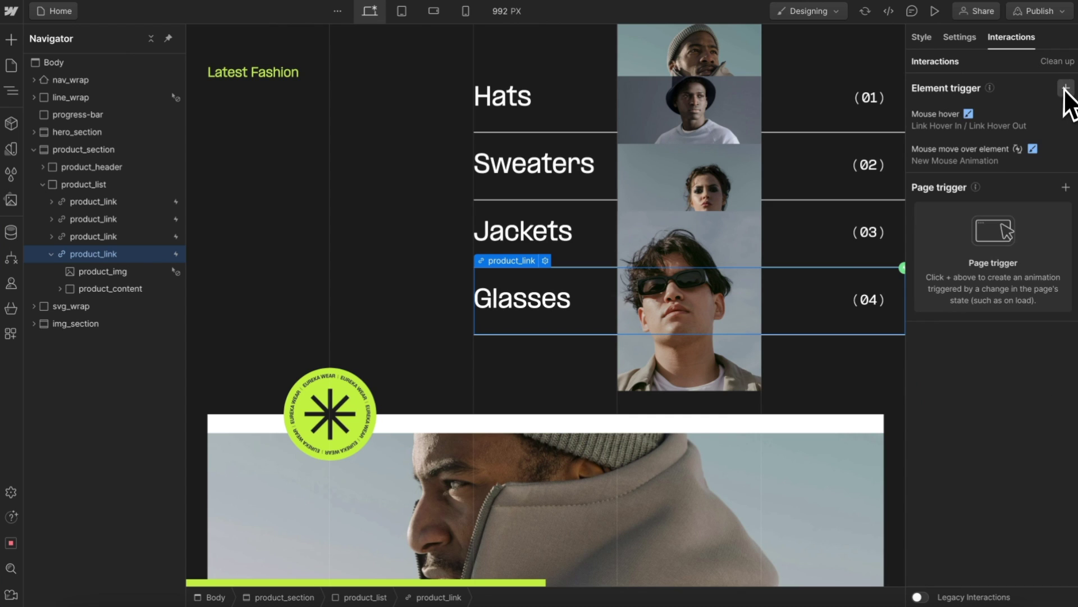
Step: Lower the opacity of the product_img class until the images are fully hidden and preview the product link hover
left_click(922, 37)
left_click(174, 271)
scroll(895, 477, "down", 15)
left_click_drag(1026, 296, 860, 299)
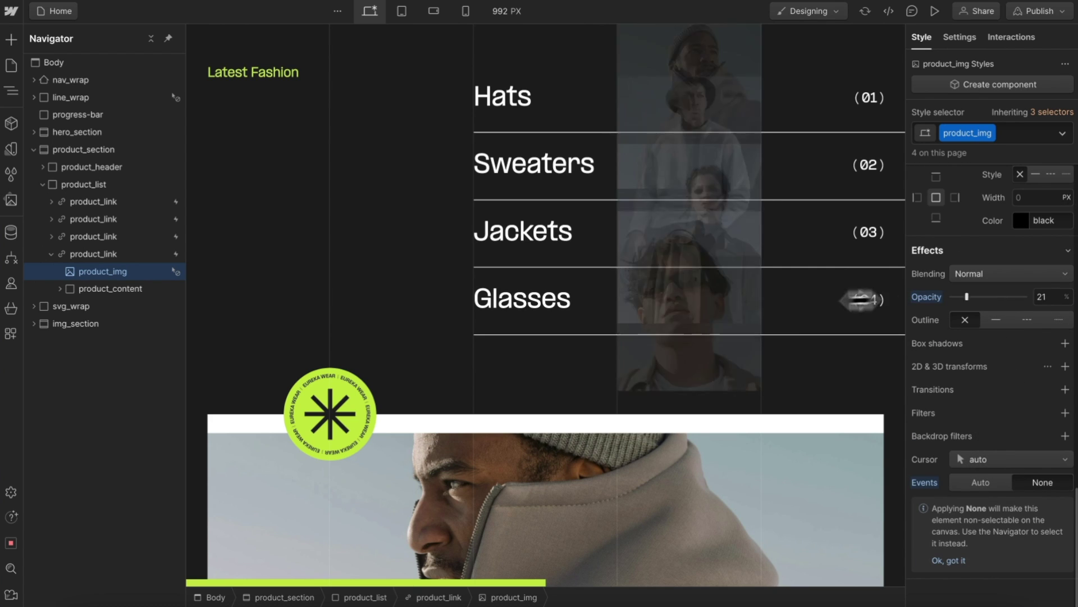
left_click(939, 8)
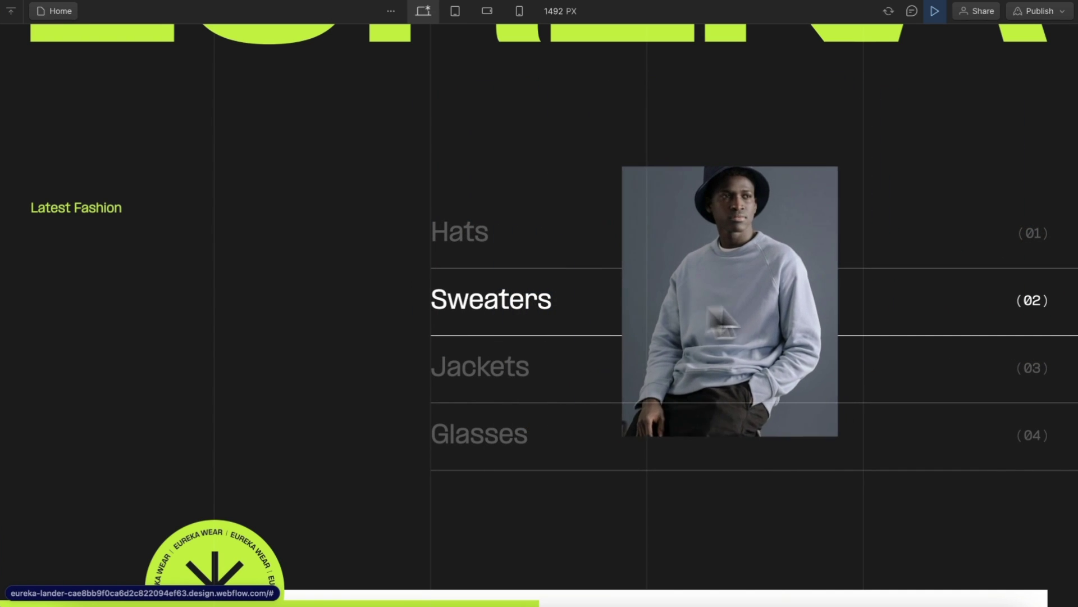
key("super+shift+p")
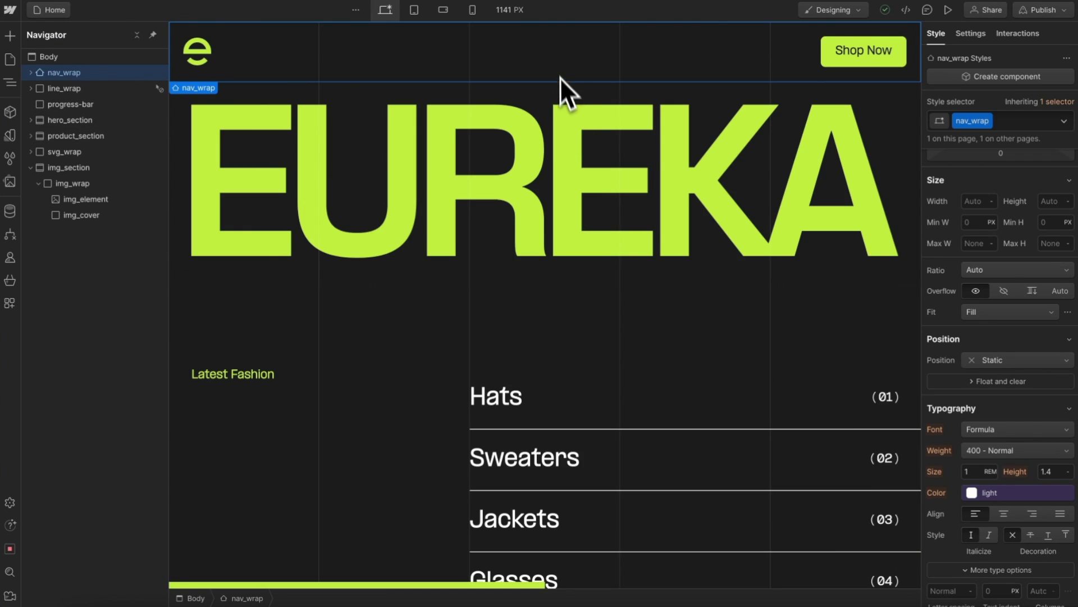
Step: Set nav_wrap's position to Sticky with a top offset of 0 and check it while scrolling the page
scroll(564, 63, "down", 1)
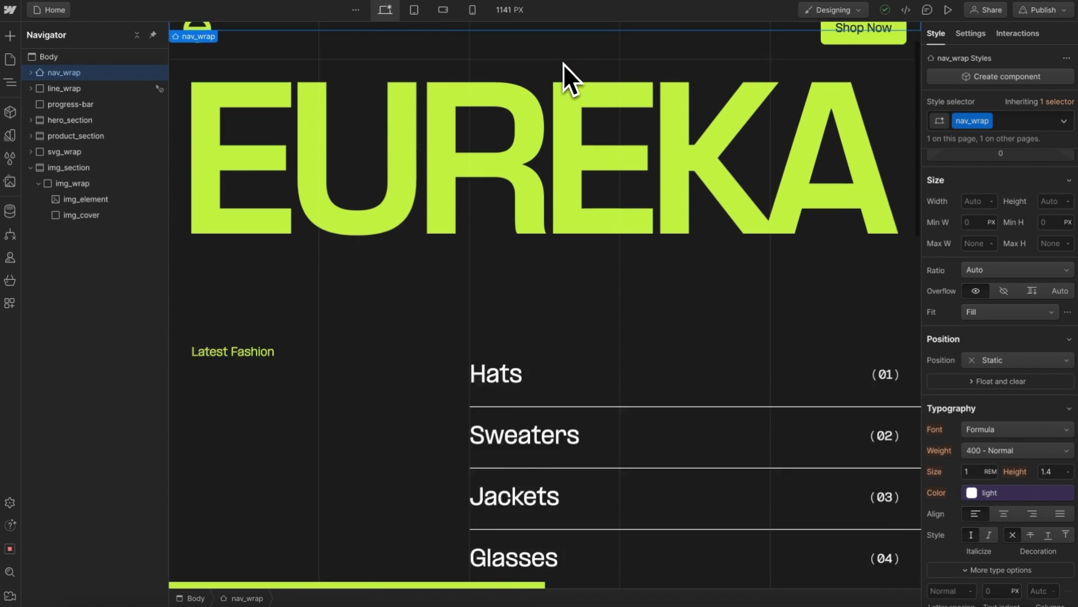
scroll(564, 63, "up", 1)
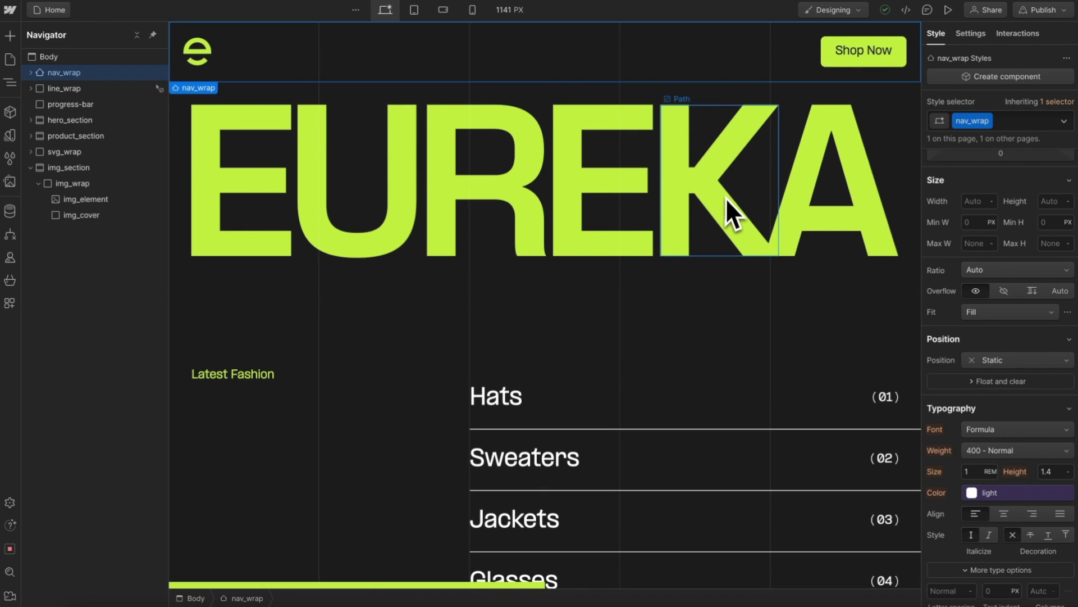
left_click(1005, 360)
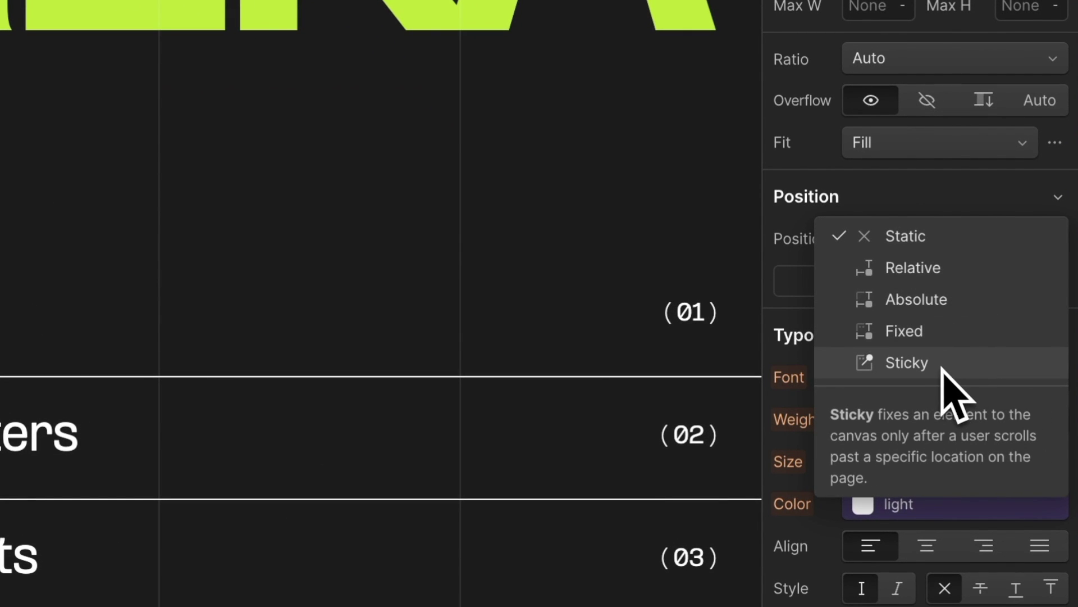
left_click(906, 362)
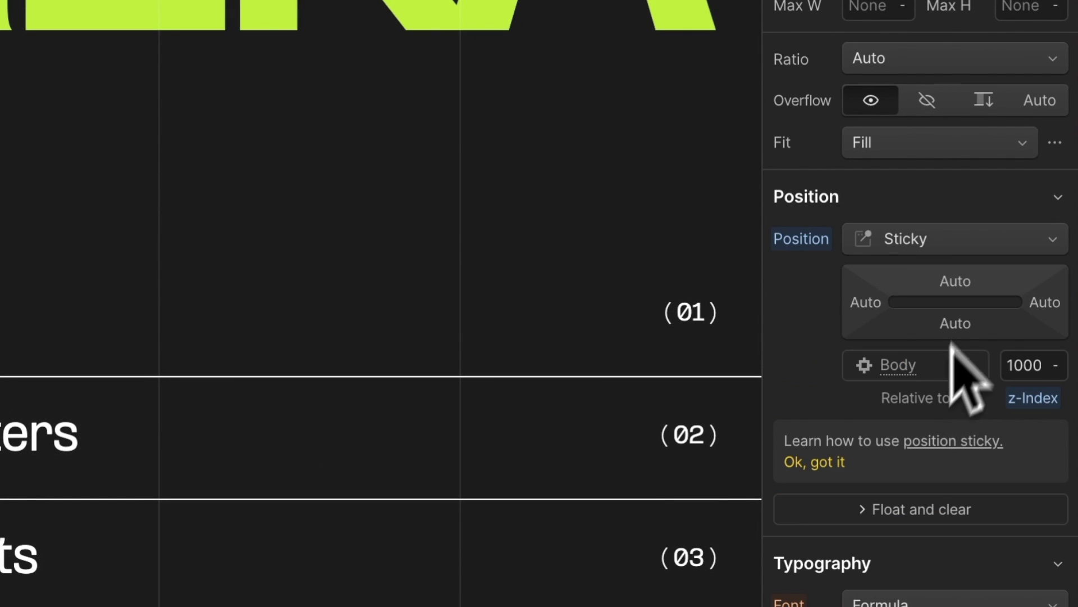
left_click(964, 281)
type("0")
key("Return")
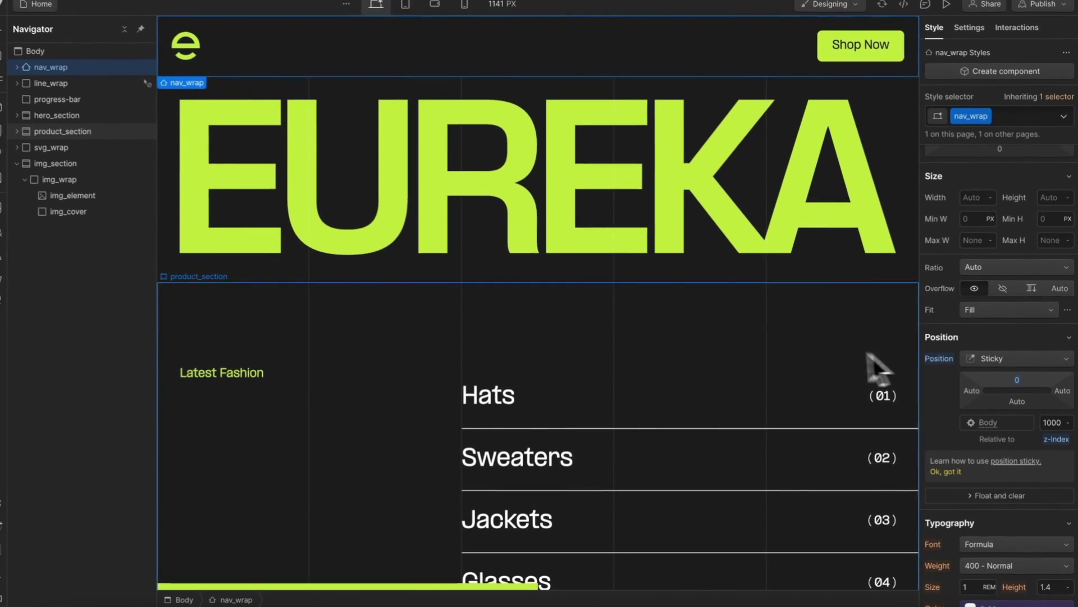
scroll(831, 351, "down", 5)
scroll(831, 351, "up", 3)
scroll(830, 352, "down", 2)
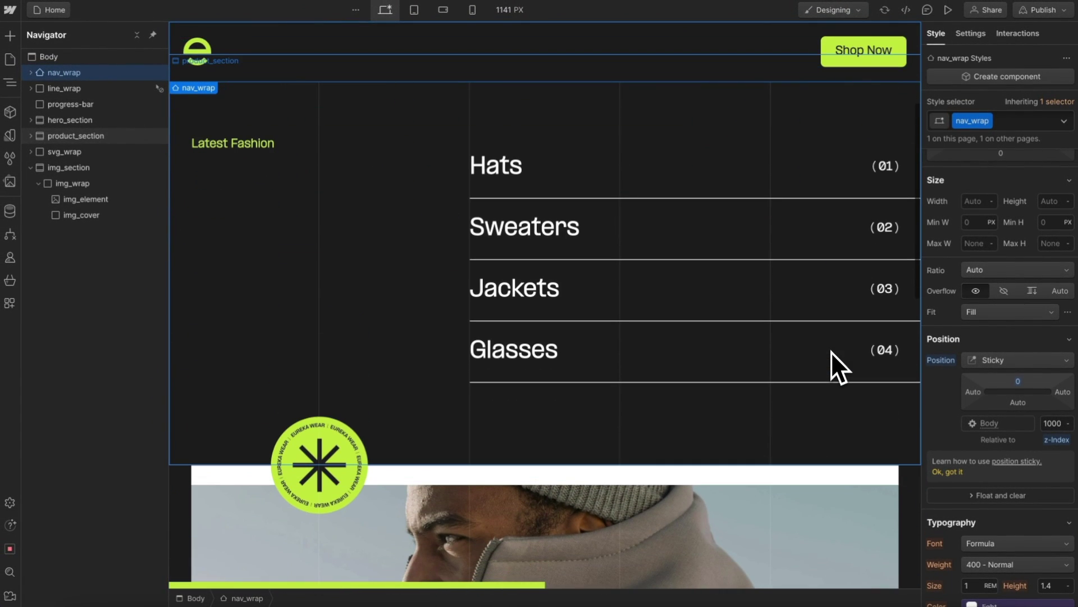
scroll(830, 352, "up", 1)
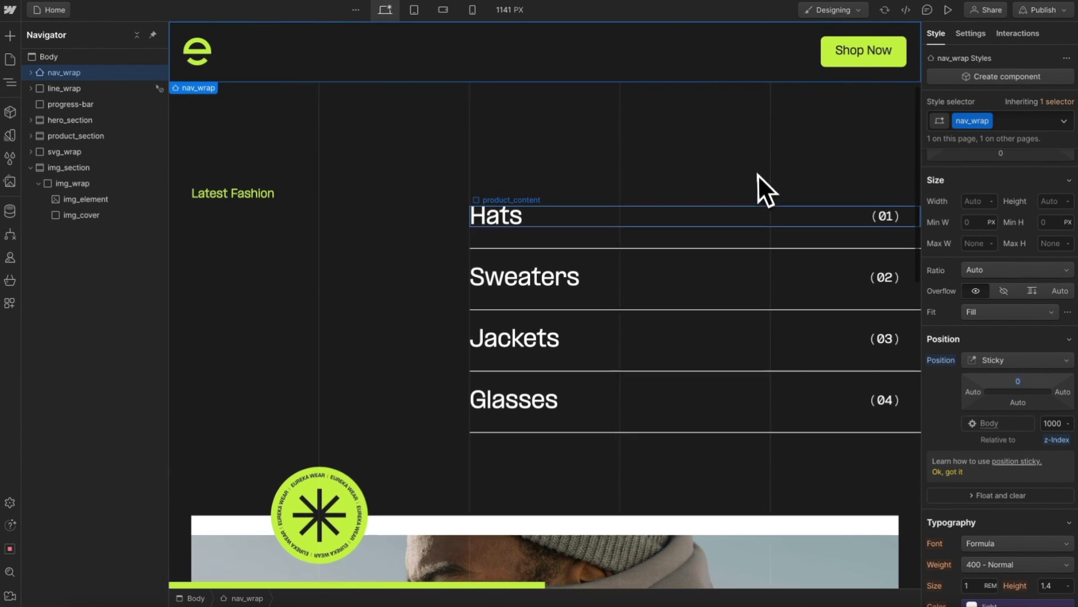
Step: Add a Page scrolled trigger and set its scrolled-up action to start an animation
left_click(1018, 33)
left_click(1067, 226)
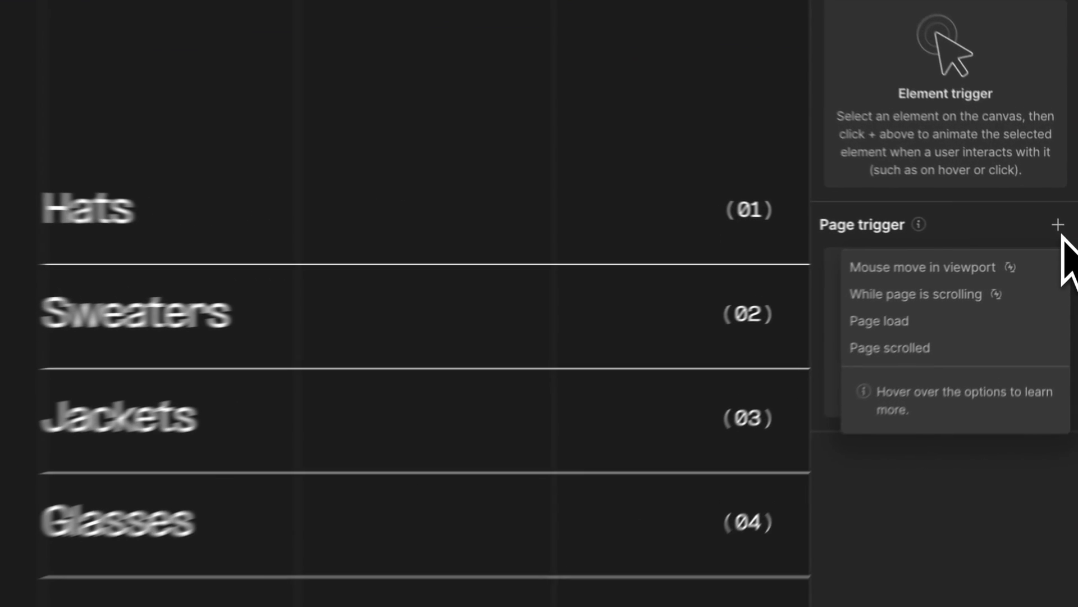
left_click(950, 366)
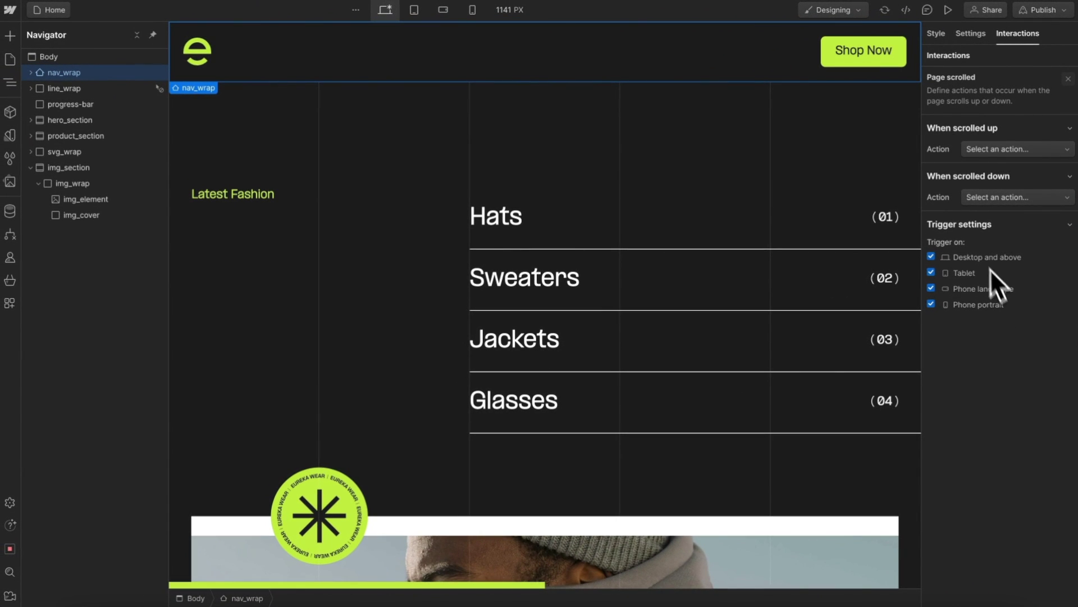
left_click(1020, 149)
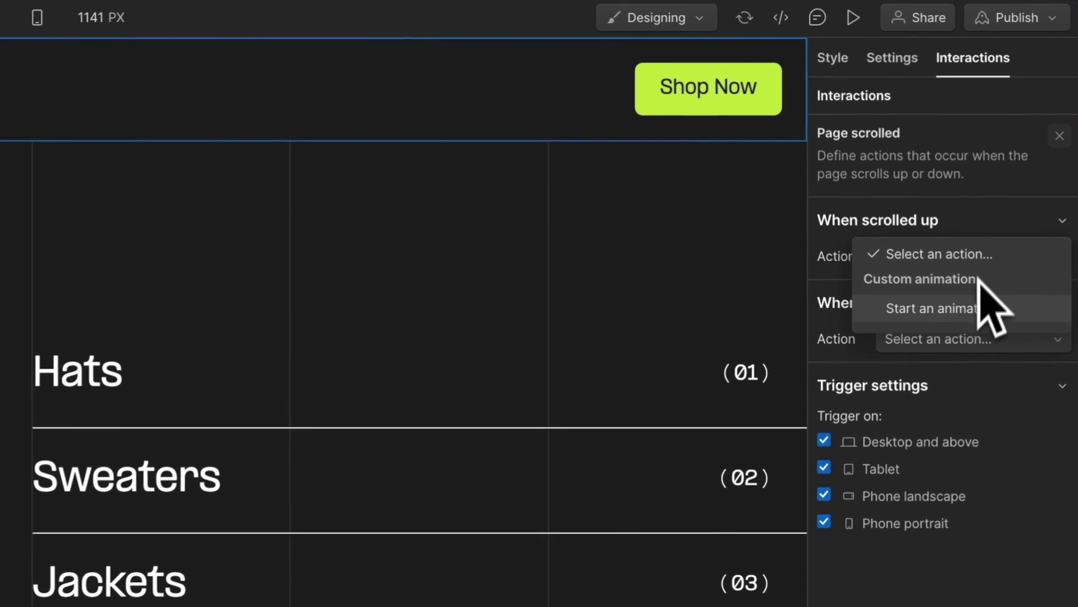
left_click(997, 180)
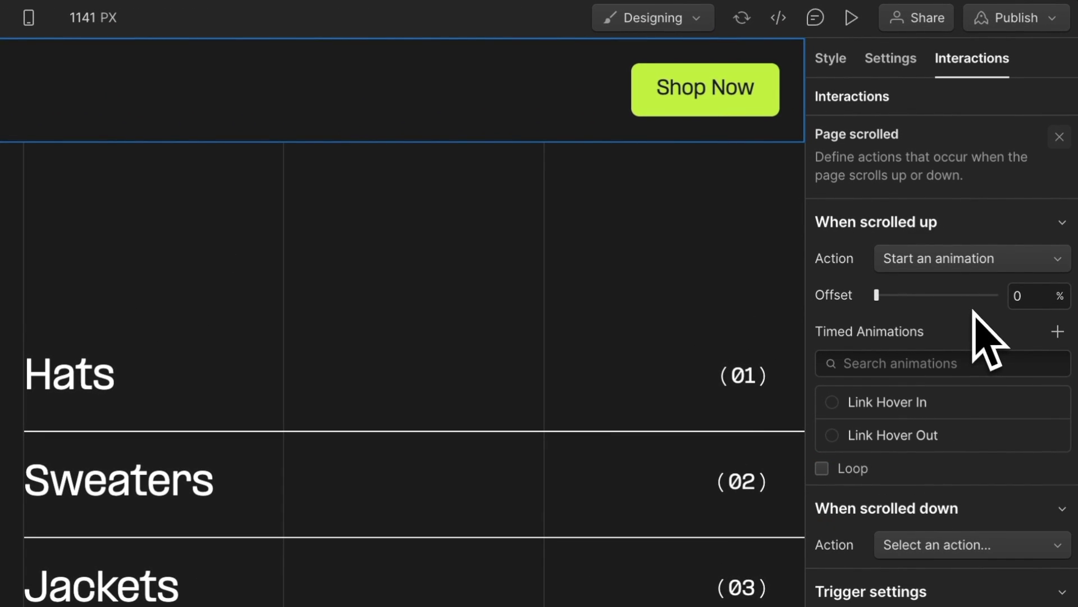
Step: Create a timed animation named Scroll Up with a Move action on nav_wrap at Y 0%
left_click(1058, 331)
type("Scroll Up")
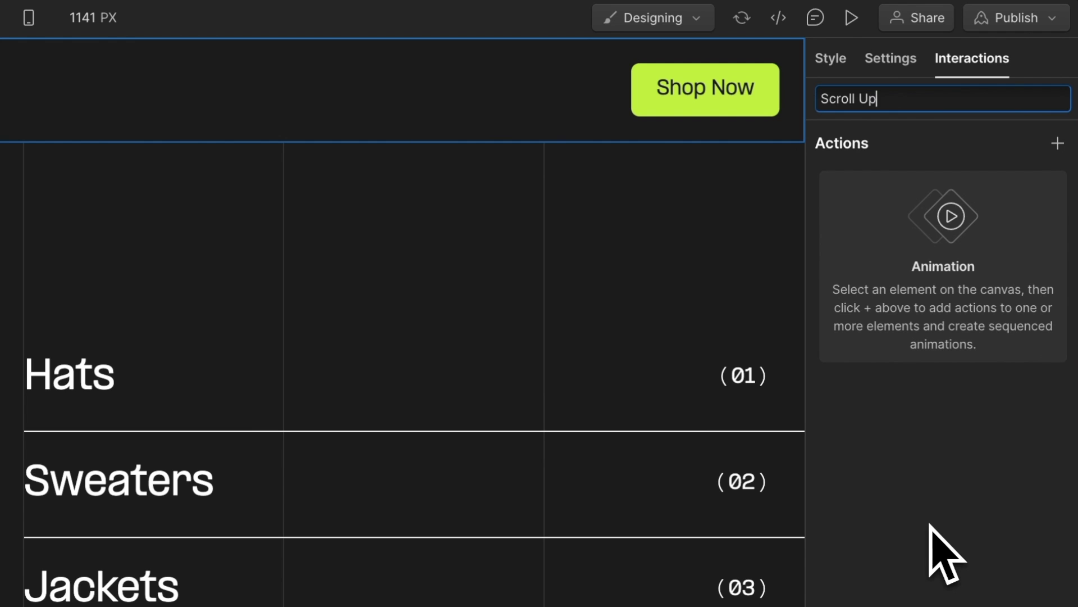
key("Return")
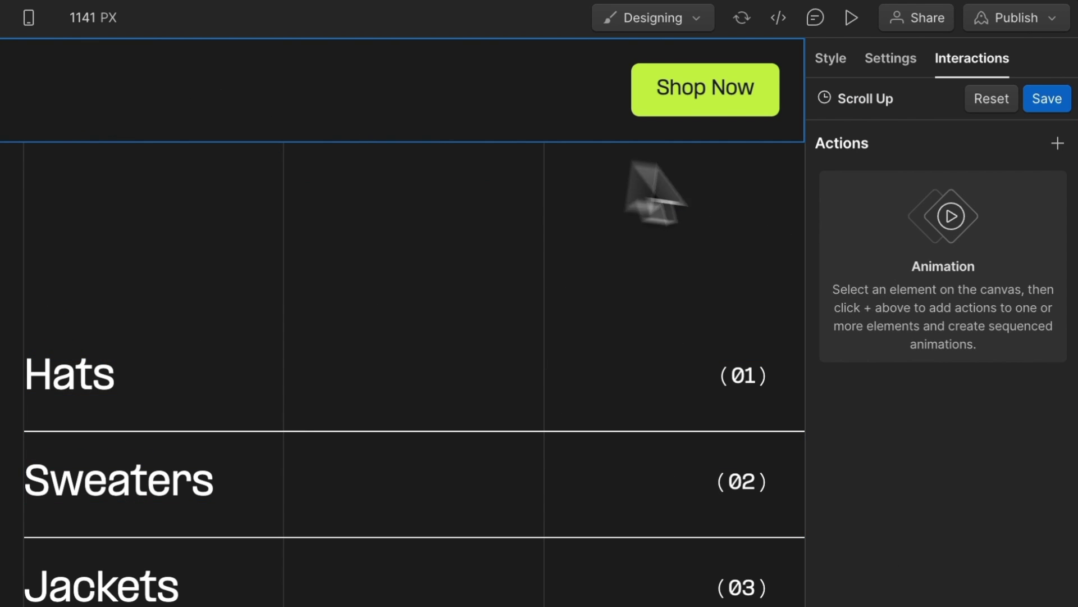
left_click(1053, 144)
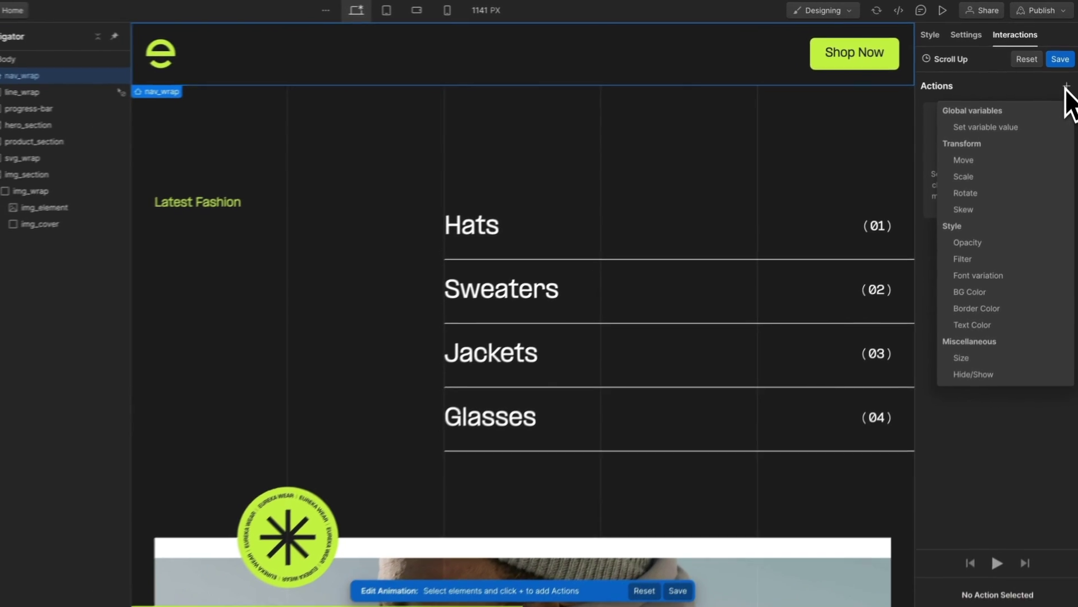
left_click(984, 154)
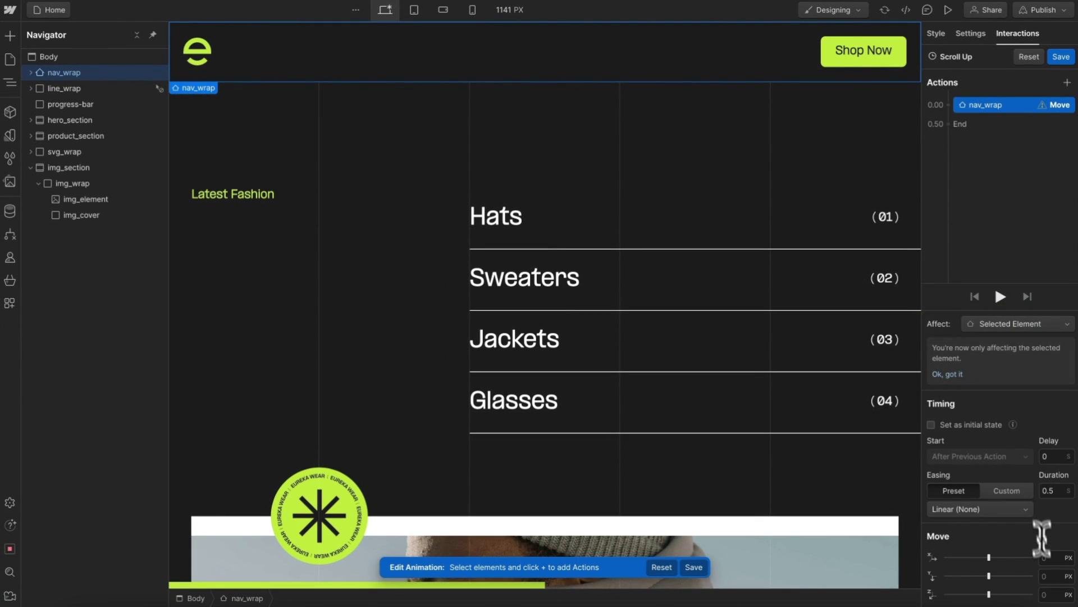
type("0%")
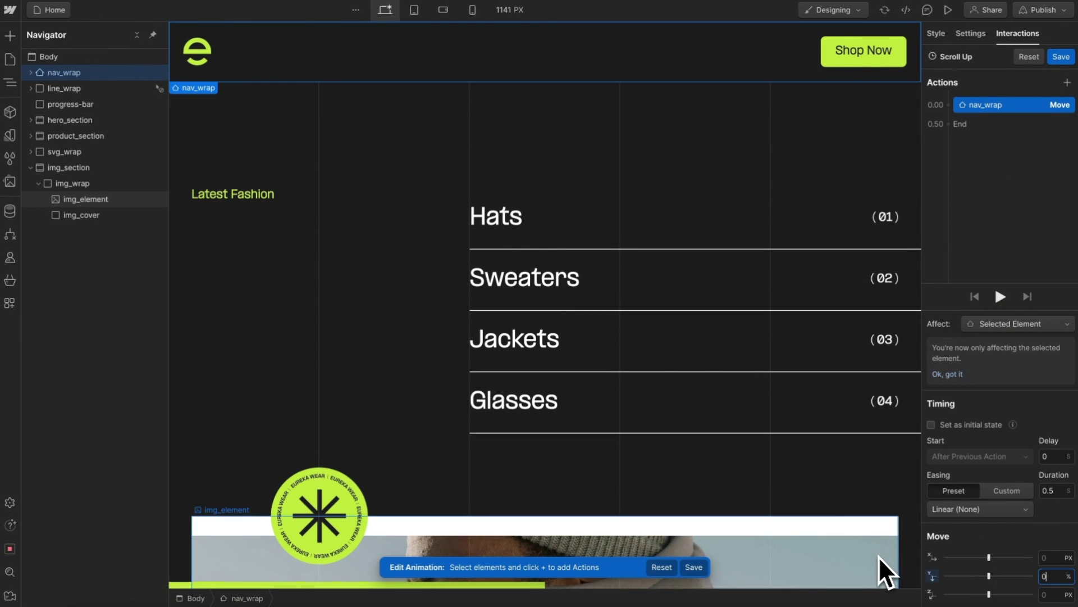
Step: Make the Move action affect all elements with the nav_wrap class and save the Scroll Up animation
left_click(995, 329)
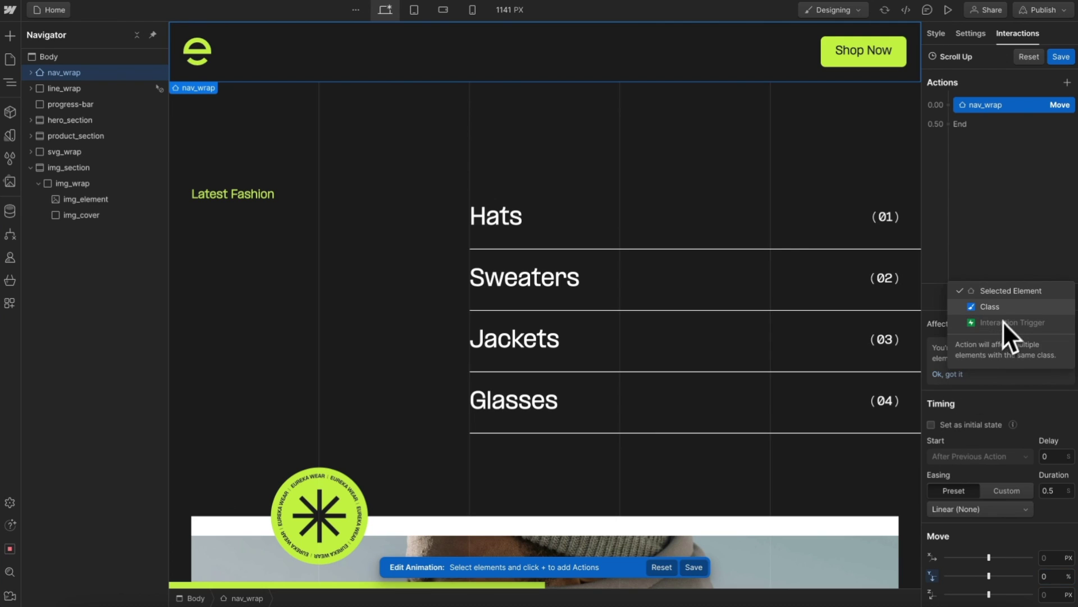
left_click(1005, 309)
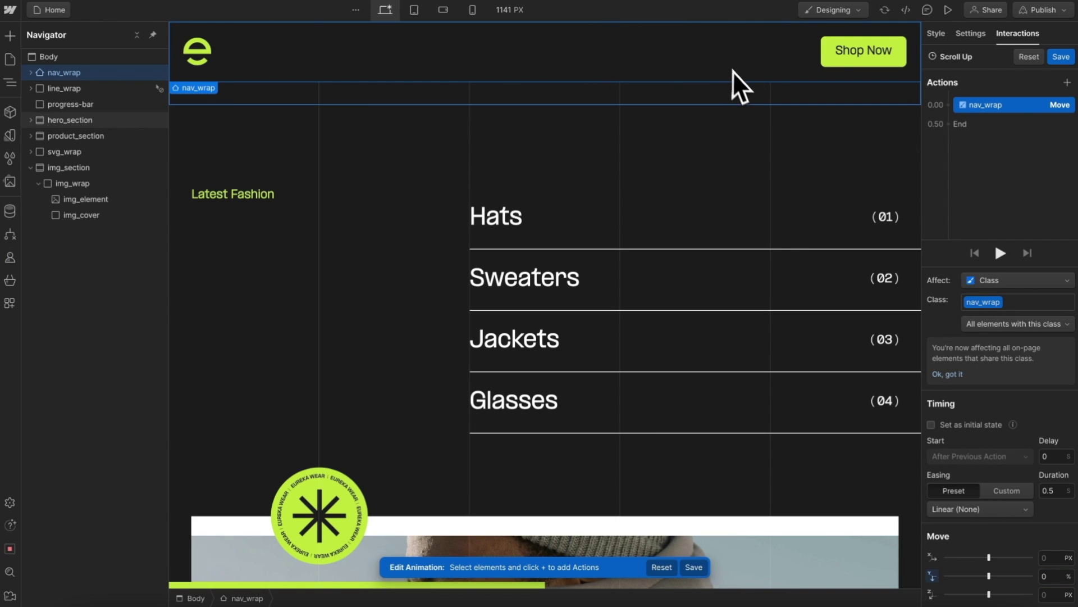
scroll(786, 208, "down", 3)
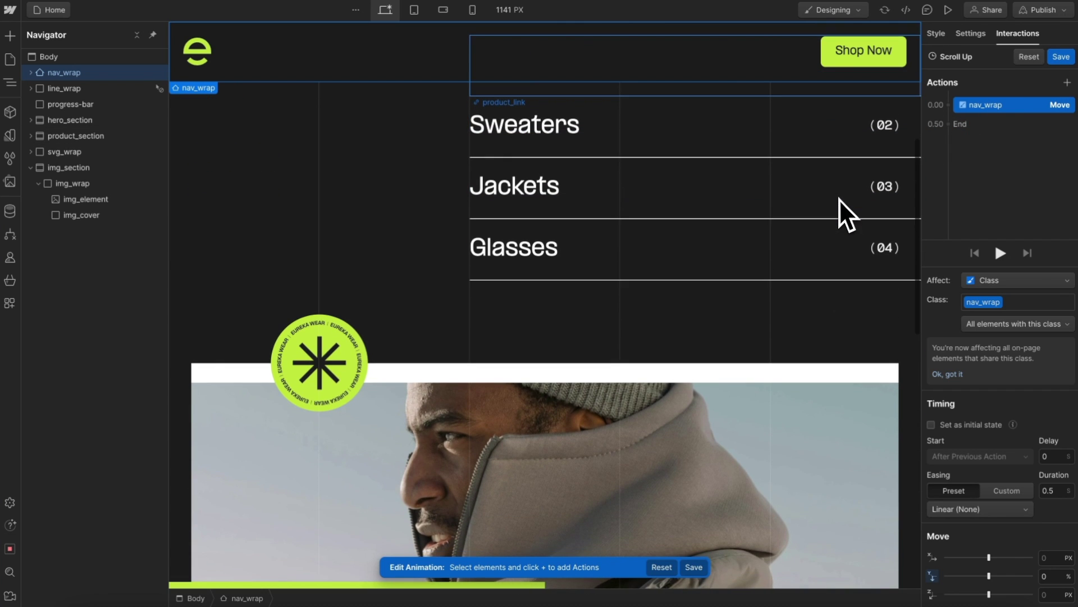
left_click(1061, 57)
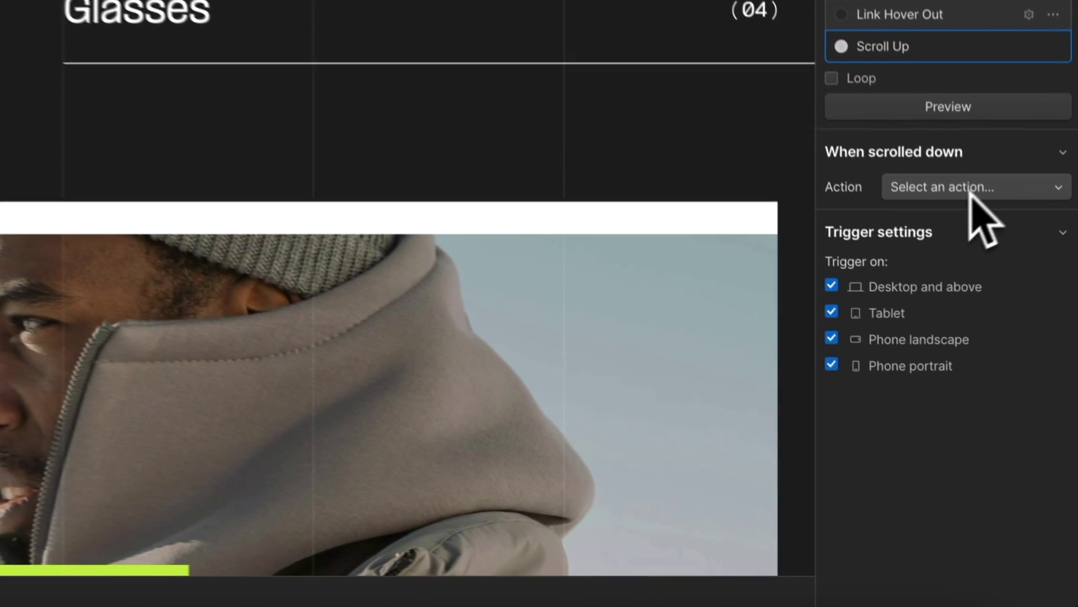
Step: Set the scrolled-down action to start an animation, using a duplicate of Scroll Up renamed Scroll Down
left_click(970, 191)
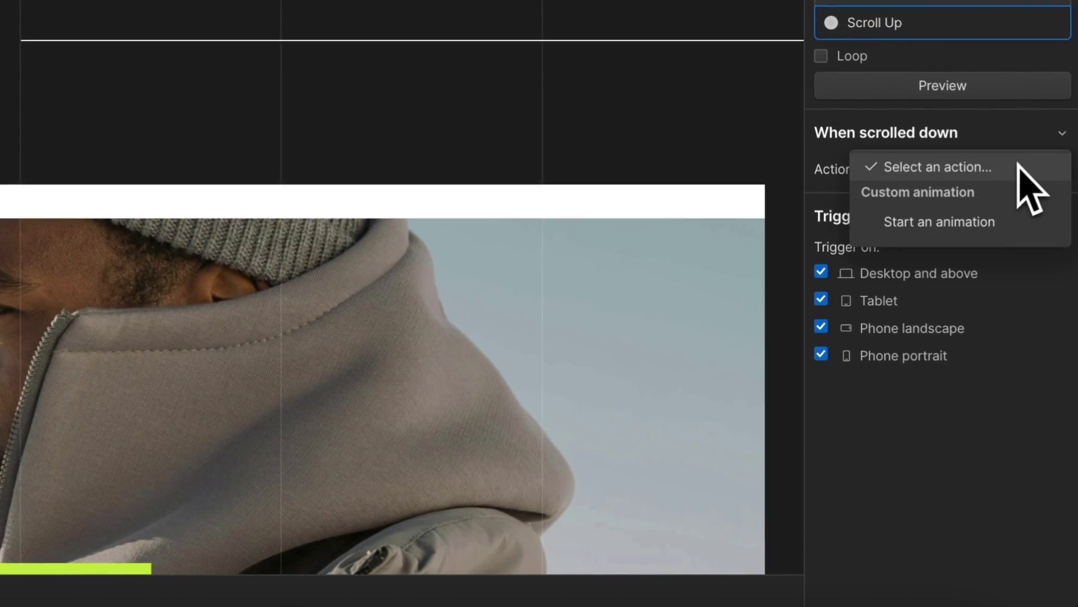
left_click(923, 236)
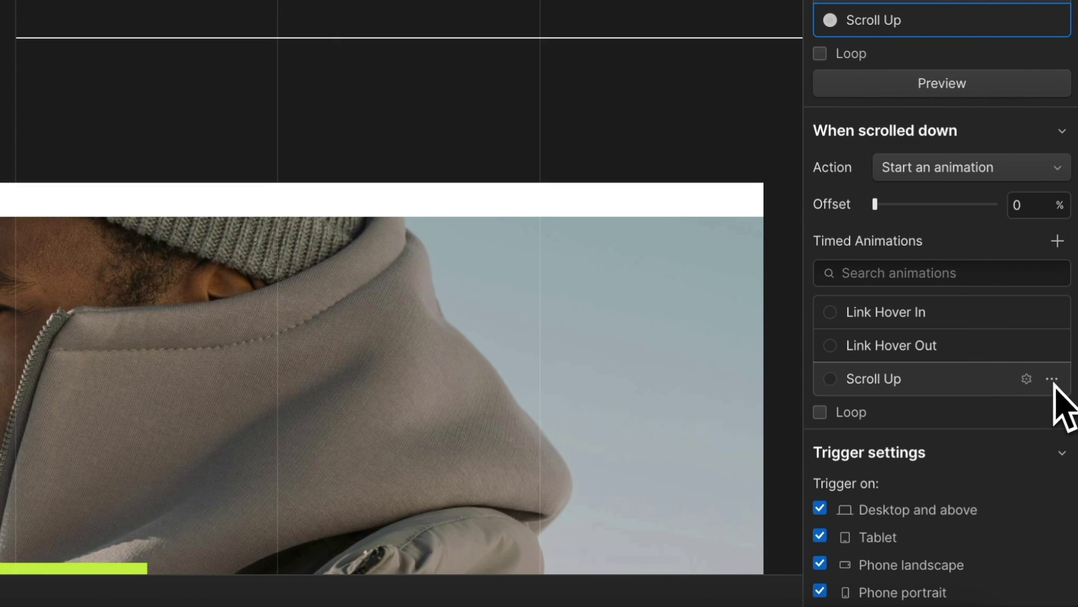
left_click(1052, 380)
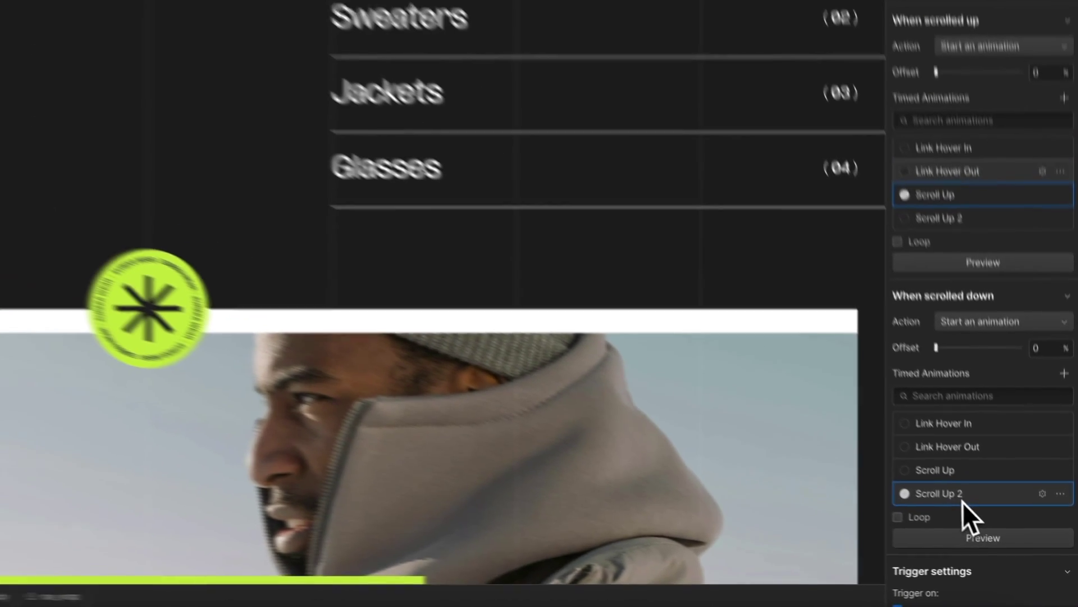
left_click(977, 447)
left_click(962, 59)
type("Scroll Down")
key("Return")
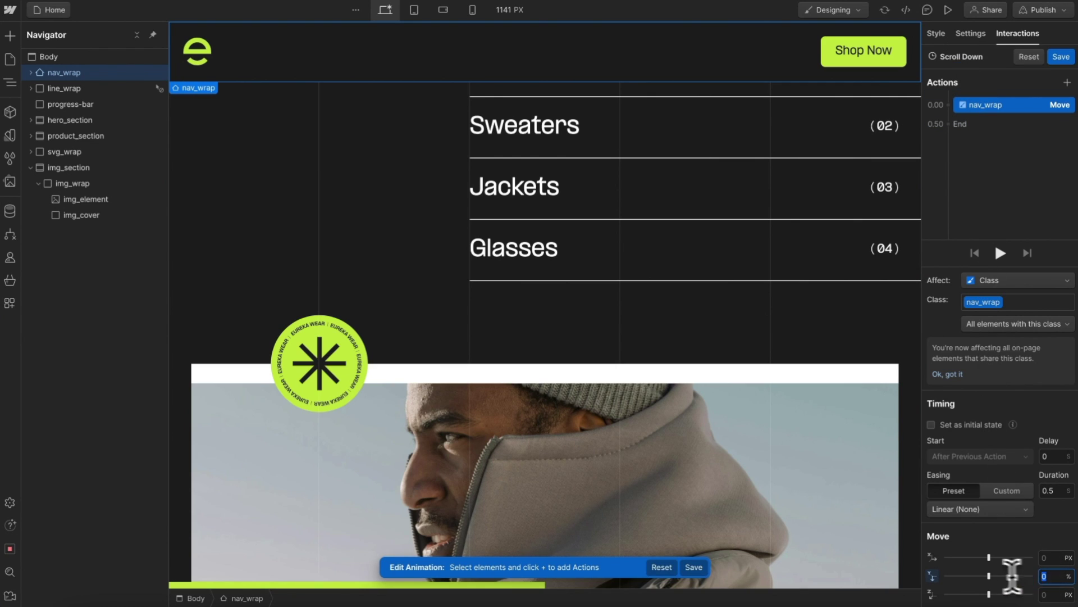
Step: Set the Scroll Down animation's nav_wrap Move to Y -100%, save it and preview the page
key("BackSpace")
key("BackSpace")
key("BackSpace")
type("70")
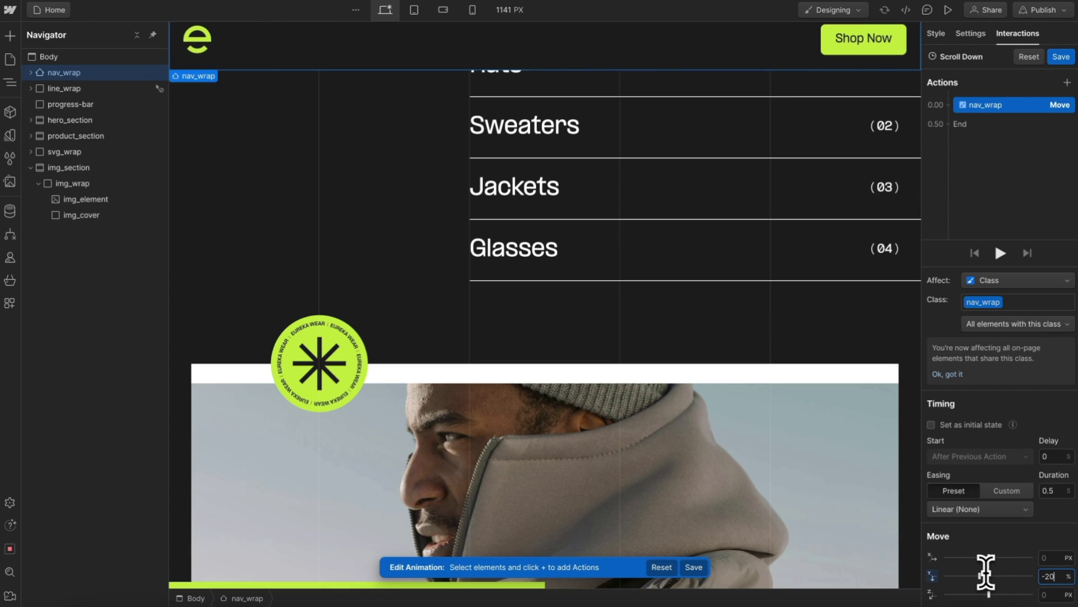
key("shift+Down")
key("shift+Down")
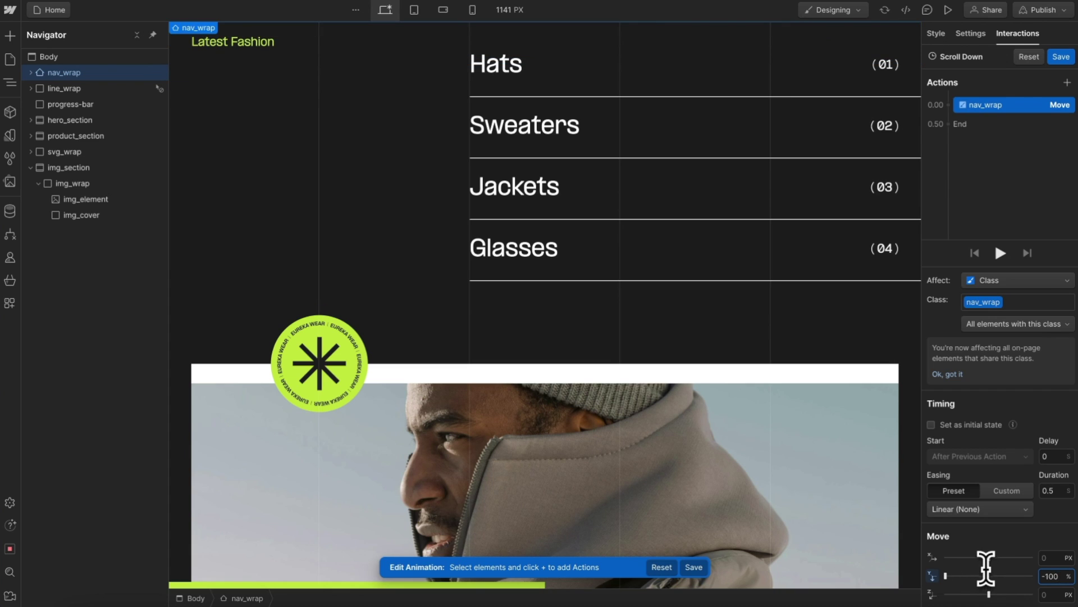
left_click(1061, 57)
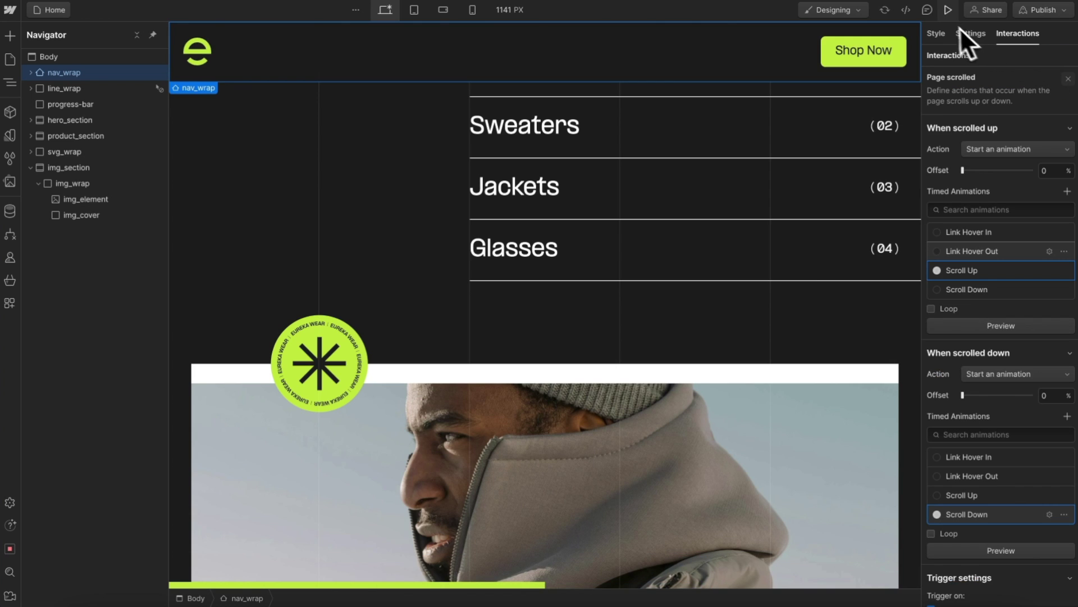
left_click(948, 9)
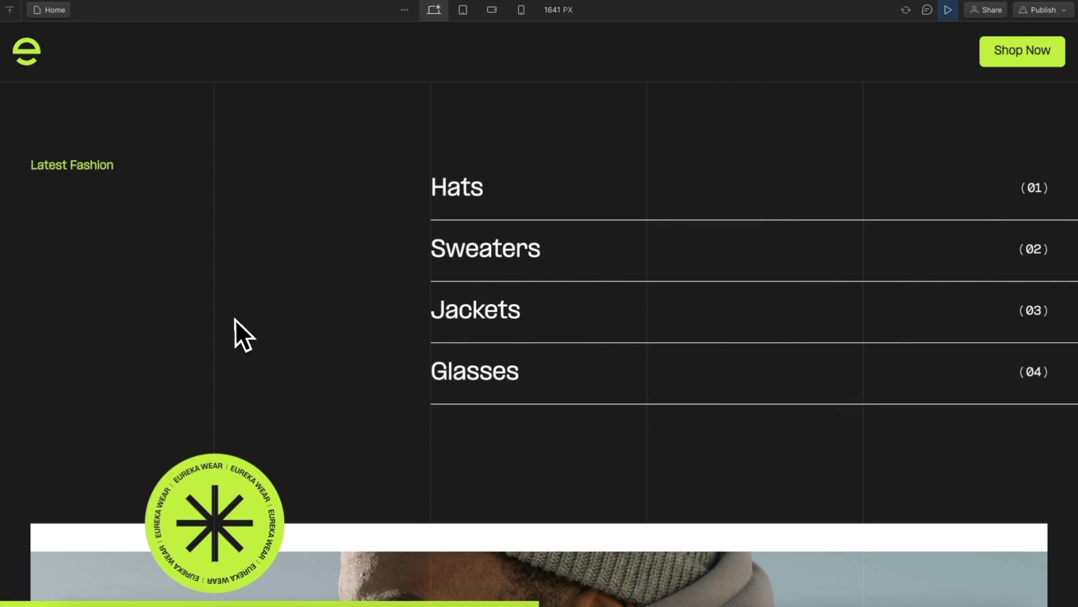
Step: Scroll the previewed page down and up to check the navbar's hiding and return, exit the preview and close the trigger settings
scroll(234, 319, "down", 3)
scroll(235, 319, "down", 6)
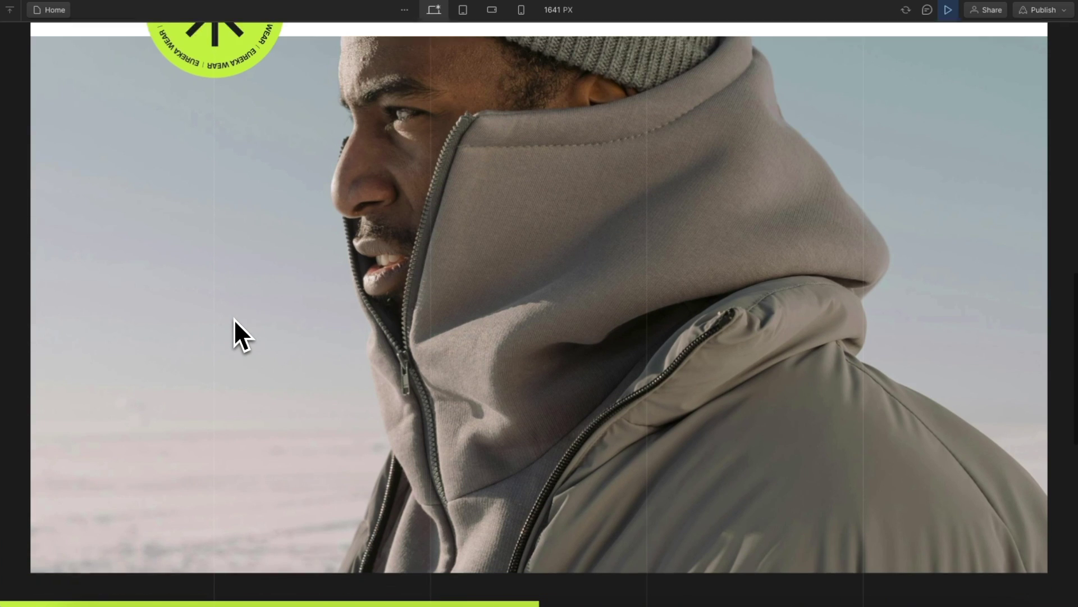
scroll(234, 319, "down", 3)
scroll(235, 319, "up", 1)
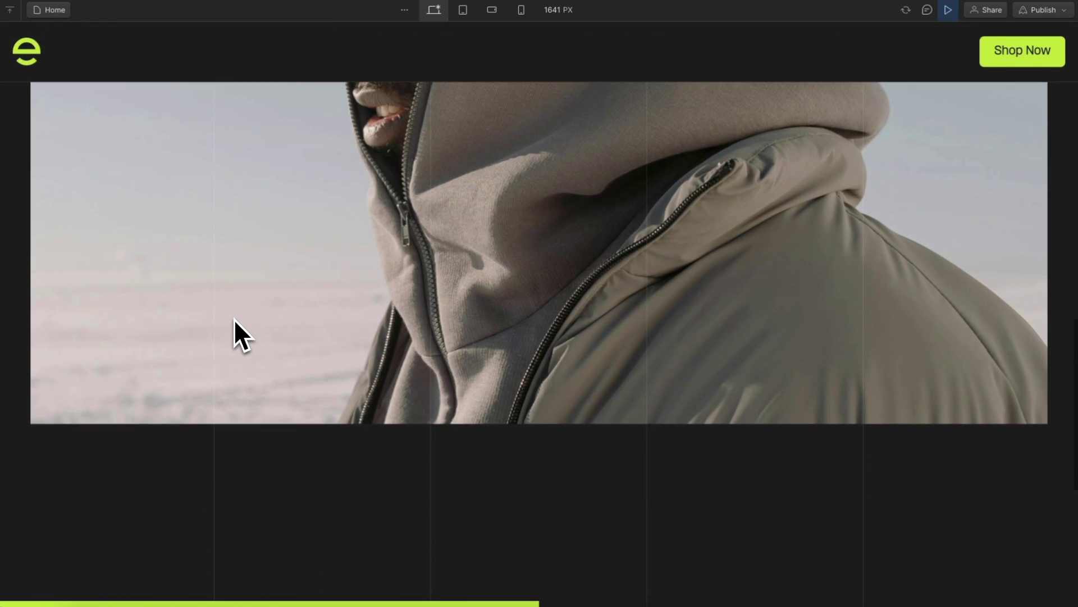
scroll(234, 319, "down", 1)
scroll(234, 319, "up", 2)
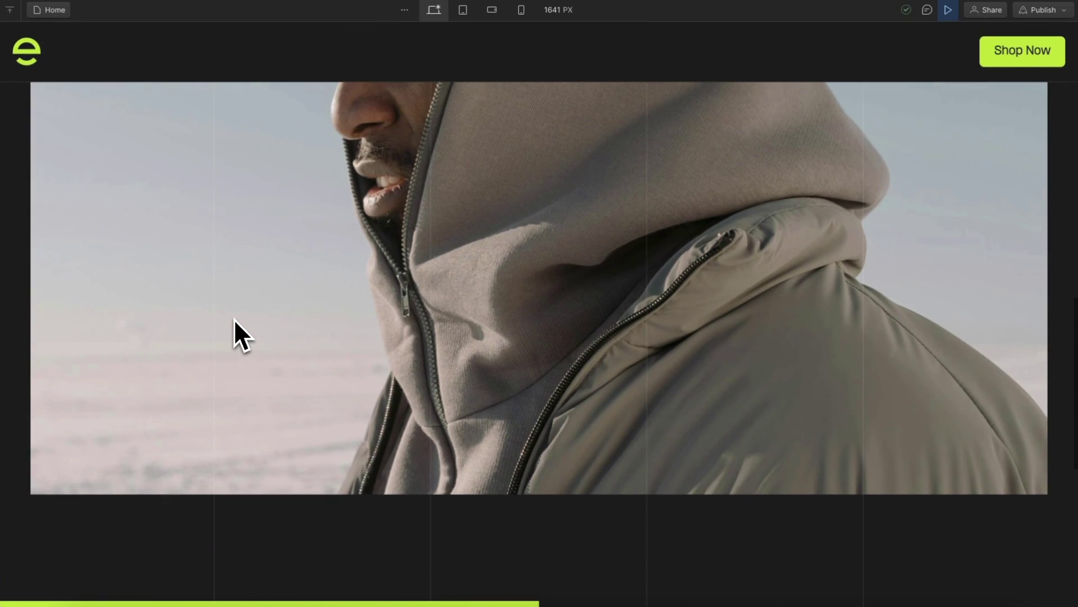
scroll(233, 319, "down", 2)
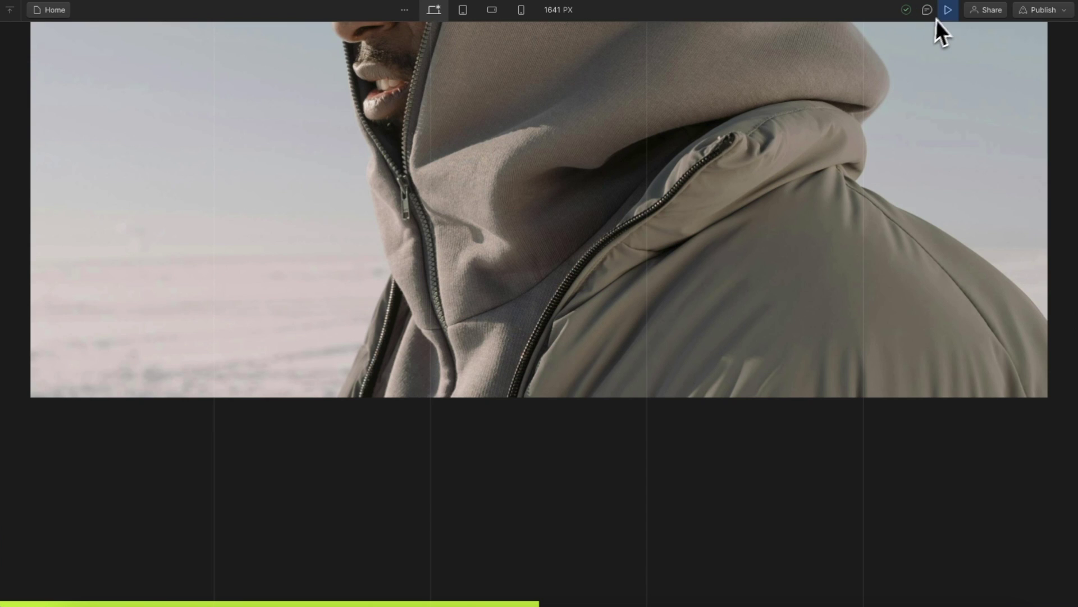
left_click(949, 12)
left_click(1074, 79)
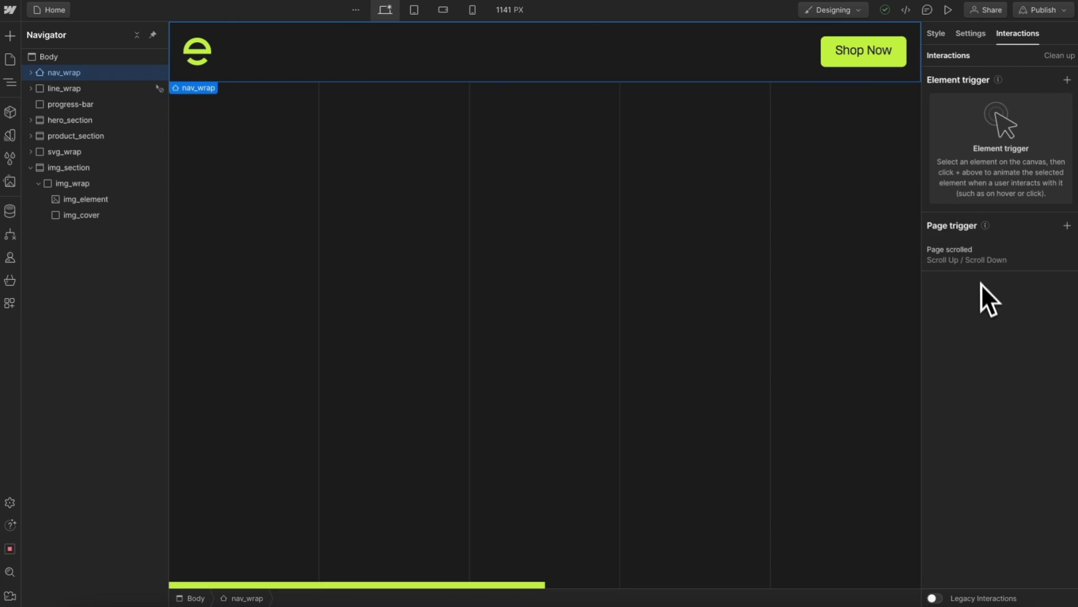
Step: On the About page, add a Page scrolled trigger that starts the Scroll Up animation when scrolled up
left_click(10, 60)
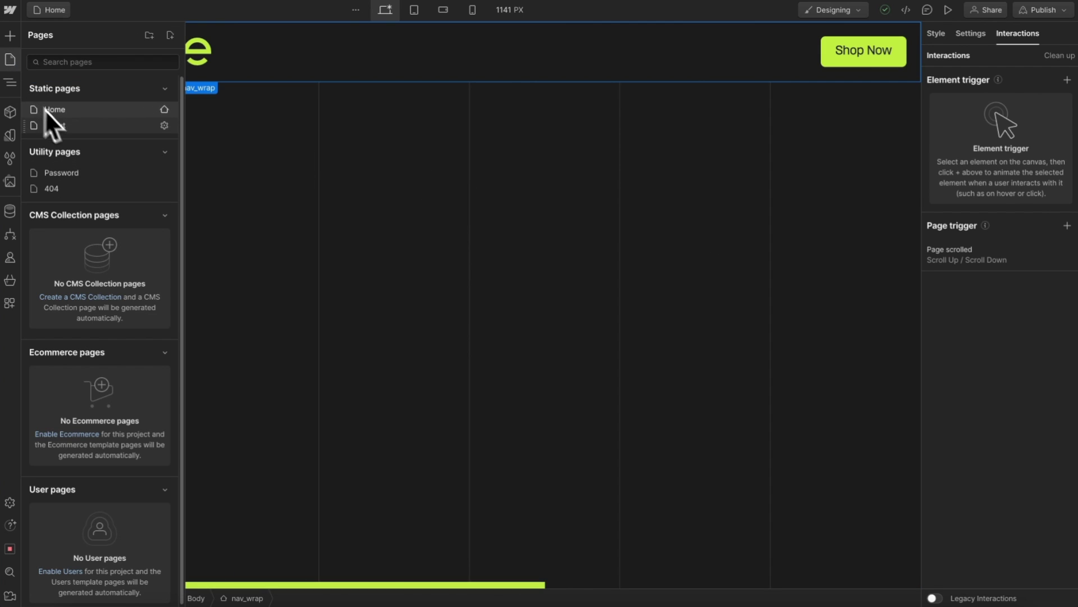
left_click(56, 125)
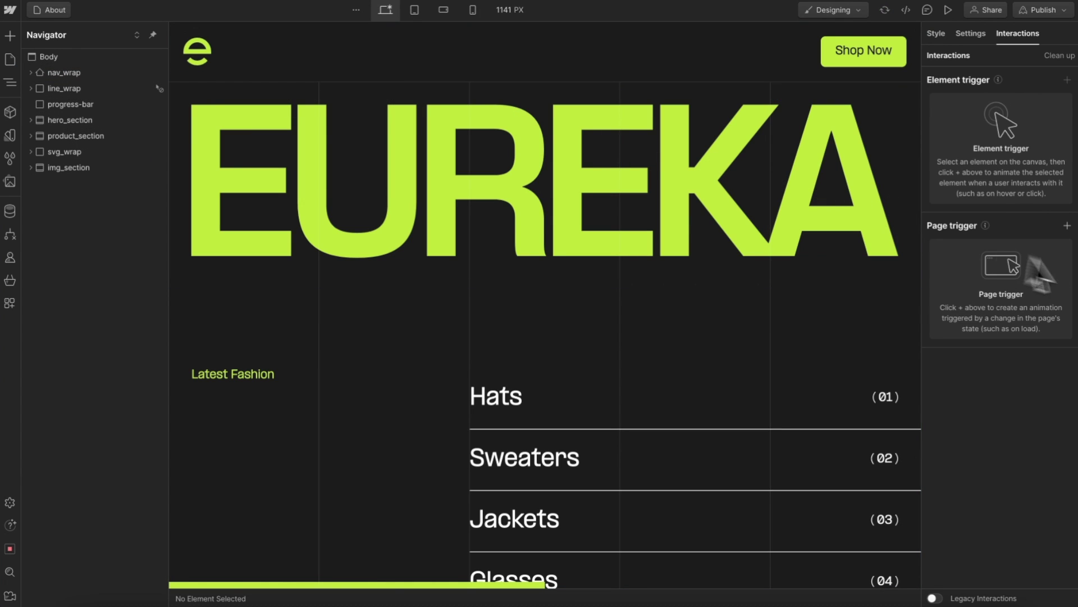
left_click(1067, 225)
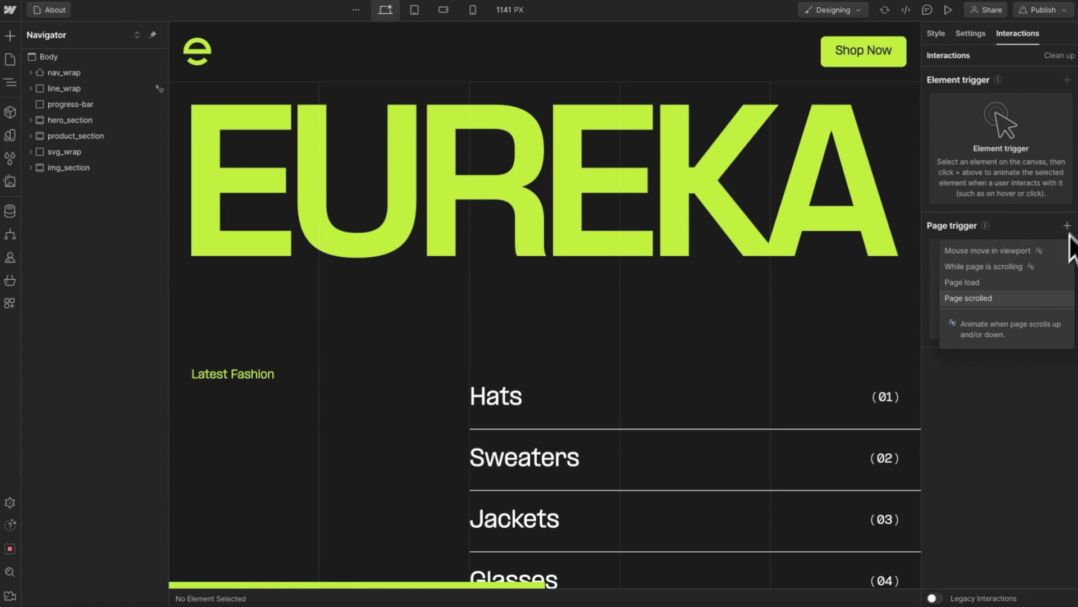
left_click(1005, 298)
left_click(1013, 148)
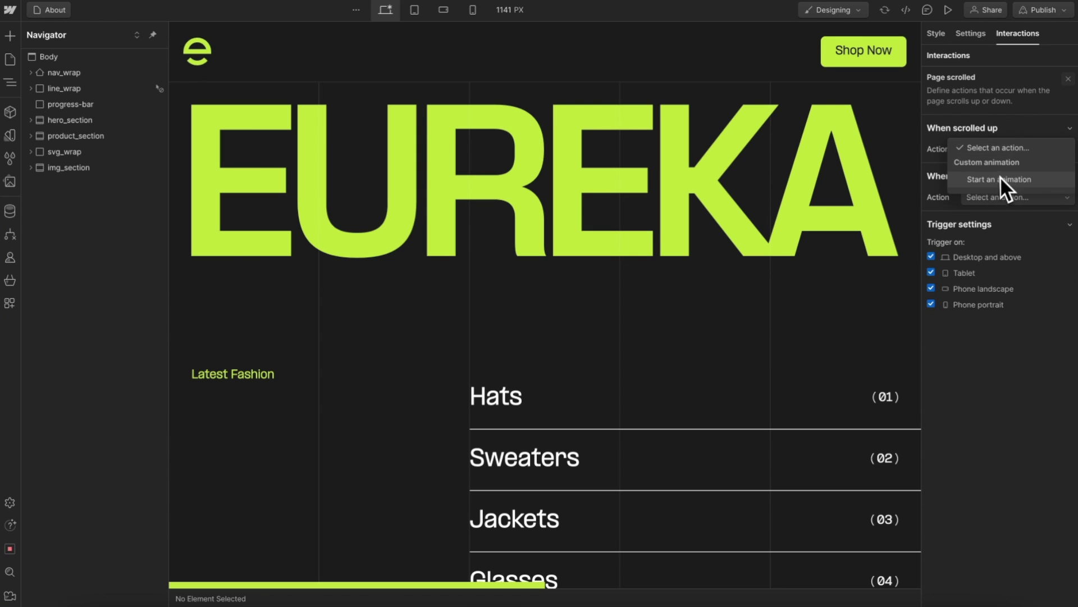
left_click(1000, 179)
left_click(1001, 266)
Step: Set the About page's scrolled-down action to start the Scroll Down animation and close the trigger settings
left_click(998, 373)
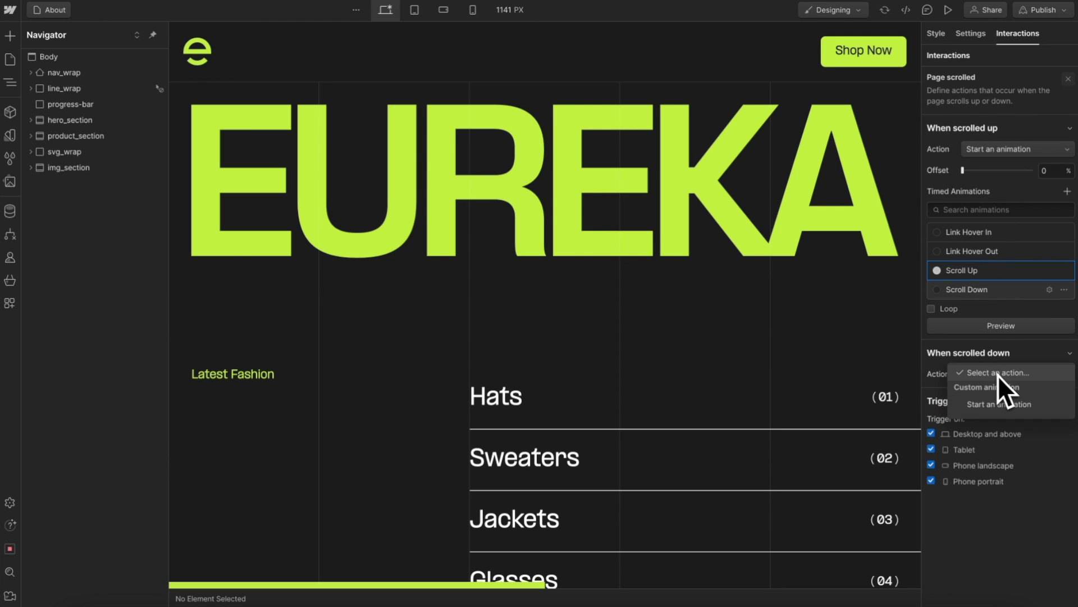
left_click(1008, 402)
left_click(976, 513)
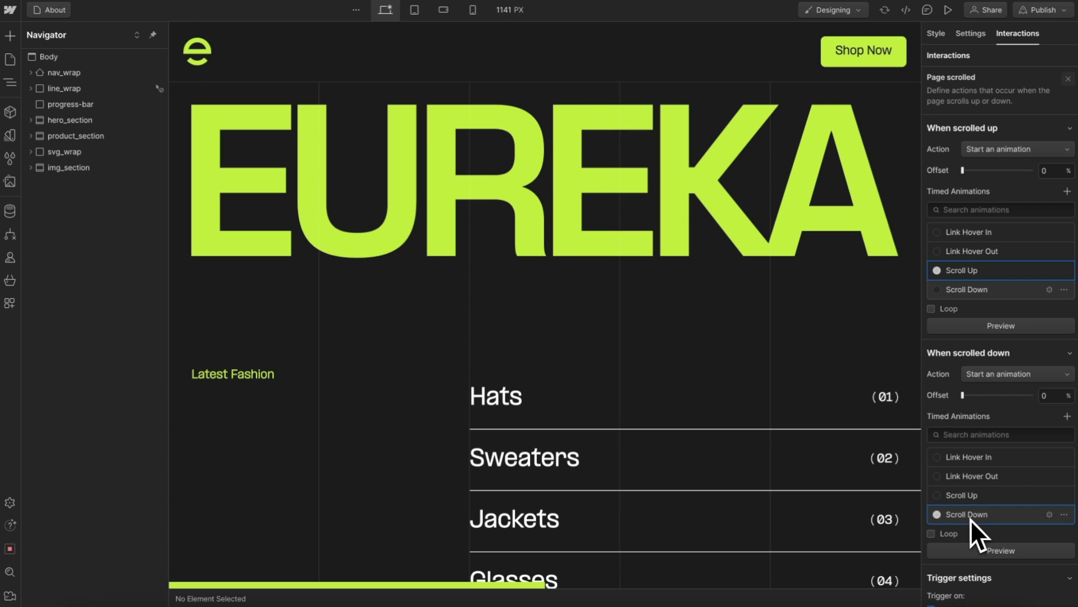
left_click(1067, 79)
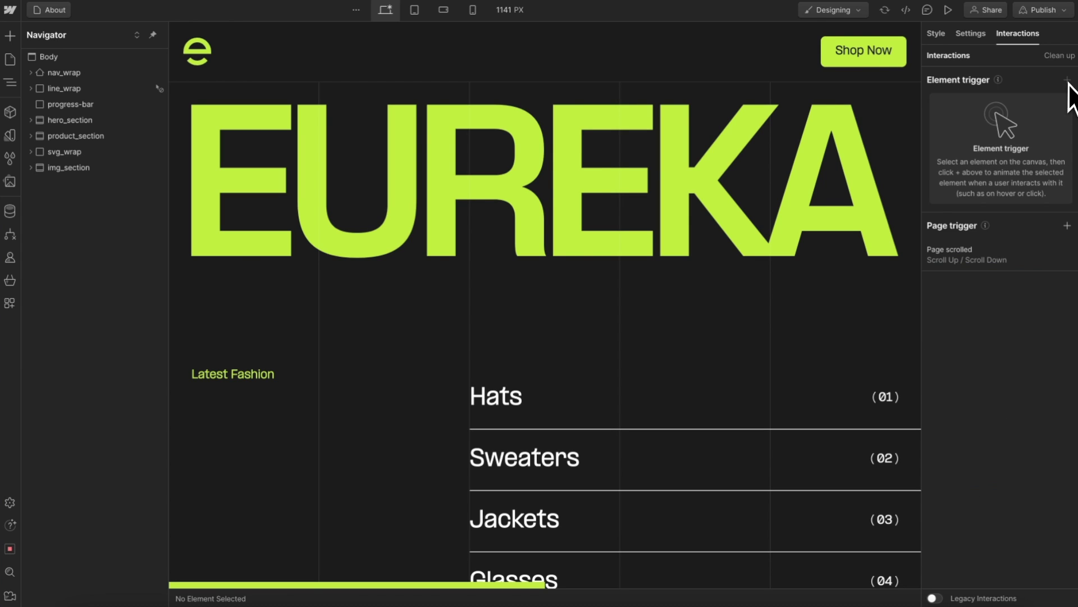
Step: Return to the Home page and briefly view its page settings
key("p")
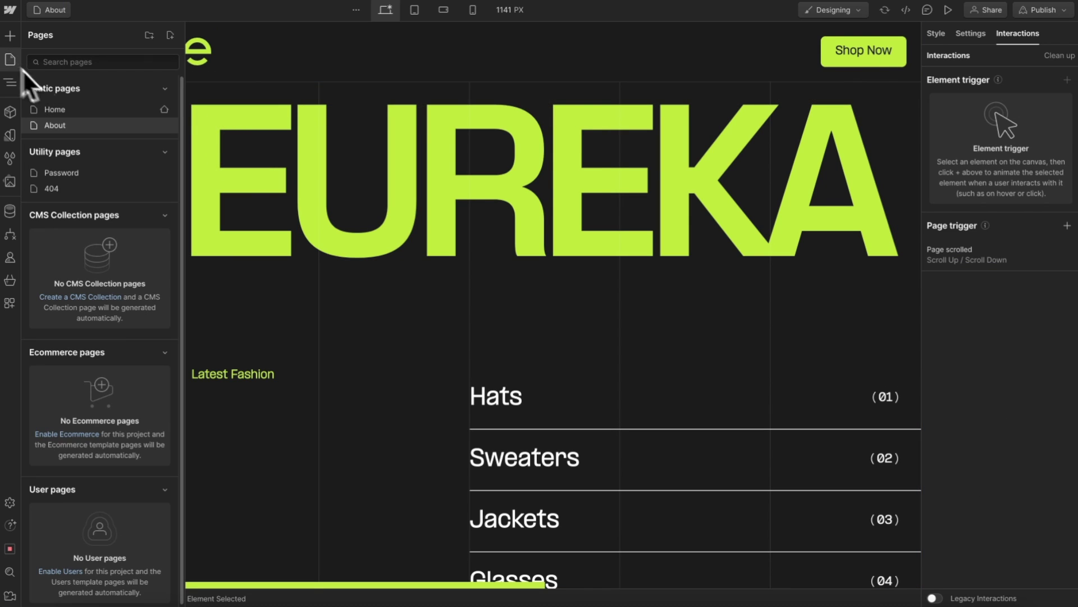
left_click(89, 109)
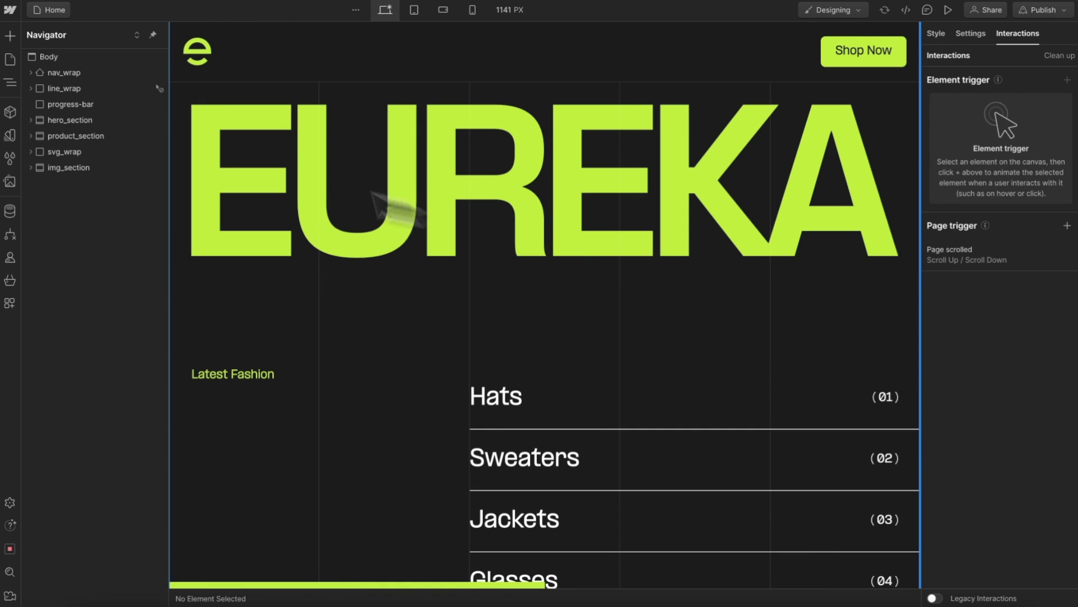
left_click(9, 59)
left_click(160, 111)
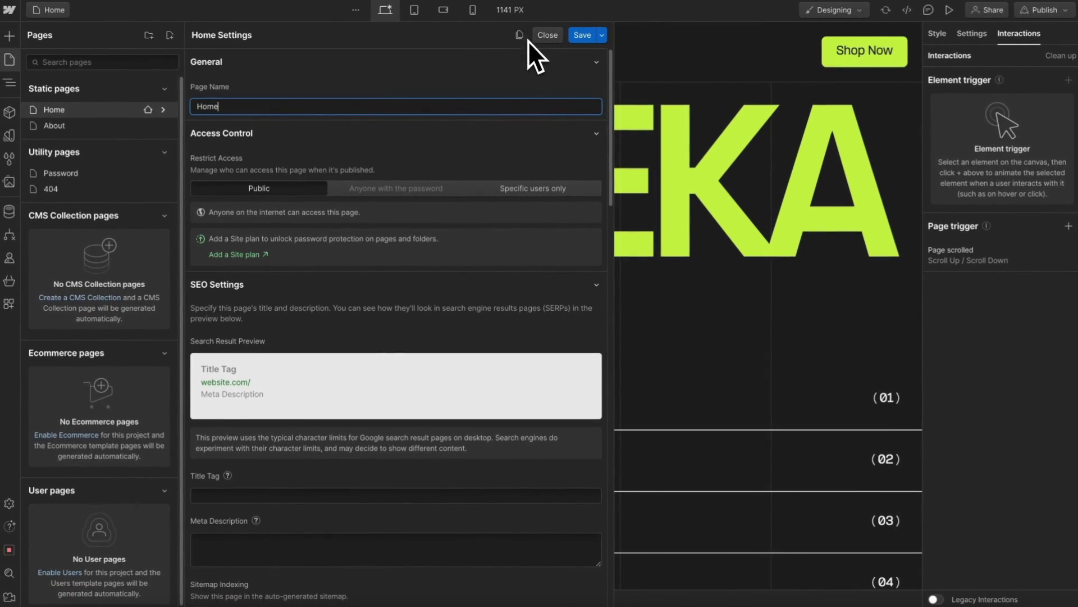
left_click(11, 82)
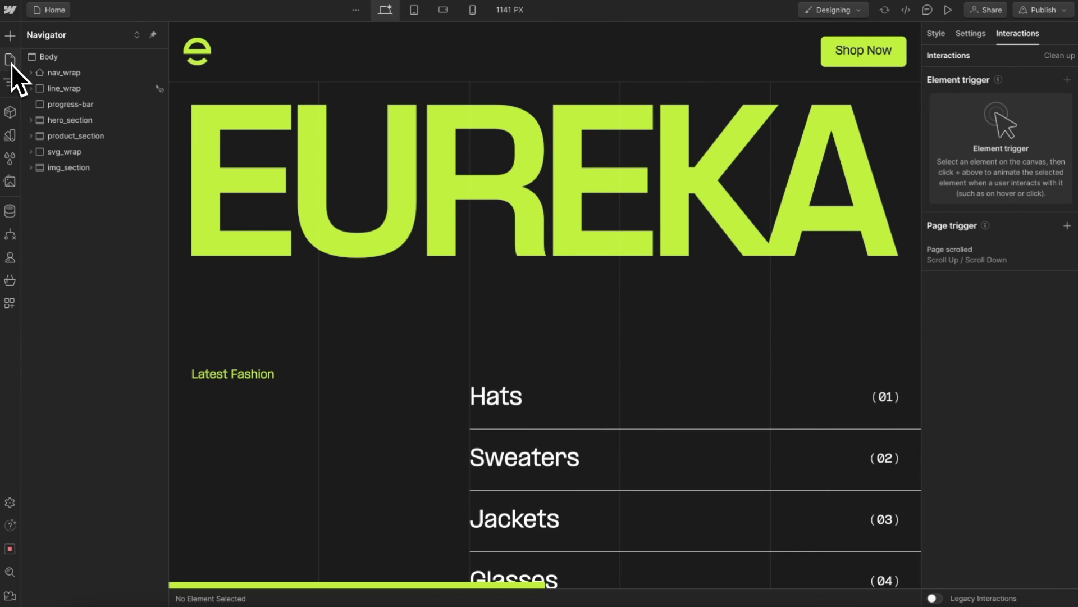
Step: With progress-bar selected, add a While page is scrolling page trigger whose action is Play scroll animation
scroll(359, 404, "down", 2)
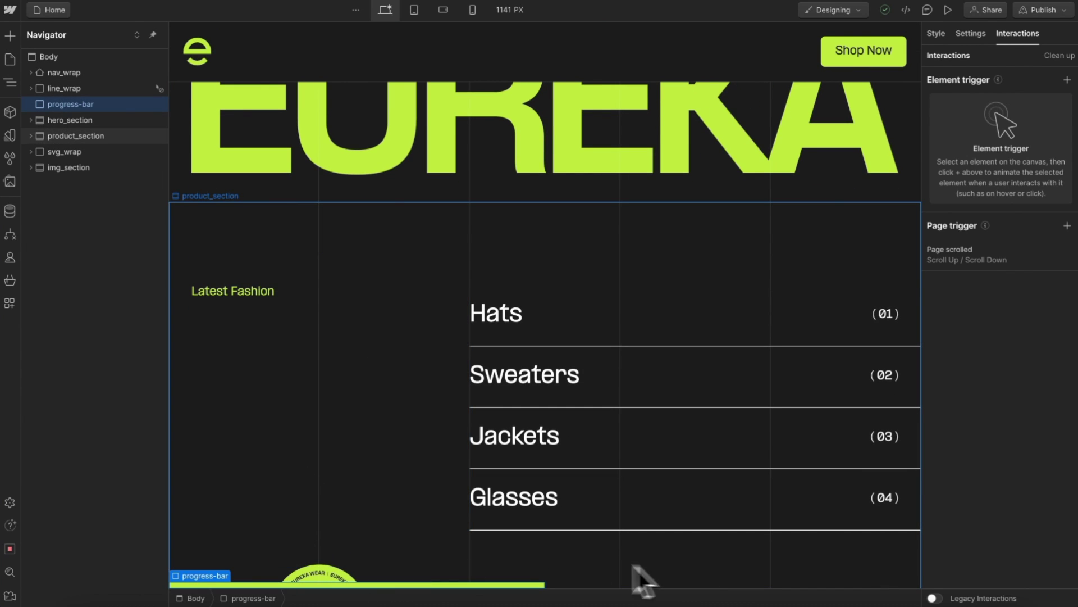
scroll(827, 403, "down", 5)
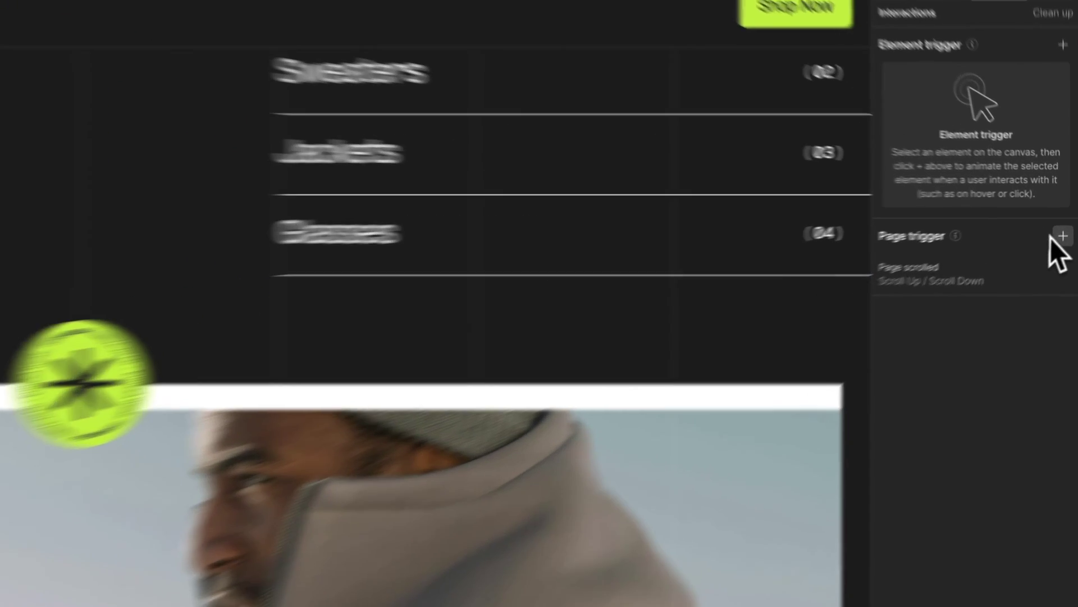
left_click(1067, 225)
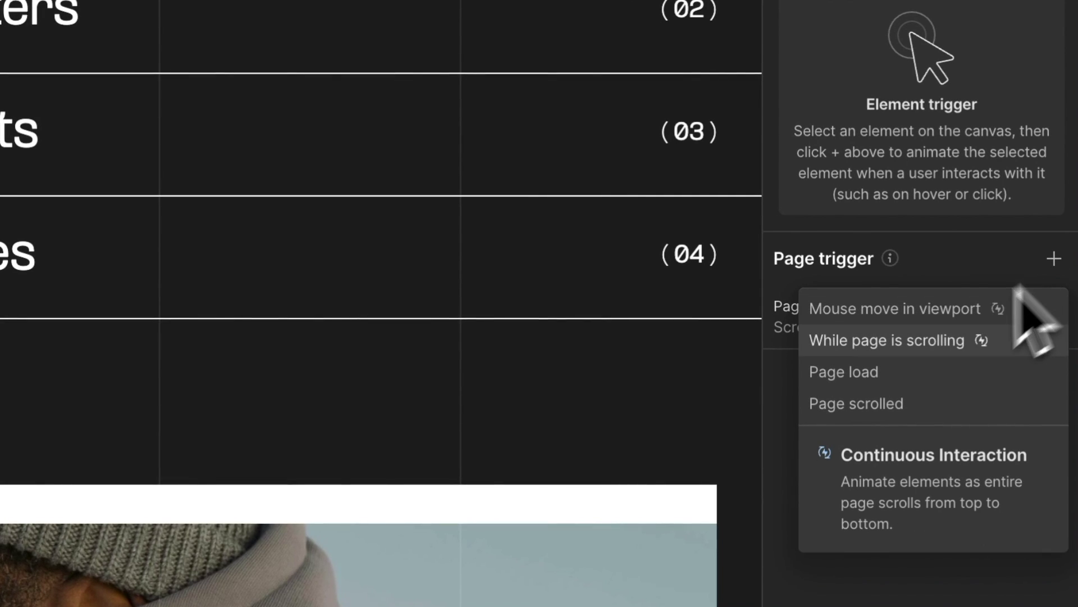
left_click(958, 344)
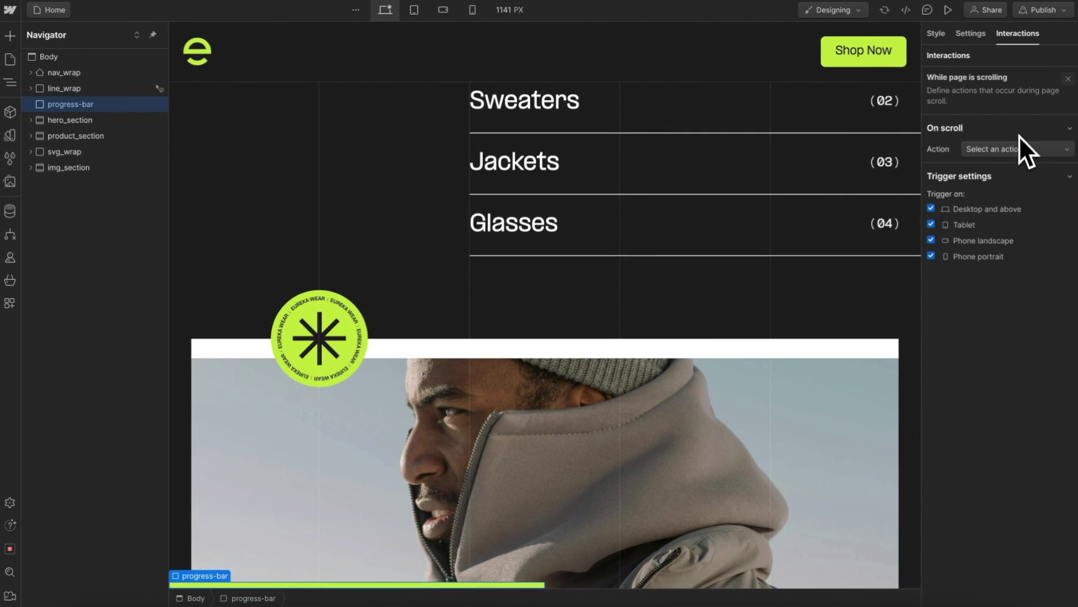
left_click(1023, 151)
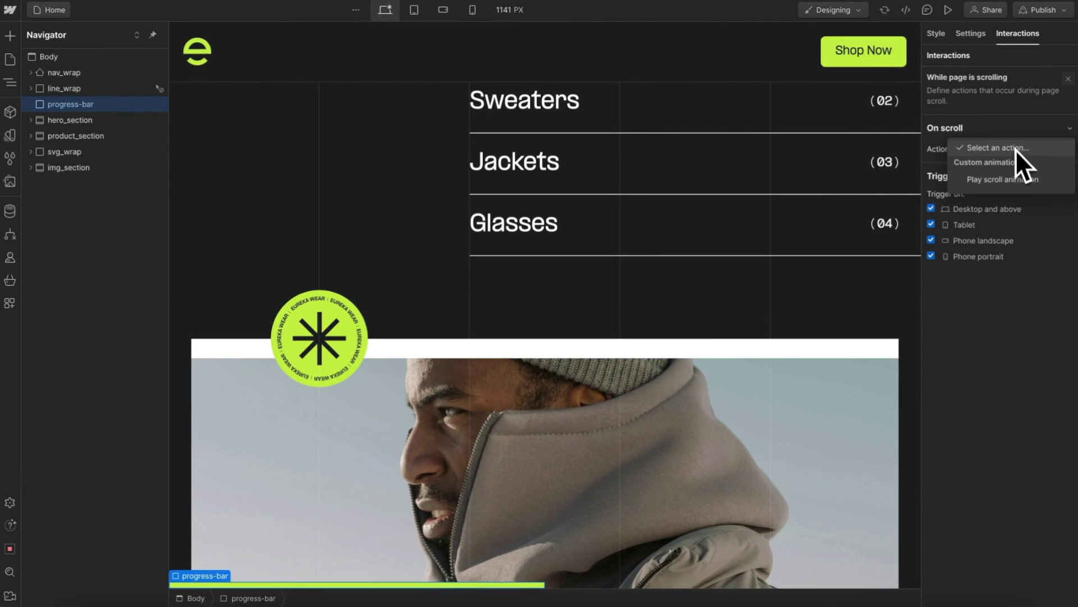
left_click(1003, 186)
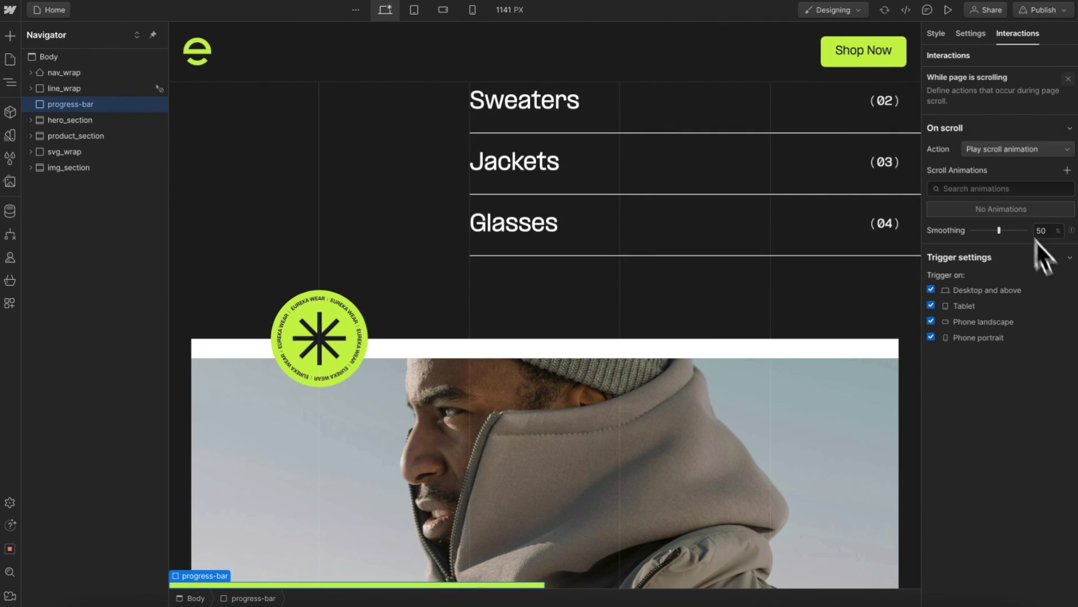
Step: Create a scroll animation named Progress and add a Size action for progress-bar
left_click(1067, 171)
type("S")
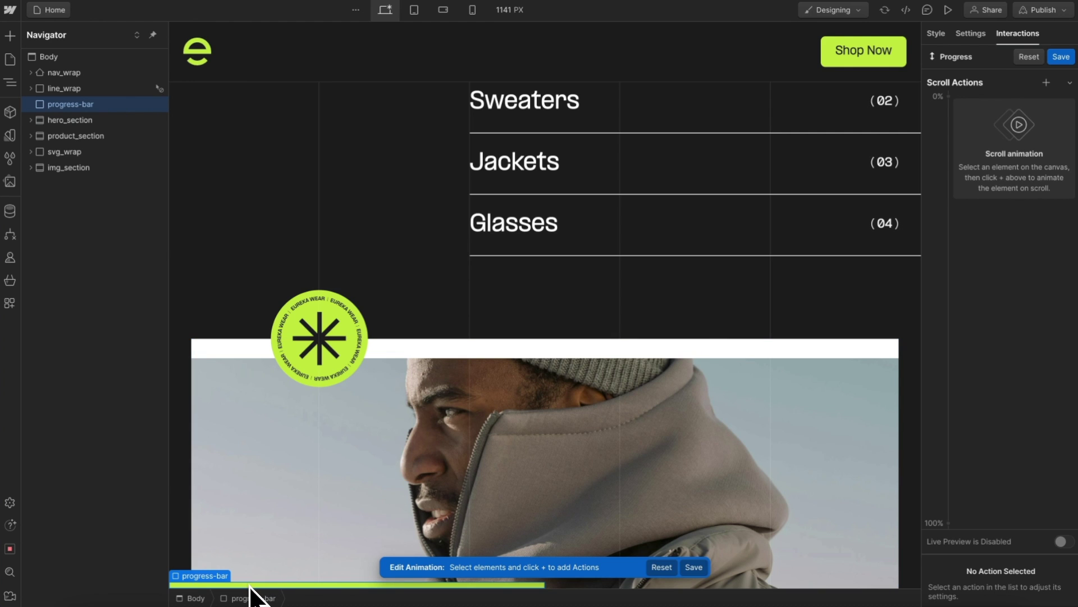
left_click(948, 96)
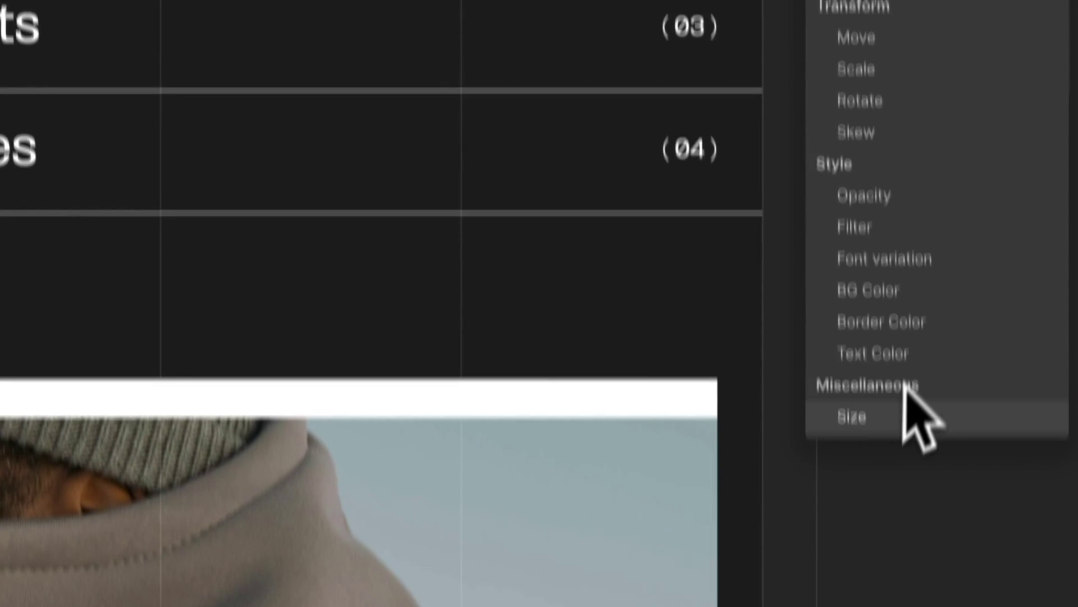
left_click(905, 414)
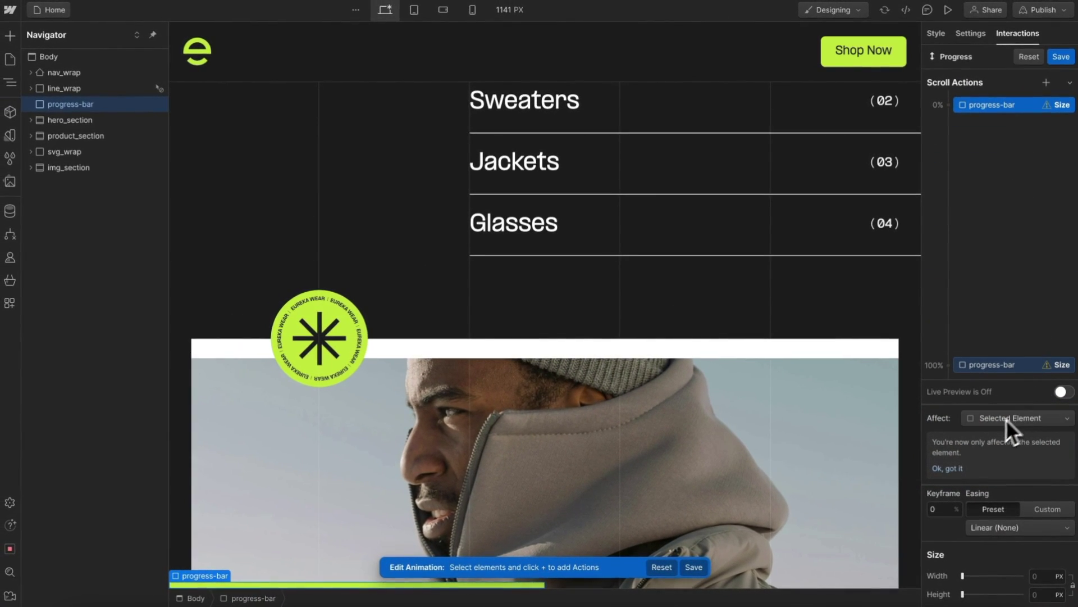
Step: Make the Size action affect all elements with the progress-bar class, with width 0% at the 0% keyframe and 100% at the 100% keyframe
left_click(1002, 420)
left_click(1016, 402)
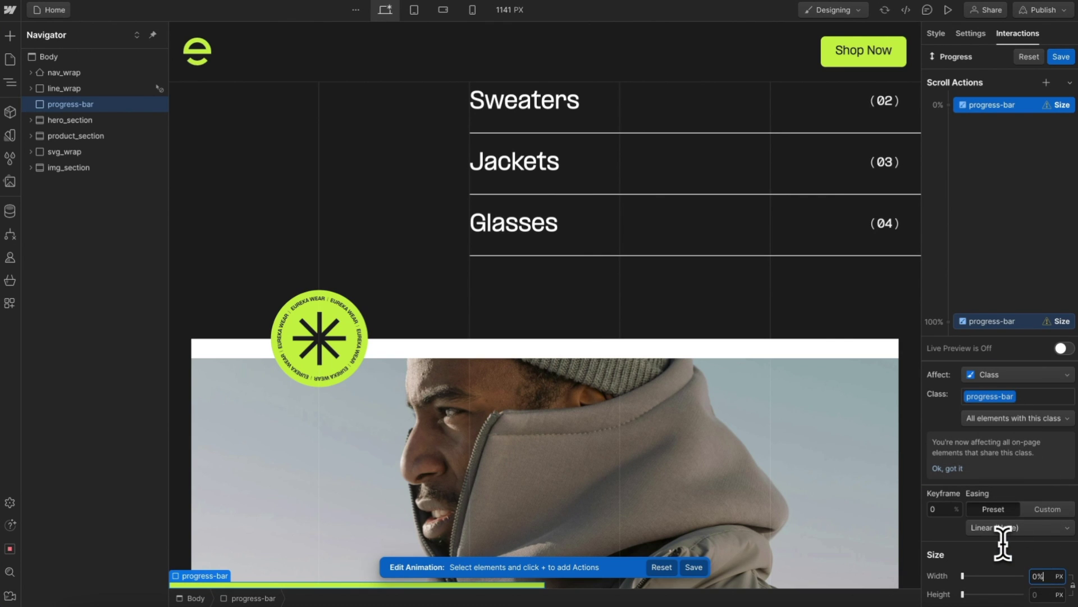
left_click(1006, 323)
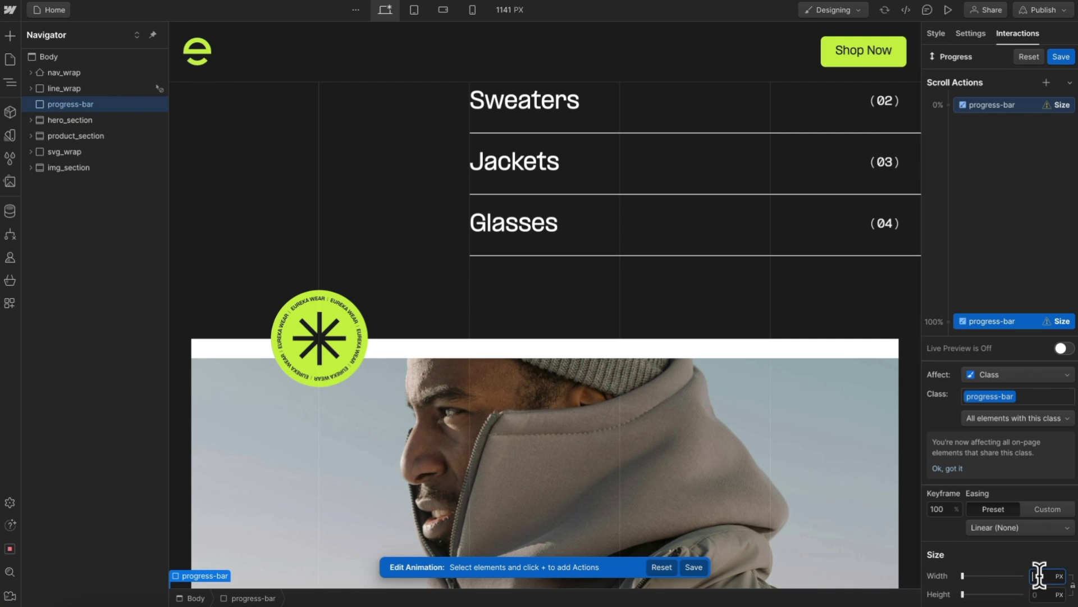
key("Return")
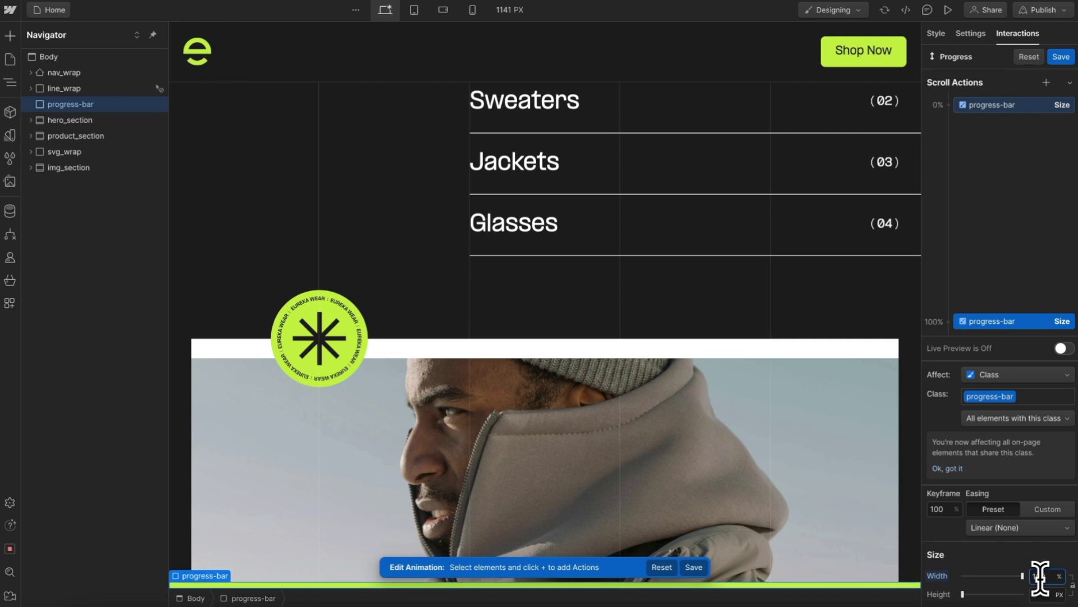
Step: Turn on Live Preview and scroll through the page to check how the progress bar grows
left_click(1063, 349)
scroll(794, 241, "up", 3)
scroll(794, 241, "up", 4)
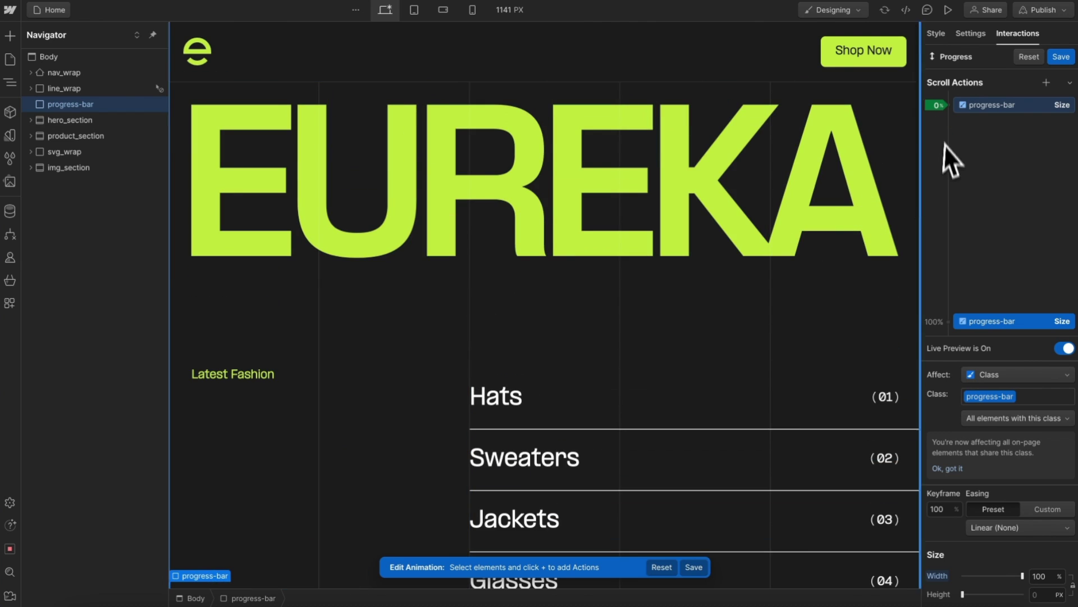
scroll(789, 211, "down", 10)
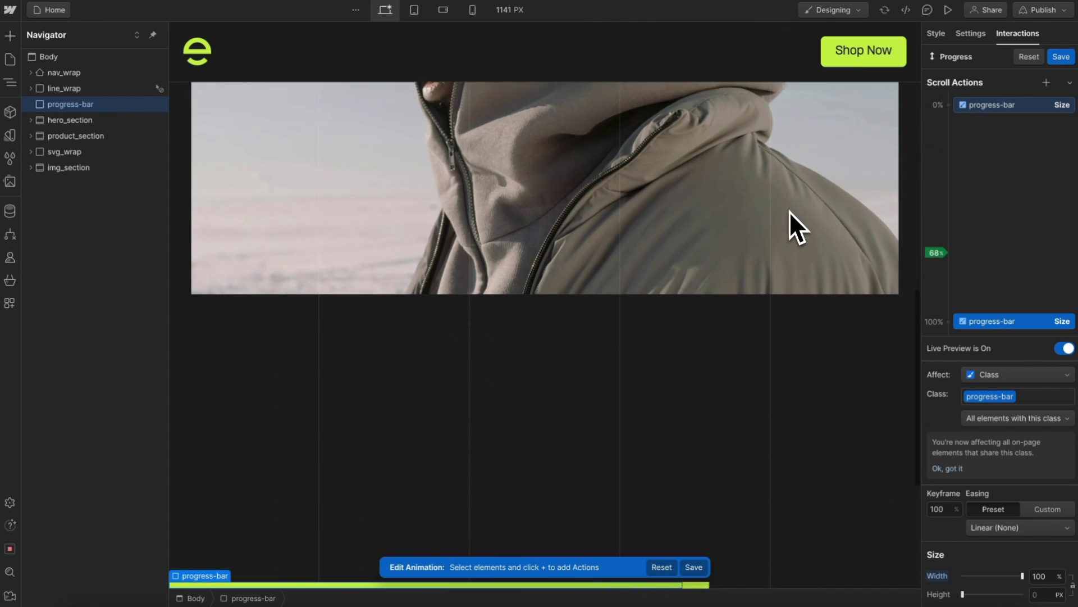
scroll(790, 212, "up", 4)
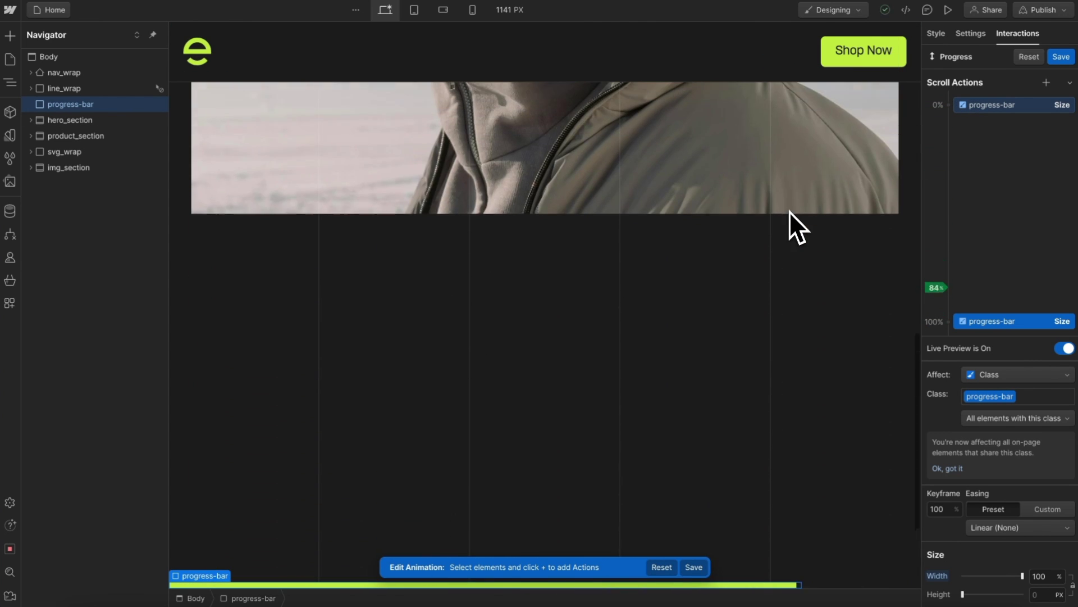
scroll(790, 211, "down", 4)
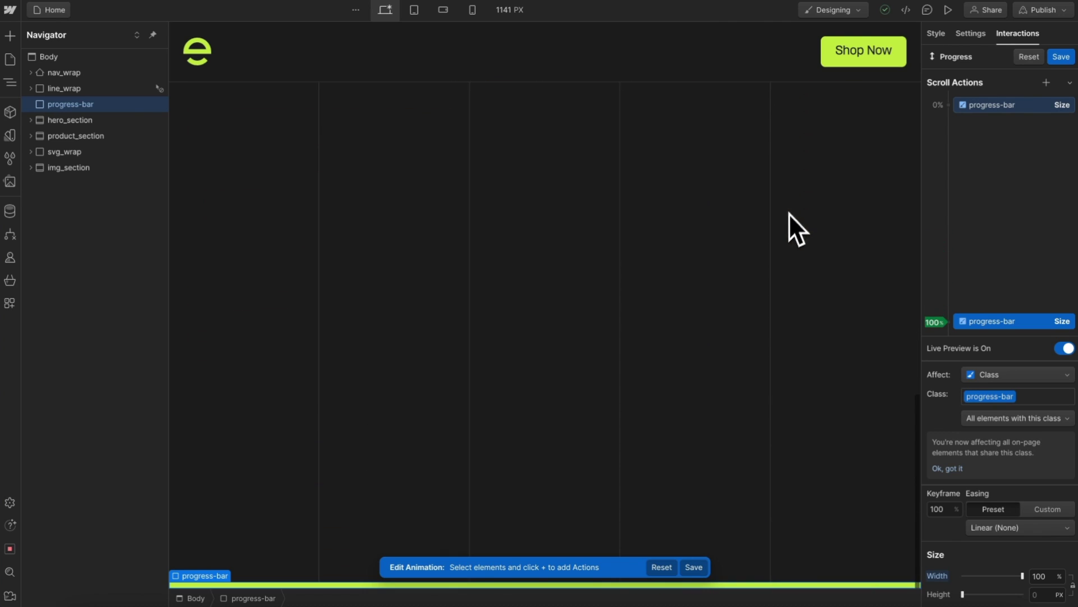
Step: Move the final progress-bar Size keyframe to 90% and scroll to the page's end with Live Preview on
left_click_drag(994, 322, 993, 296)
scroll(838, 249, "up", 3)
left_click(1063, 348)
scroll(721, 314, "down", 5)
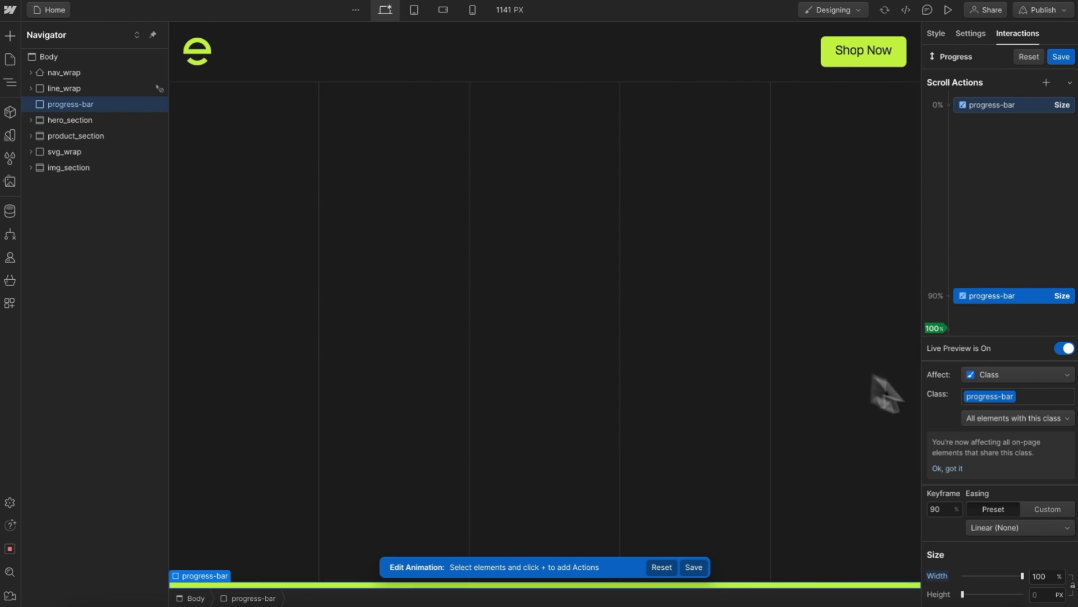
Step: Save the Progress animation, set its smoothing to 71% and preview the page
left_click(1061, 56)
left_click_drag(1000, 232, 1014, 233)
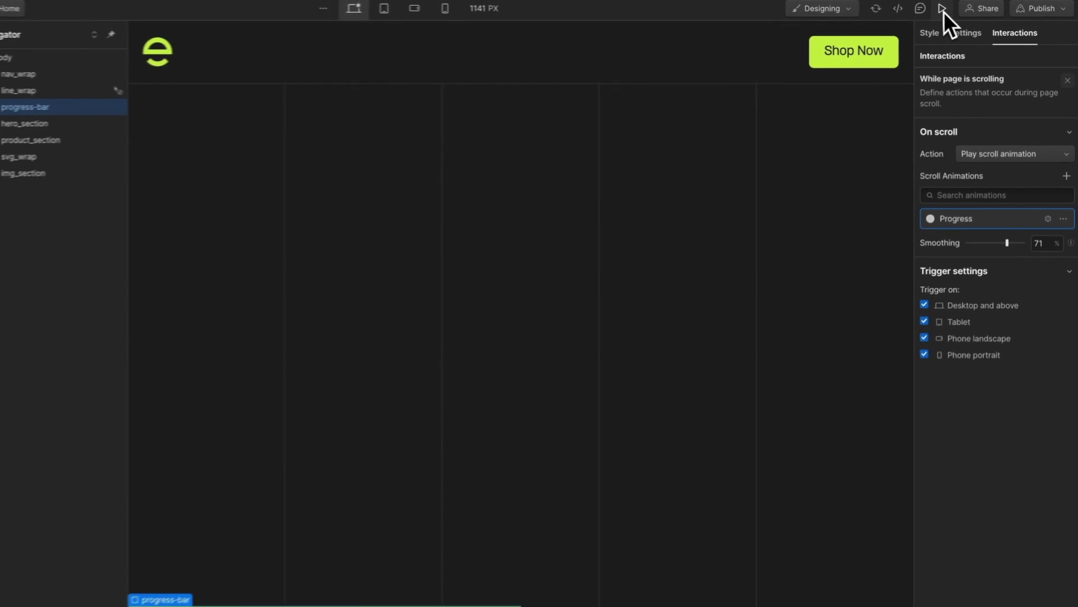
left_click(948, 10)
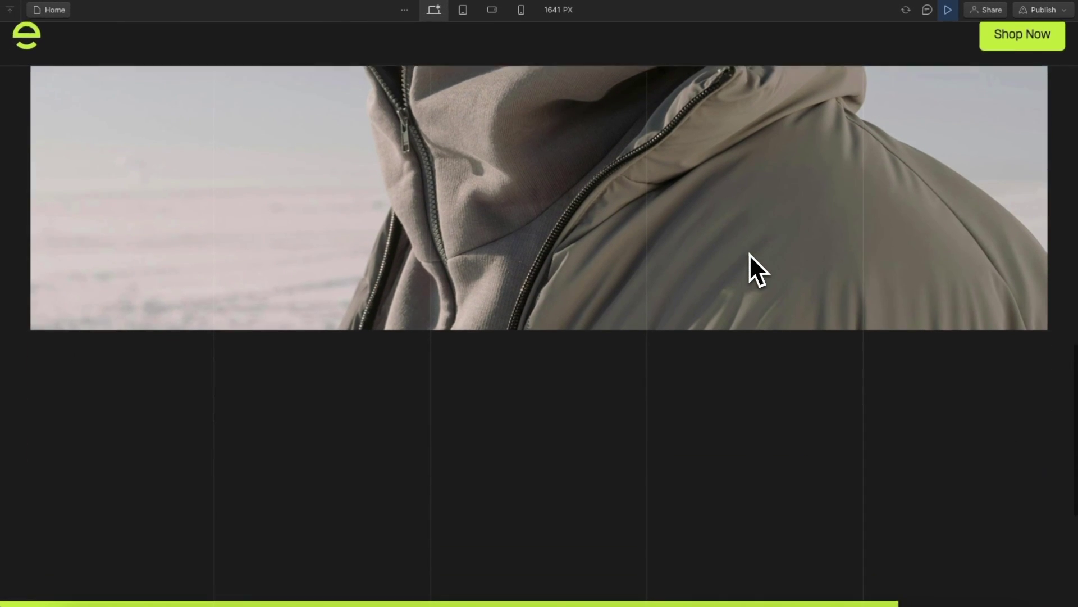
Step: Scroll the previewed page up and down to check the smoothed progress bar, and return to the design view
scroll(749, 253, "up", 3)
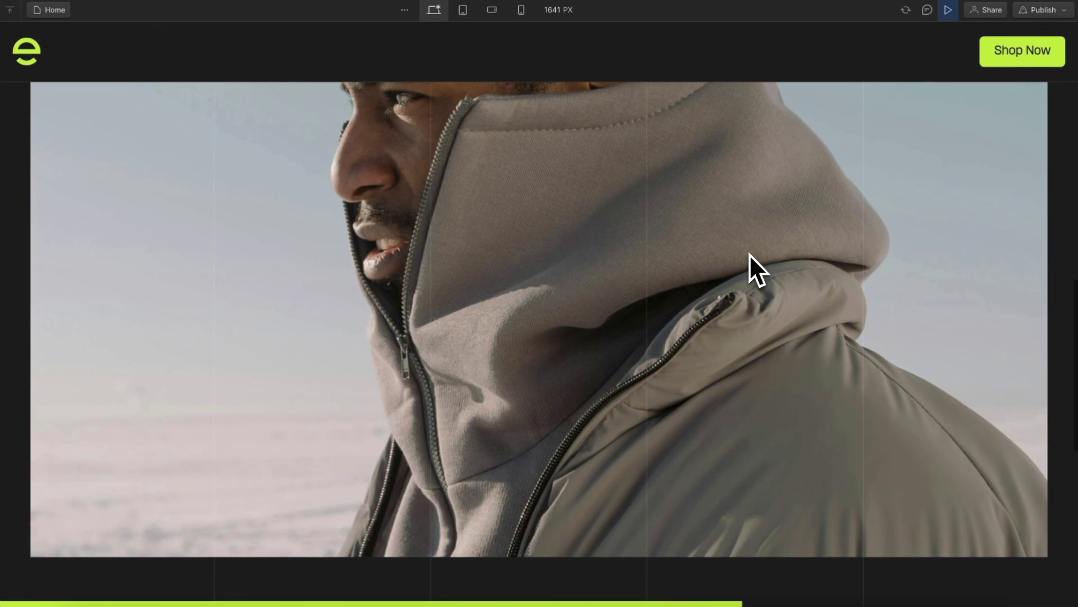
scroll(749, 254, "down", 5)
scroll(749, 254, "up", 3)
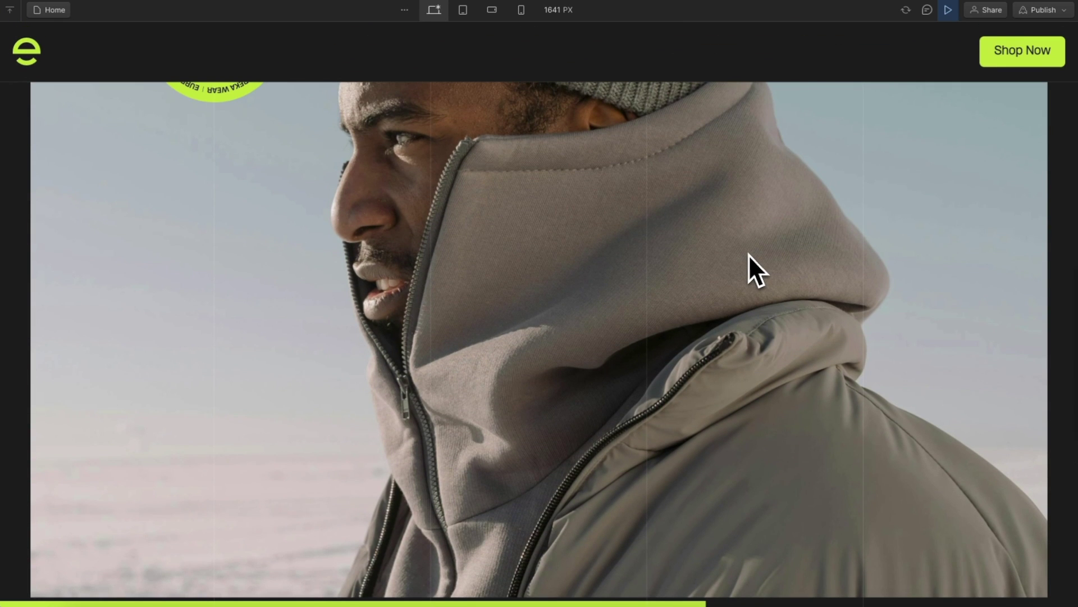
left_click(948, 10)
scroll(630, 281, "up", 5)
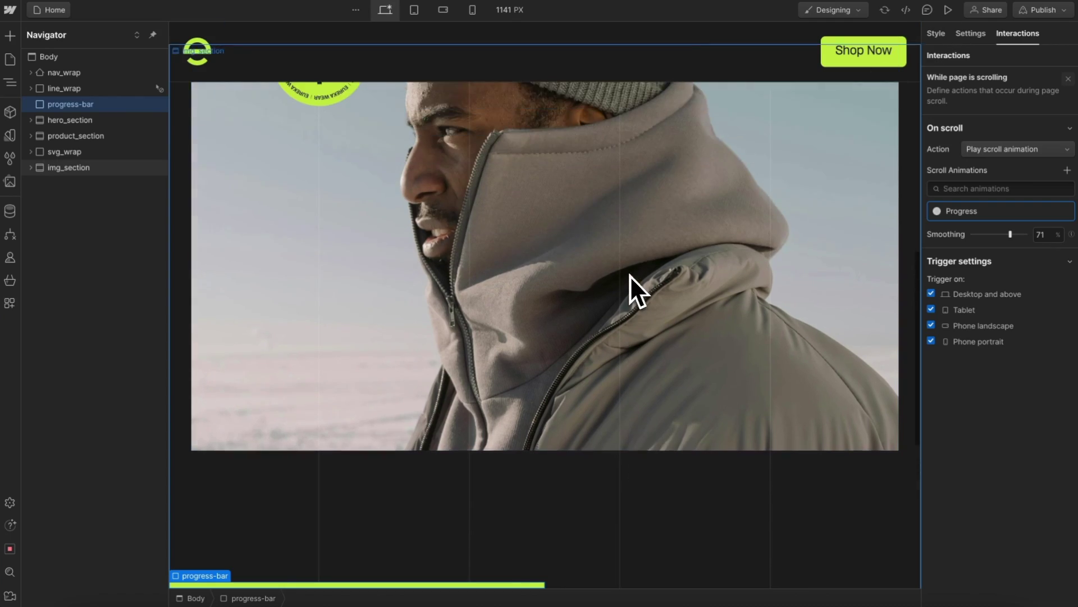
Step: With the round badge's svg_element selected, add a Page load trigger that starts an animation when the page starts loading
left_click(339, 278)
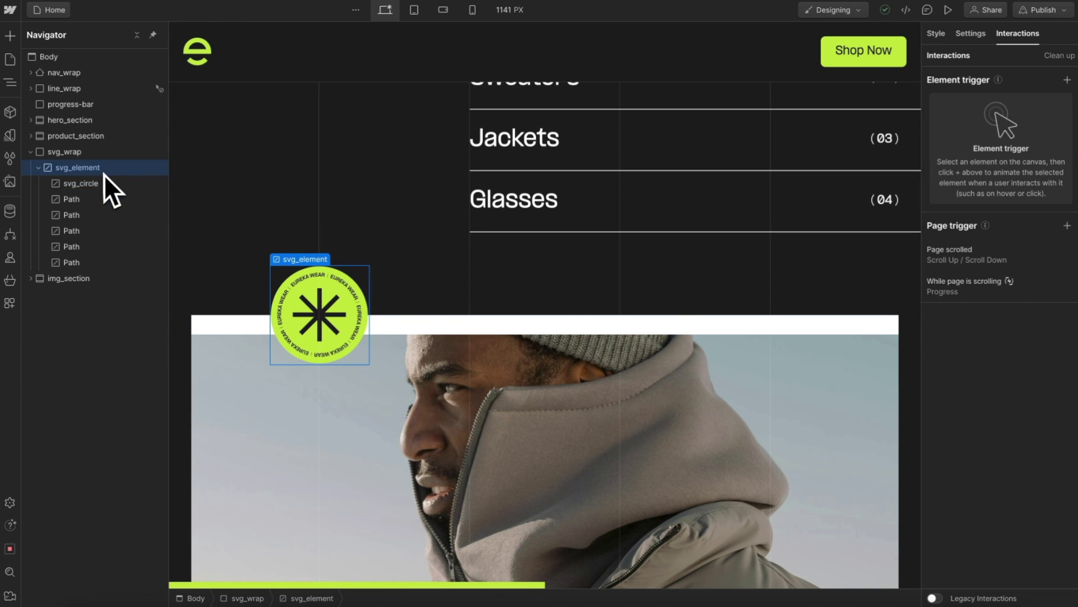
left_click(39, 168)
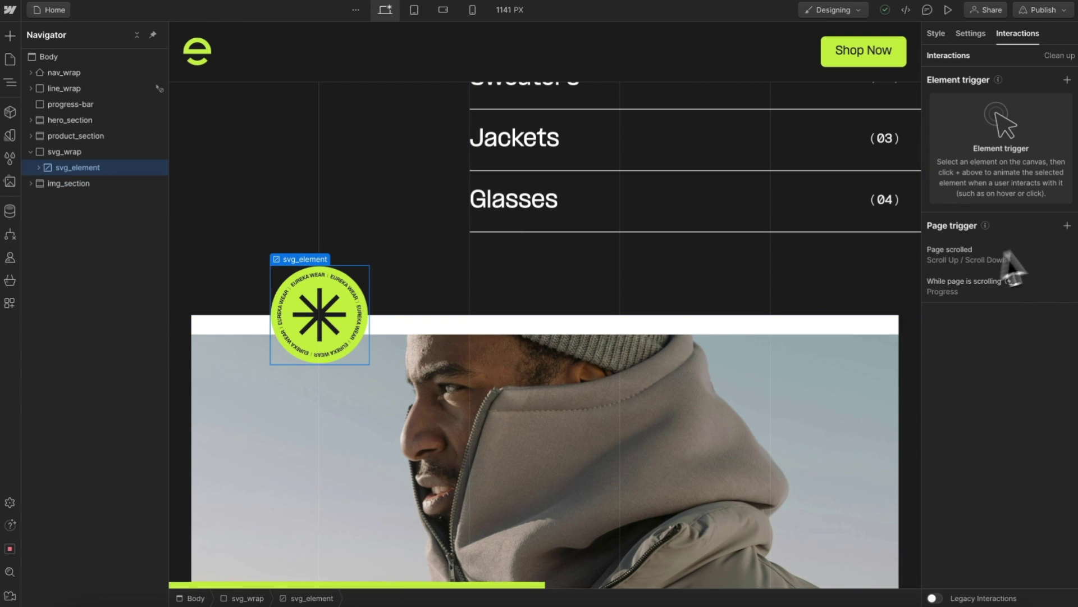
left_click(1067, 227)
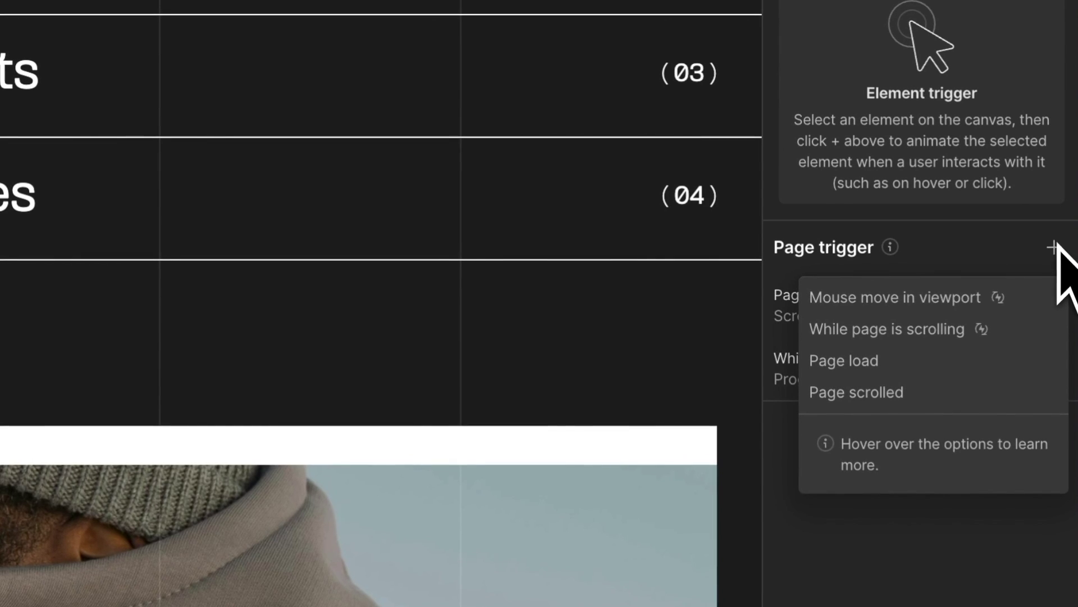
left_click(854, 365)
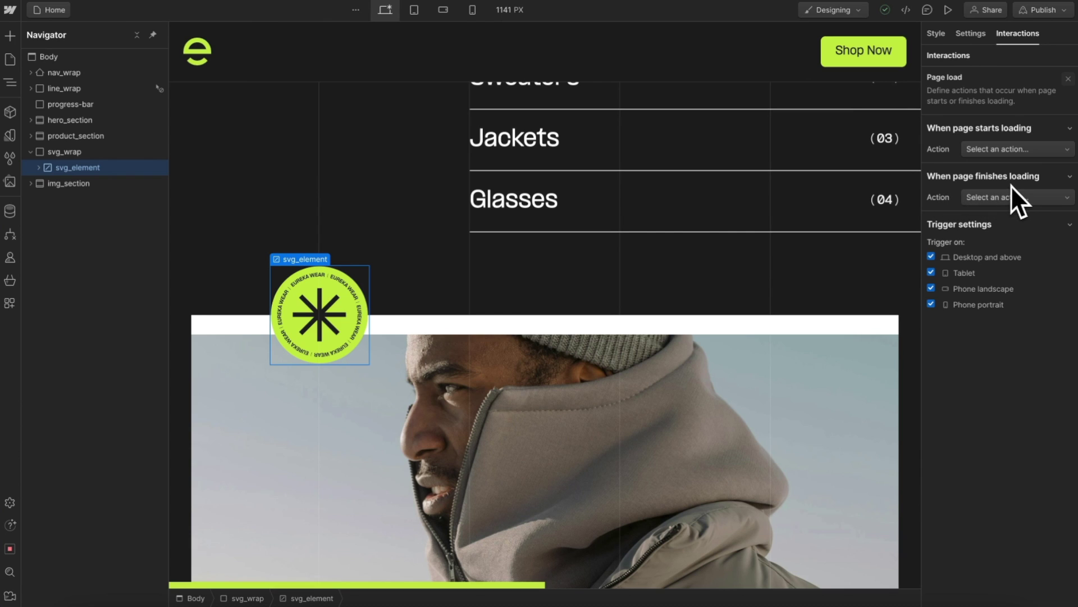
left_click(987, 150)
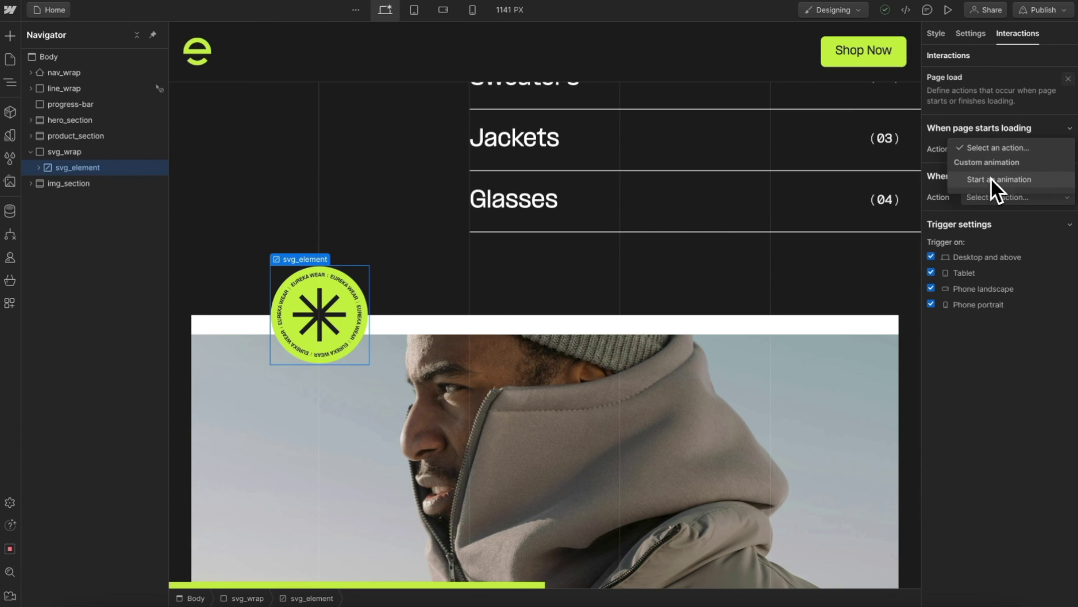
left_click(989, 177)
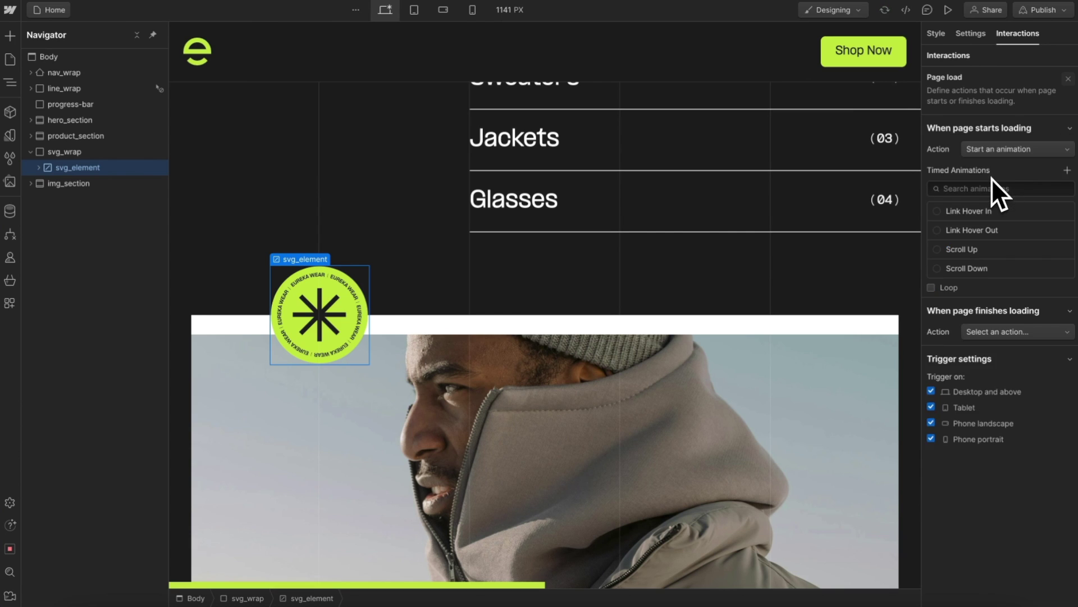
Step: Create a timed animation named Spin and add a Rotate action for svg_element to it
left_click(1067, 169)
type("Spin")
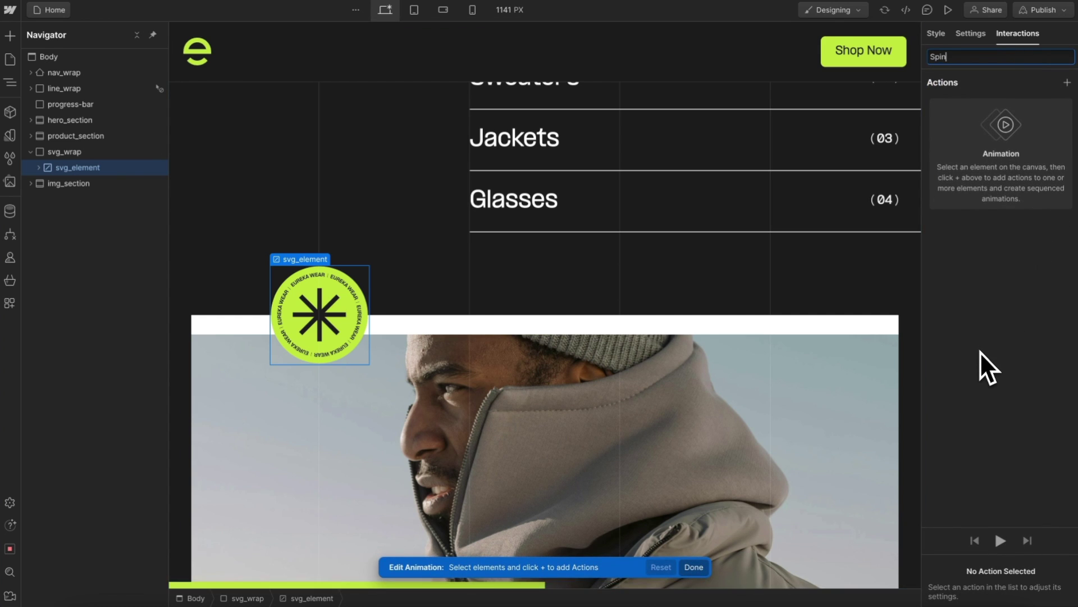
key("Return")
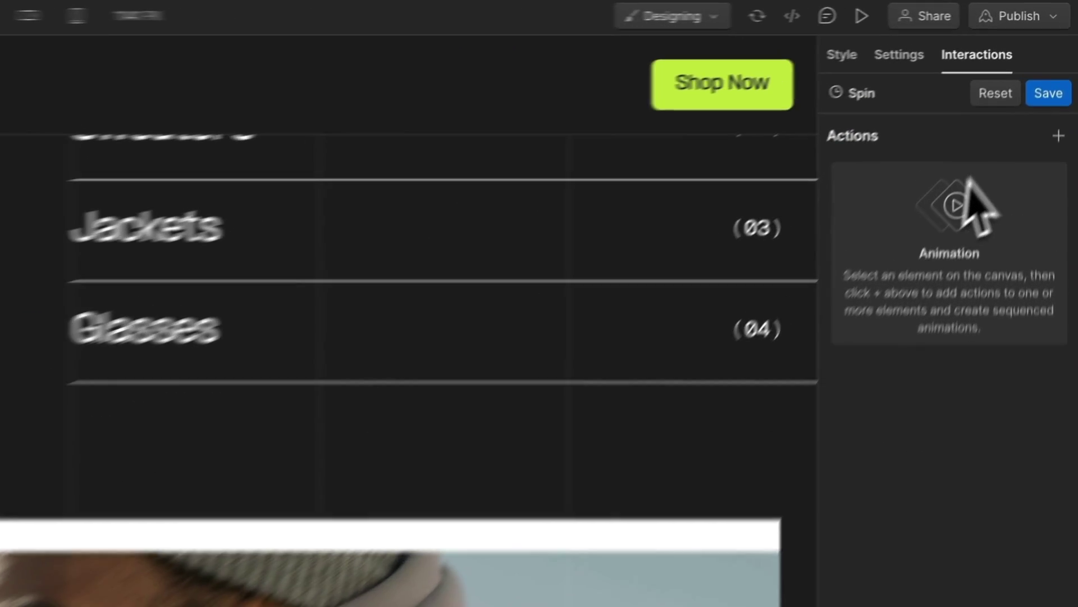
left_click(1063, 163)
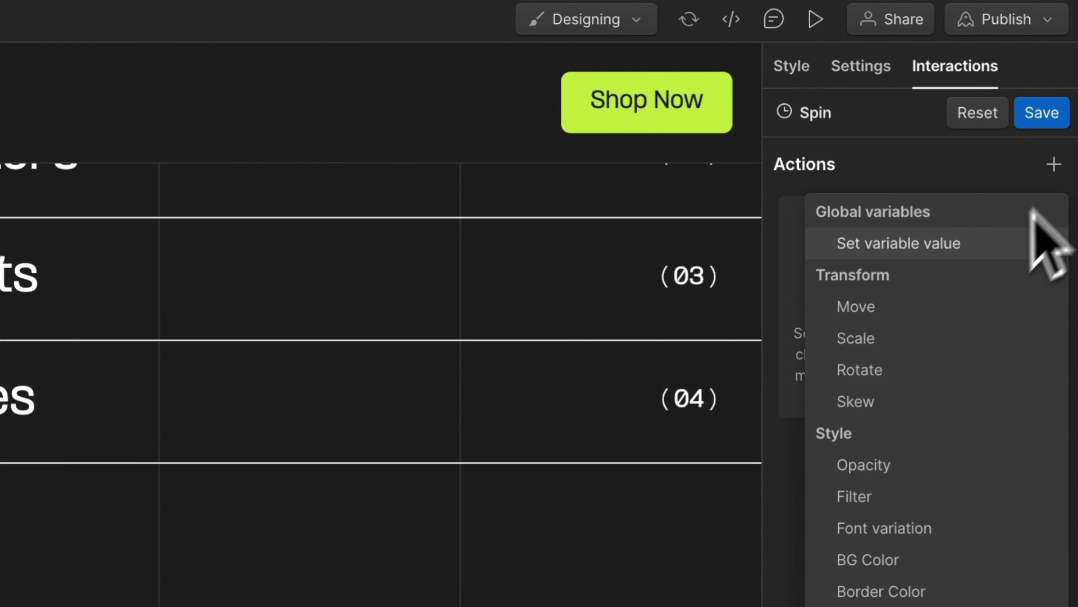
left_click(887, 369)
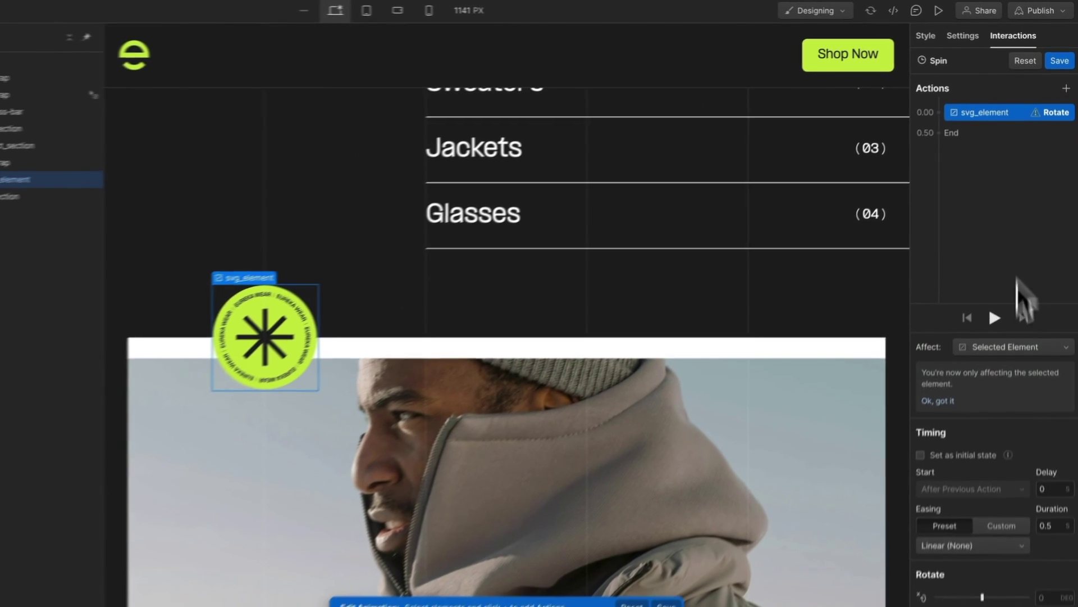
Step: Make the Rotate action affect all elements with the svg_element class, set its Z rotation to 360 degrees and play it
left_click(999, 329)
left_click(998, 309)
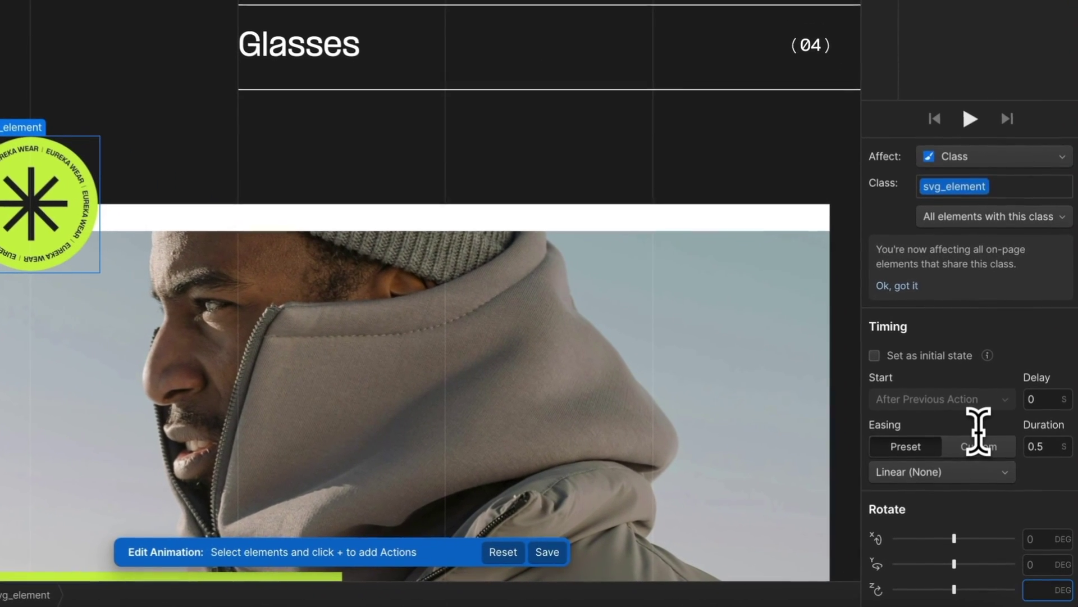
type("360")
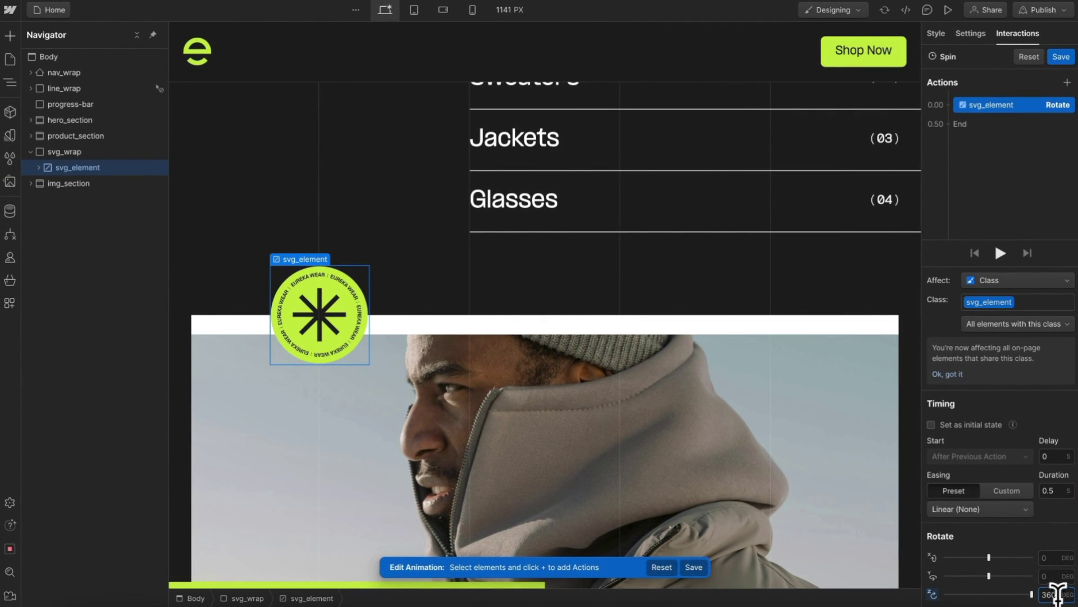
left_click(1000, 253)
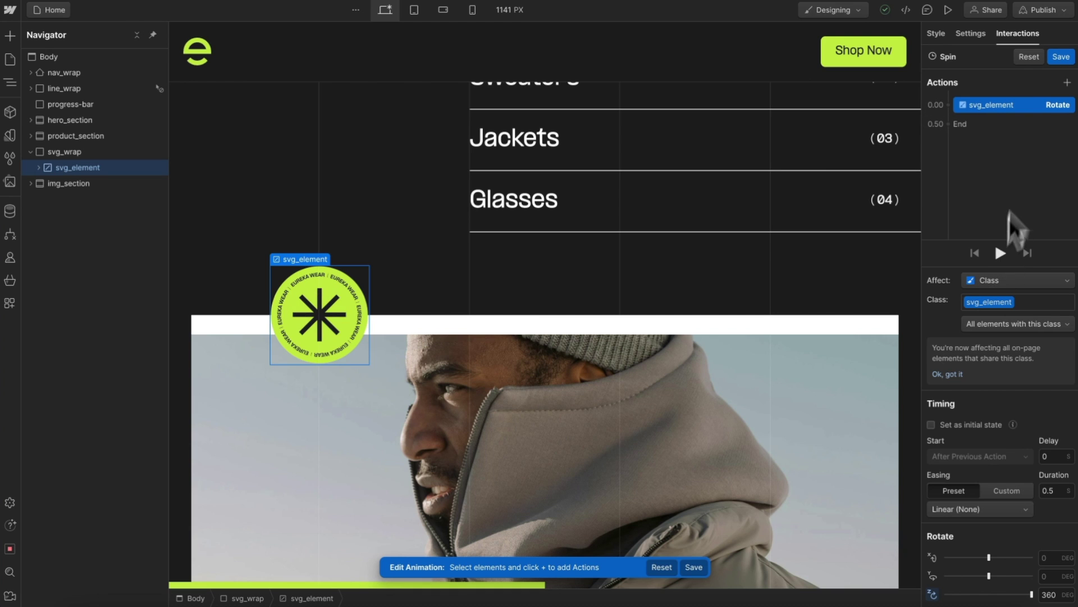
Step: Save the Spin animation, enable Loop for it and preview the badge on the page
left_click(1061, 56)
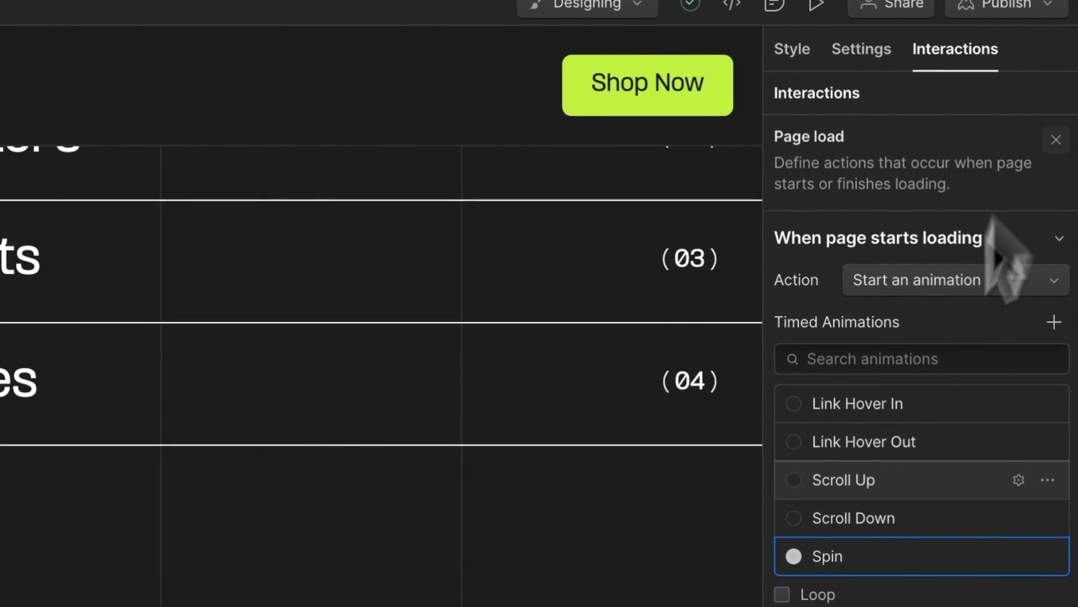
left_click(782, 594)
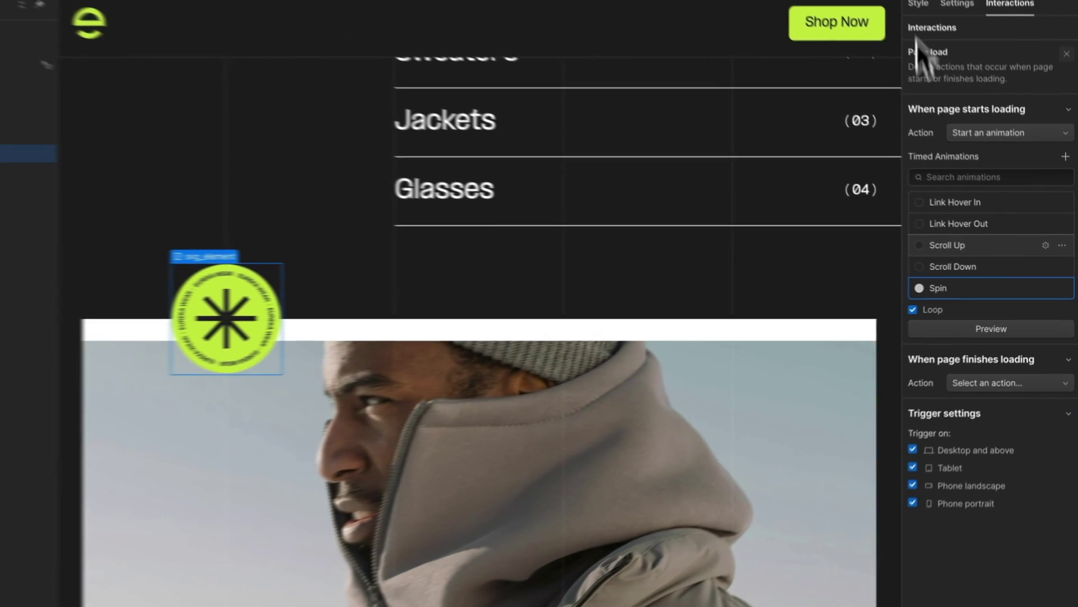
left_click(944, 11)
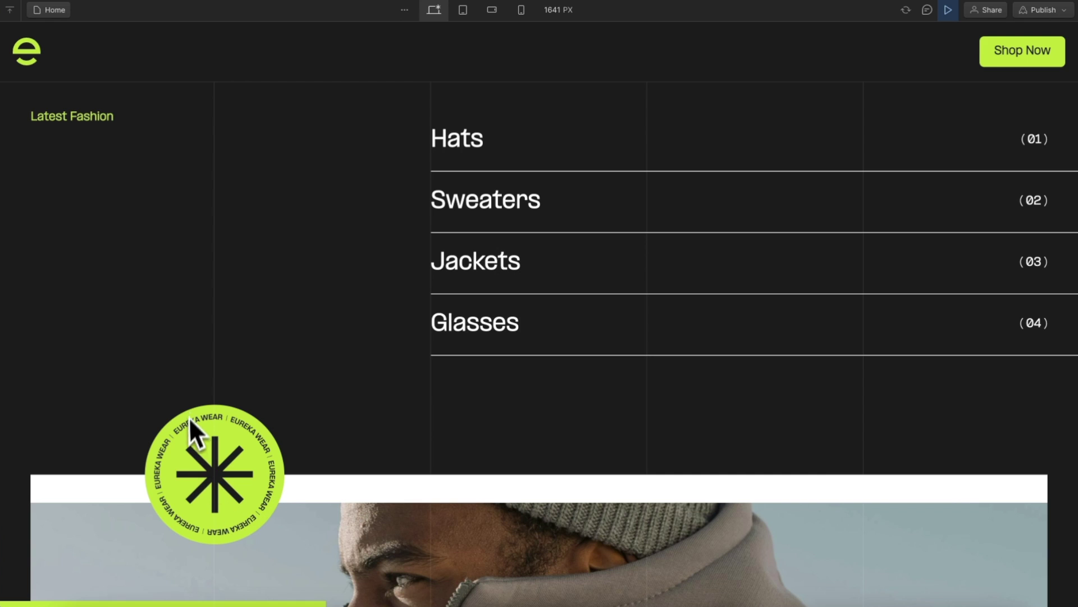
left_click(948, 9)
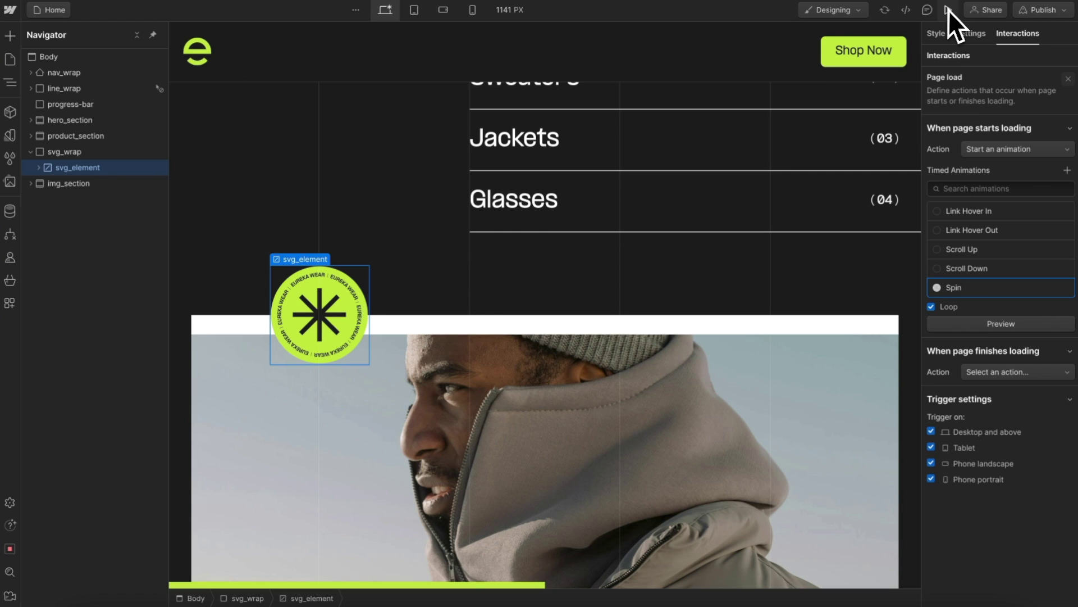
Step: Add a second Rotate action at the end of Spin with Z rotation 0 degrees and duration 0 s, and save the animation
left_click(1049, 287)
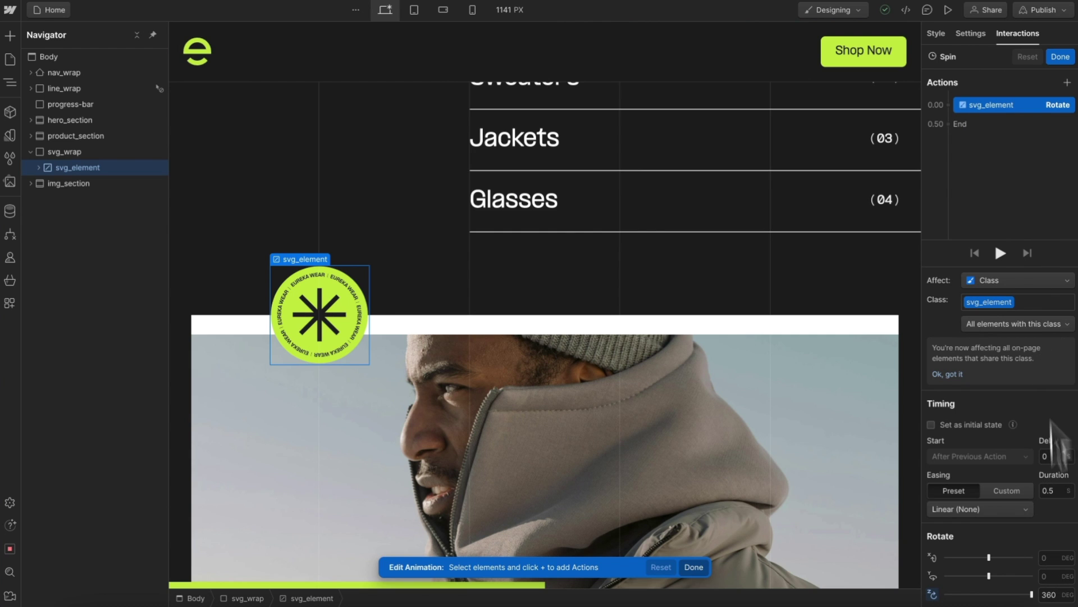
left_click(955, 126)
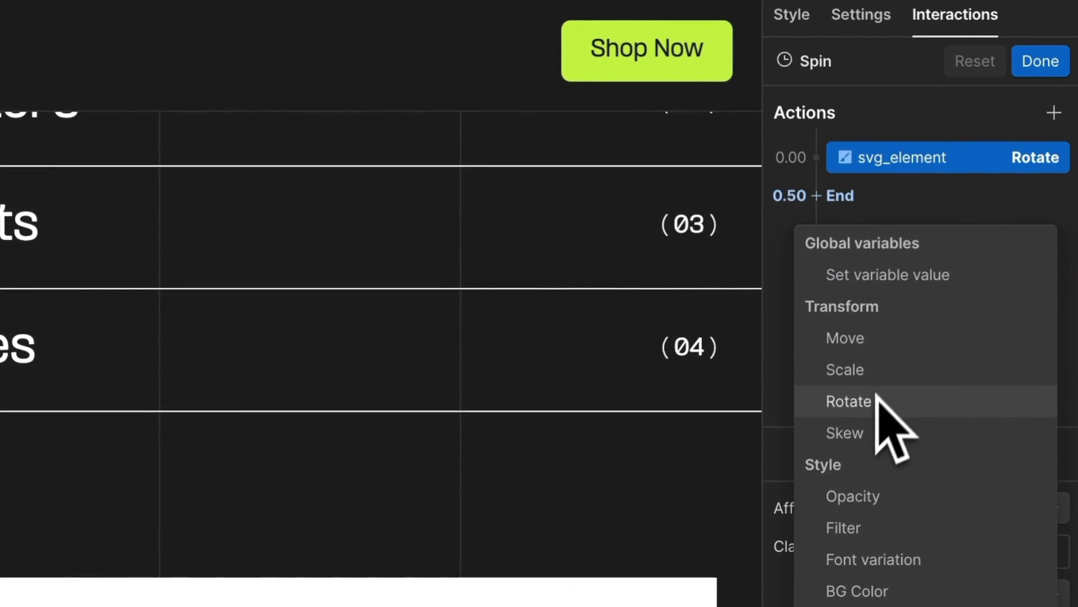
left_click(878, 389)
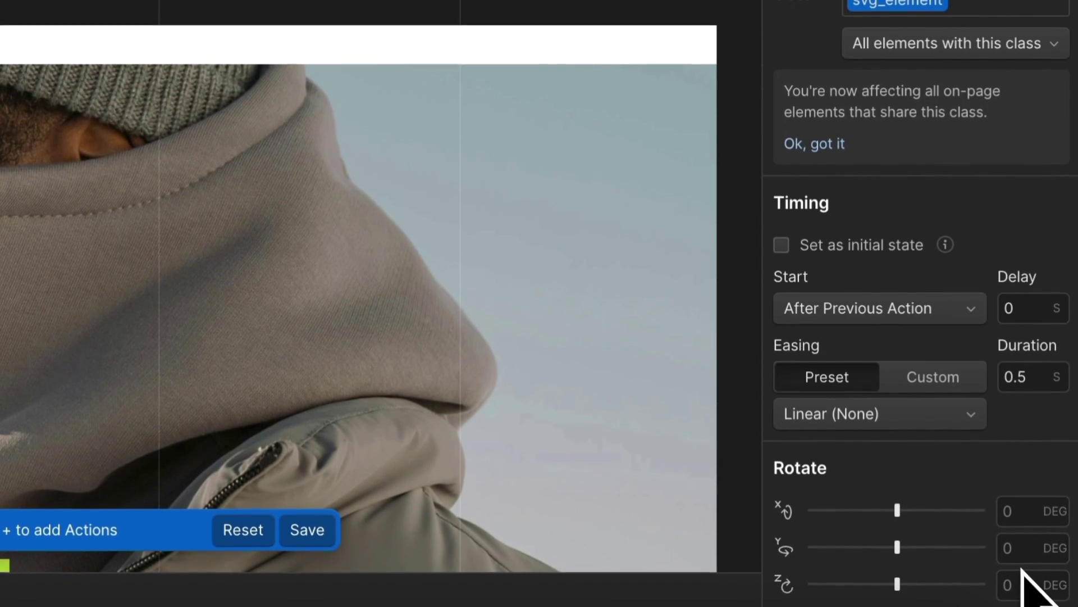
left_click(1017, 581)
type("0")
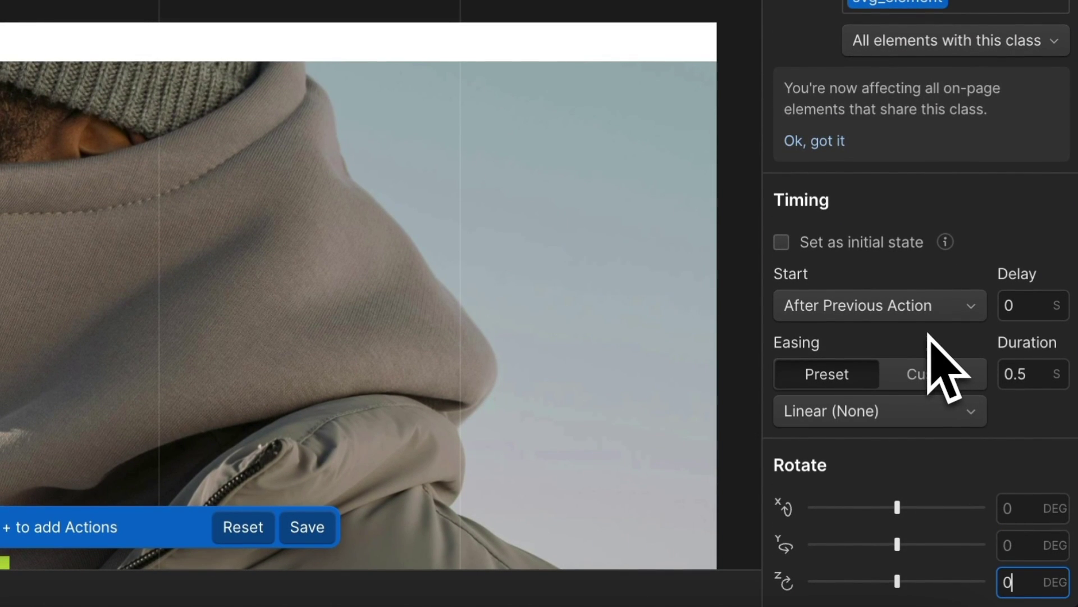
left_click(1023, 382)
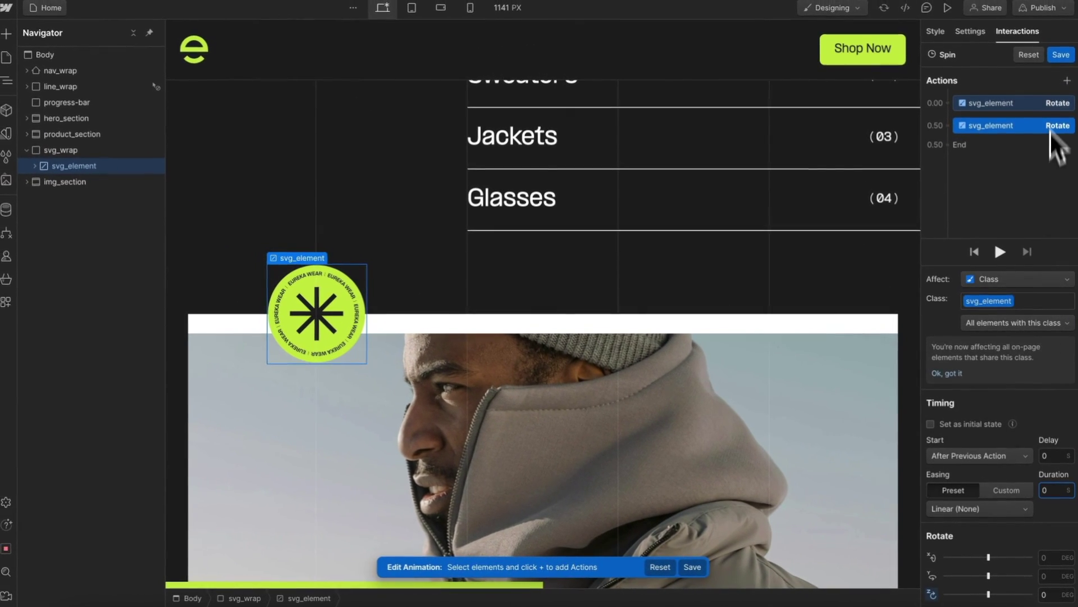
left_click(1061, 56)
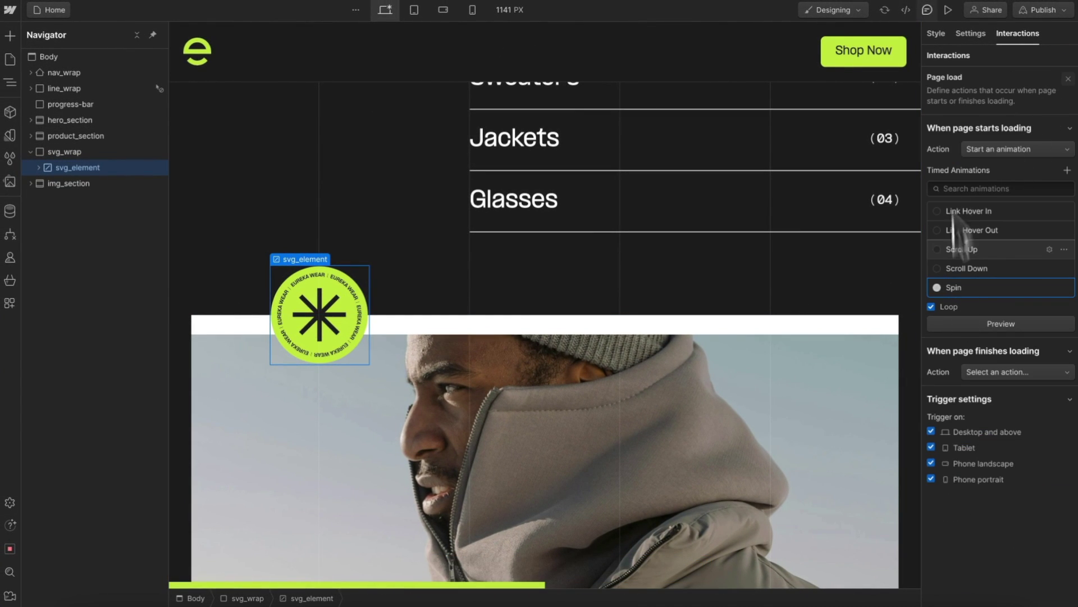
Step: Preview the looping badge rotation, and adjust the duration of Spin's first Rotate action
left_click(947, 11)
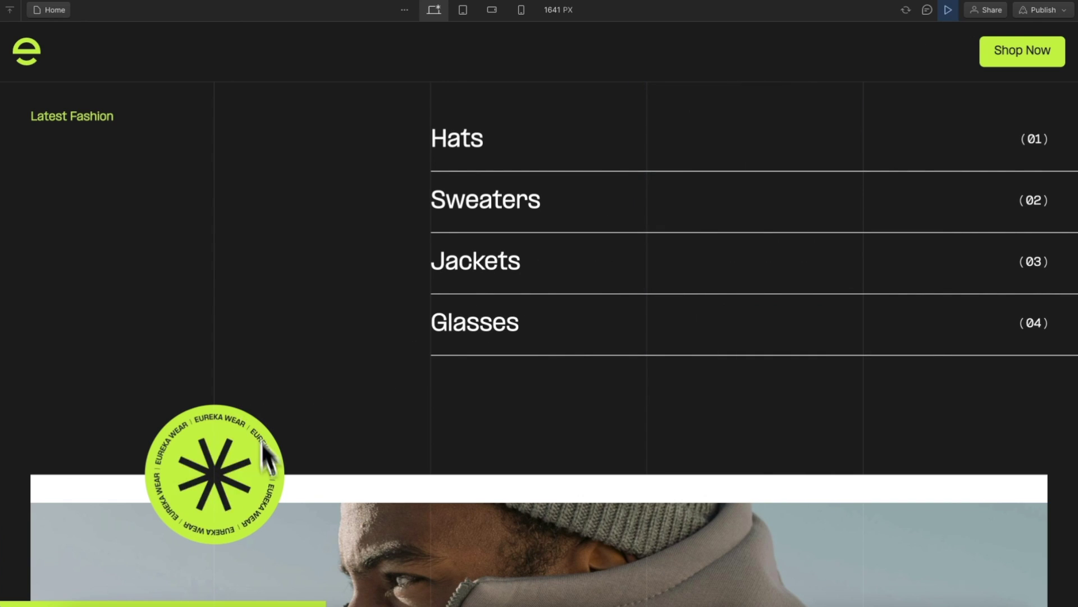
left_click(948, 12)
left_click(1055, 287)
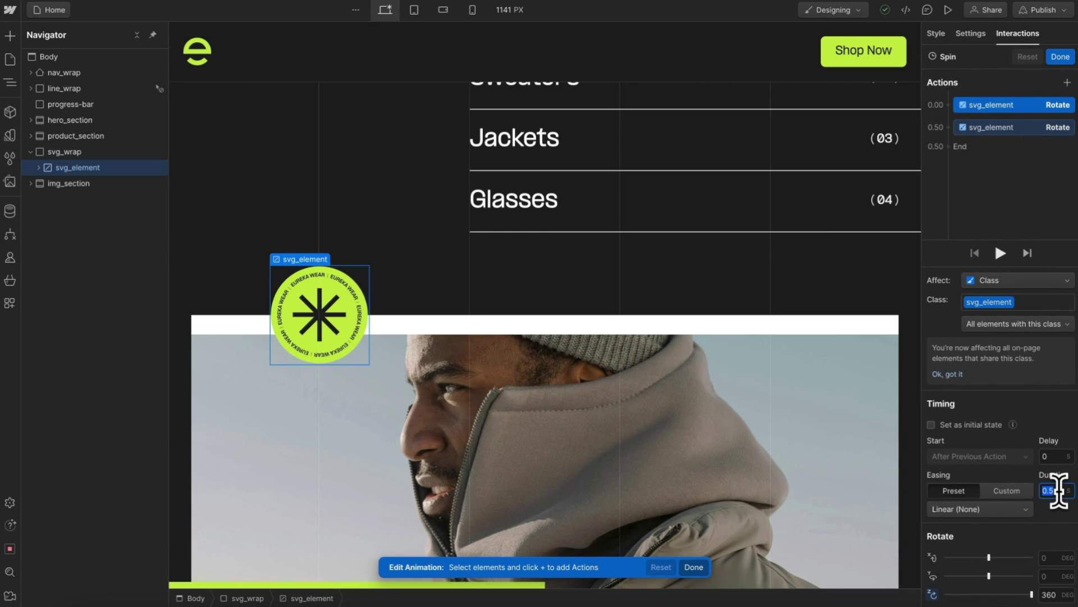
left_click(1061, 56)
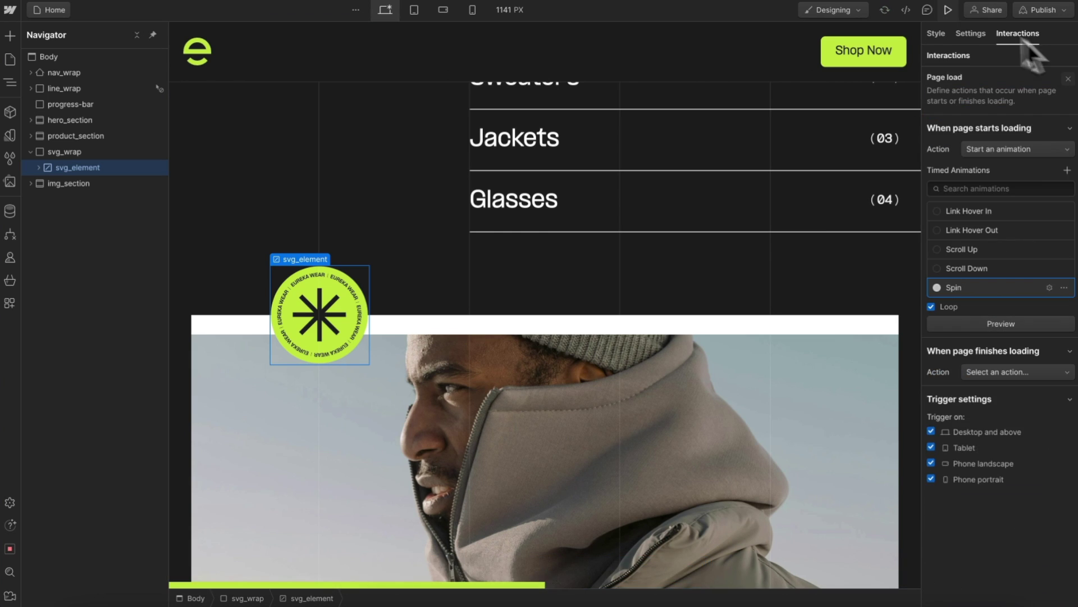
Step: Set the img_wrap's aspect ratio to Widescreen (16:9) and its position to Relative
scroll(436, 405, "down", 2)
left_click(435, 405)
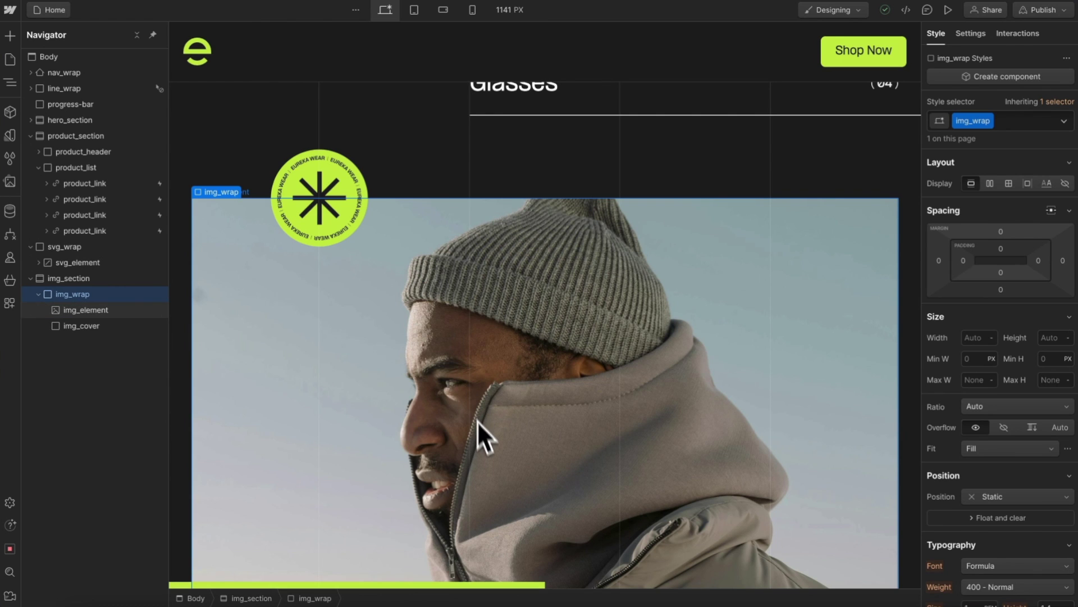
scroll(482, 444, "down", 1)
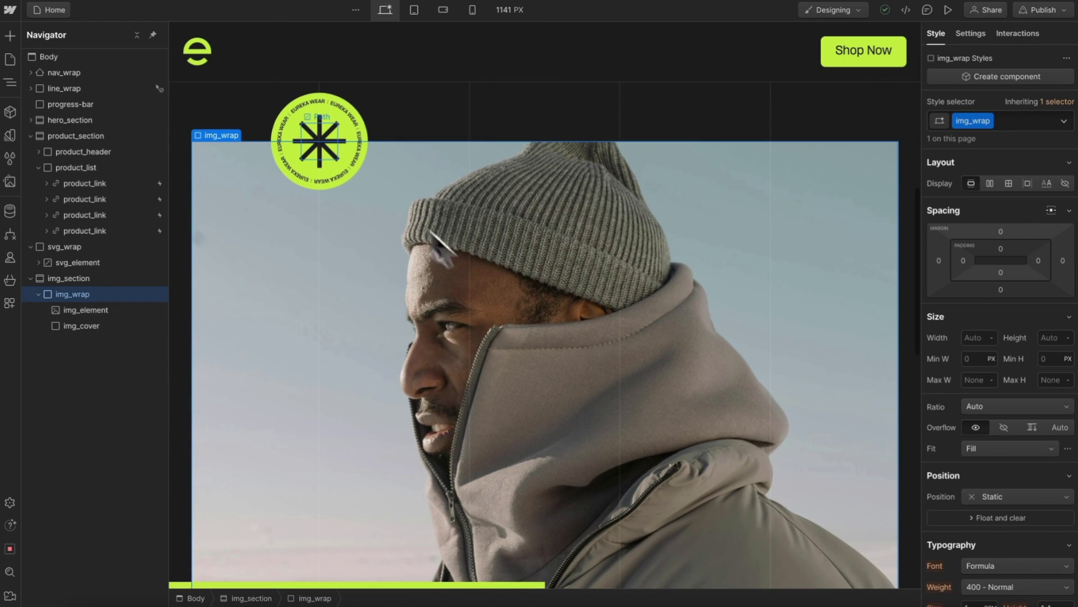
scroll(449, 350, "down", 2)
scroll(448, 350, "up", 2)
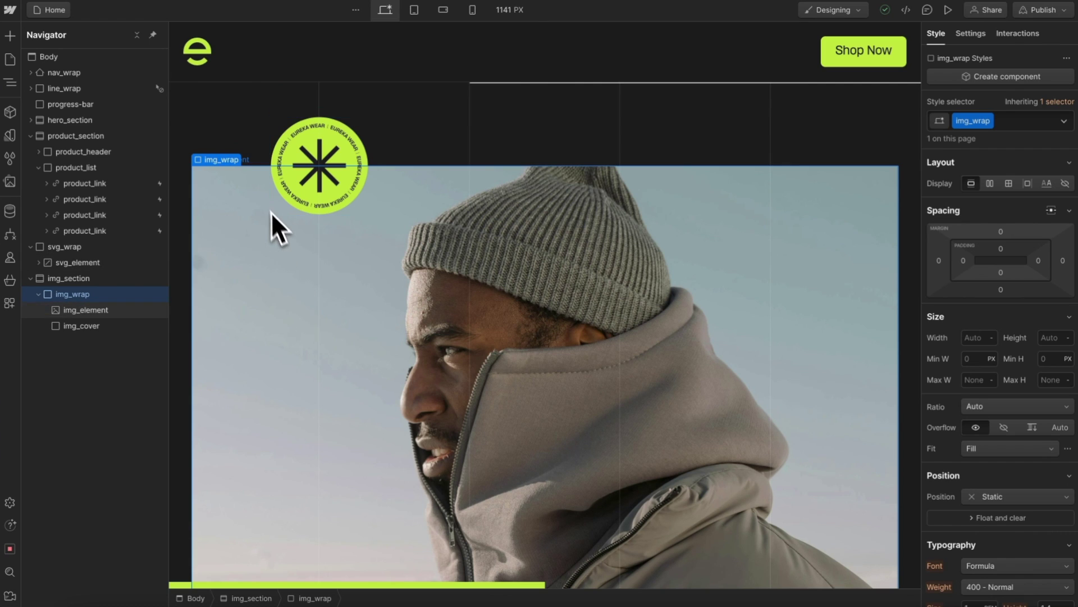
left_click(1016, 408)
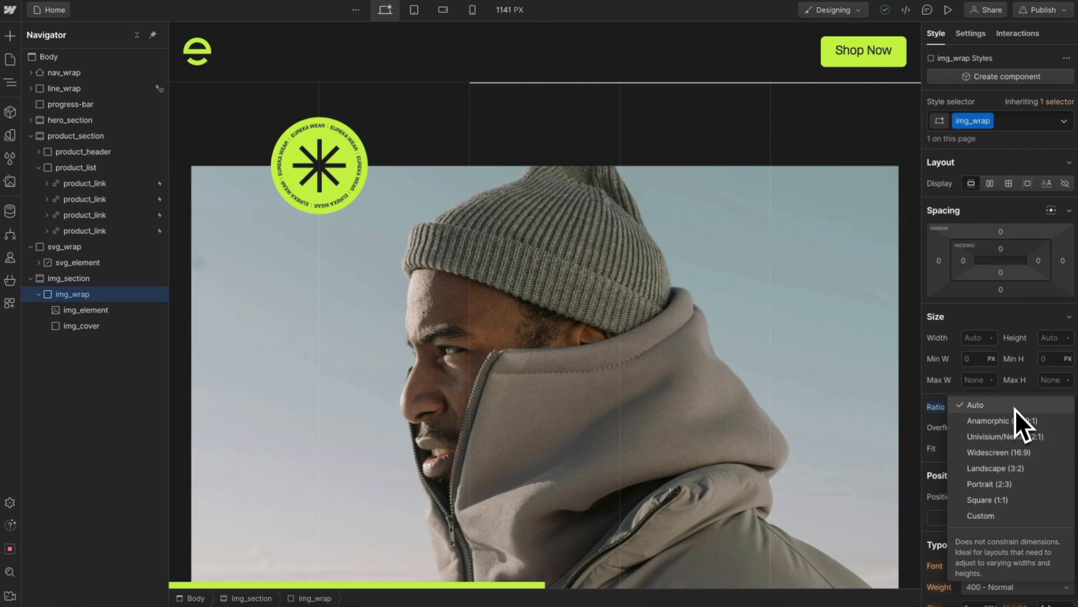
left_click(1029, 453)
left_click(1003, 544)
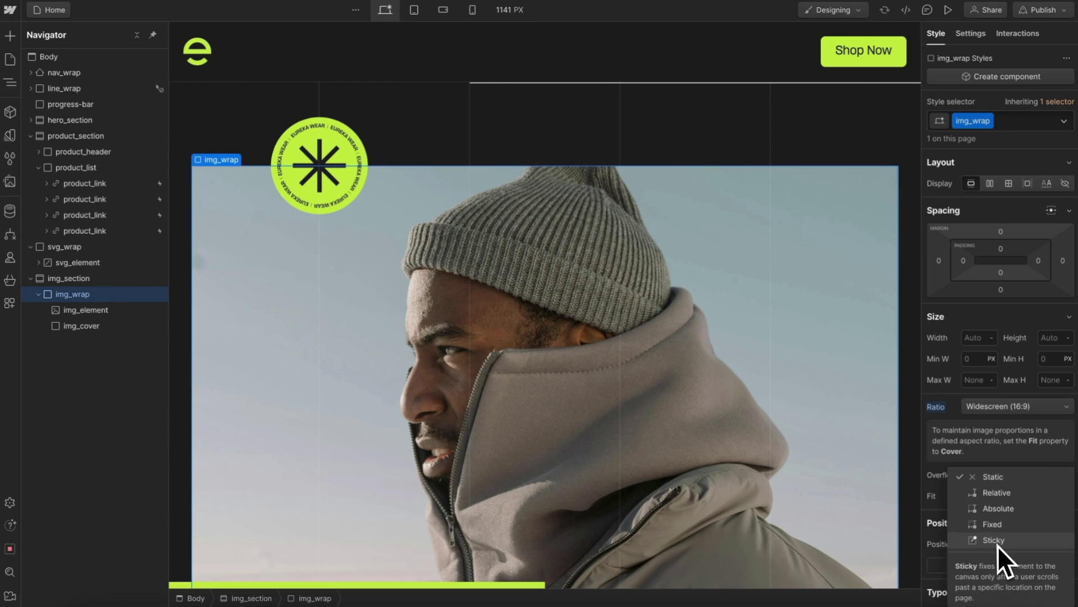
left_click(1030, 494)
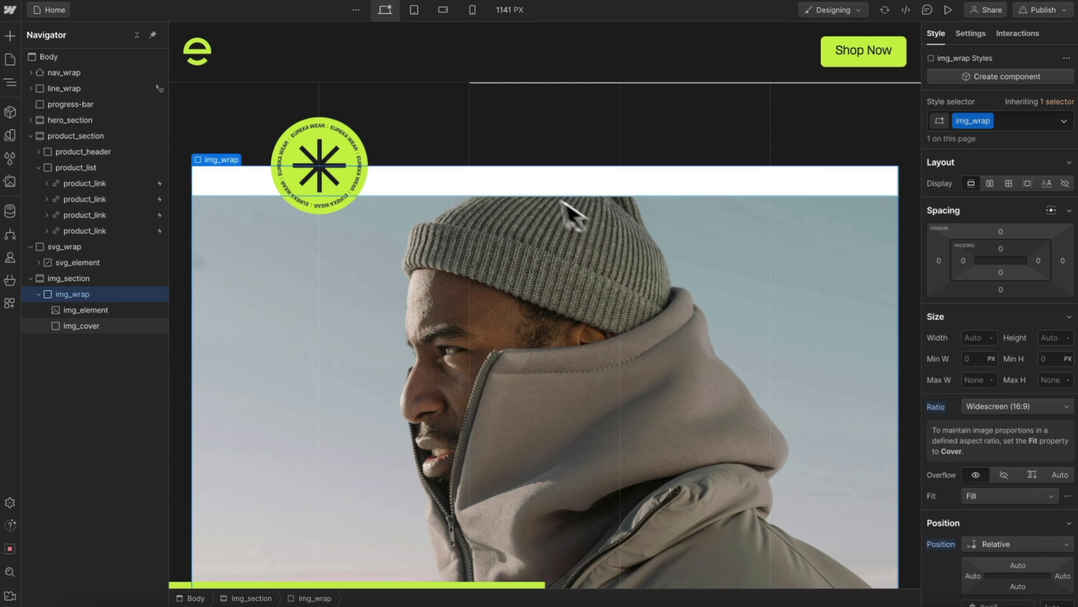
Step: Set the img_element's position to Absolute and pin it across the top of img_wrap with the Top preset
left_click(100, 310)
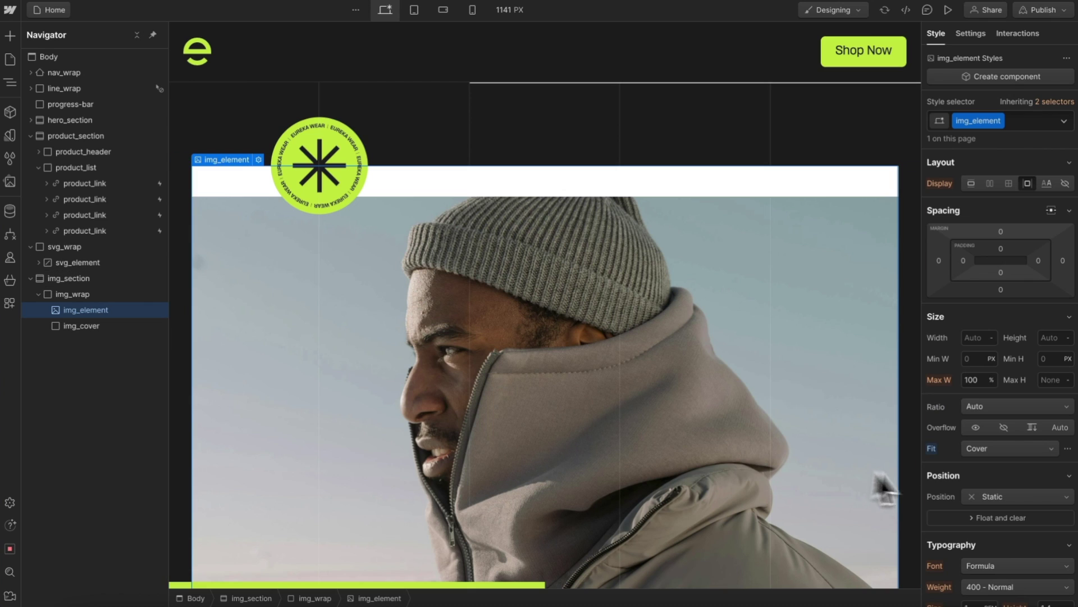
left_click(1018, 497)
left_click(1022, 510)
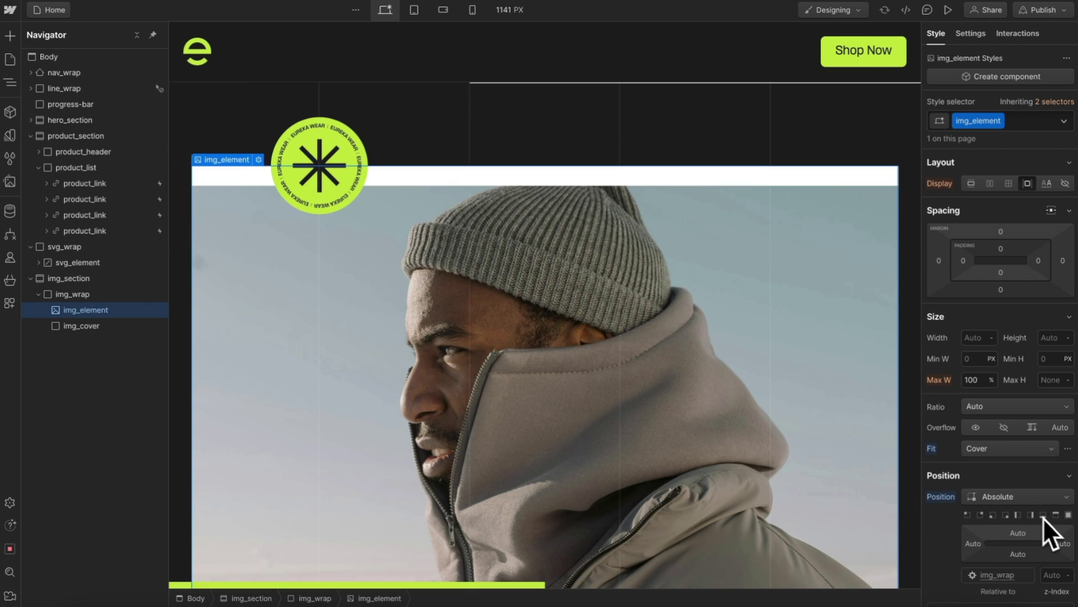
left_click(1059, 517)
Step: Set the img_element's width and height to 100%
left_click(1055, 340)
type("100")
key("Return")
scroll(691, 356, "down", 2)
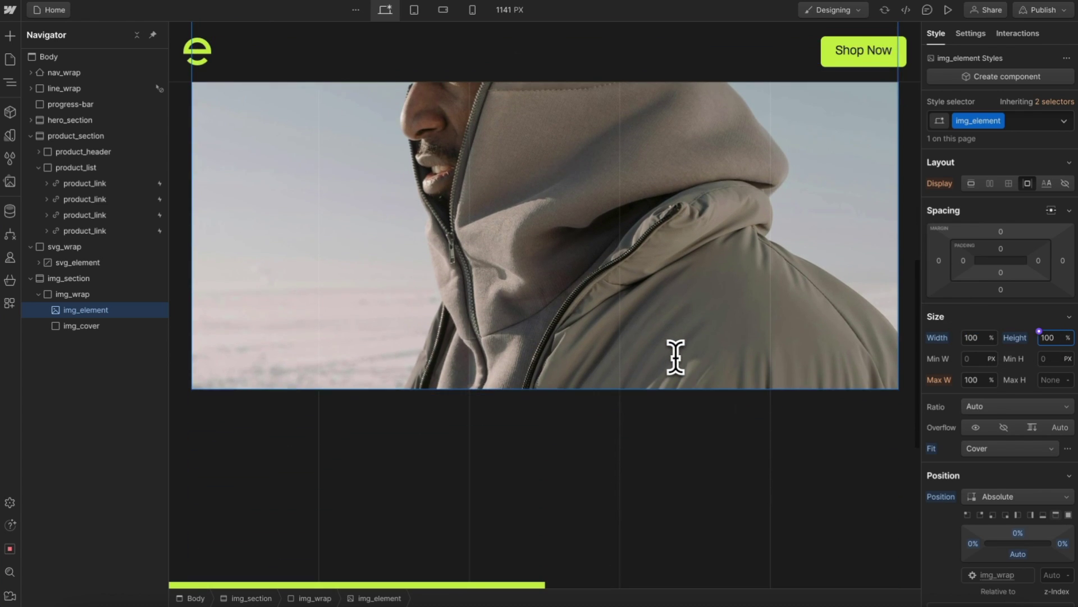
scroll(676, 356, "up", 2)
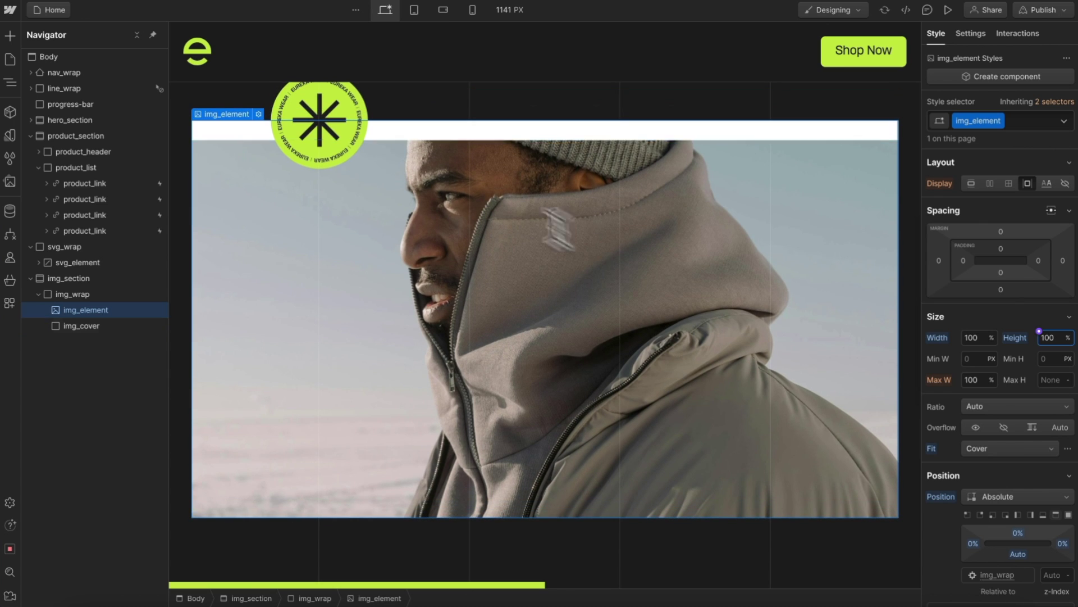
scroll(458, 418, "down", 1)
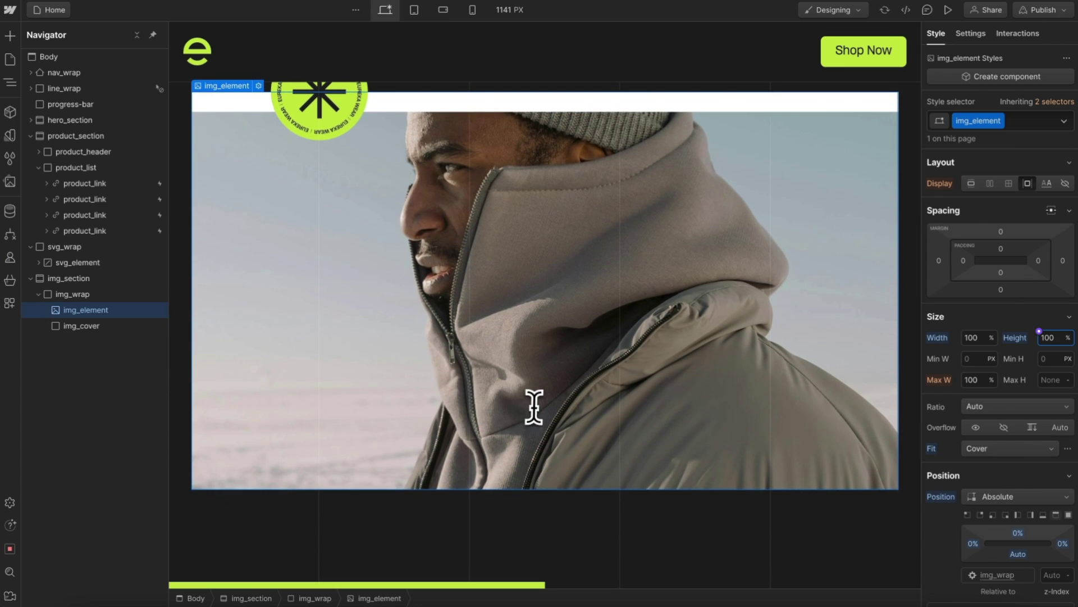
Step: Increase the img_element's height to 160%, and set the overflow of img_wrap to Hidden
key("shift+Up")
key("shift+Up")
key("shift+Up")
key("shift+Up")
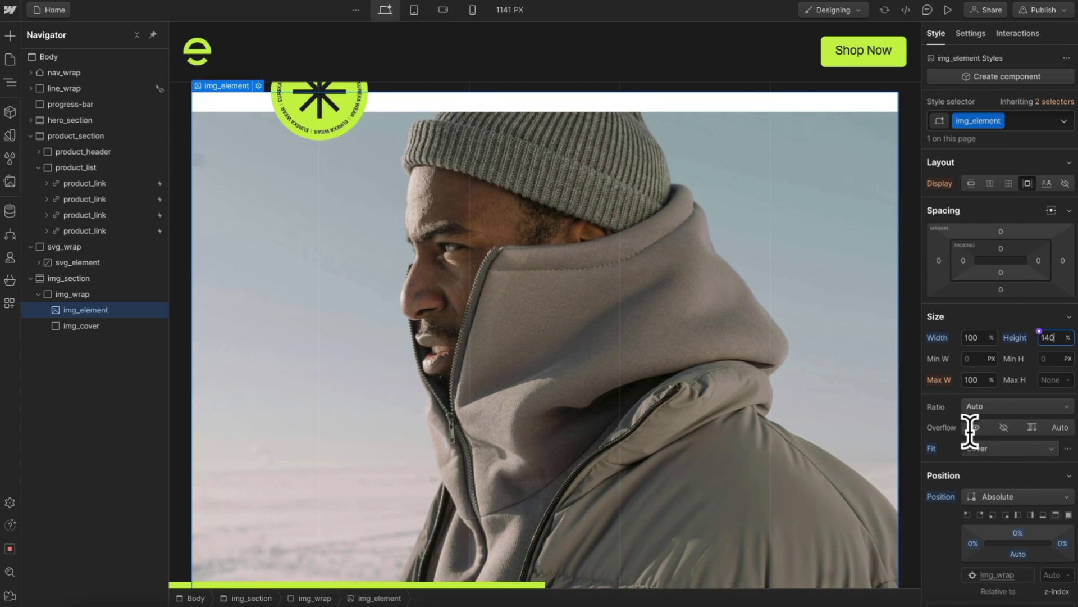
key("shift+Up")
key("shift+Up")
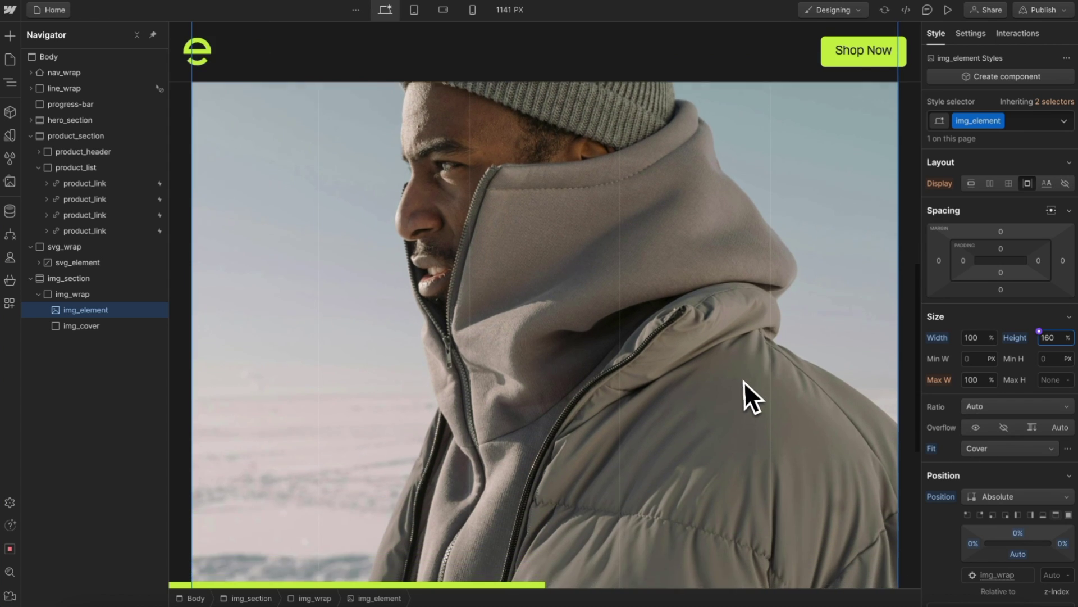
left_click(147, 295)
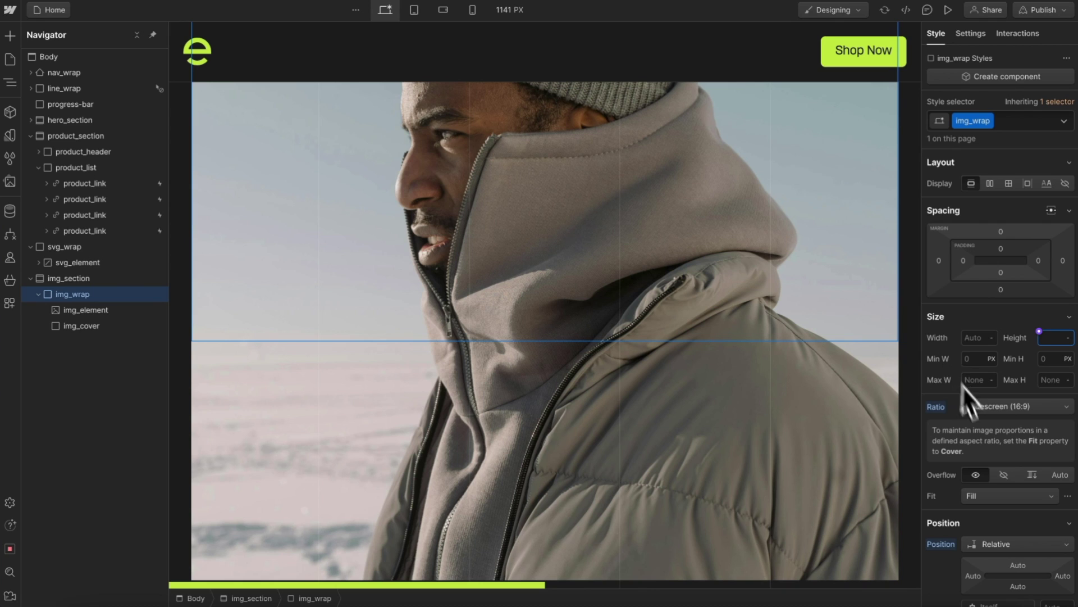
left_click(1003, 474)
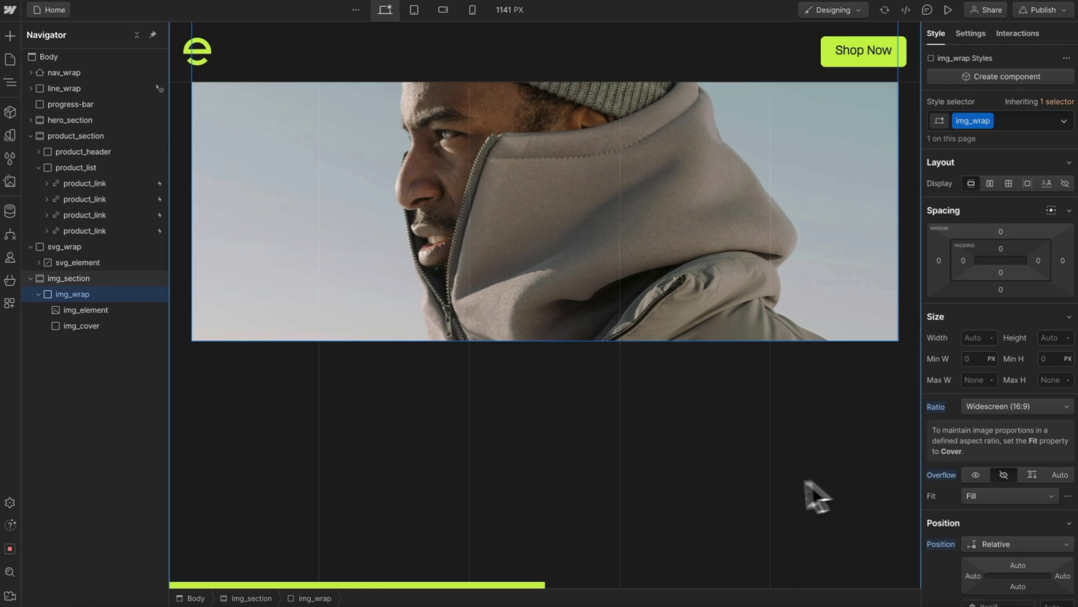
Step: Test the img_element's Y Move transform down to -37%, and reset it to 0%
left_click(106, 314)
scroll(392, 380, "down", 2)
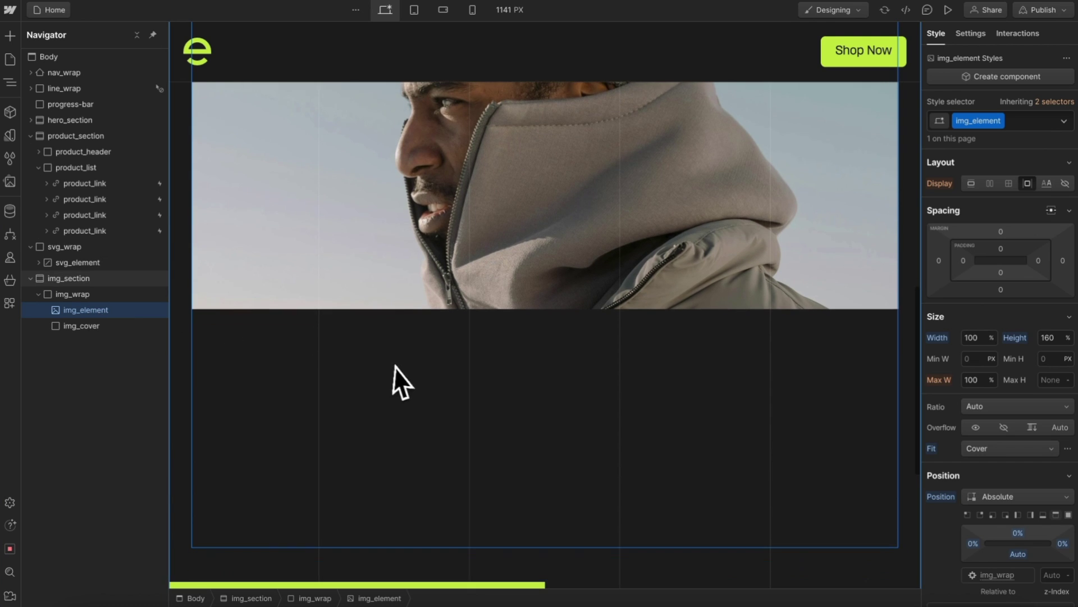
scroll(1011, 402, "down", 10)
left_click(1005, 462)
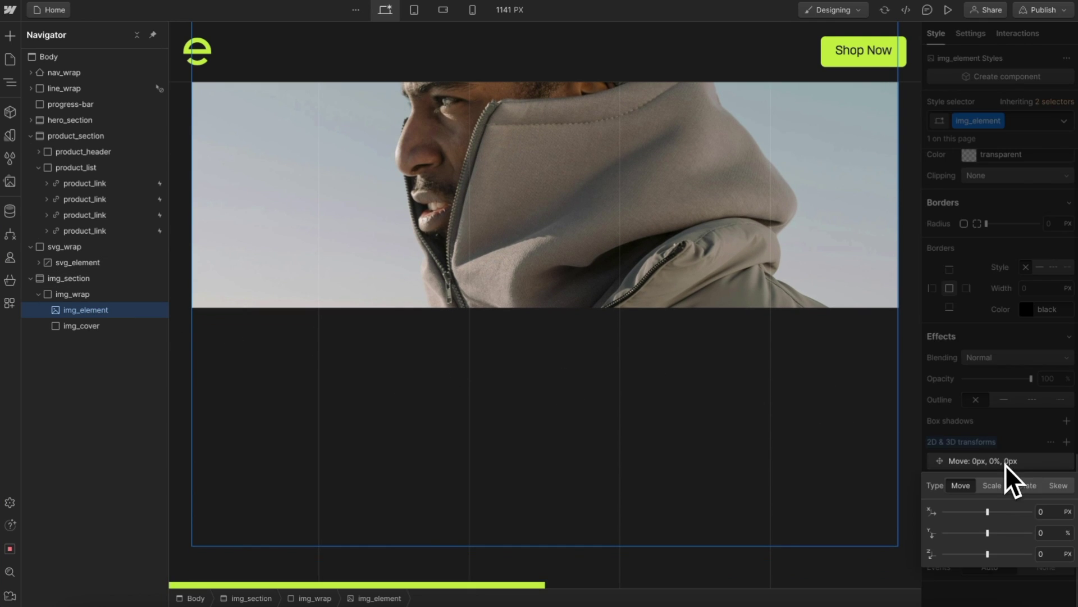
left_click(1054, 533)
type("-10")
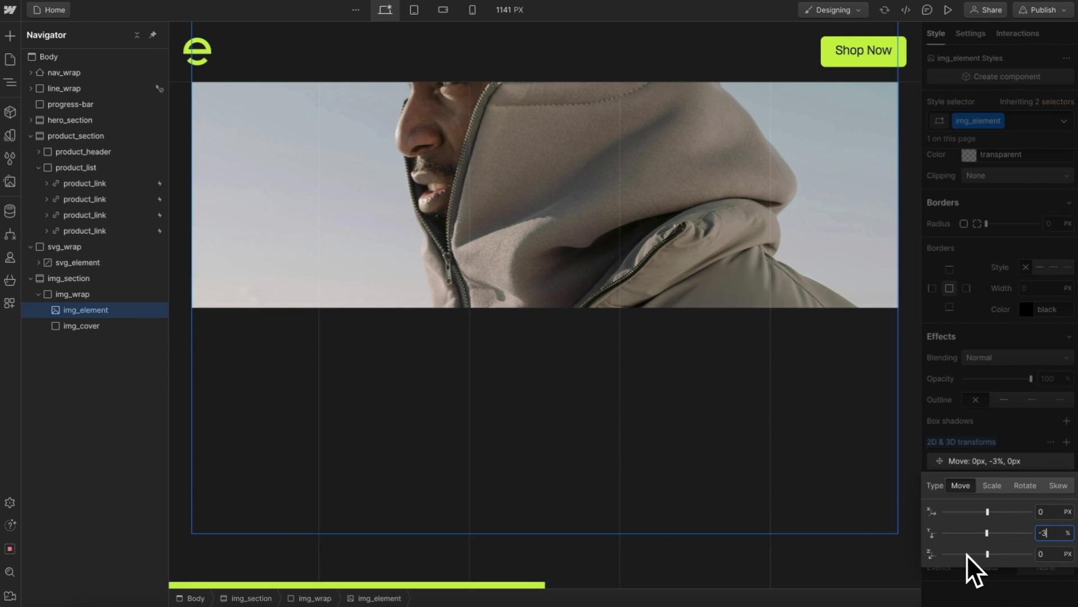
key("Down")
key("Down")
key("Down")
key("Down")
key("Down")
key("Down")
key("Down")
key("Down")
key("Down")
key("Down")
key("Down")
key("Down")
key("Down")
key("Down")
key("Down")
key("Down")
key("Down")
key("Down")
key("Down")
key("Down")
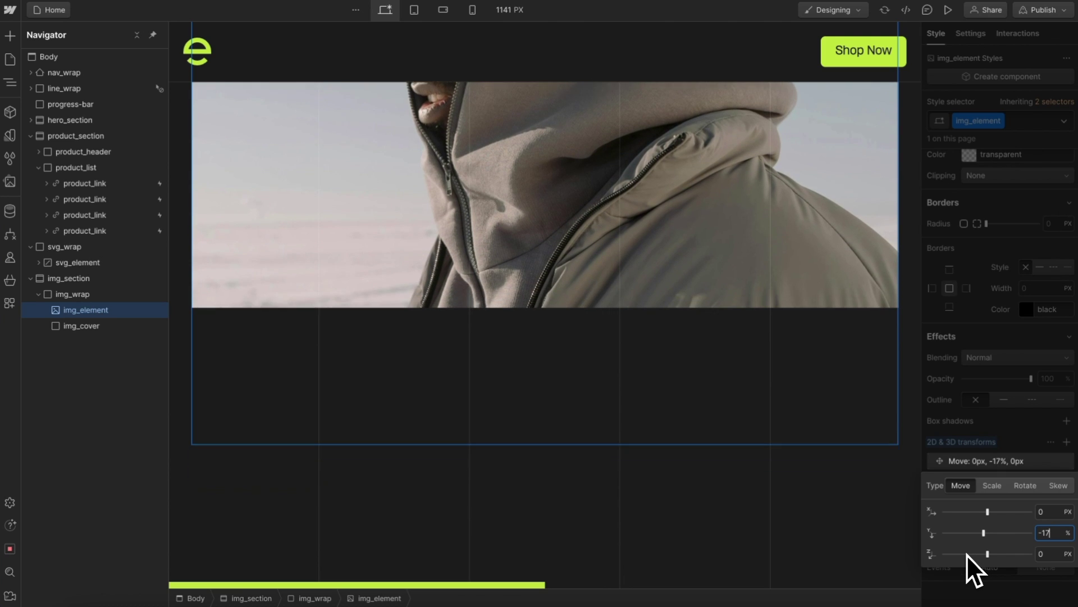
key("Down")
key("Down")
key("Down")
key("Down")
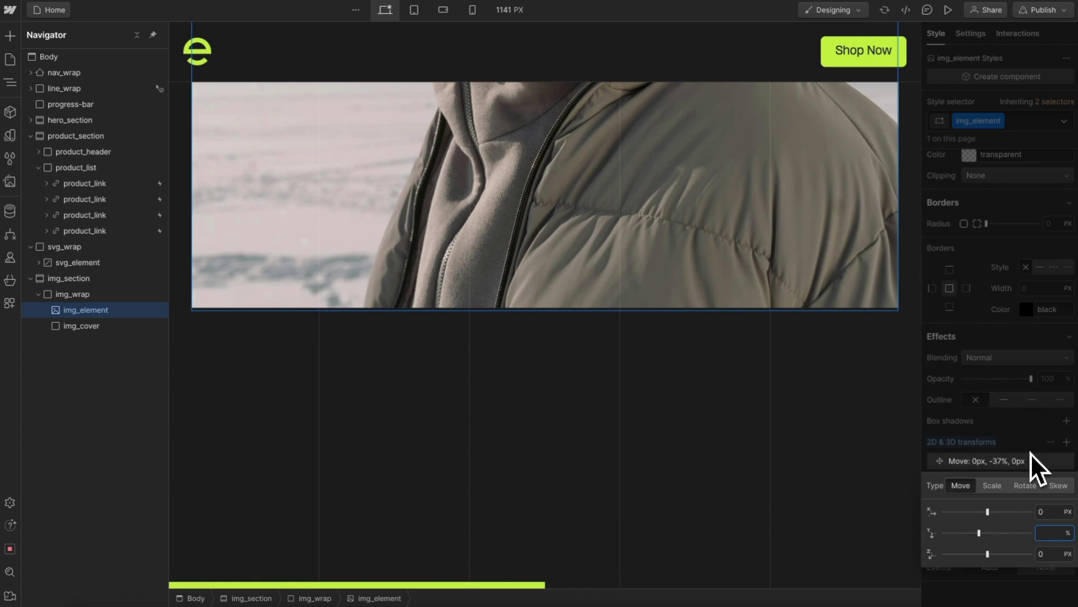
type("0")
left_click(1008, 378)
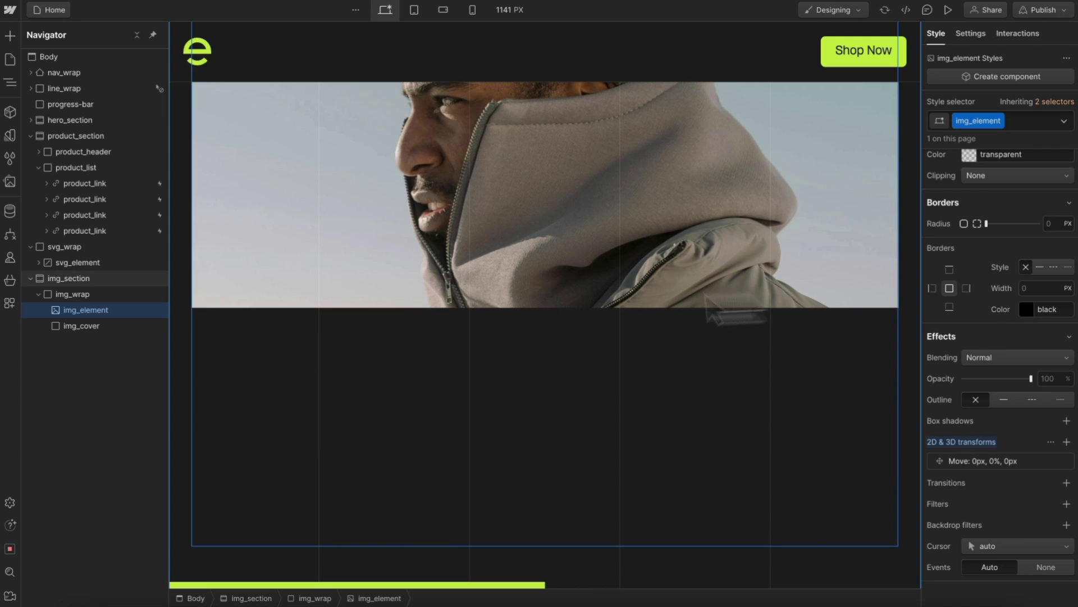
Step: Give img_wrap a While scrolling in view trigger applied to its class, with the action Play scroll animation
left_click(112, 292)
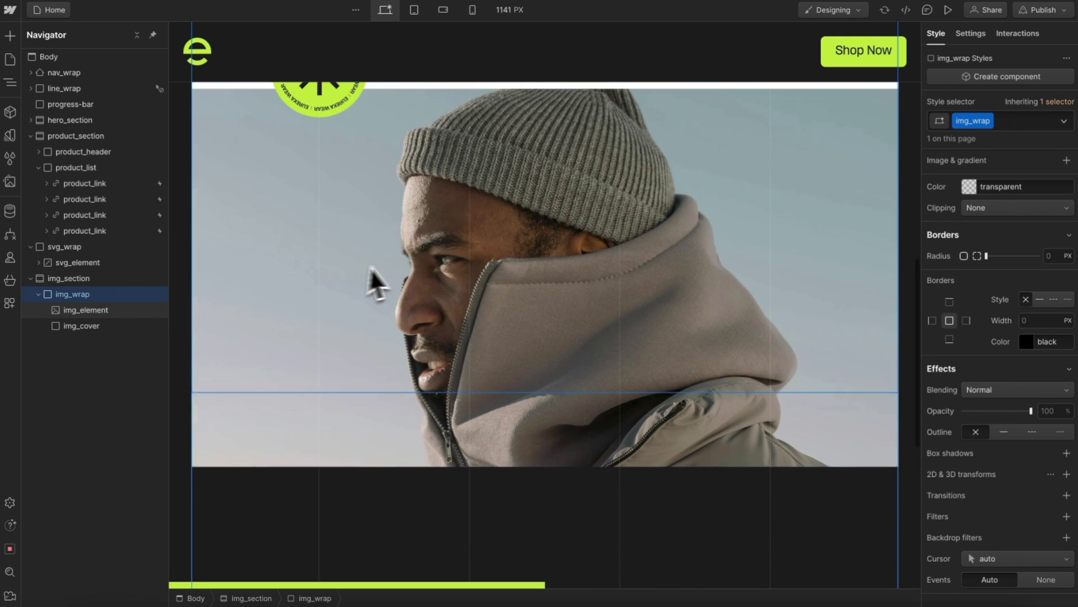
left_click(1021, 36)
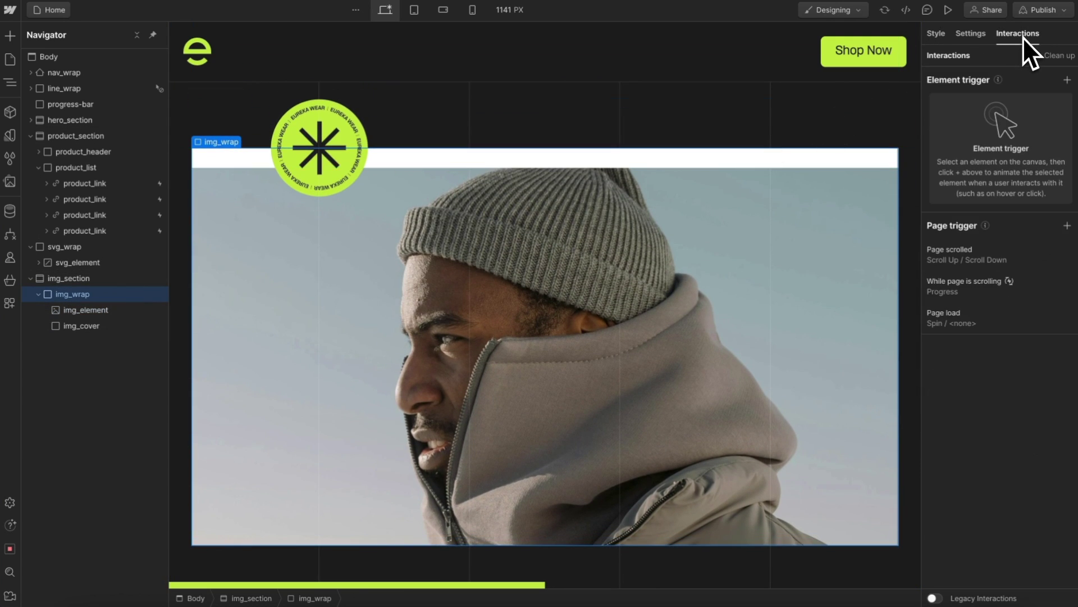
left_click(1067, 80)
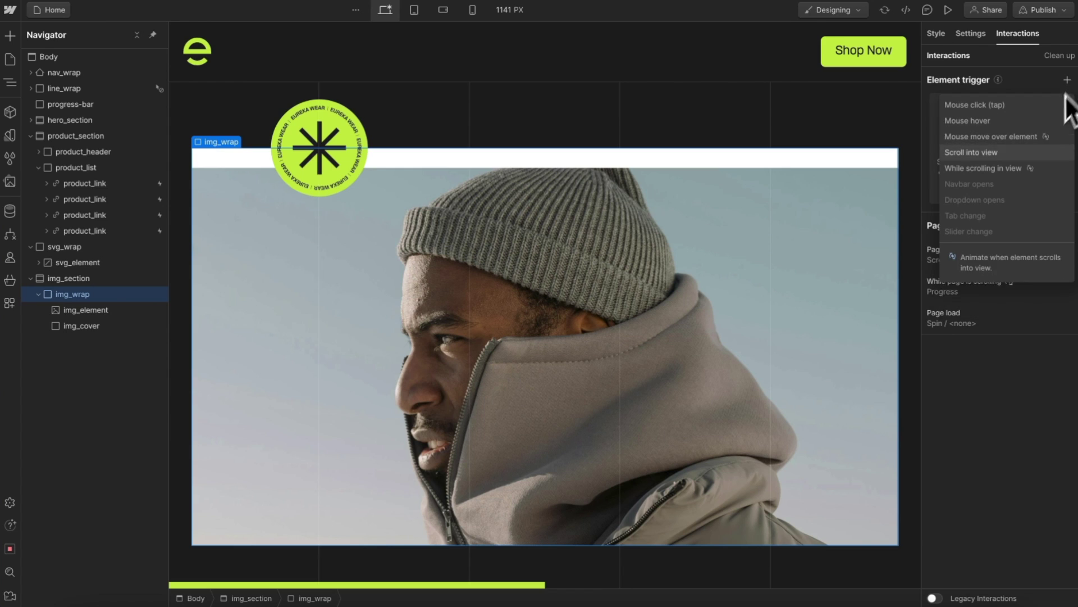
left_click(1013, 169)
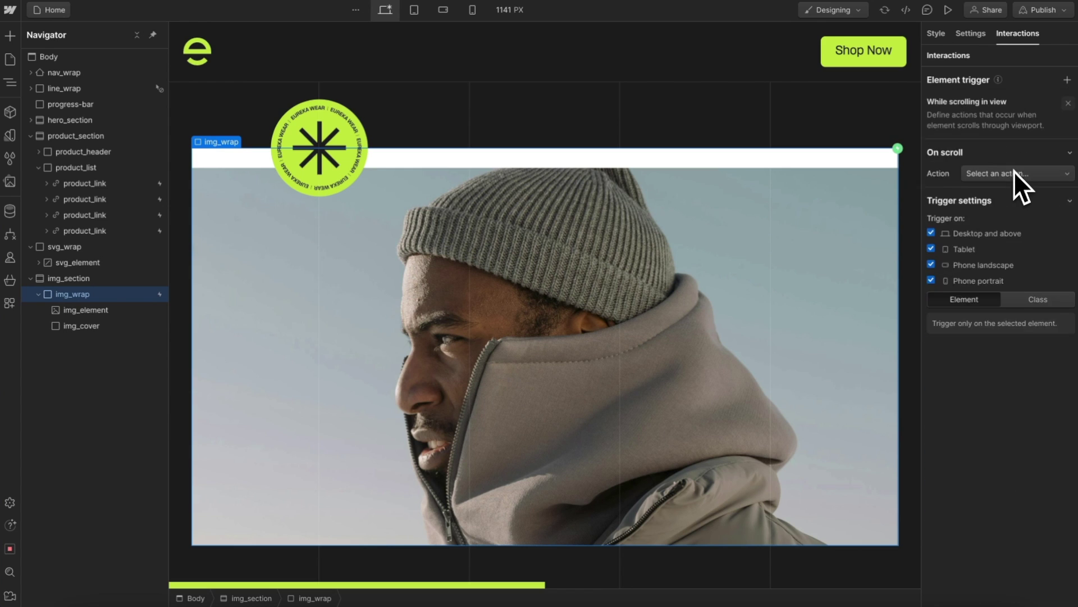
left_click(1040, 275)
left_click(1033, 149)
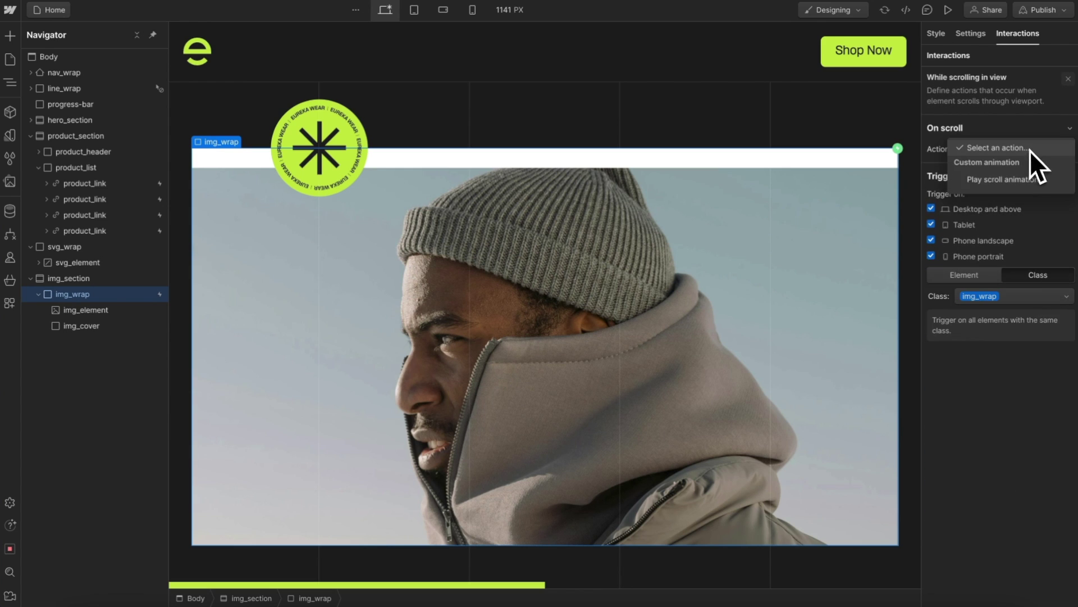
left_click(1019, 178)
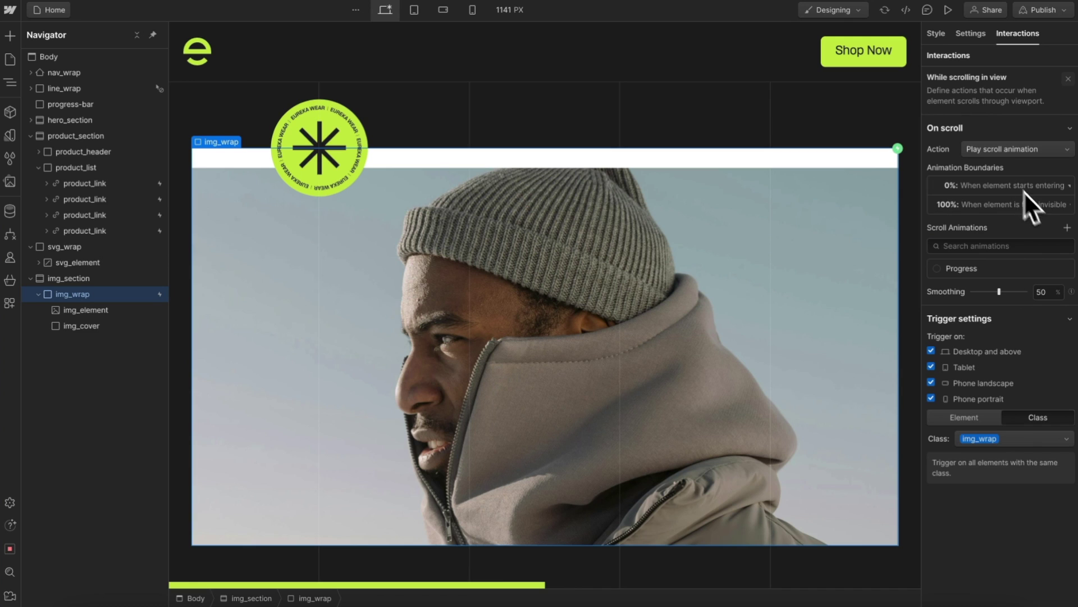
Step: Create a new scroll animation named Move Image
left_click(1066, 228)
type("Move")
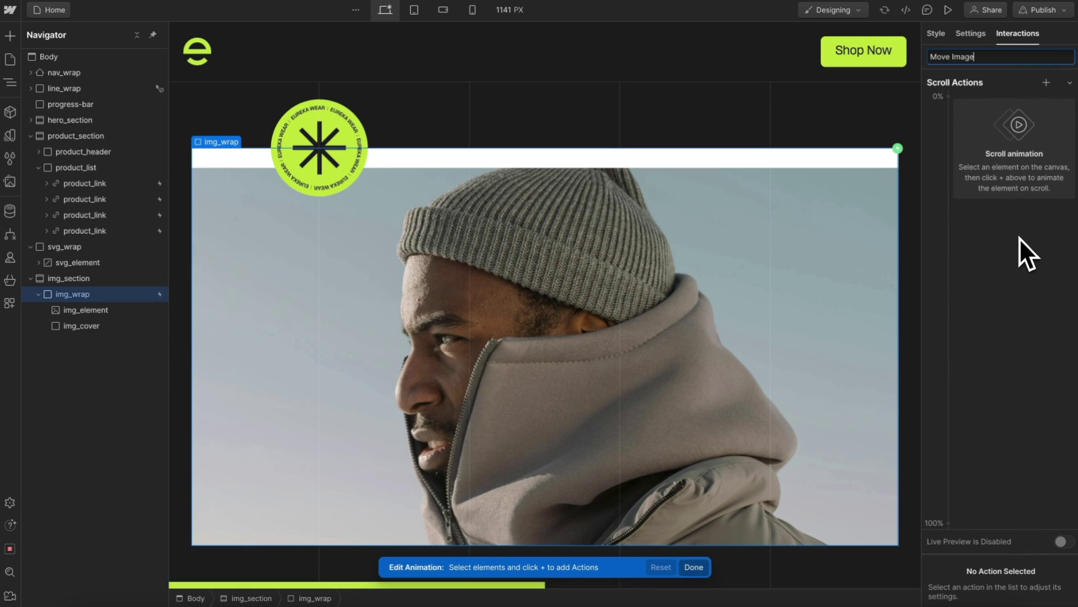
type(" Image")
key("Return")
Step: Add a Move action for img_element with Y at 0 px on the 0% keyframe and -37% on the 100% keyframe
left_click(576, 287)
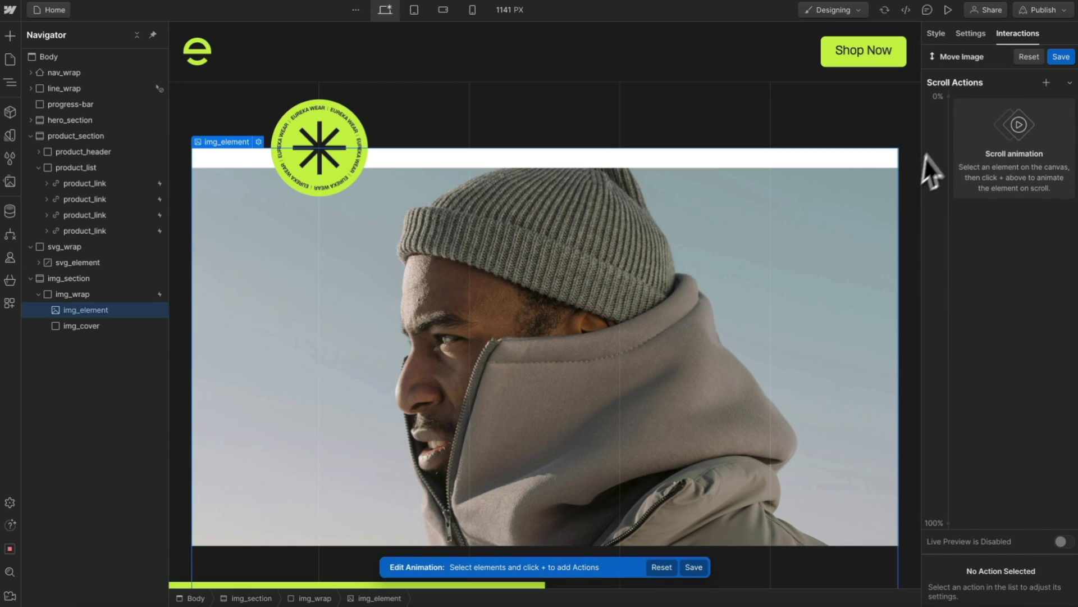
left_click(960, 103)
left_click(1017, 169)
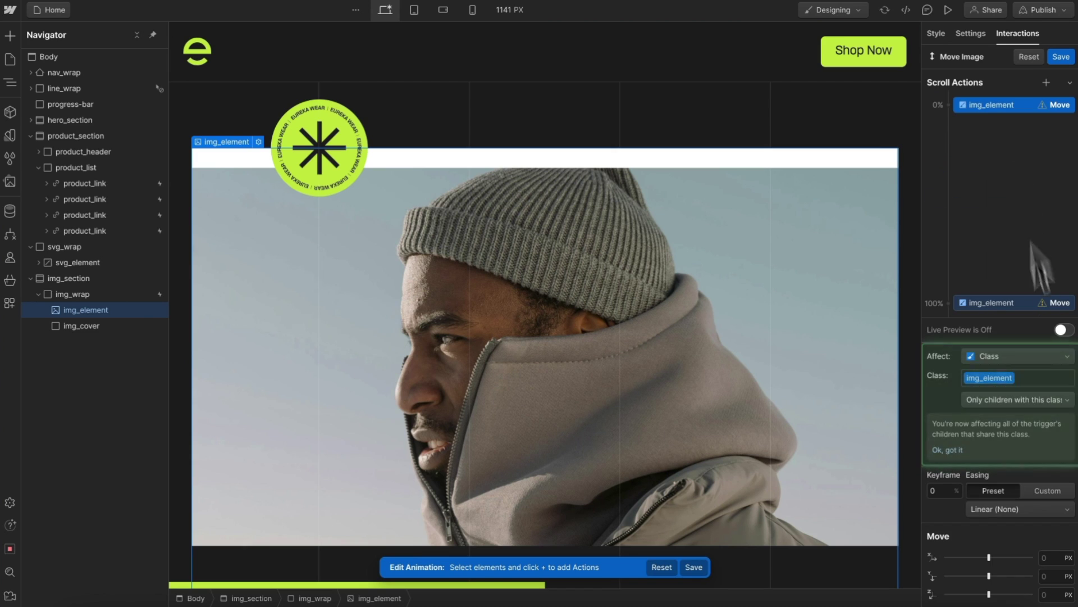
left_click(1046, 575)
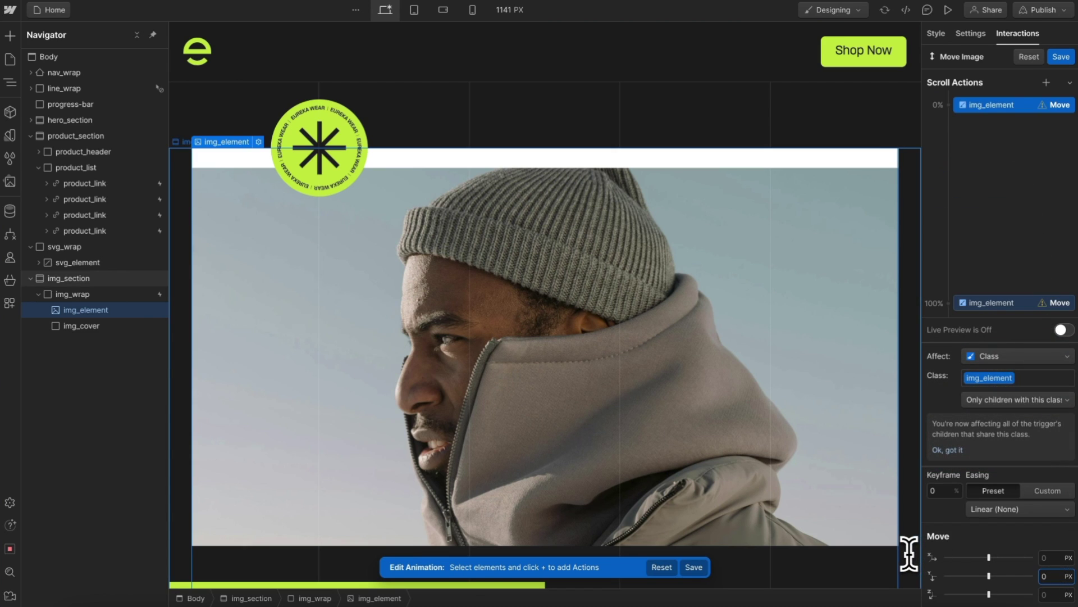
left_click(996, 304)
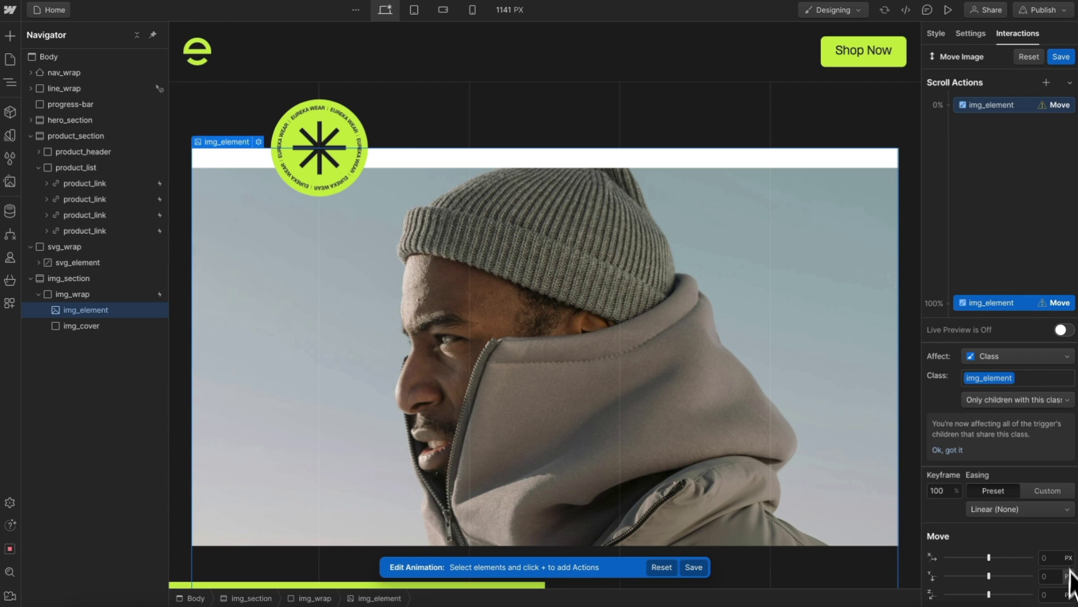
type("-37%")
key("Return")
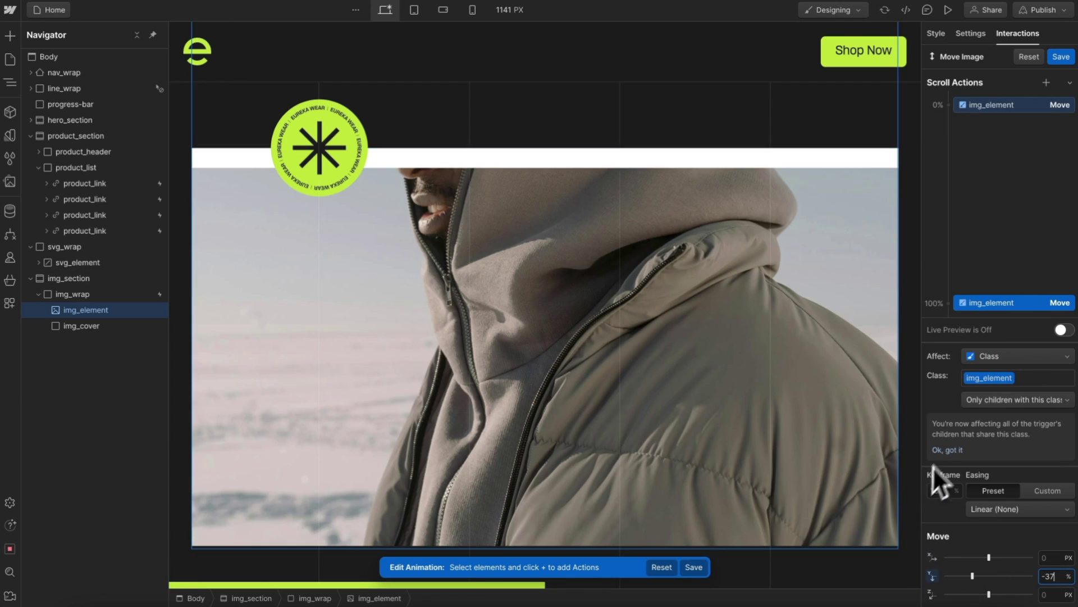
Step: Turn on Live Preview, check the image's movement while scrolling the page, and save the Move Image animation
left_click(1059, 329)
scroll(729, 284, "up", 10)
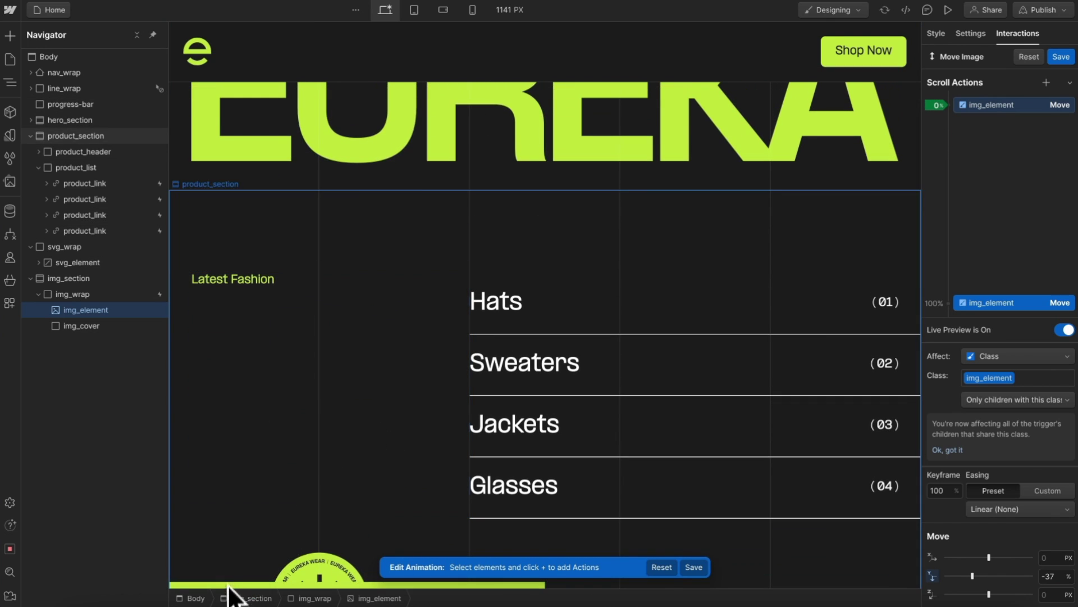
scroll(238, 529, "up", 1)
scroll(238, 529, "down", 10)
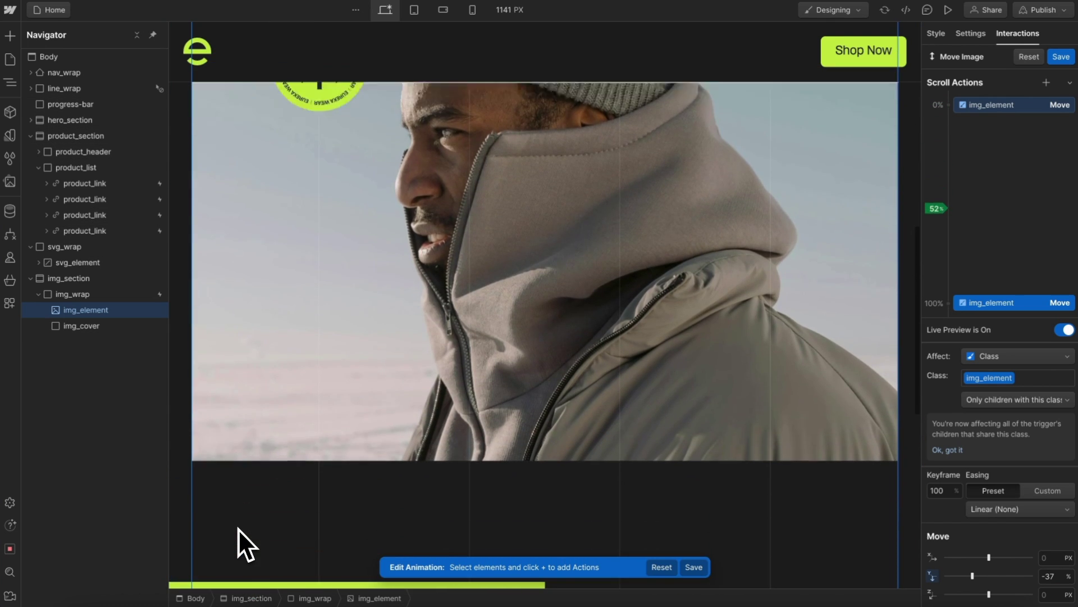
scroll(425, 212, "down", 5)
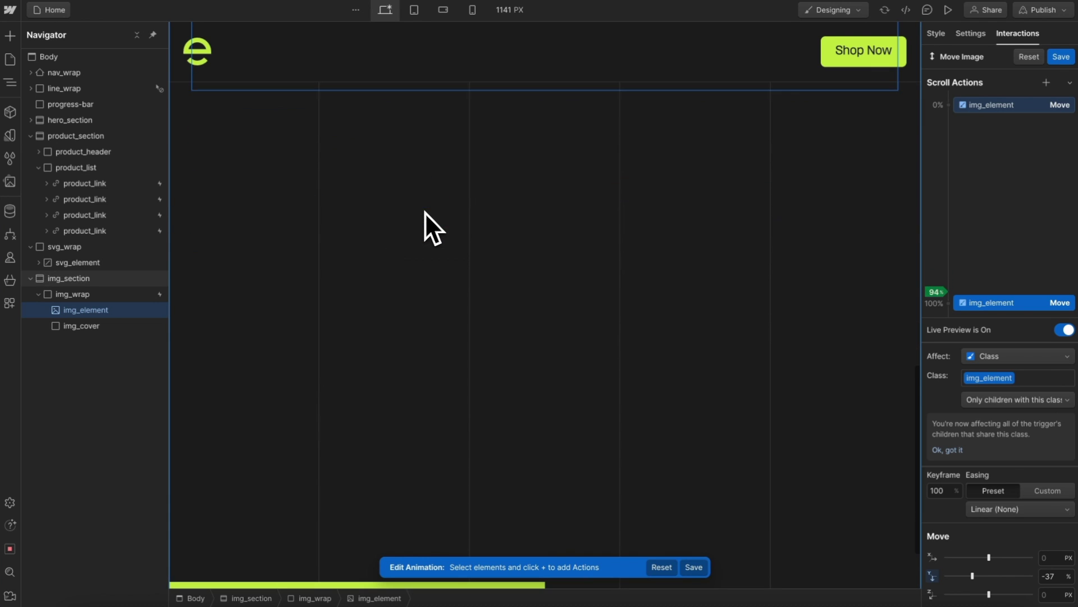
scroll(424, 212, "up", 8)
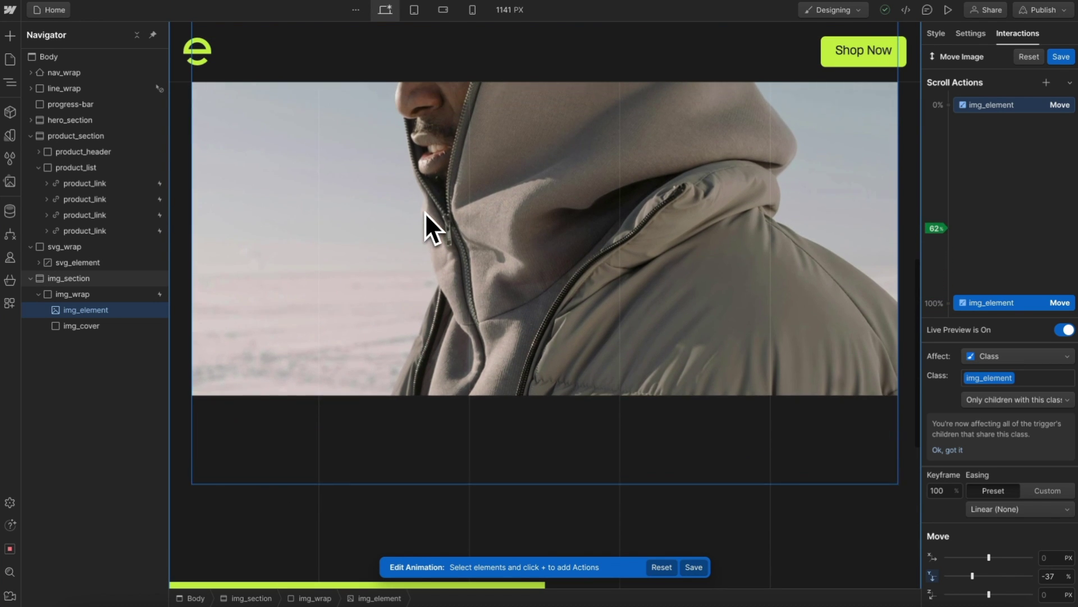
scroll(426, 213, "down", 3)
scroll(424, 212, "up", 3)
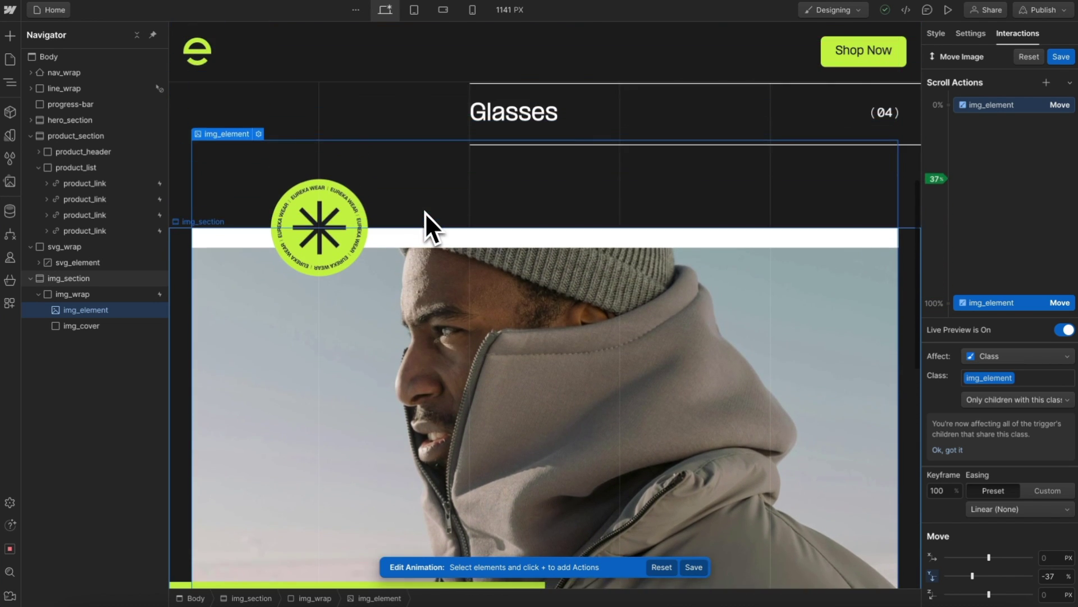
scroll(426, 212, "down", 1)
left_click(1061, 56)
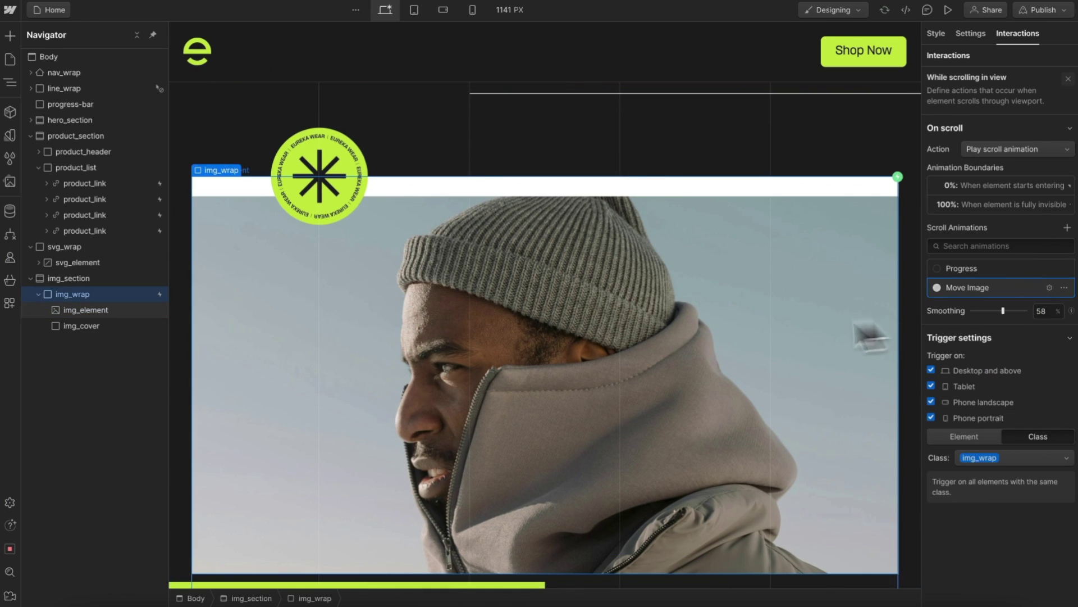
Step: Set the scroll animation's start boundary (0%) to when the element is fully visible
scroll(712, 337, "down", 1)
left_click(1033, 186)
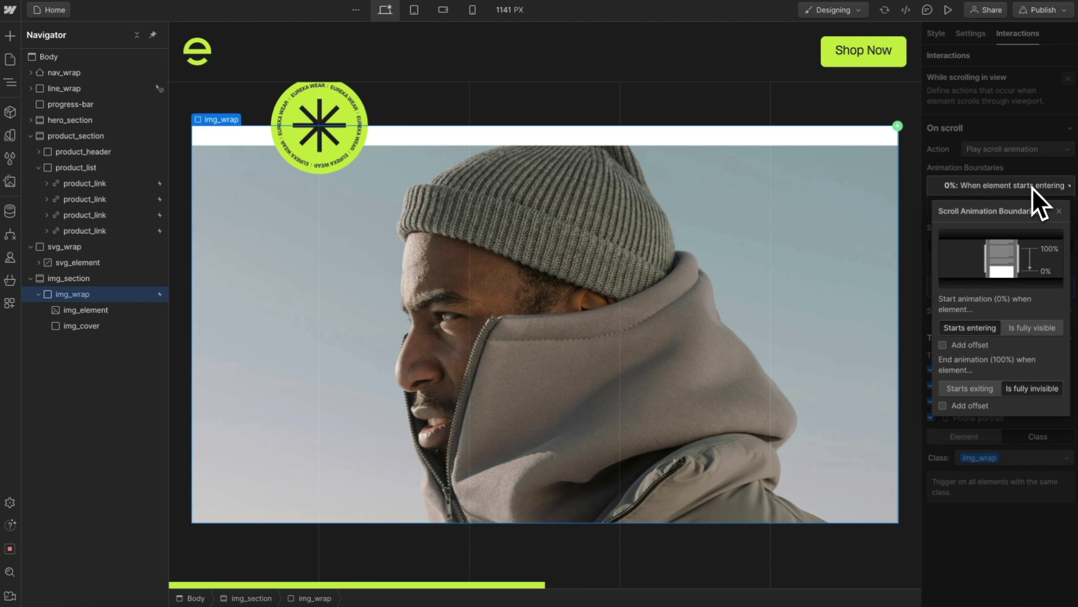
left_click(1036, 329)
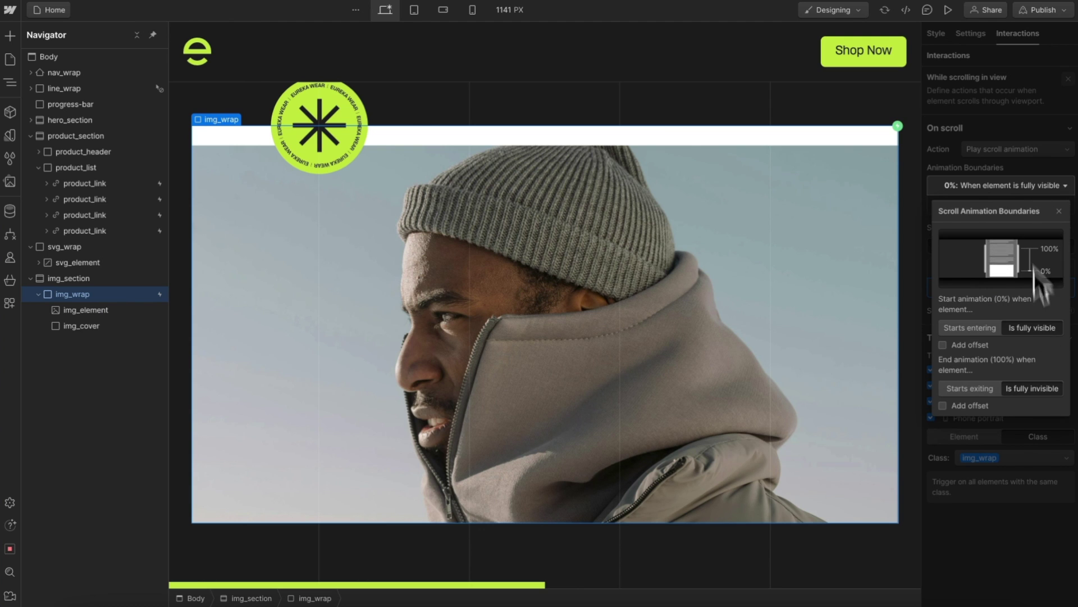
Step: Set the Move Image scroll animation's start boundary (0%) to when the element starts entering
scroll(635, 427, "up", 2)
scroll(634, 427, "down", 1)
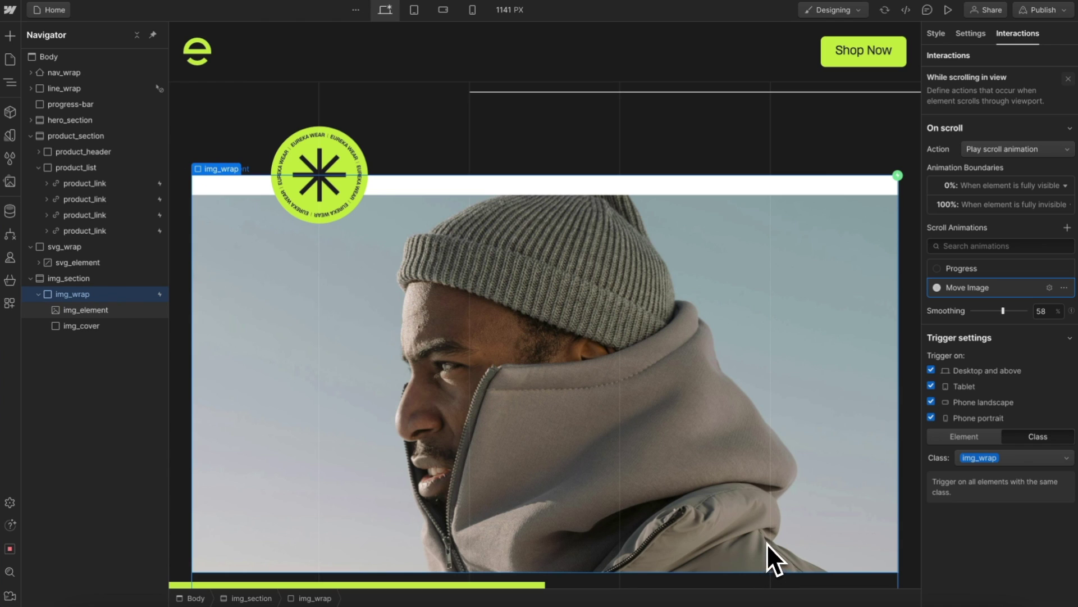
left_click(1039, 185)
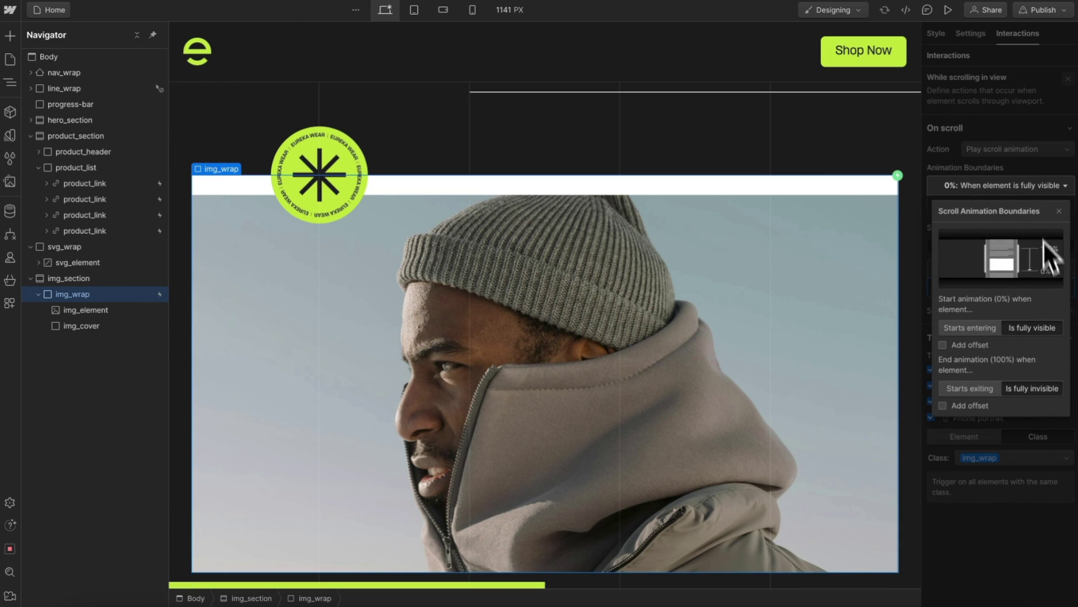
left_click(982, 327)
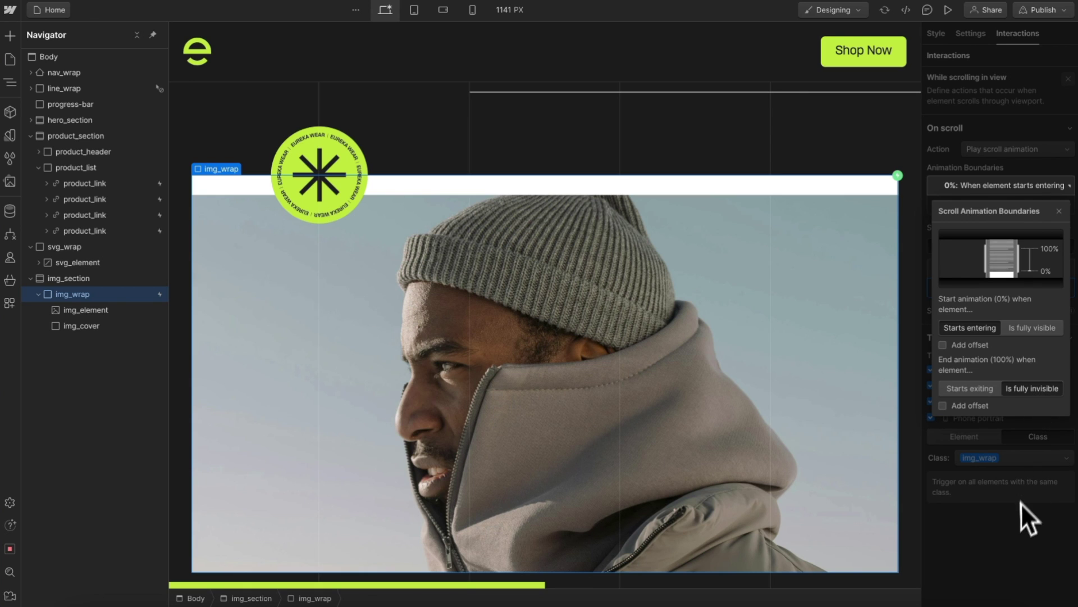
left_click(1012, 534)
Step: Preview the page, check the image's movement while scrolling through the image section, and return to the design view
scroll(671, 321, "down", 5)
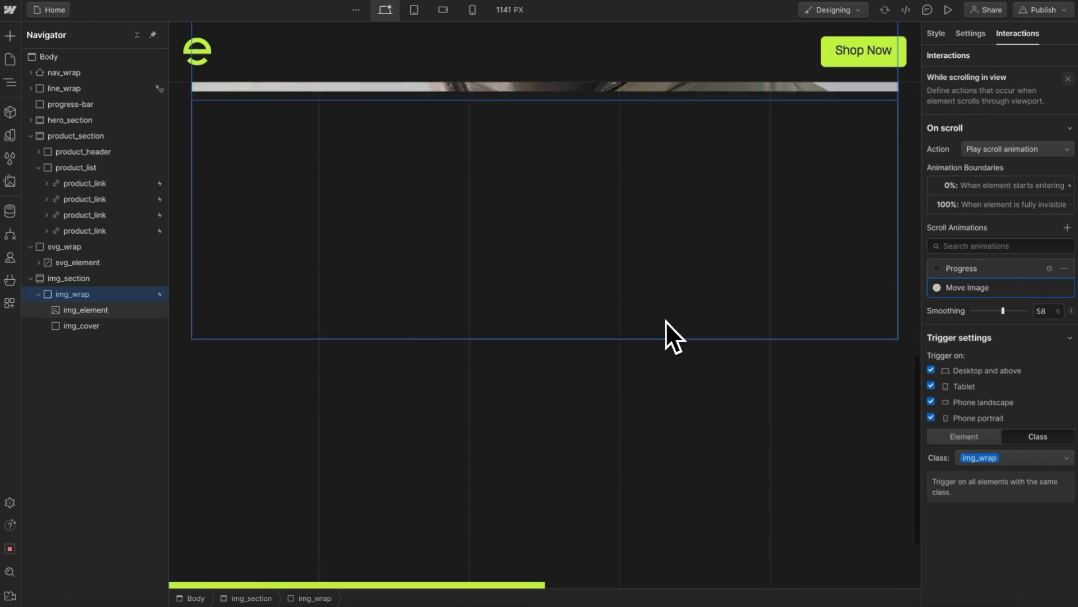
left_click(948, 10)
scroll(715, 316, "up", 10)
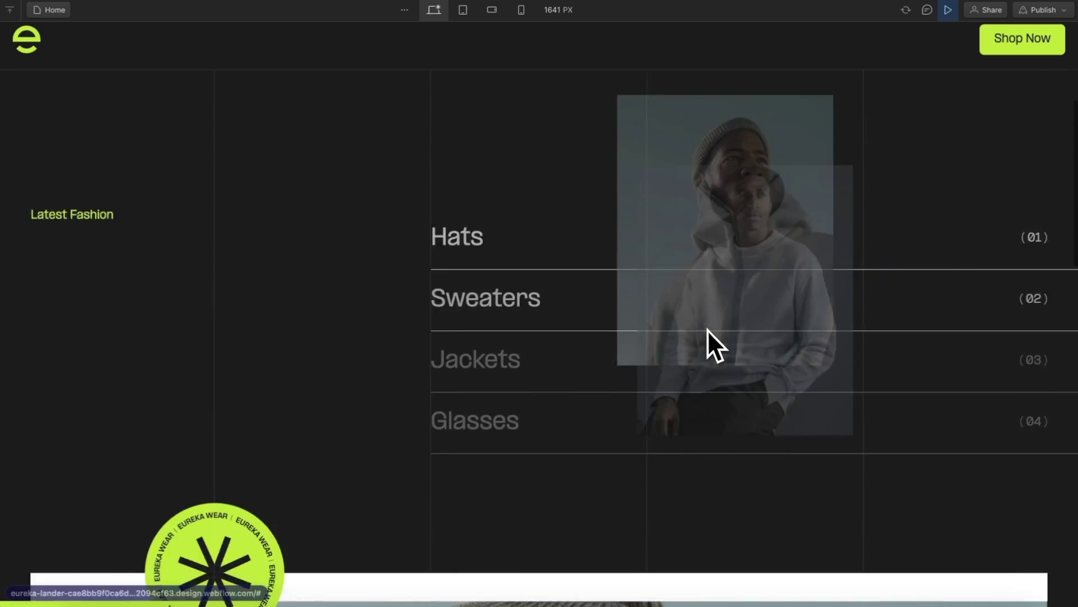
scroll(707, 329, "down", 8)
scroll(707, 329, "down", 5)
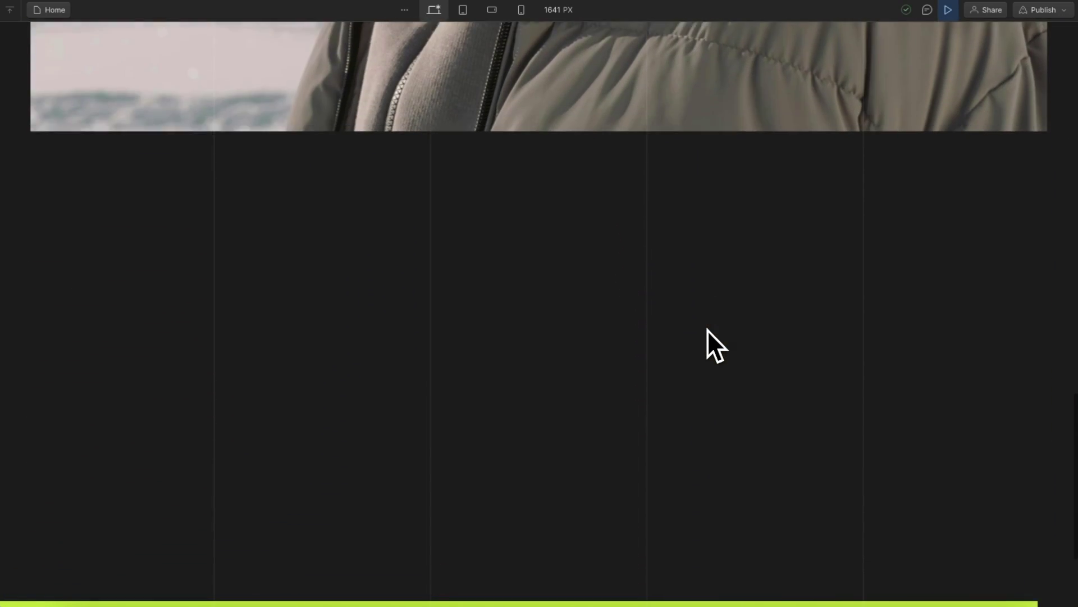
scroll(706, 329, "up", 8)
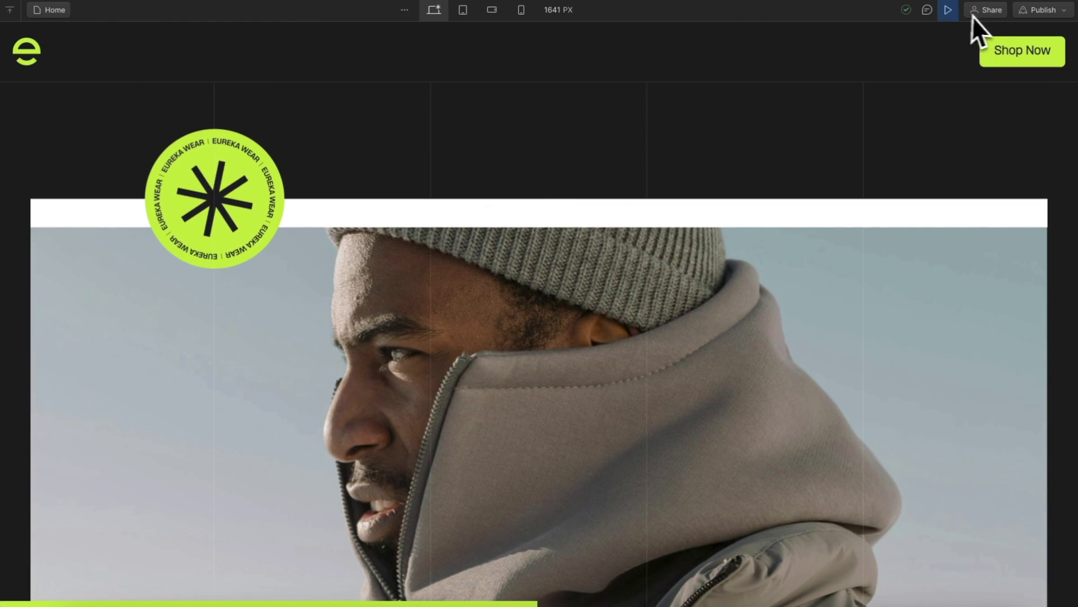
left_click(945, 14)
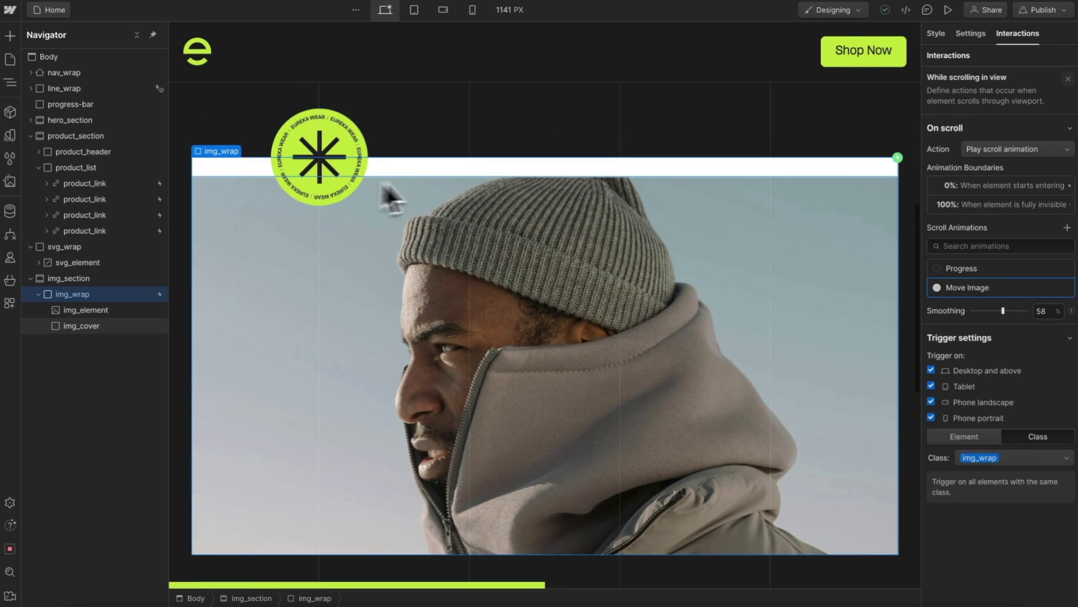
Step: Set the height of img_cover to 100% in its styles
left_click(476, 169)
left_click(936, 34)
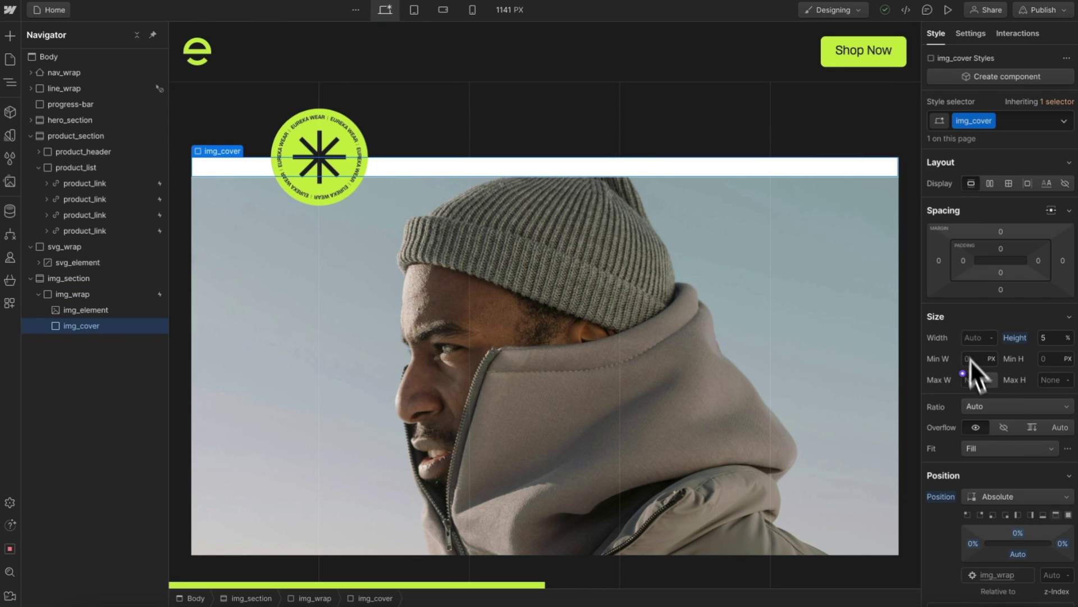
scroll(1036, 469, "down", 5)
scroll(1042, 365, "up", 2)
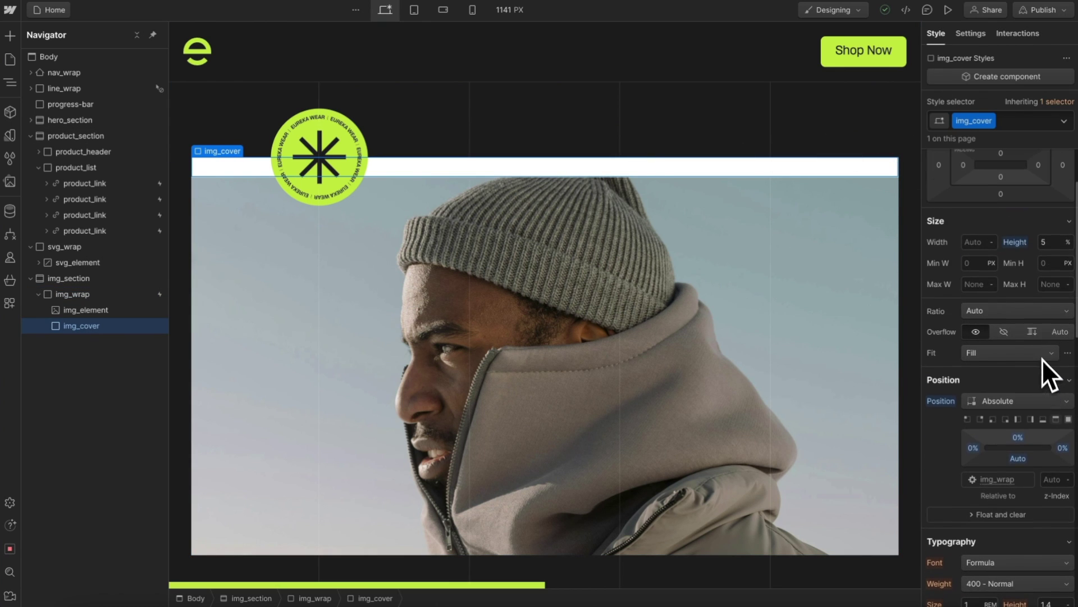
type("100")
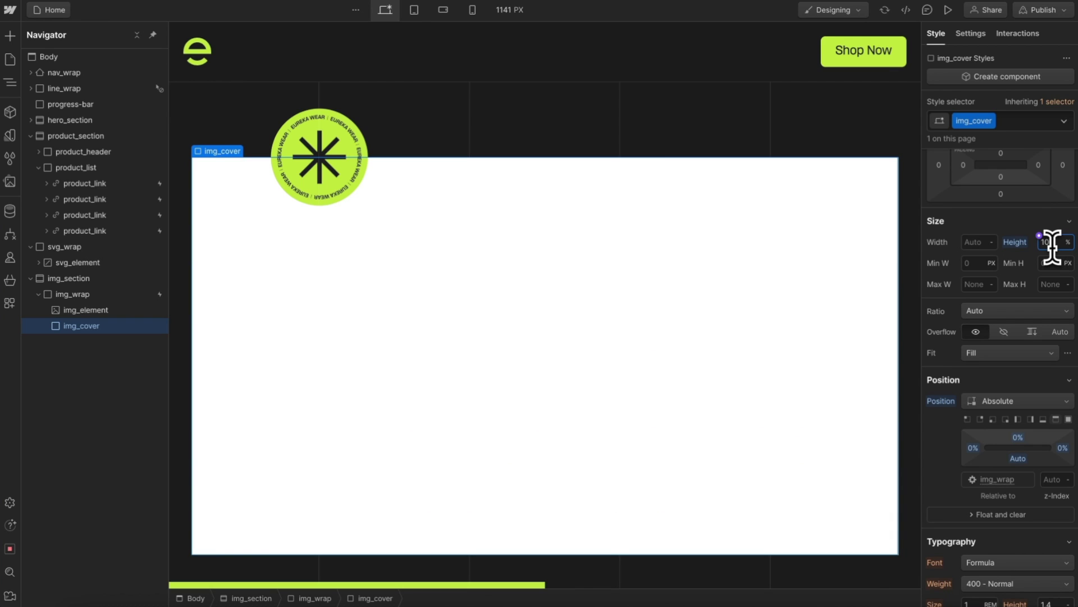
Step: Try out the reveal by gradually lowering the img_cover height to 0%
scroll(702, 309, "up", 8)
scroll(665, 309, "down", 5)
scroll(669, 315, "down", 1)
key("shift+Down")
key("shift+Down")
key("shift+Down")
key("shift+Down")
key("shift+Down")
key("shift+Down")
key("shift+Down")
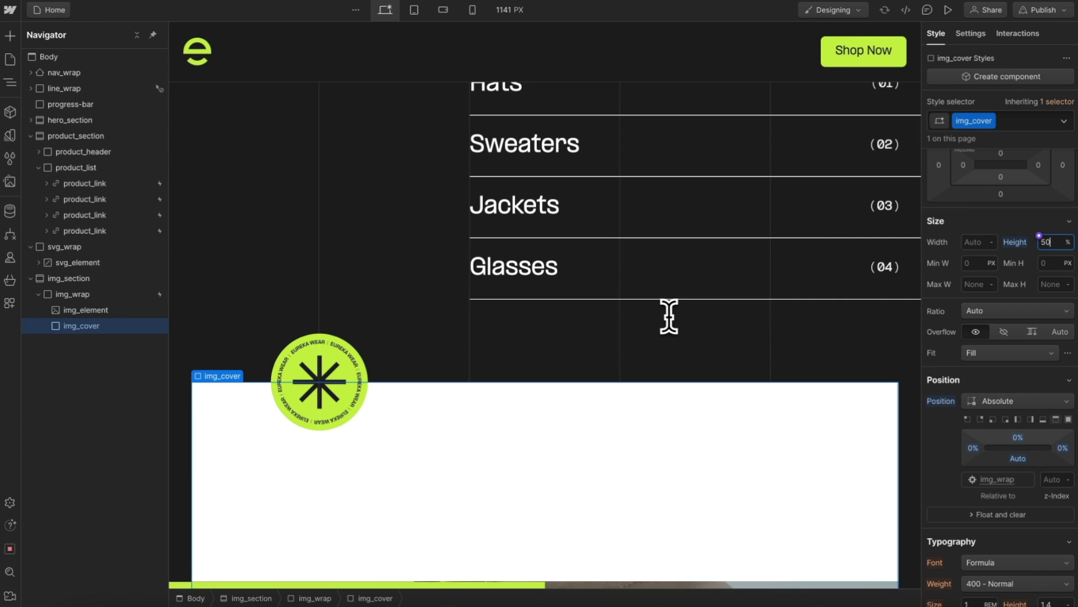
scroll(404, 365, "down", 5)
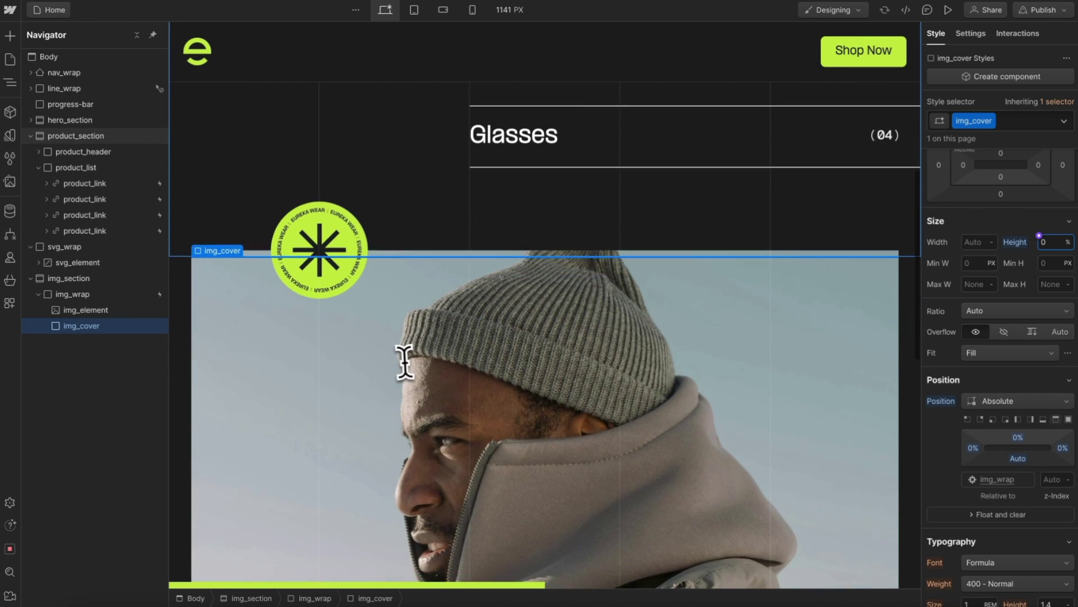
Step: Gradually raise the img_cover height back to 100%
key("shift+Up")
key("shift+Up")
key("shift+Up")
key("shift+Up")
key("shift+Up")
key("shift+Up")
key("shift+Up")
key("shift+Up")
key("shift+Up")
key("shift+Up")
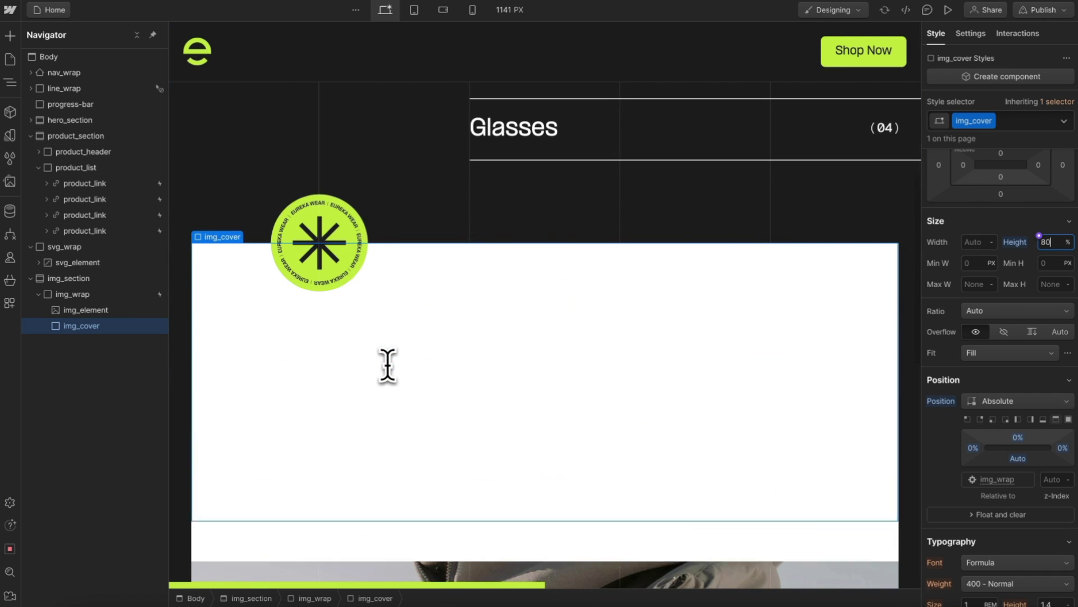
scroll(387, 365, "down", 3)
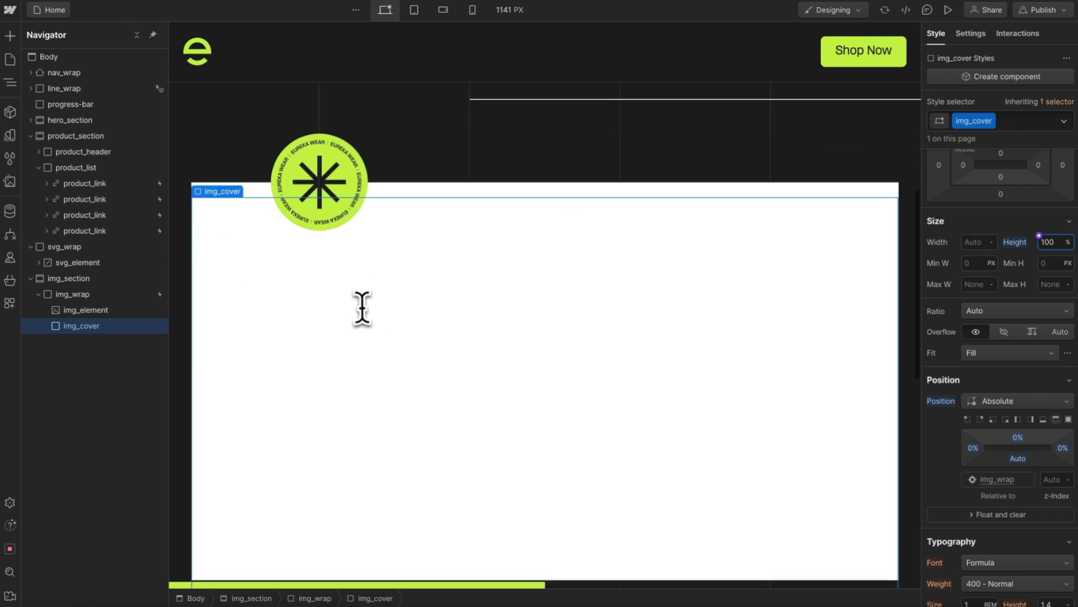
Step: Add a Scroll into view trigger to img_wrap that applies to all elements with the img_wrap class
left_click(116, 299)
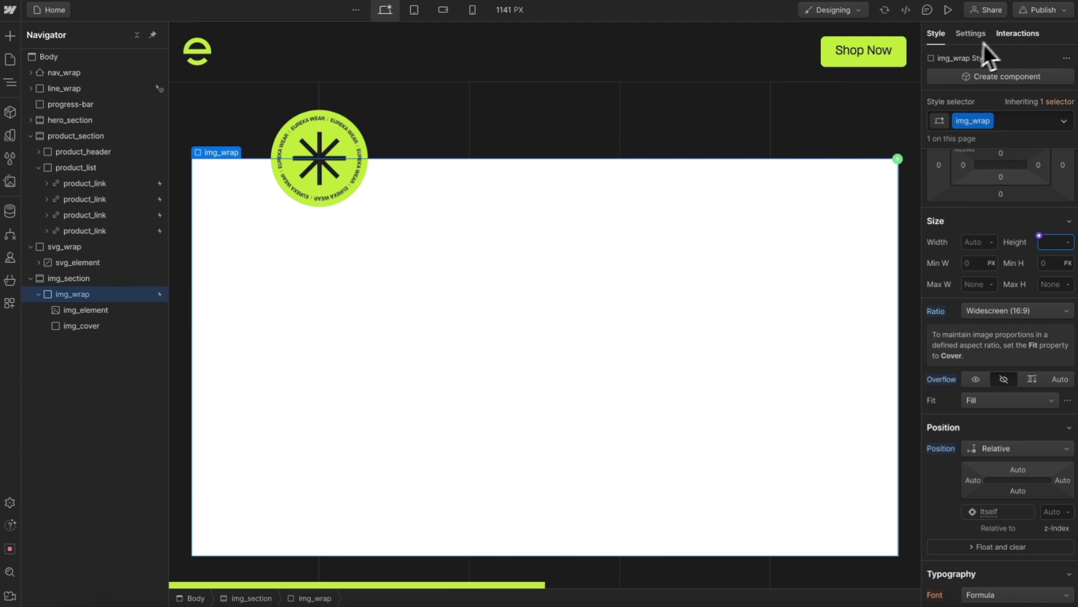
left_click(1006, 35)
left_click(1066, 80)
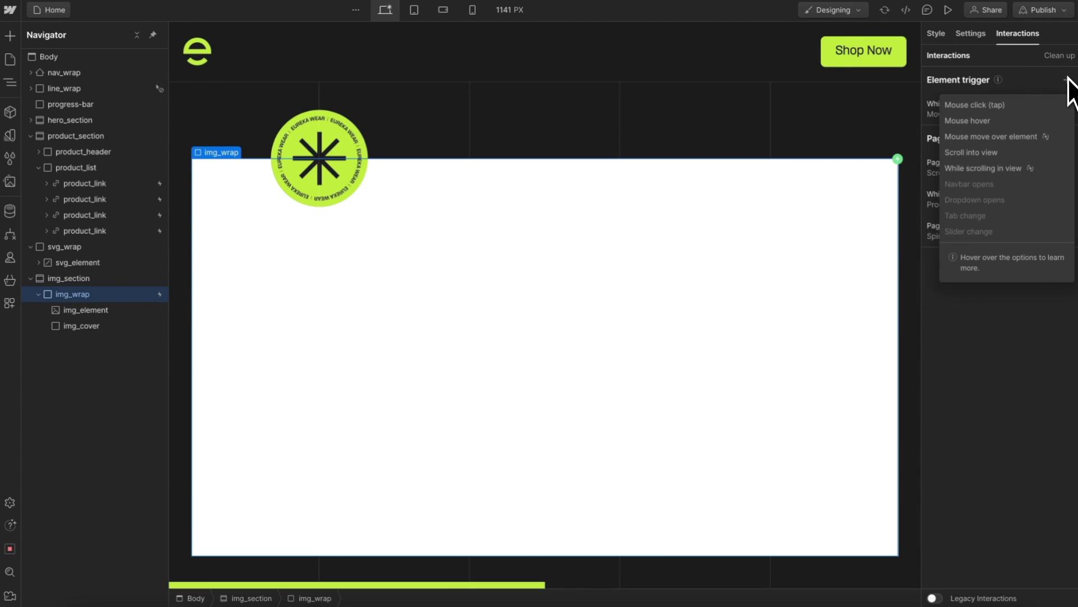
left_click(995, 153)
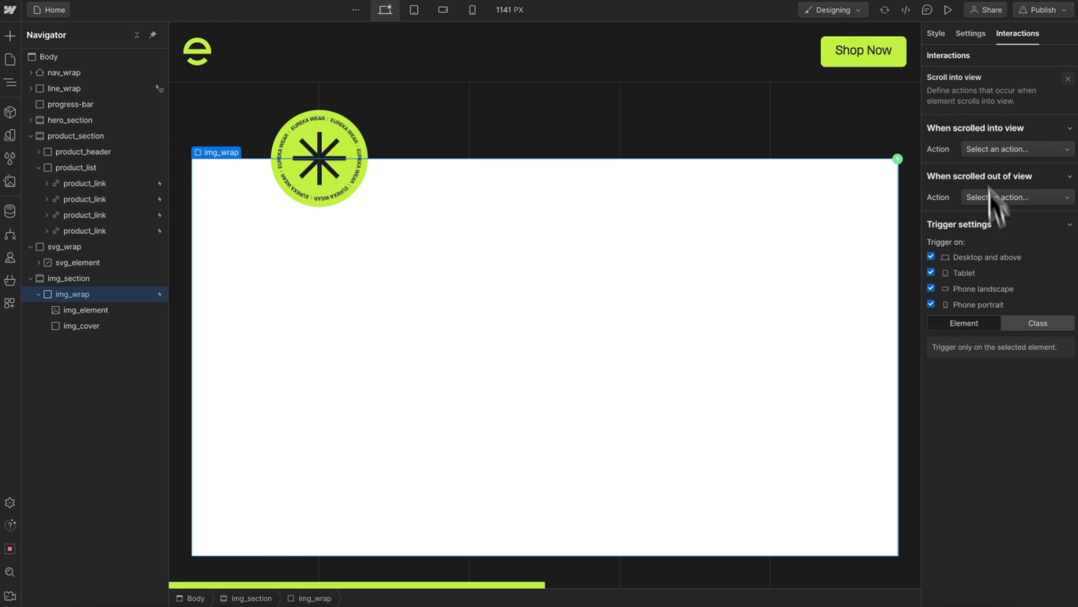
left_click(1032, 326)
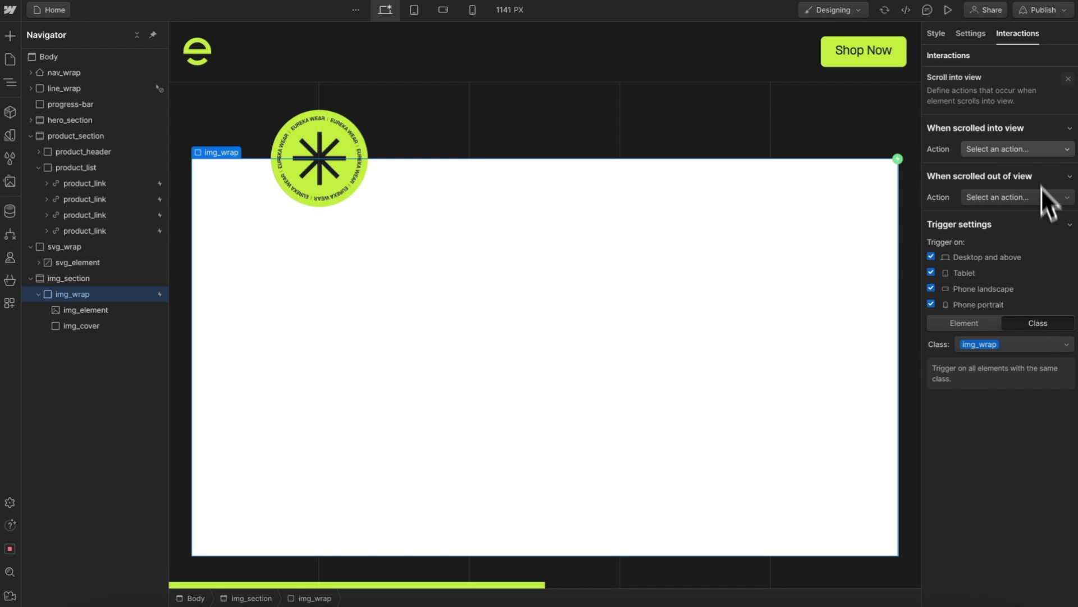
Step: Have the trigger start an animation when scrolled into view, and create a new timed animation named Reveal Image
left_click(1026, 152)
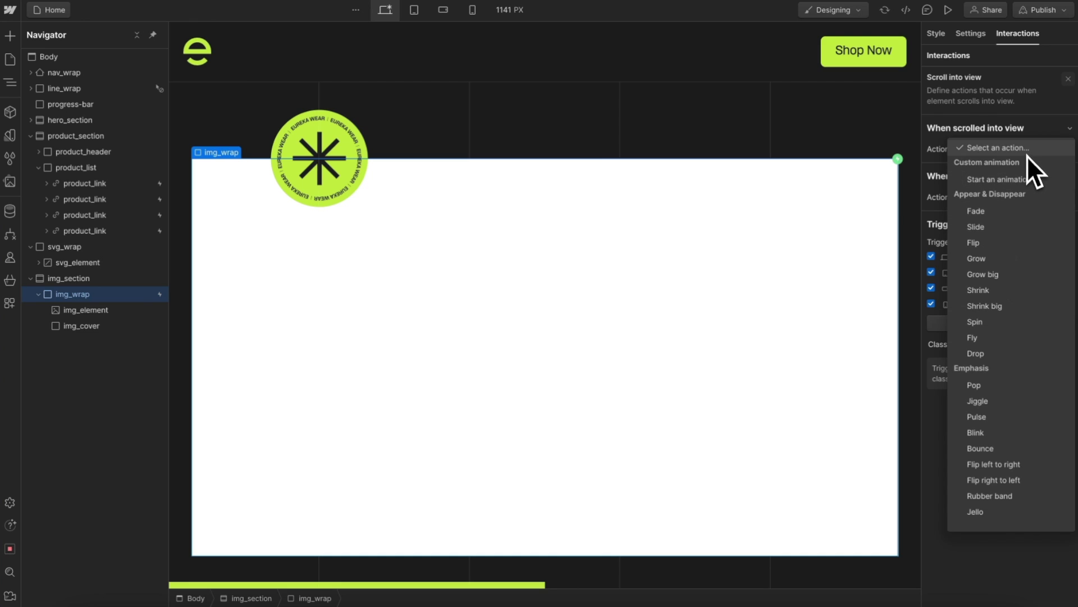
left_click(1021, 179)
left_click(1064, 190)
type("R")
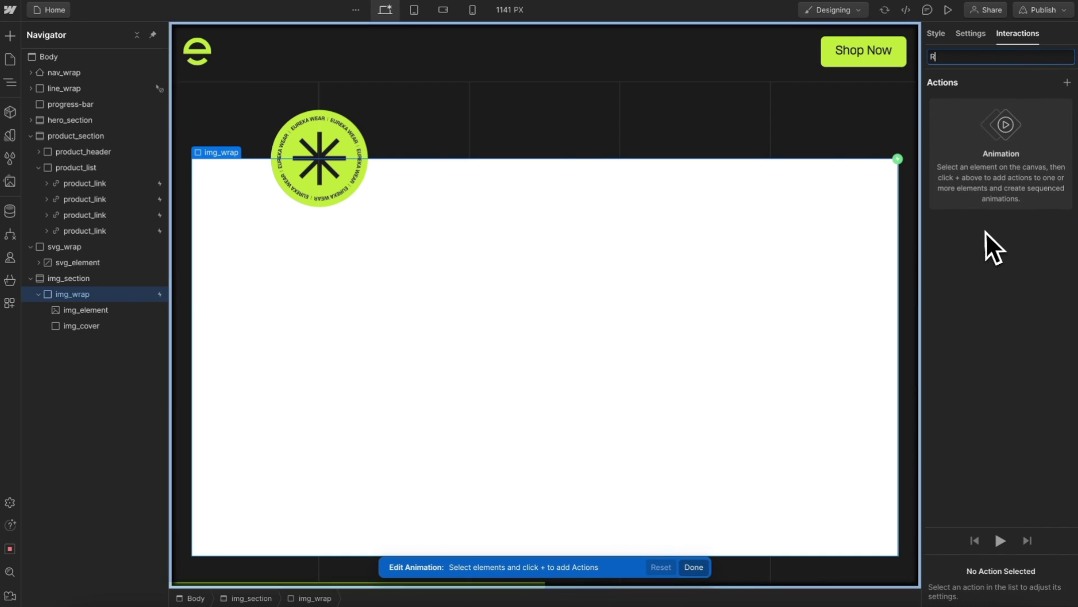
type("eveal Image")
key("Return")
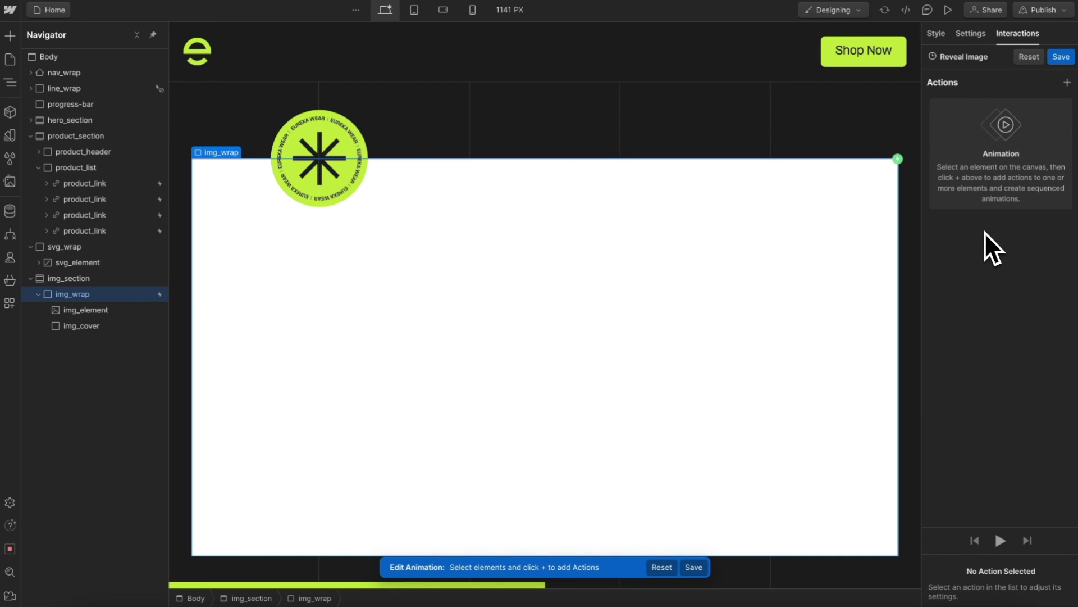
Step: Add a Size action for img_cover with width and height at 100%, set as the initial state
left_click(443, 298)
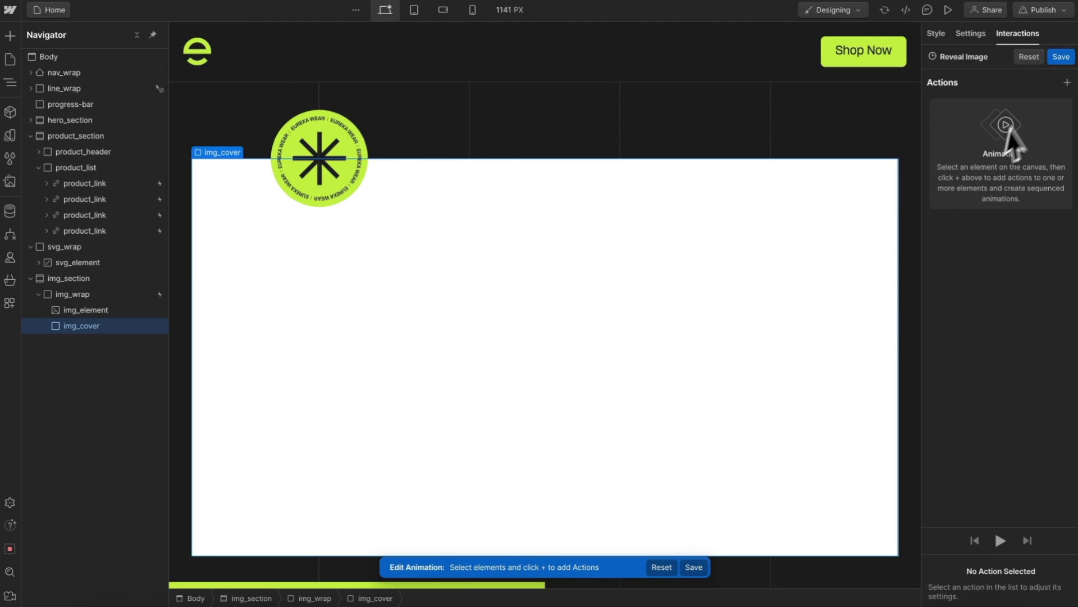
left_click(1067, 83)
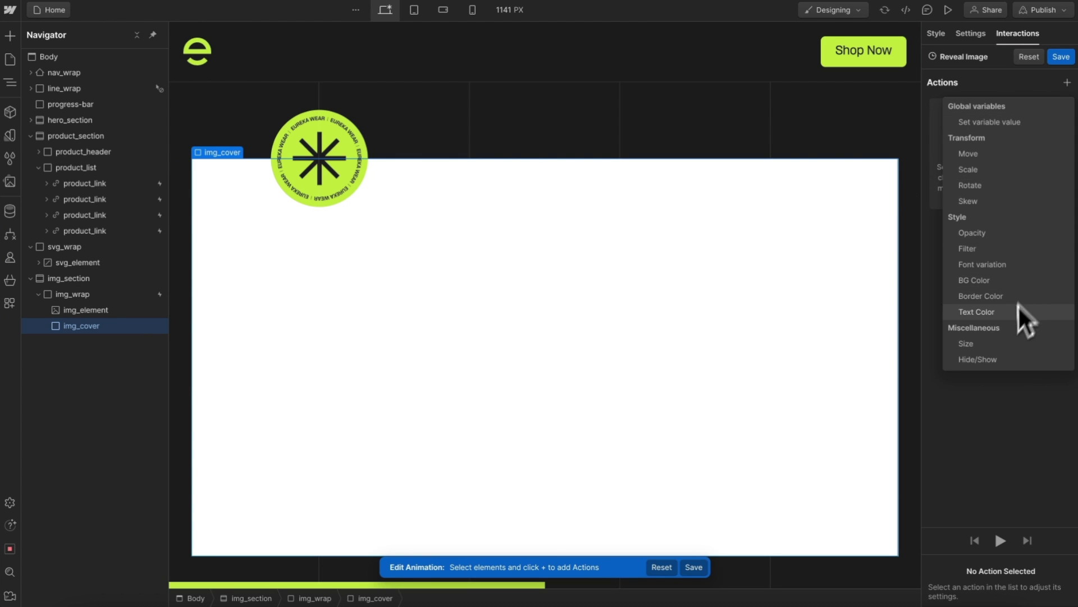
left_click(987, 345)
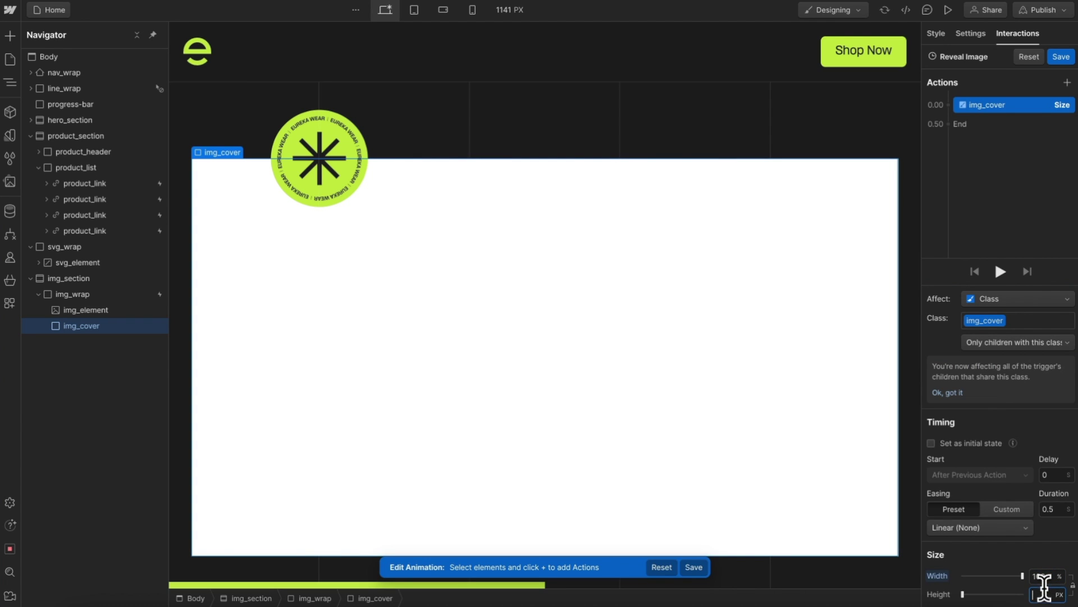
left_click(977, 443)
Step: Add a second Size action for img_cover with width 100%, height 0% and Out Sine easing, and save the Reveal Image animation
left_click(946, 122)
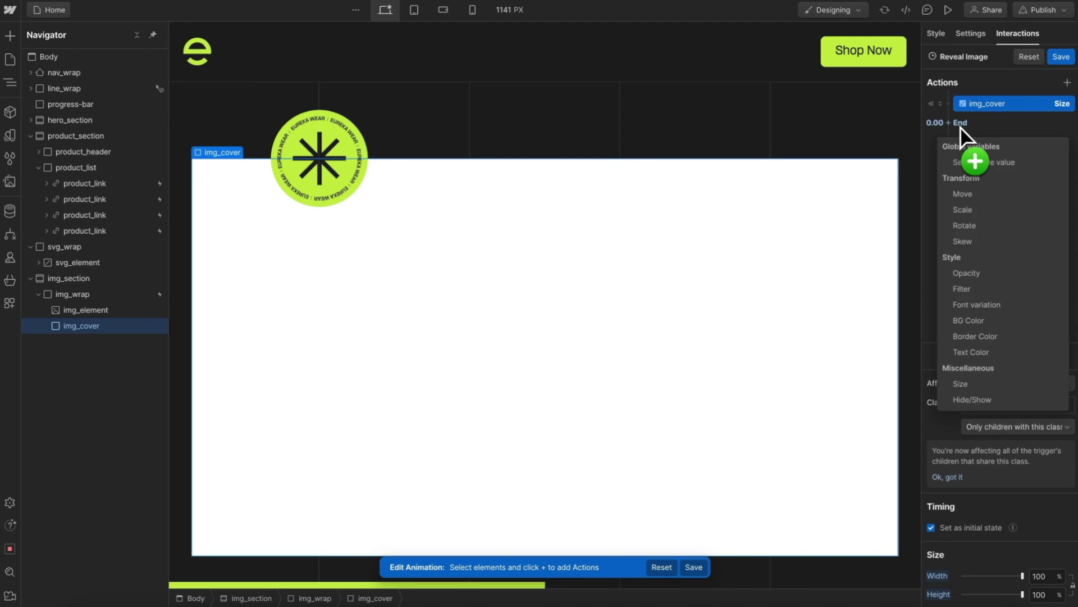
left_click(961, 385)
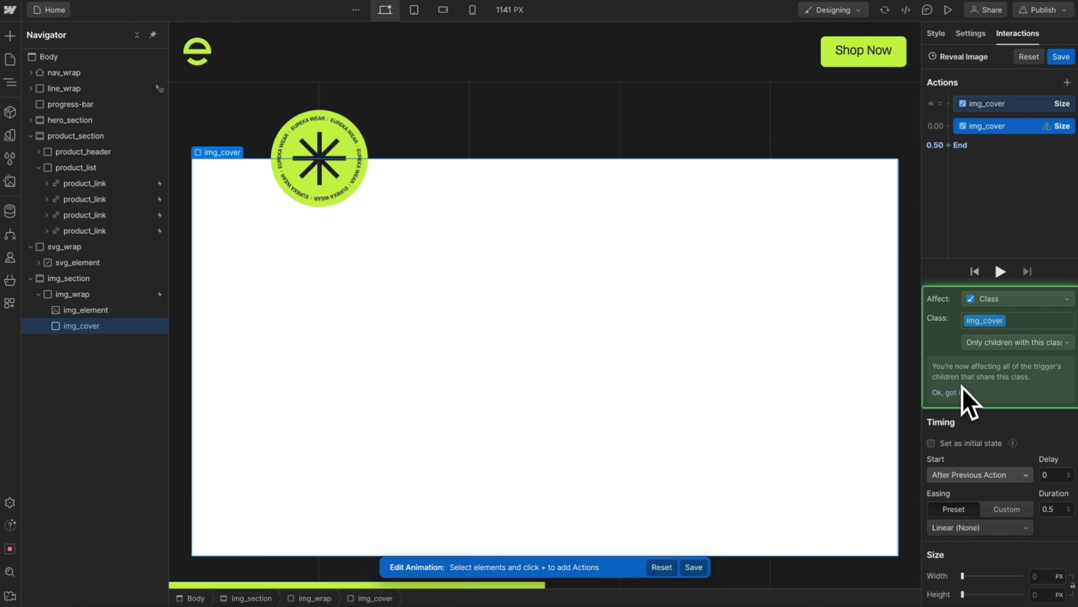
left_click(1045, 577)
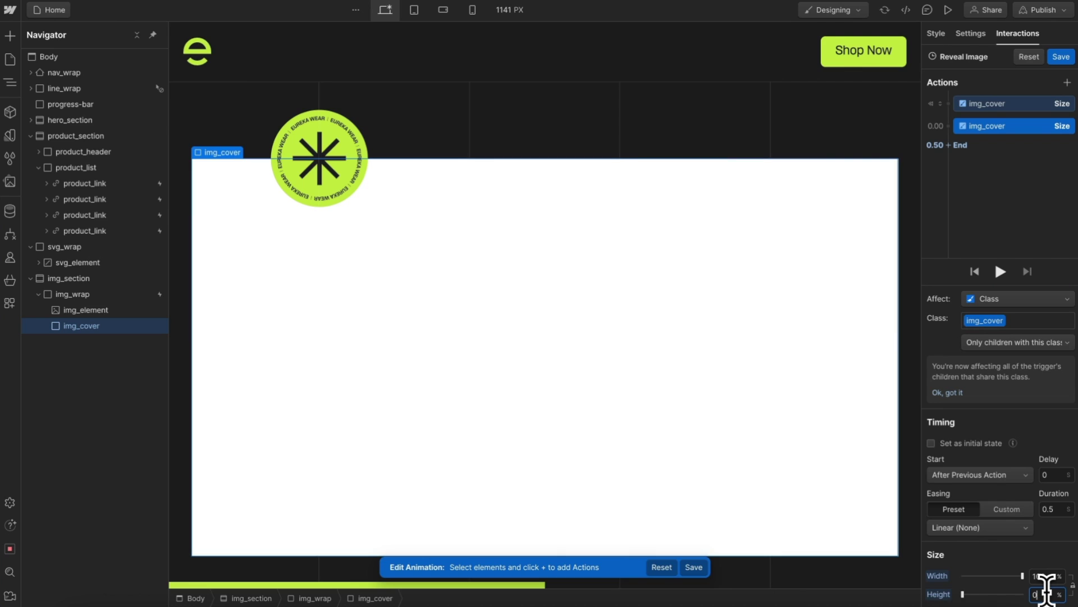
left_click(980, 528)
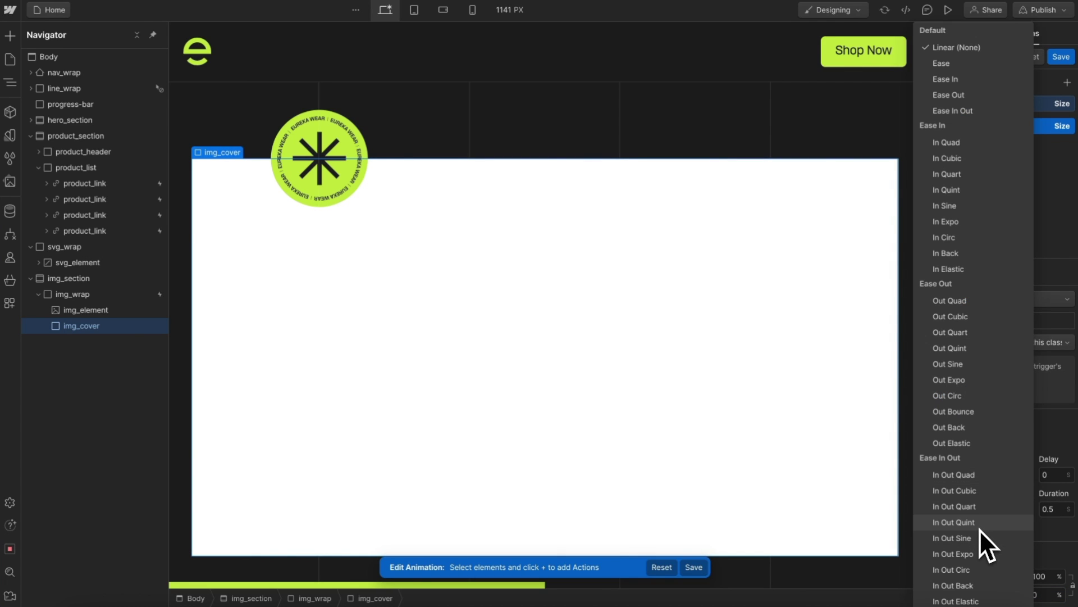
left_click(975, 365)
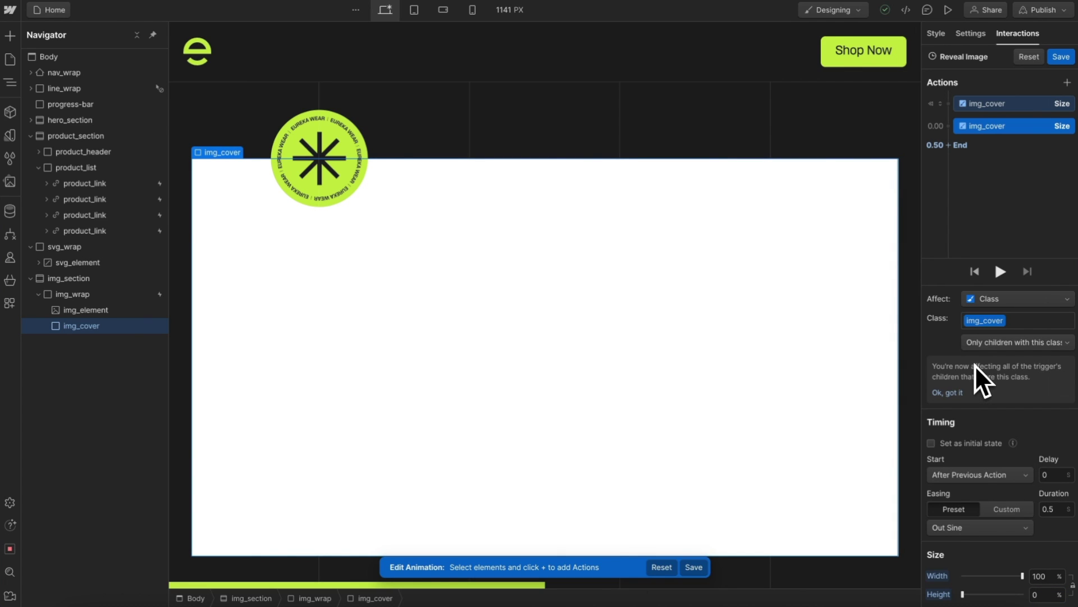
left_click(1061, 56)
Step: Preview the page from the hero section and scroll to the image to check the reveal animation
scroll(817, 149, "up", 10)
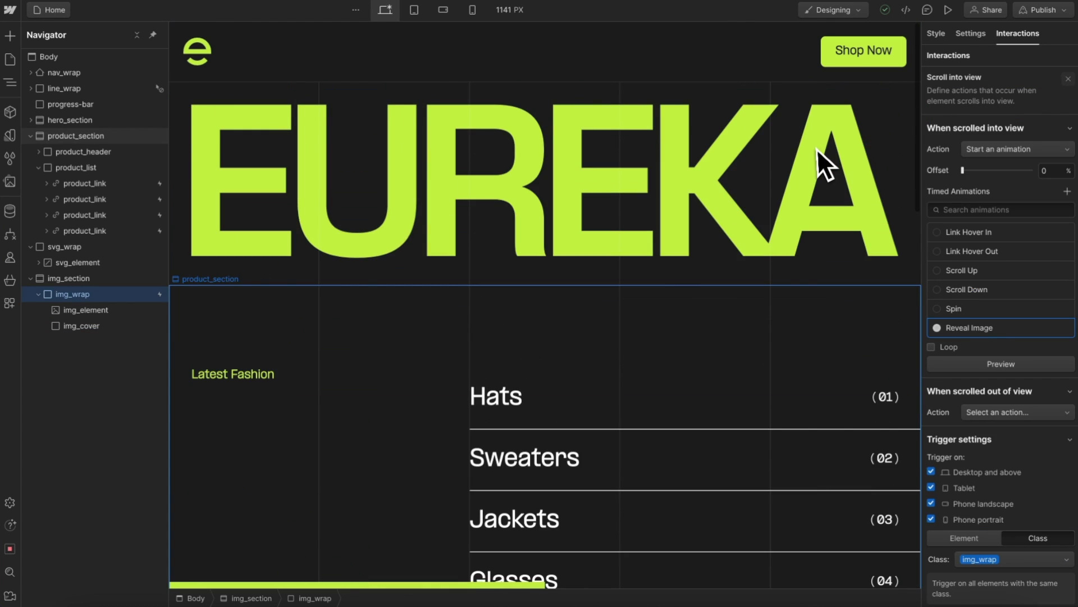
left_click(948, 9)
scroll(724, 281, "down", 3)
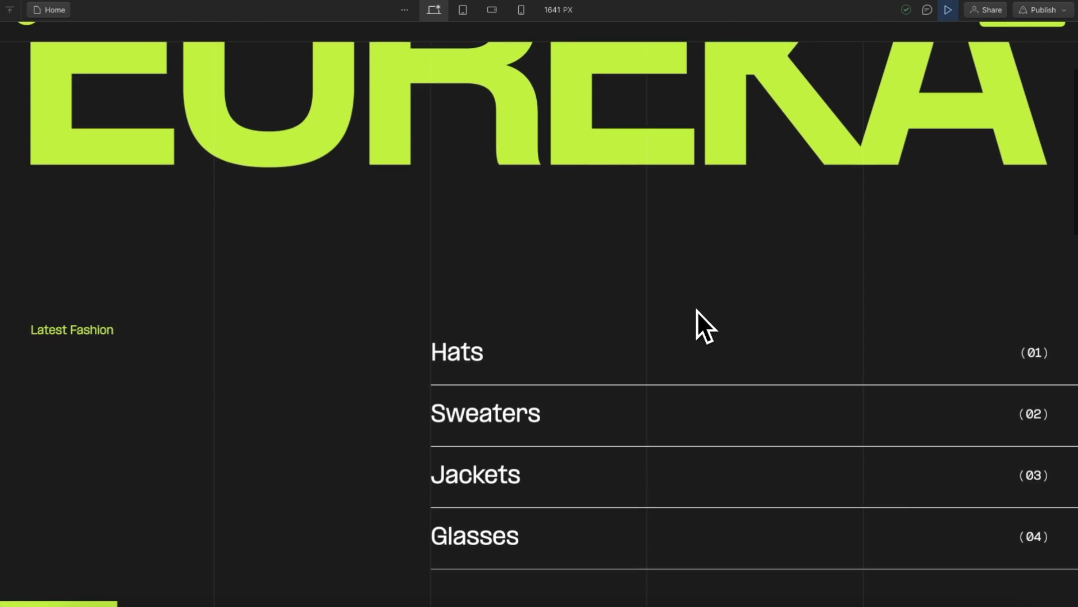
scroll(696, 311, "down", 7)
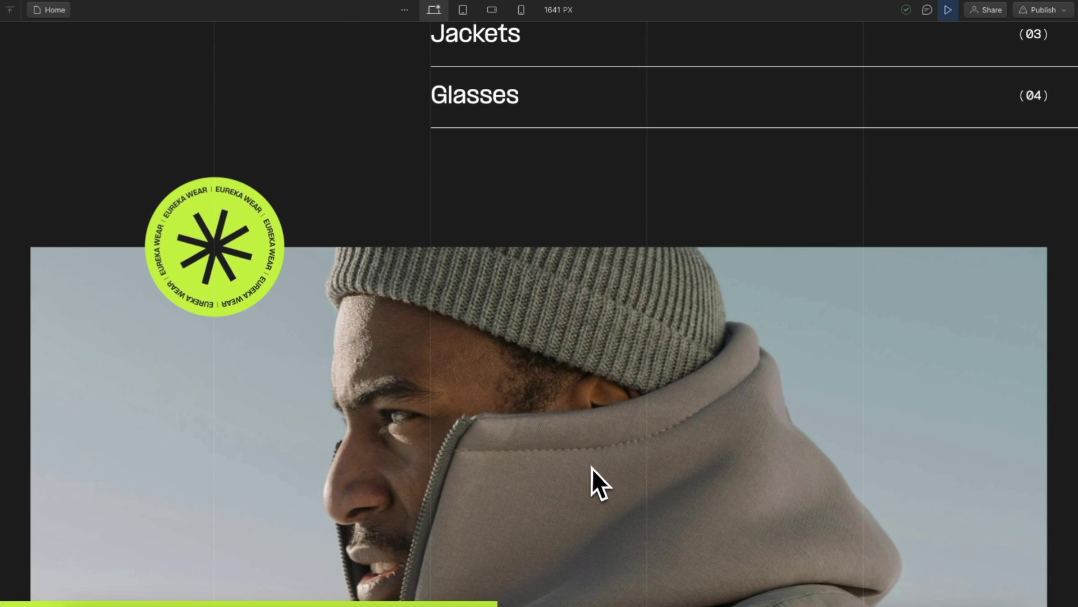
scroll(346, 177, "up", 8)
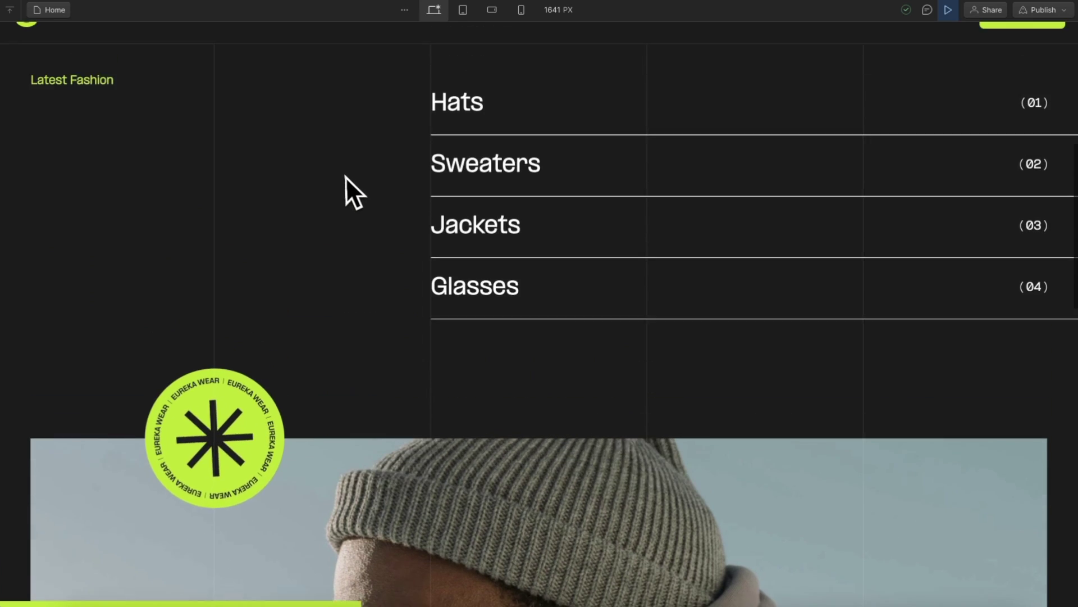
scroll(343, 175, "down", 5)
scroll(344, 175, "down", 4)
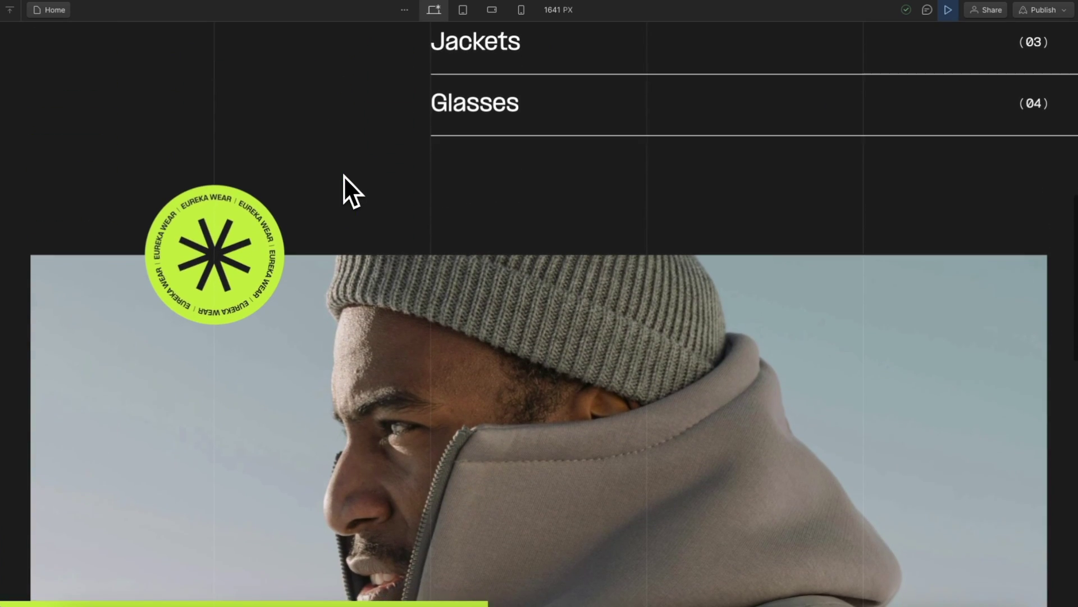
Step: Leave the preview and review the timed img_cover Size action in the Reveal Image animation
left_click(949, 10)
left_click(981, 322)
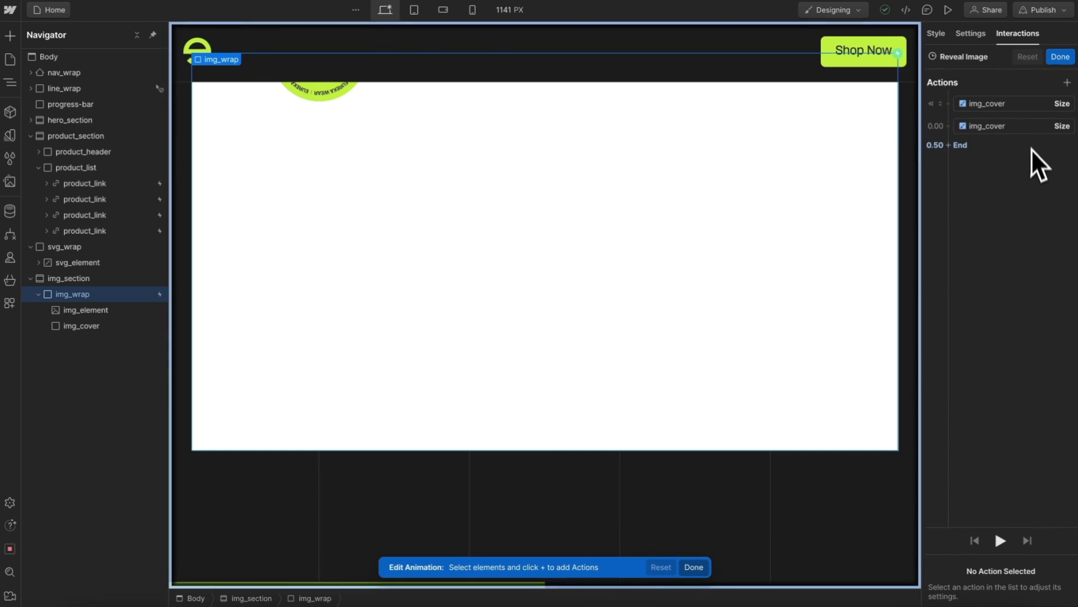
left_click(1031, 127)
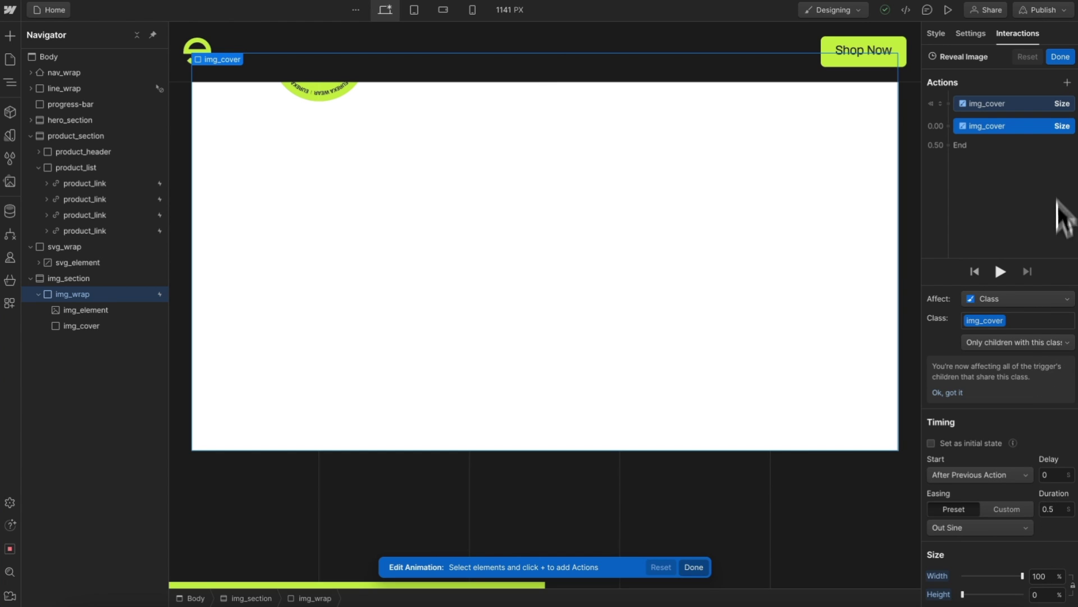
left_click(1061, 57)
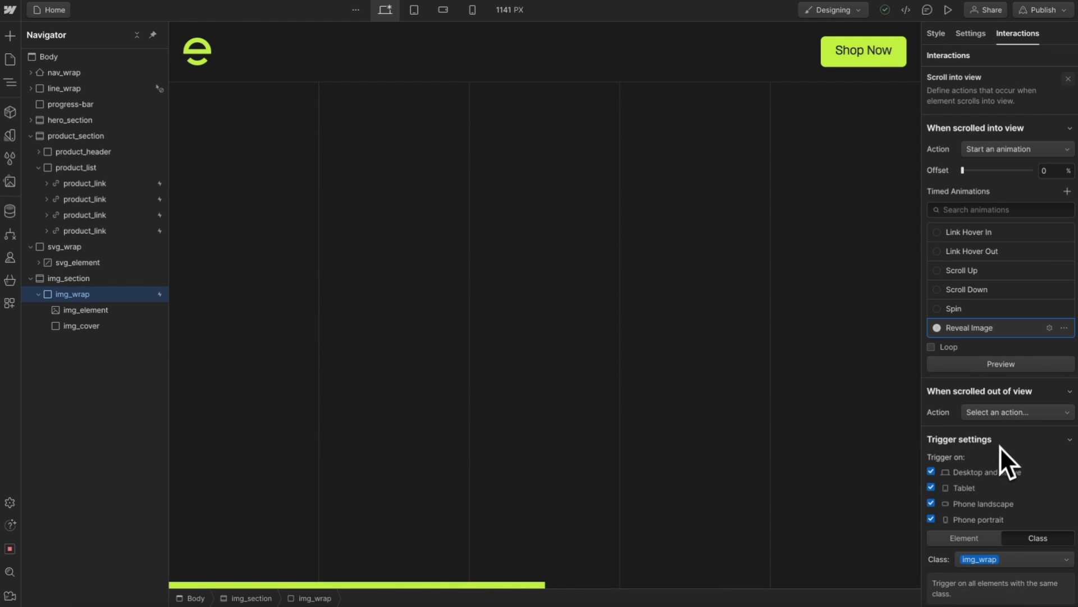
Step: Have the trigger start an animation when scrolled out of view, and create a new timed animation named Cover Image
left_click(1005, 412)
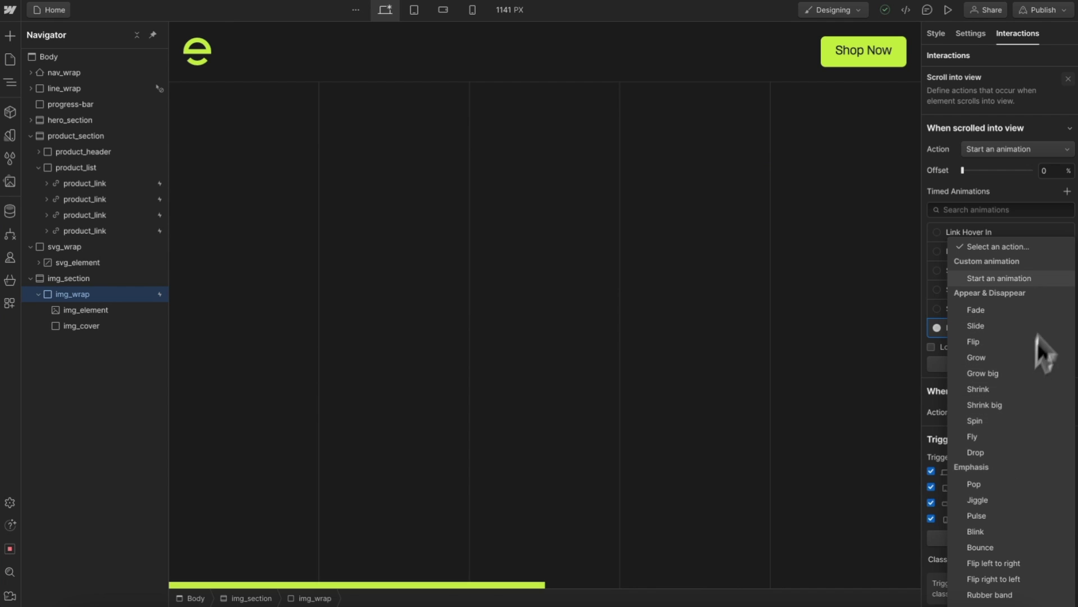
left_click(1046, 278)
scroll(1033, 427, "down", 3)
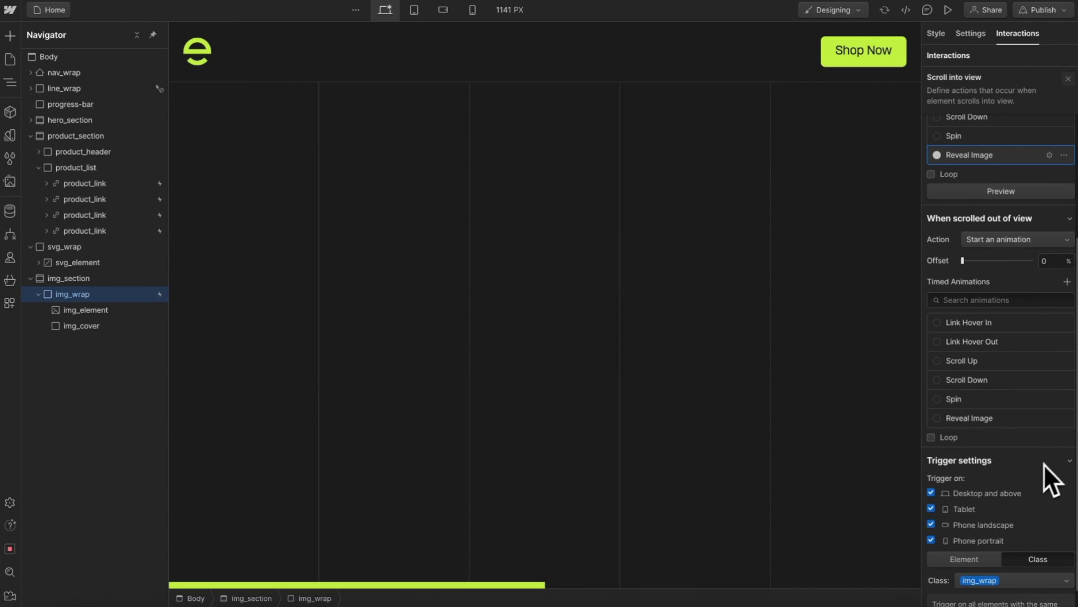
left_click(1067, 281)
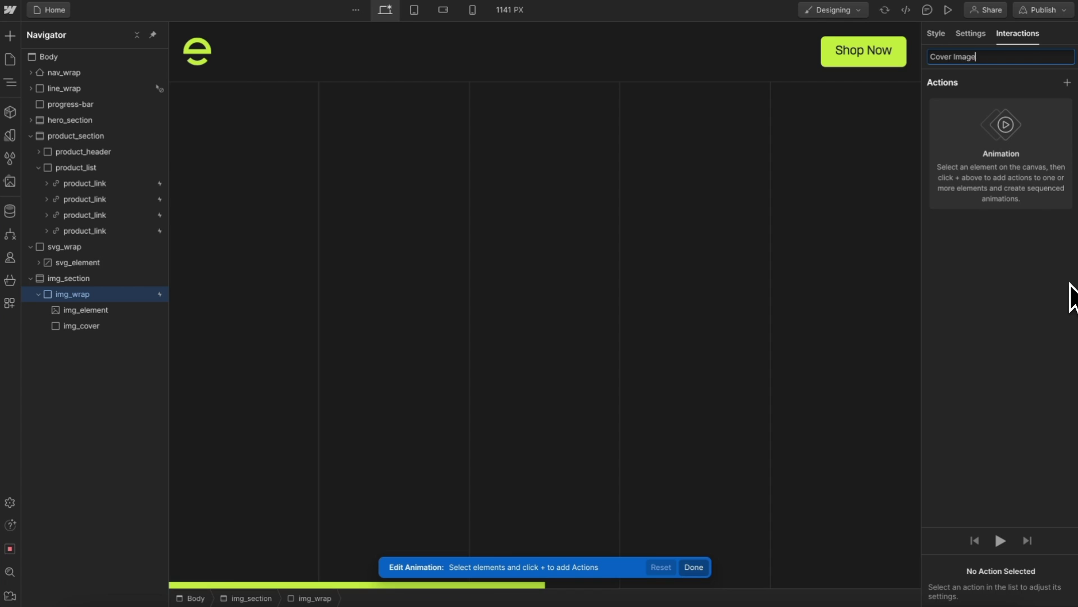
key("Return")
Step: Add a Size action for img_cover with width and height at 100% and duration 0, and save the Cover Image animation
left_click(390, 203)
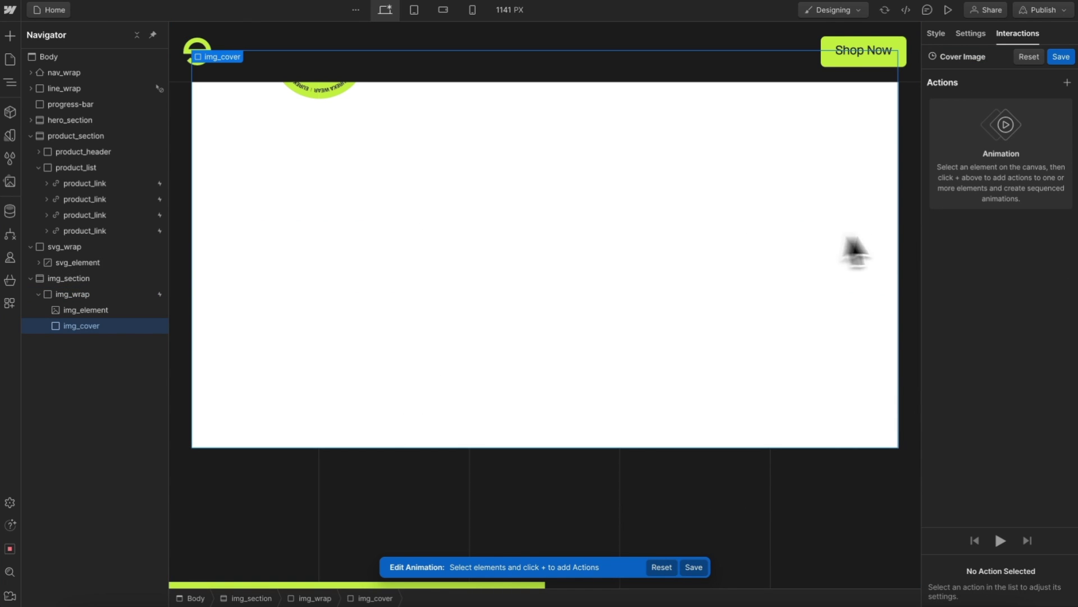
left_click(1067, 82)
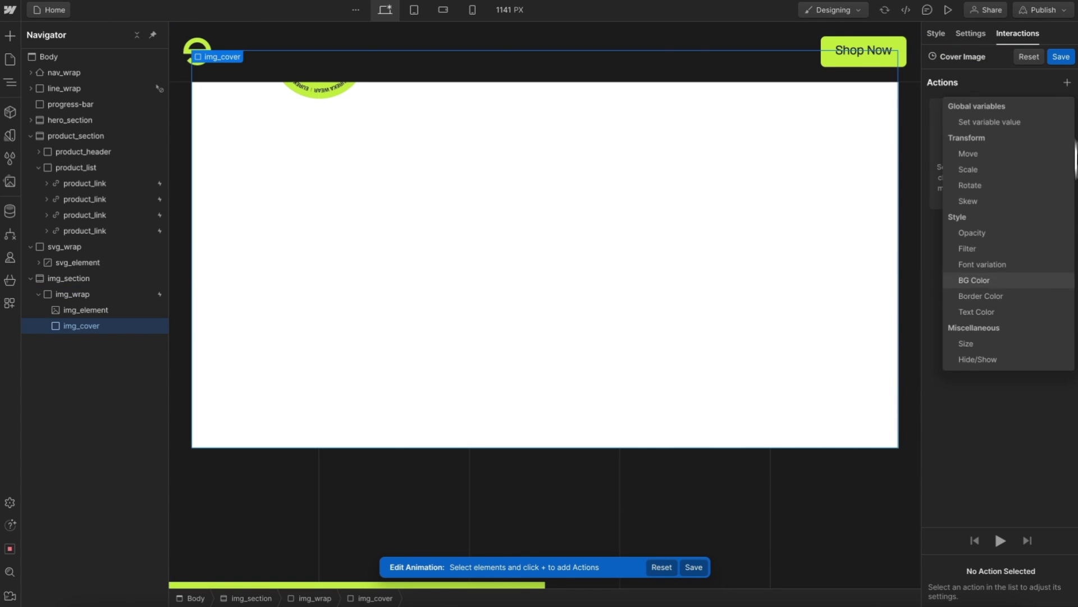
left_click(1007, 345)
left_click(1046, 575)
type("10")
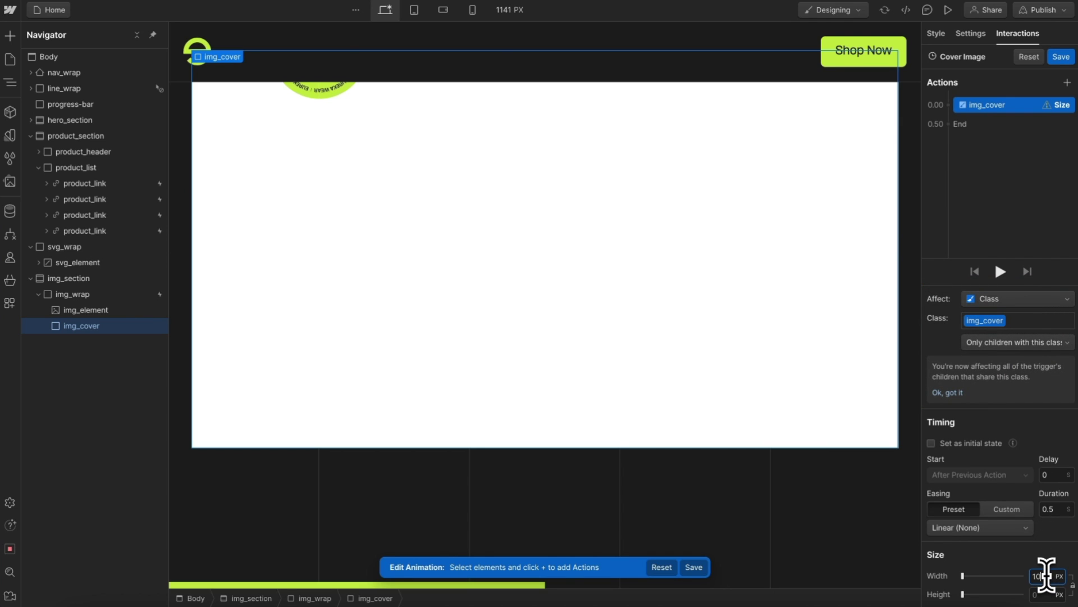
type("0%")
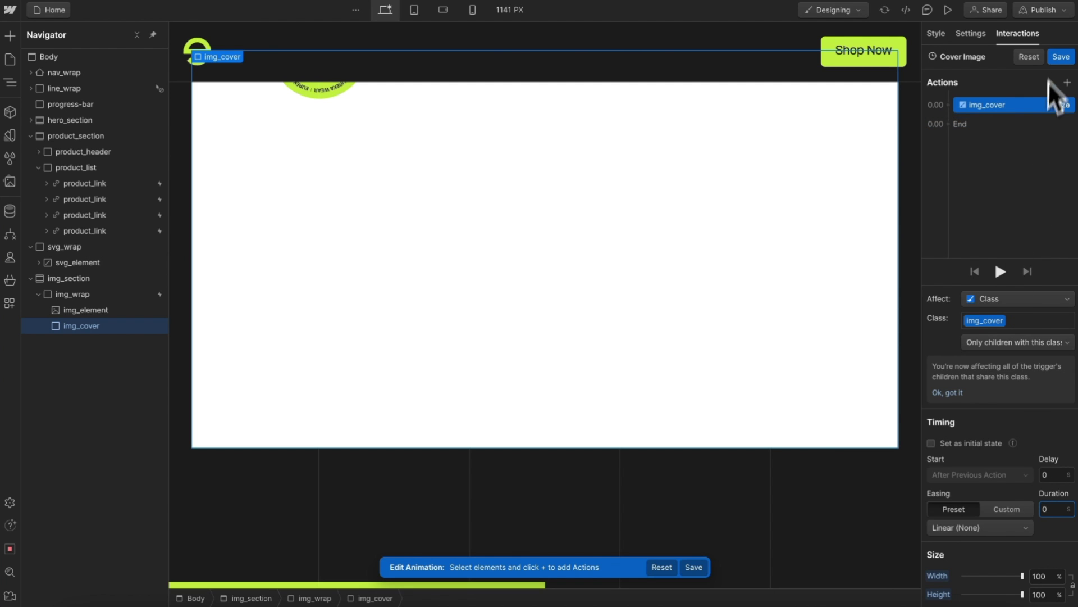
left_click(1061, 57)
Step: Preview the page and scroll away from the image and back repeatedly to check that the reveal replays
left_click(948, 10)
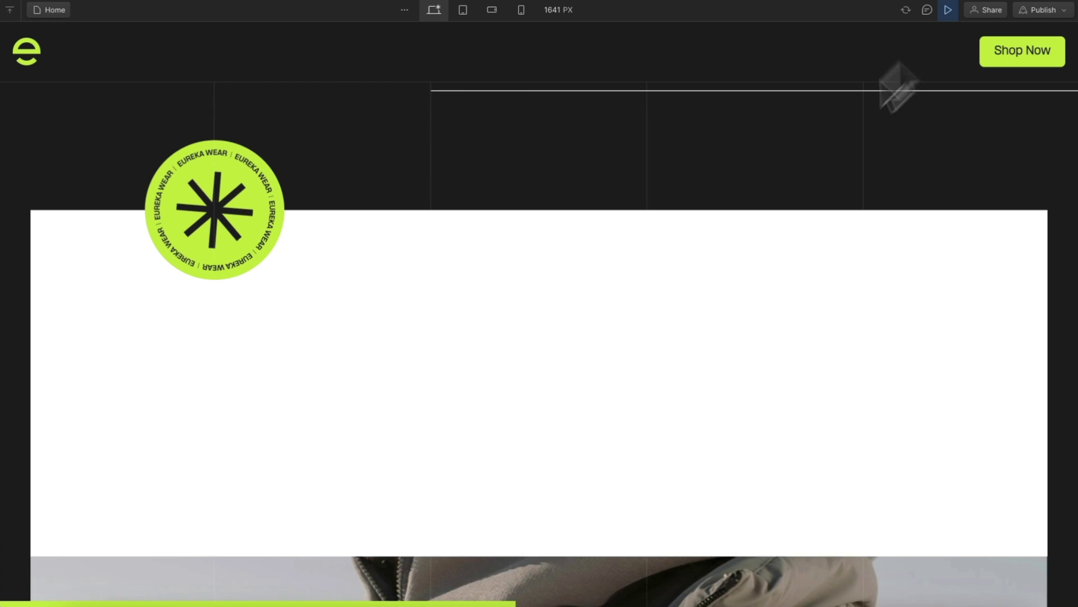
scroll(674, 281, "up", 5)
scroll(673, 282, "up", 2)
scroll(673, 282, "down", 8)
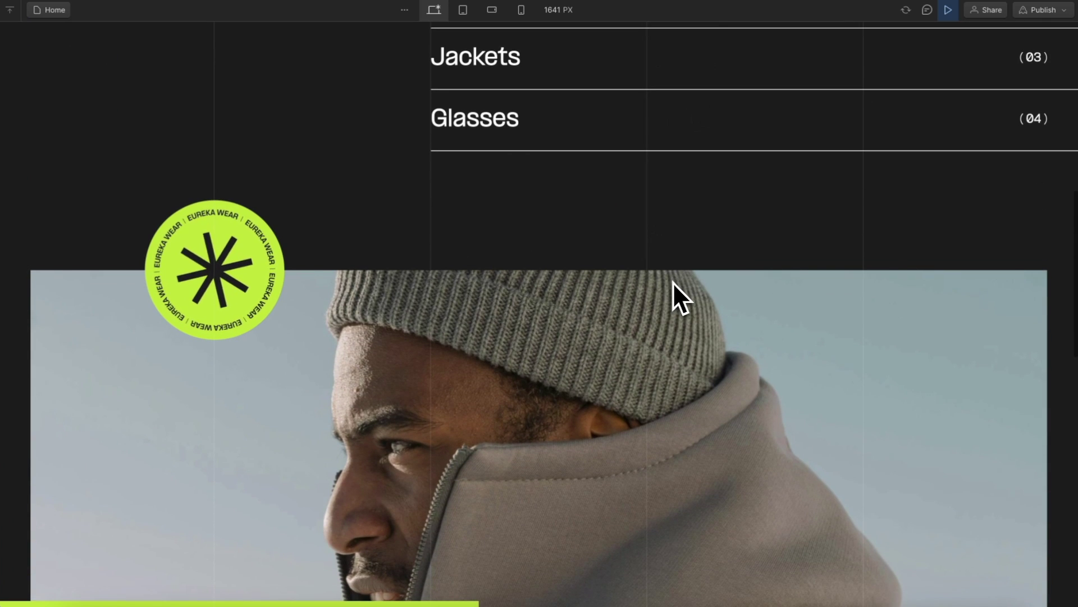
scroll(673, 282, "up", 7)
scroll(673, 282, "down", 6)
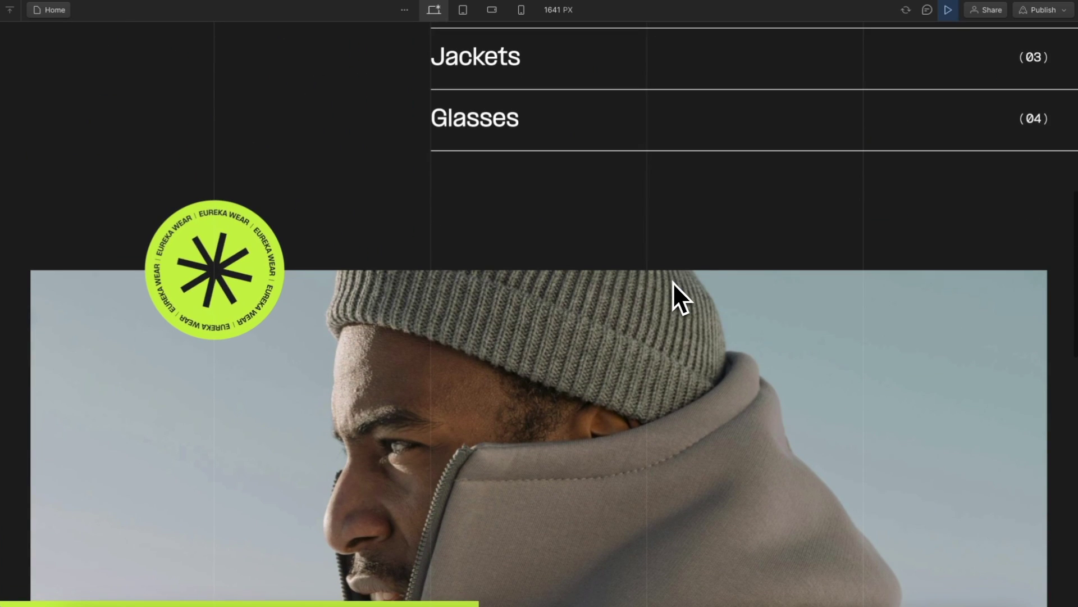